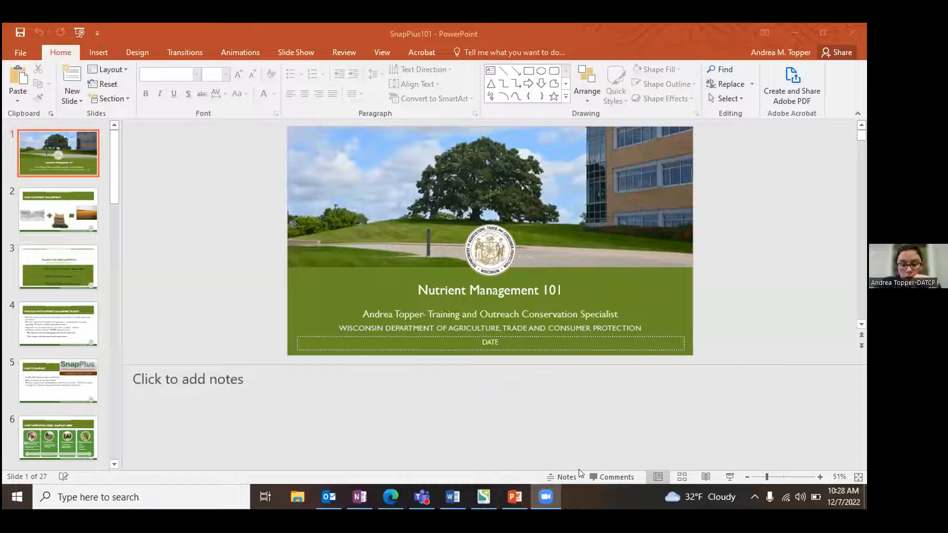
- Switch to SnapPlus, create a new farm file named Training in the MySnapPlusData folder, and save the farm
{"action": "left_click", "coordinate": [483, 498]}
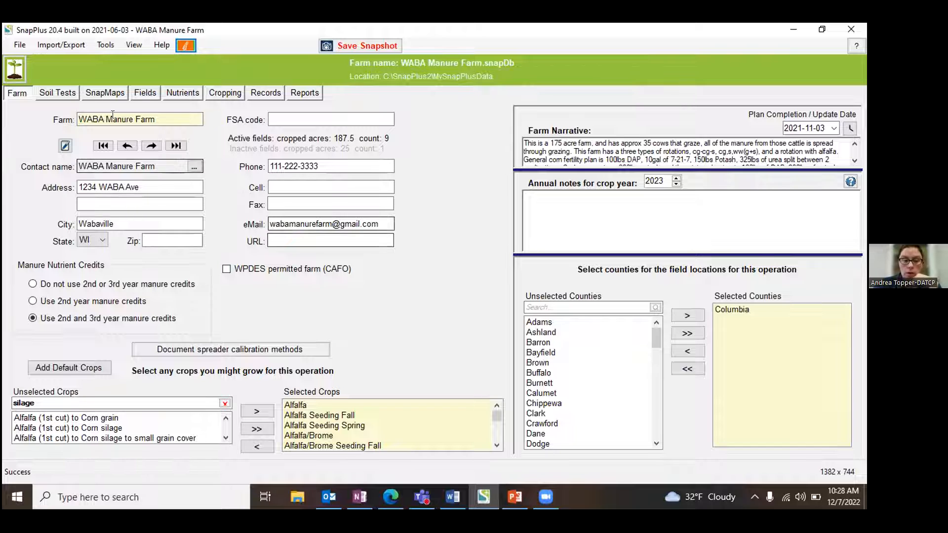
{"action": "left_click", "coordinate": [18, 45]}
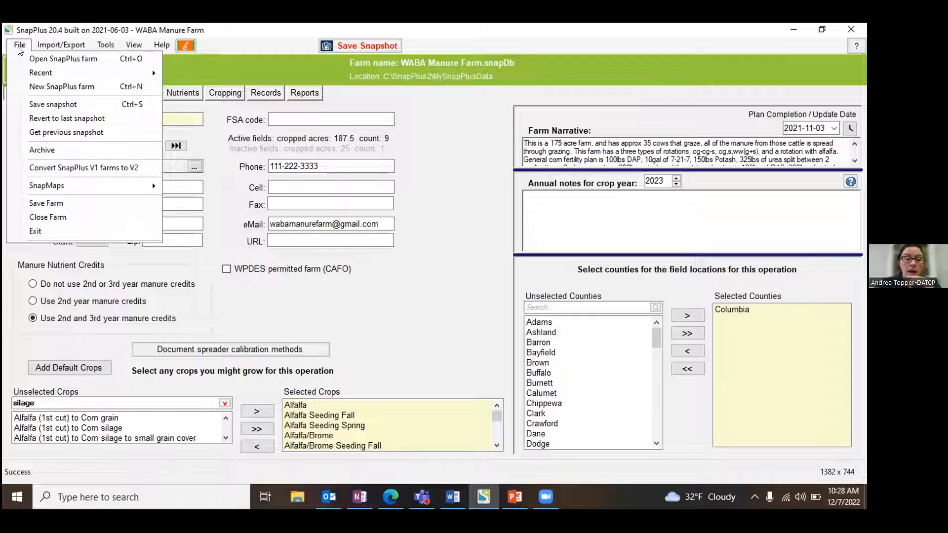
{"action": "left_click", "coordinate": [35, 88]}
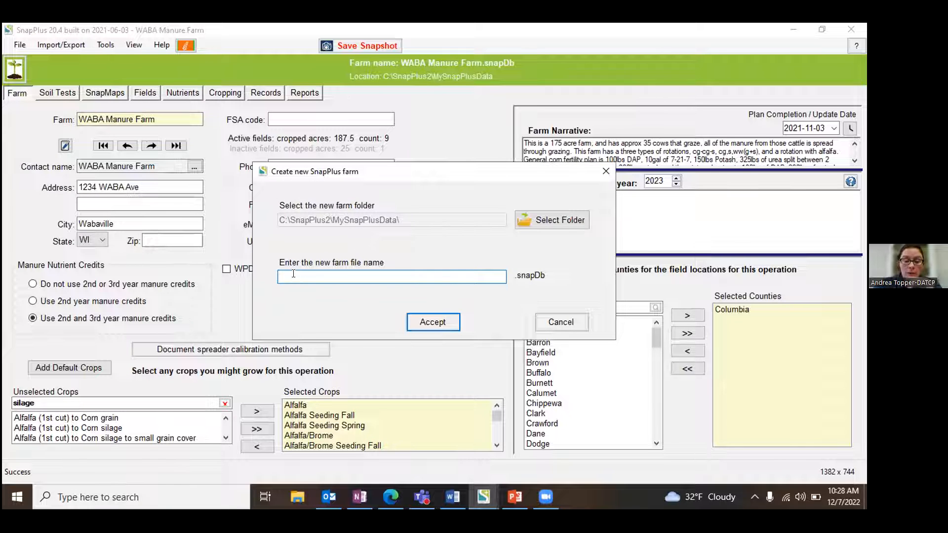
{"action": "type", "text": "Training"}
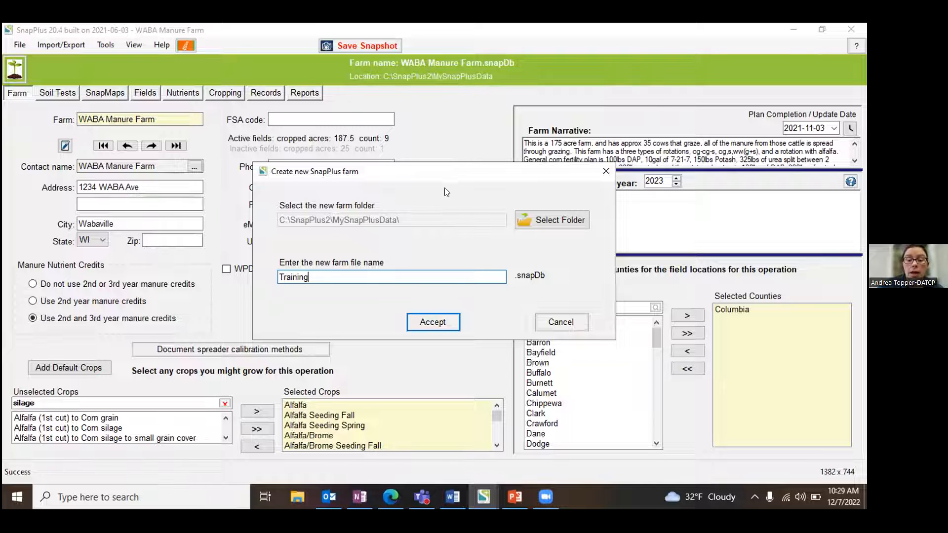
{"action": "left_click", "coordinate": [439, 327]}
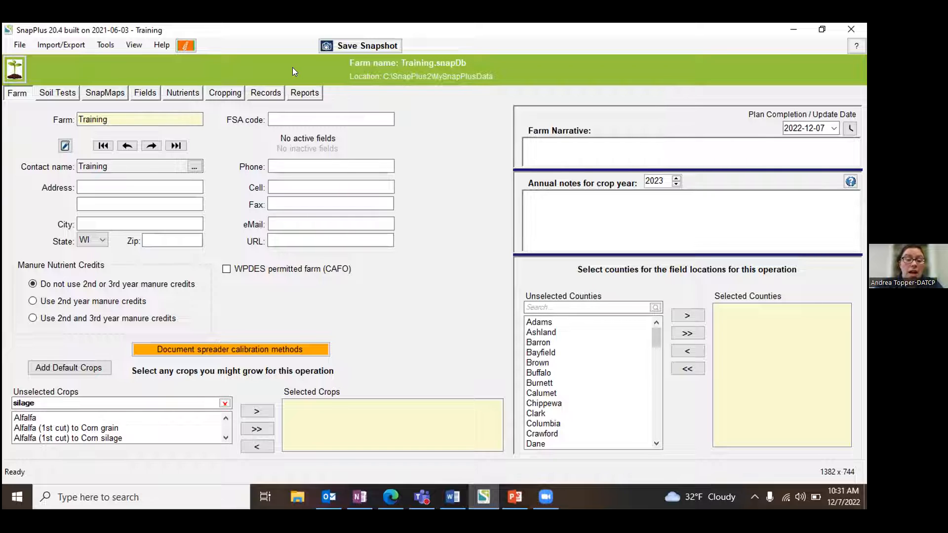
{"action": "left_click", "coordinate": [19, 45]}
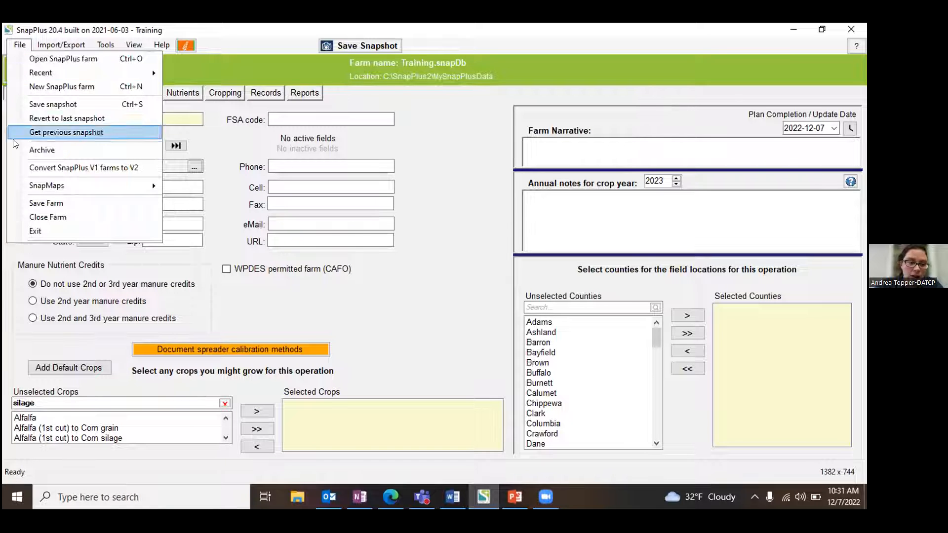
{"action": "left_click", "coordinate": [36, 203]}
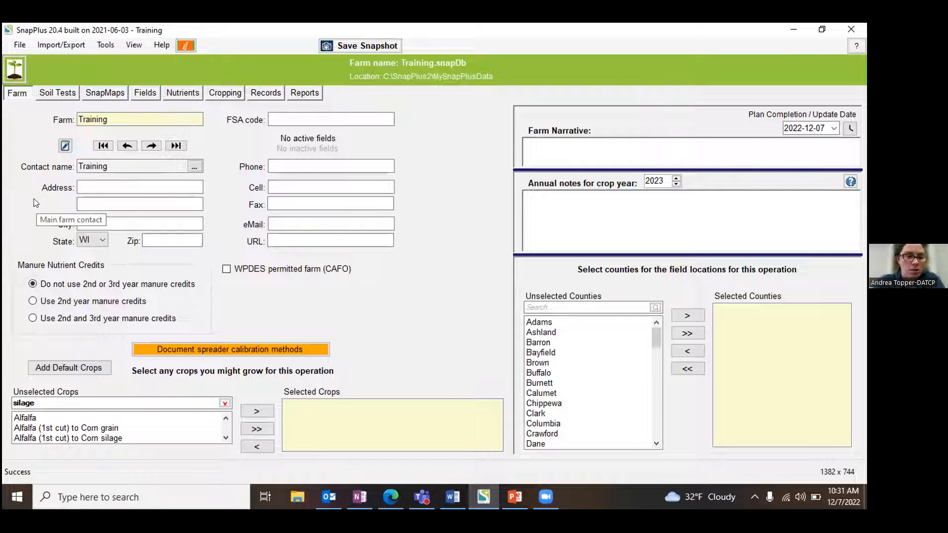
- Examine the recent farms and browse the saved farm files in the MySnapPlusData folder without opening one
{"action": "left_click", "coordinate": [21, 45]}
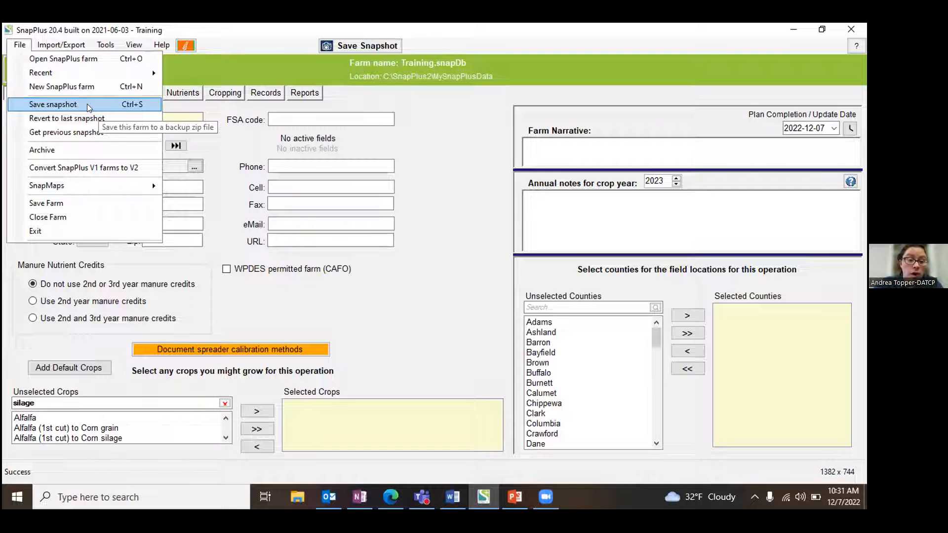
{"action": "mouse_move", "coordinate": [66, 71]}
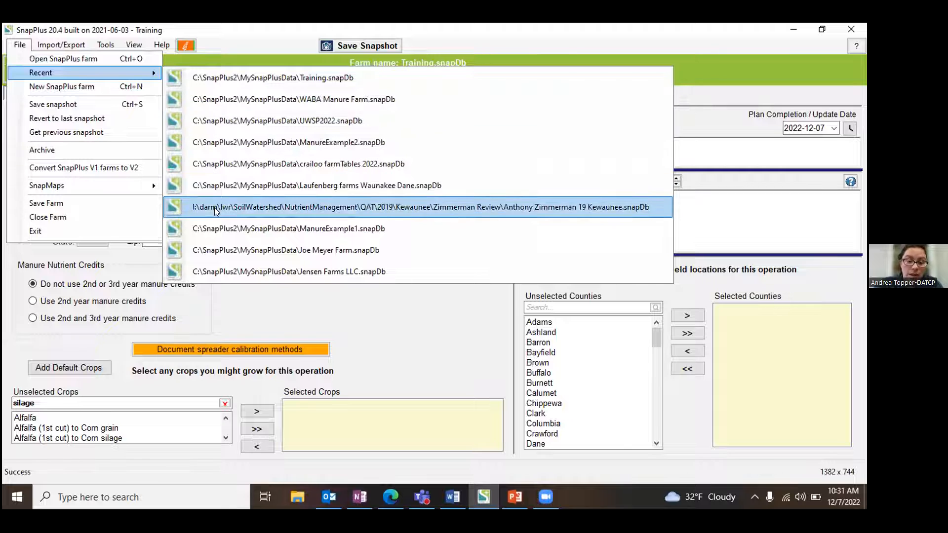
{"action": "left_click", "coordinate": [63, 60]}
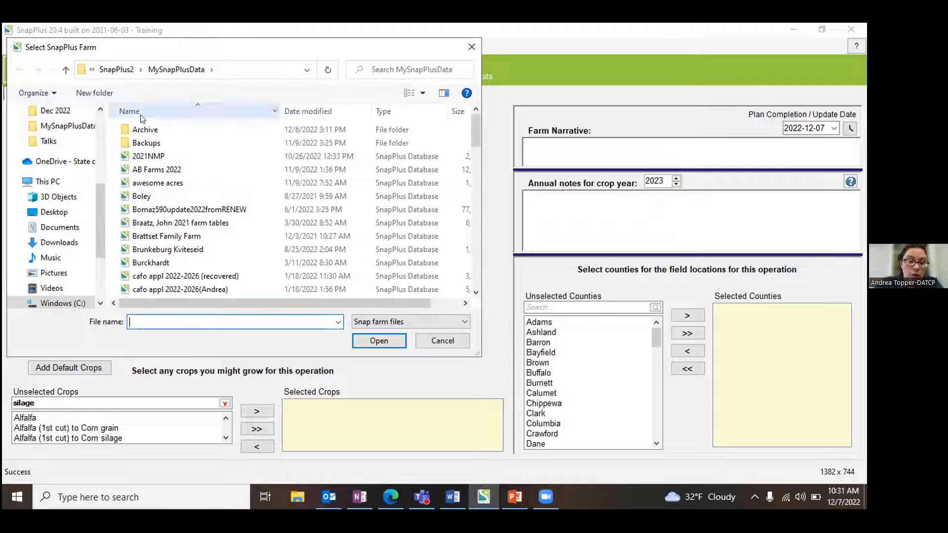
{"action": "scroll", "coordinate": [164, 191], "scroll_direction": "down", "scroll_amount": 17}
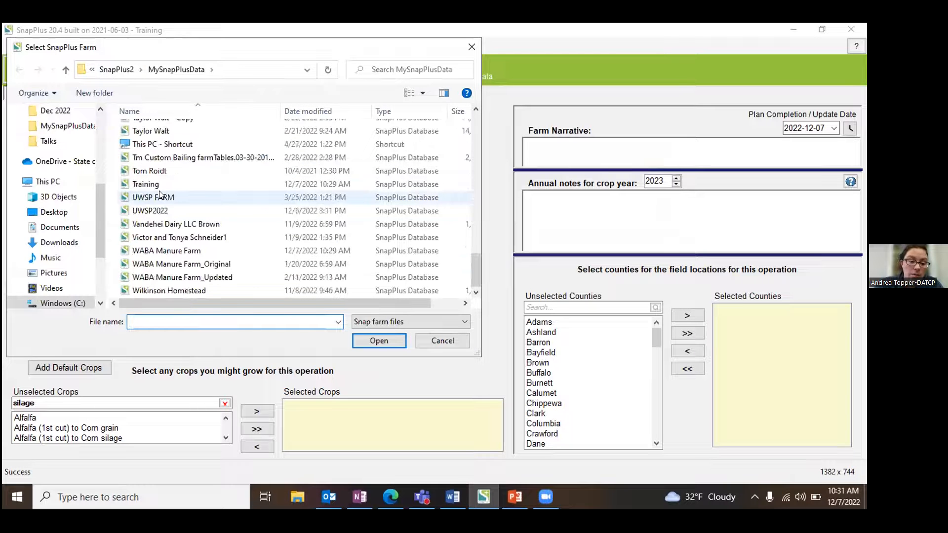
{"action": "scroll", "coordinate": [169, 252], "scroll_direction": "up", "scroll_amount": 14}
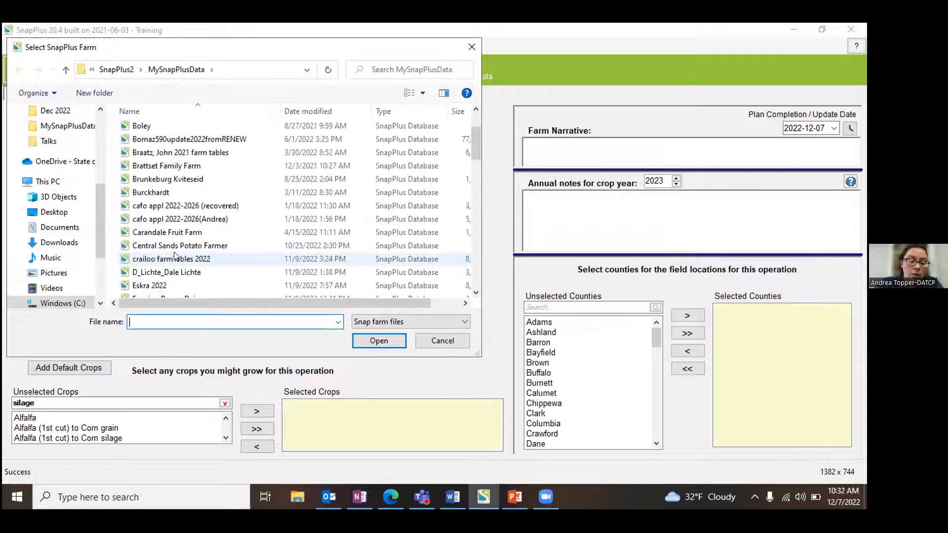
{"action": "scroll", "coordinate": [174, 255], "scroll_direction": "up", "scroll_amount": 2}
{"action": "left_click", "coordinate": [144, 170]}
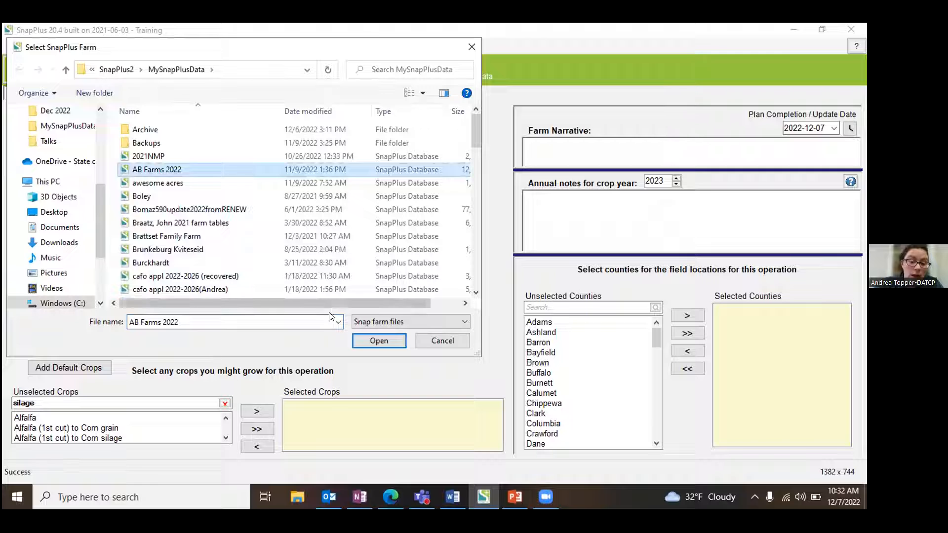
{"action": "left_click", "coordinate": [471, 47]}
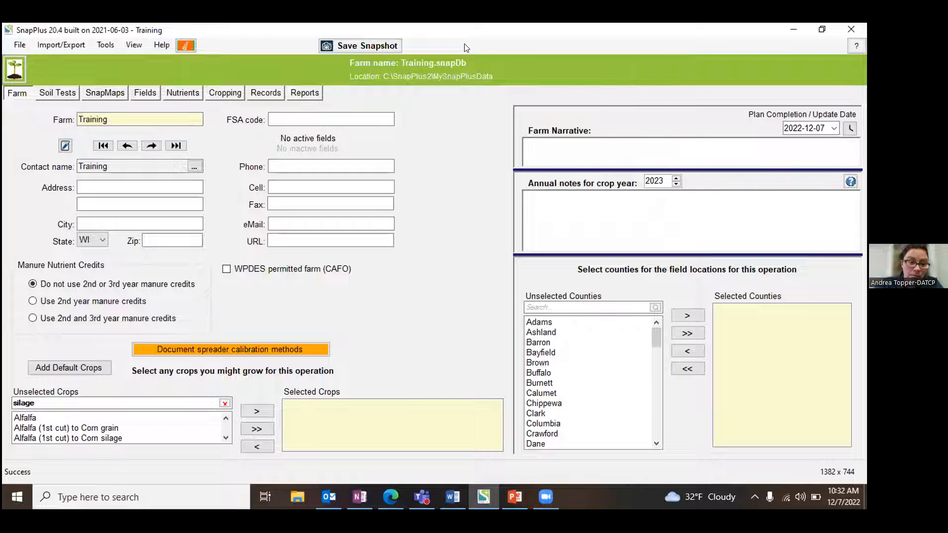
- Try the shortcut to the cropping page, and view the Nutrient Applications by Season summary
{"action": "left_click", "coordinate": [14, 70]}
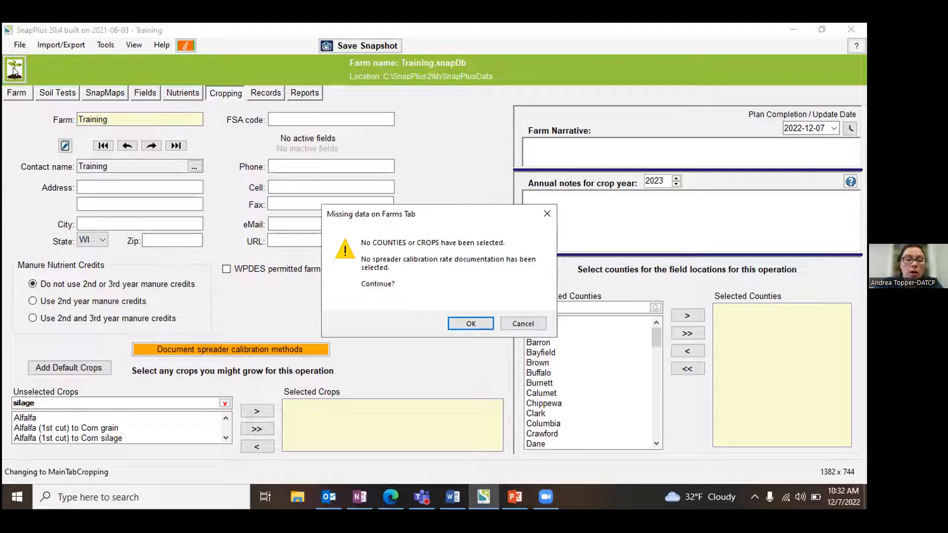
{"action": "left_click", "coordinate": [544, 211]}
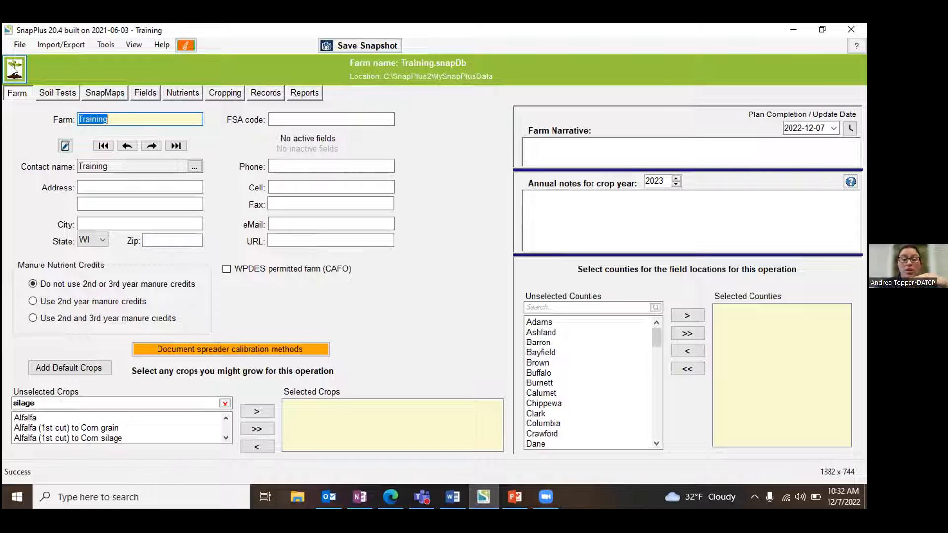
{"action": "left_click", "coordinate": [185, 47]}
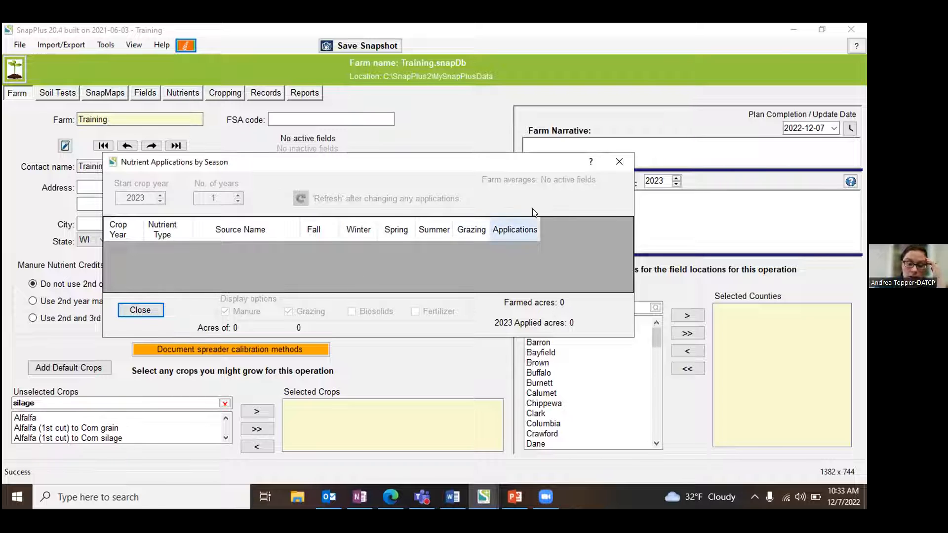
{"action": "left_click", "coordinate": [620, 162]}
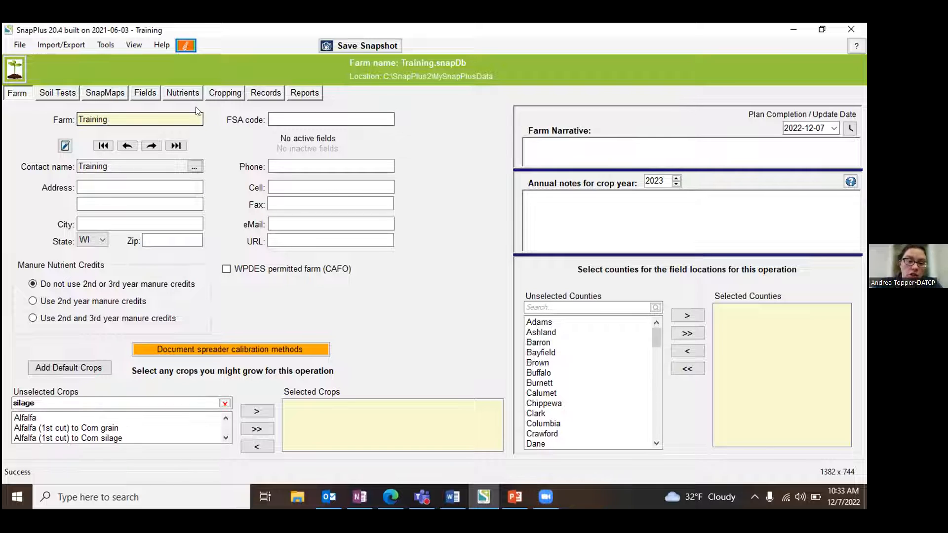
{"action": "left_click", "coordinate": [165, 48]}
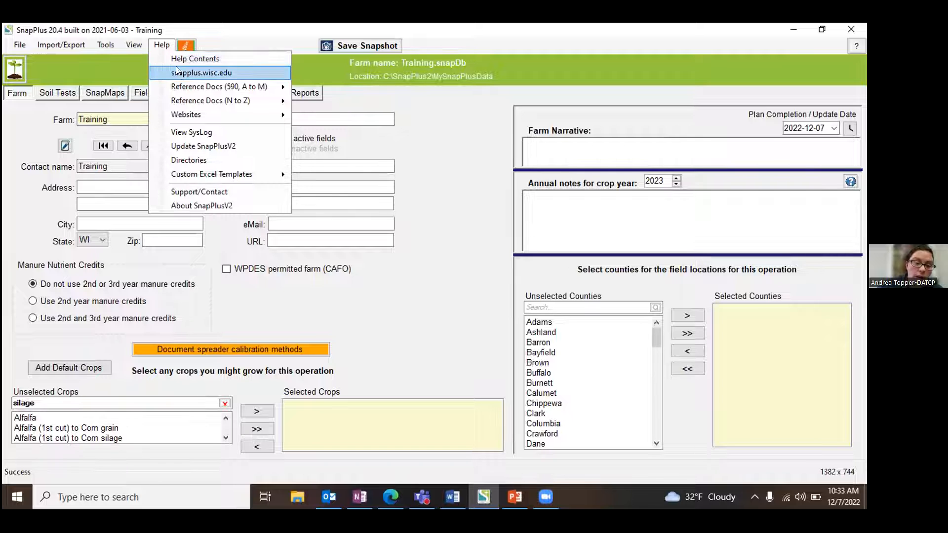
{"action": "mouse_move", "coordinate": [181, 88]}
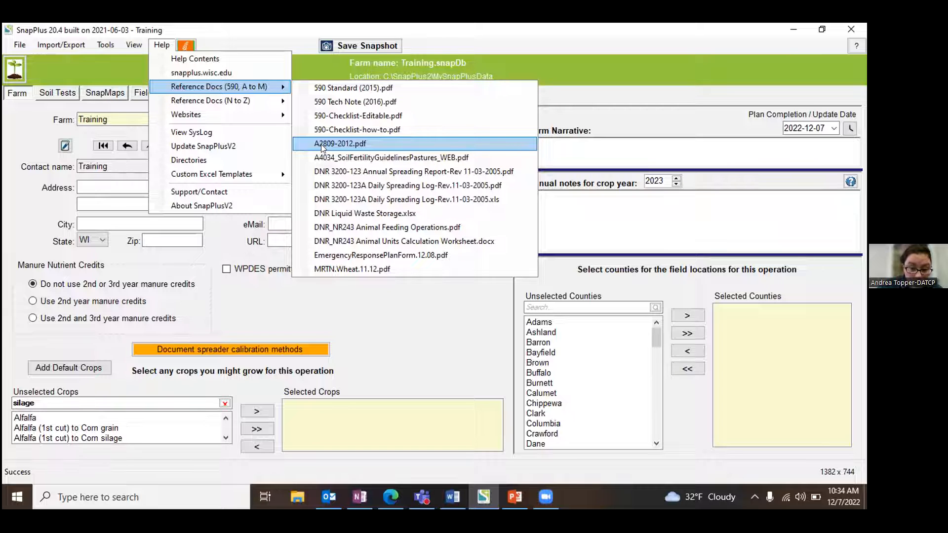
{"action": "mouse_move", "coordinate": [227, 101]}
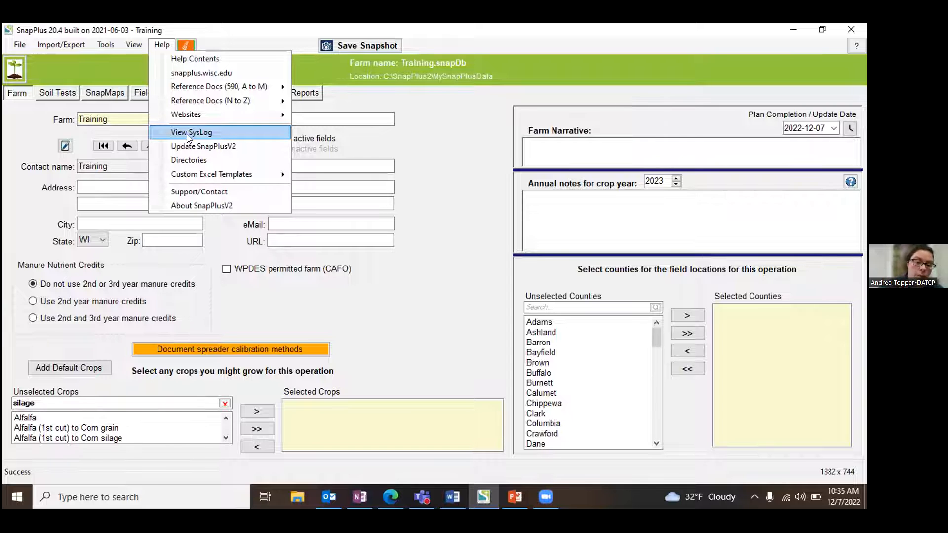
{"action": "left_click", "coordinate": [443, 158]}
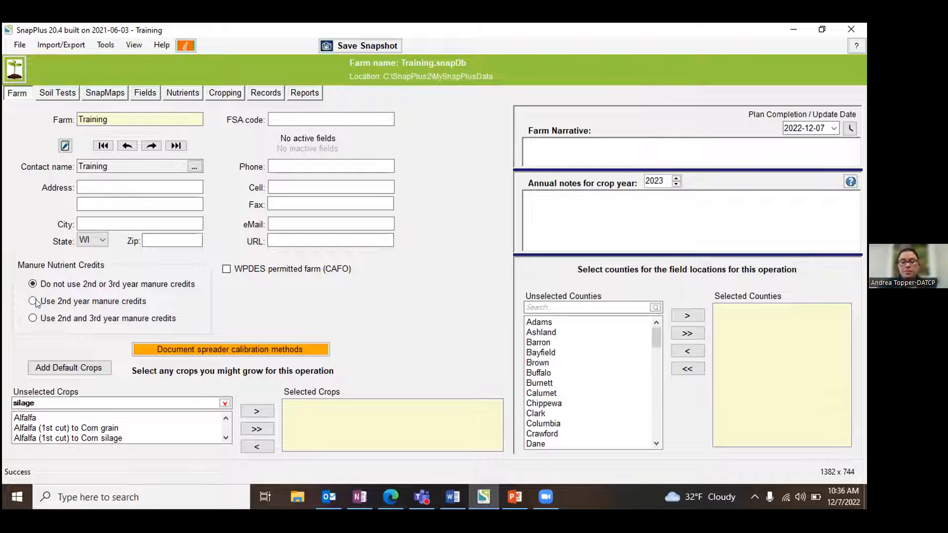
- Document the spreader calibration methods for the Training farm
{"action": "left_click", "coordinate": [157, 350]}
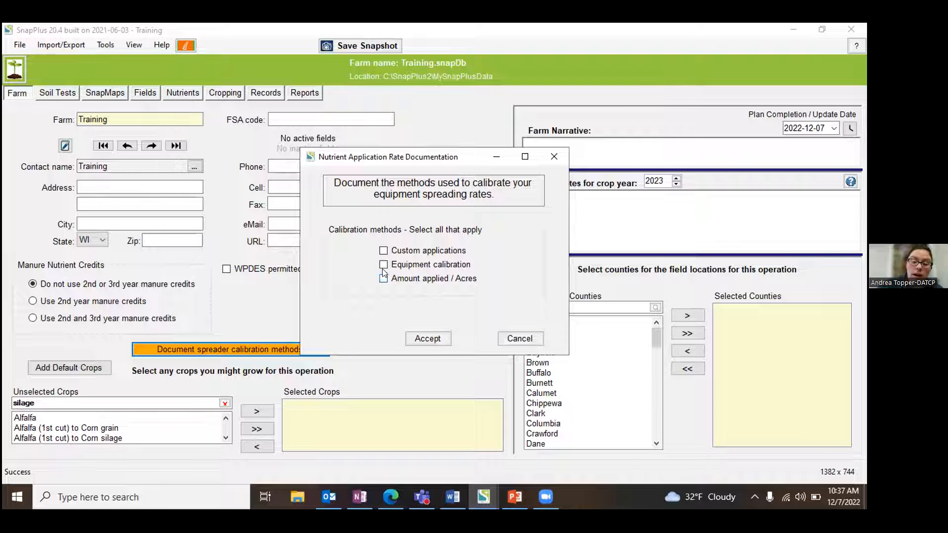
{"action": "left_click", "coordinate": [420, 337]}
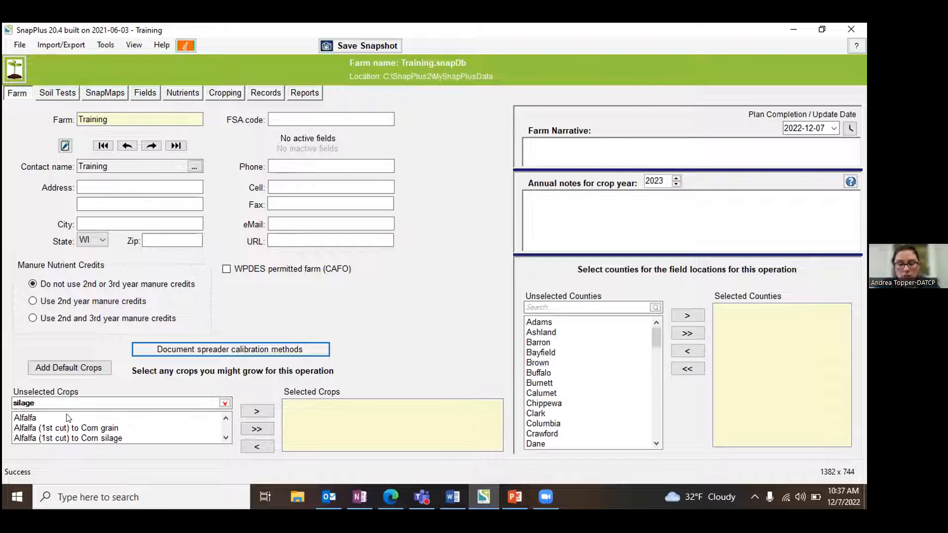
- Clear the crop search filter and add Alfalfa (grassy, yr 3+) to the farm's selected crops
{"action": "left_click", "coordinate": [225, 403]}
{"action": "left_click_drag", "start_coordinate": [226, 434], "coordinate": [226, 434]}
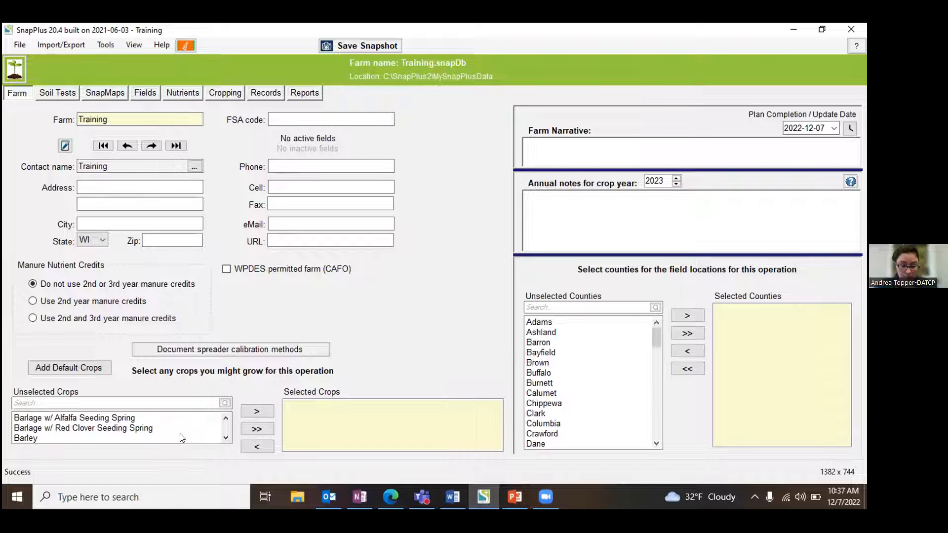
{"action": "left_click_drag", "start_coordinate": [228, 413], "coordinate": [226, 418]}
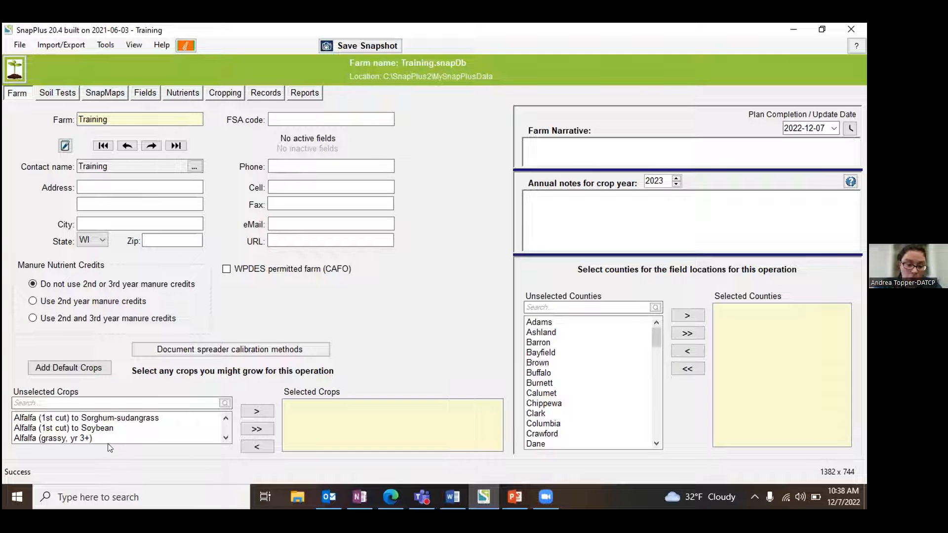
{"action": "left_click", "coordinate": [25, 438]}
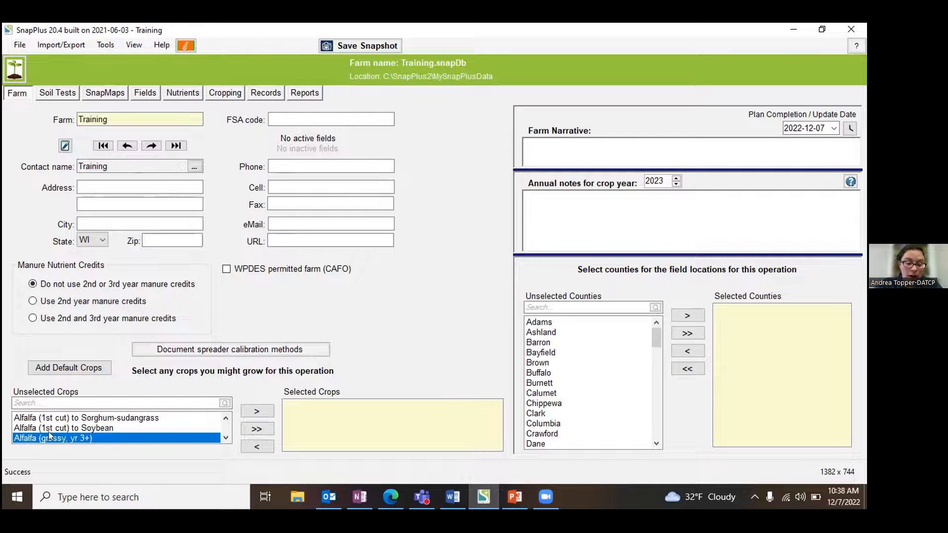
{"action": "left_click", "coordinate": [259, 410]}
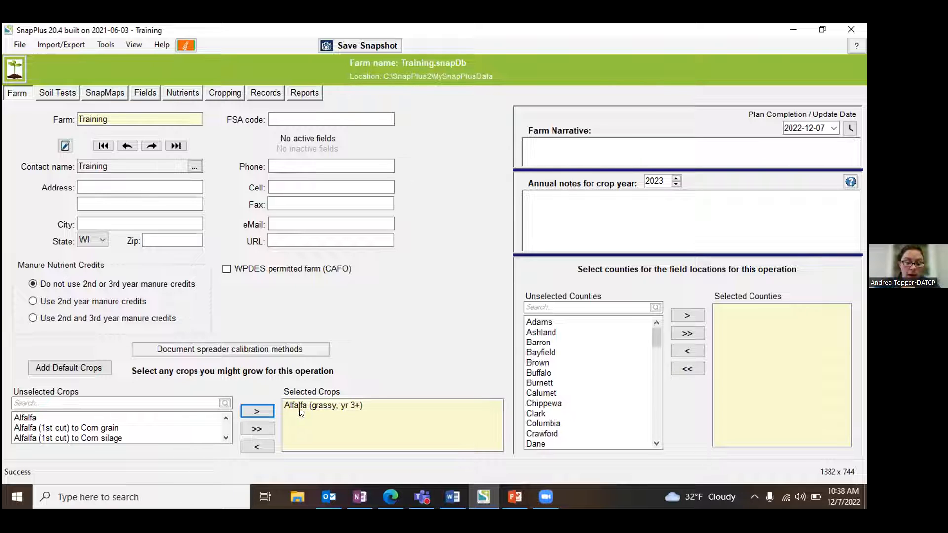
- Add the default crops to the farm's selected crops, and remove Corn grain, baled stalks from them
{"action": "left_click", "coordinate": [60, 371]}
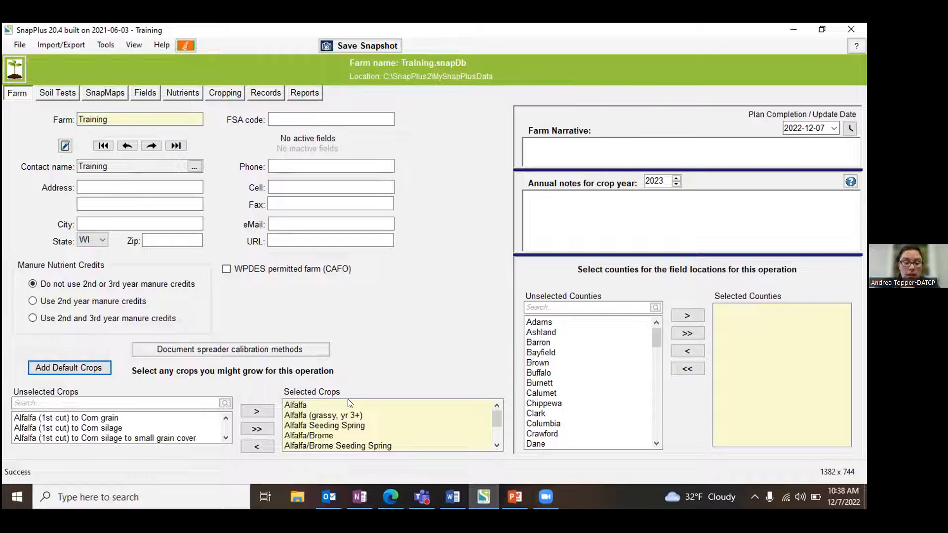
{"action": "scroll", "coordinate": [351, 415], "scroll_direction": "down", "scroll_amount": 2}
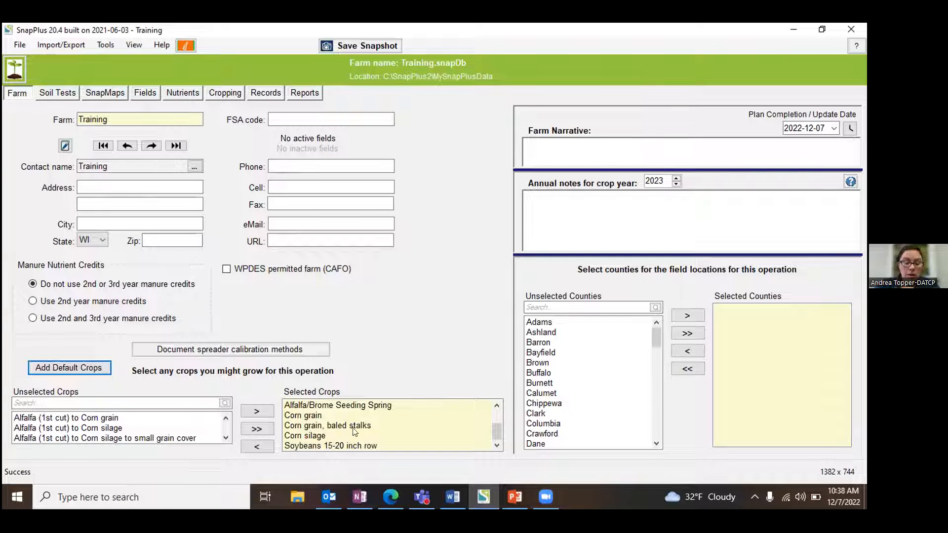
{"action": "scroll", "coordinate": [354, 437], "scroll_direction": "up", "scroll_amount": 2}
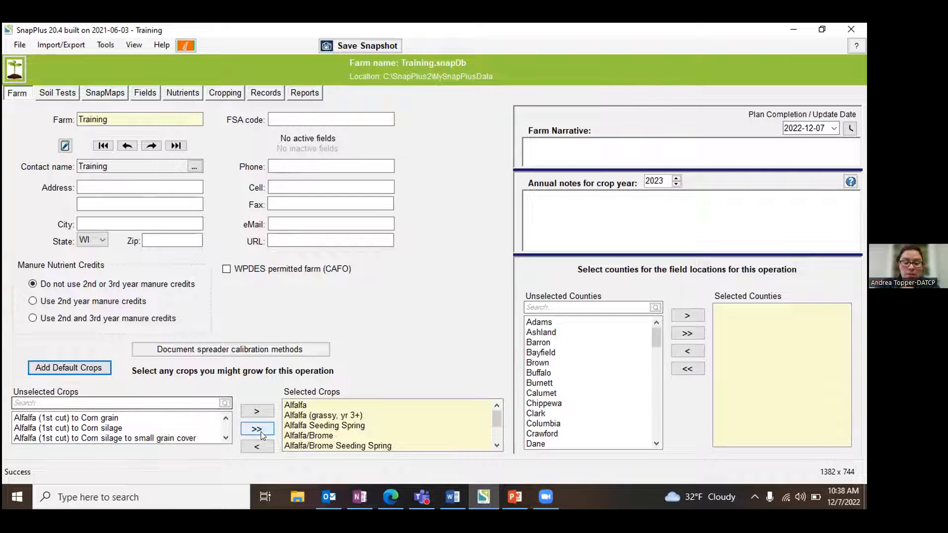
{"action": "scroll", "coordinate": [287, 433], "scroll_direction": "down", "scroll_amount": 4}
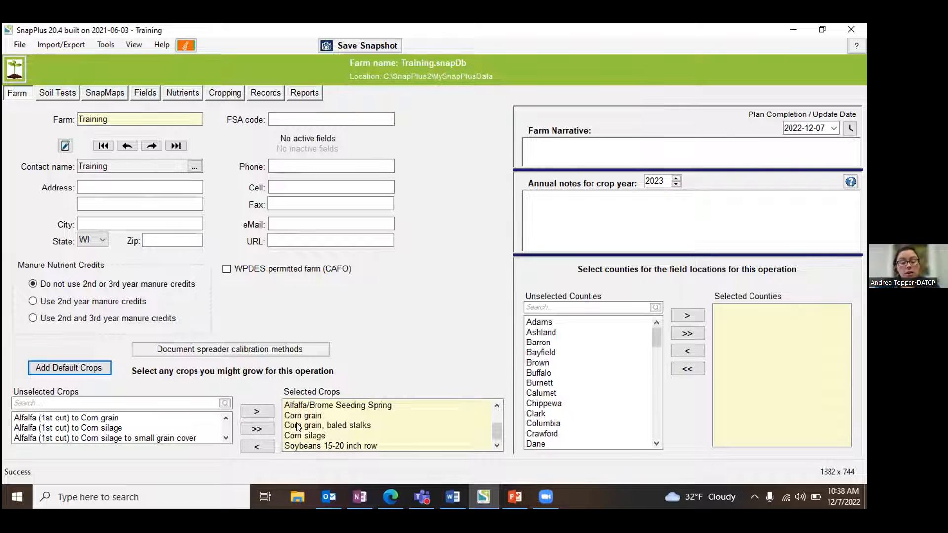
{"action": "left_click", "coordinate": [297, 426]}
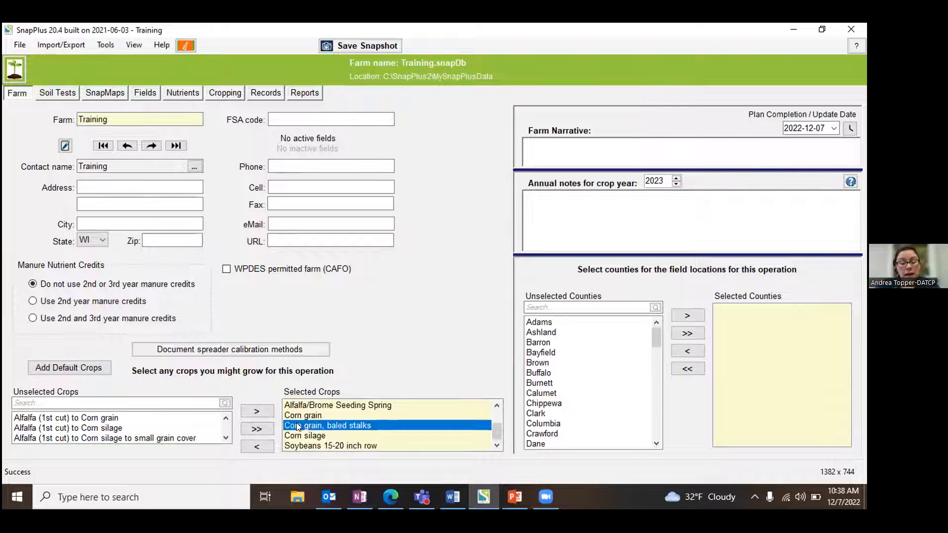
{"action": "left_click", "coordinate": [249, 445]}
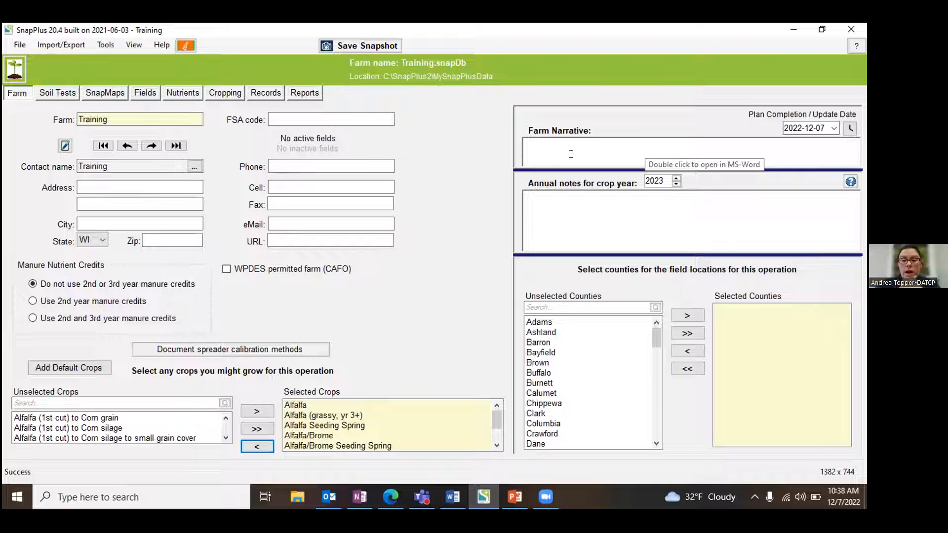
{"action": "left_click", "coordinate": [529, 142]}
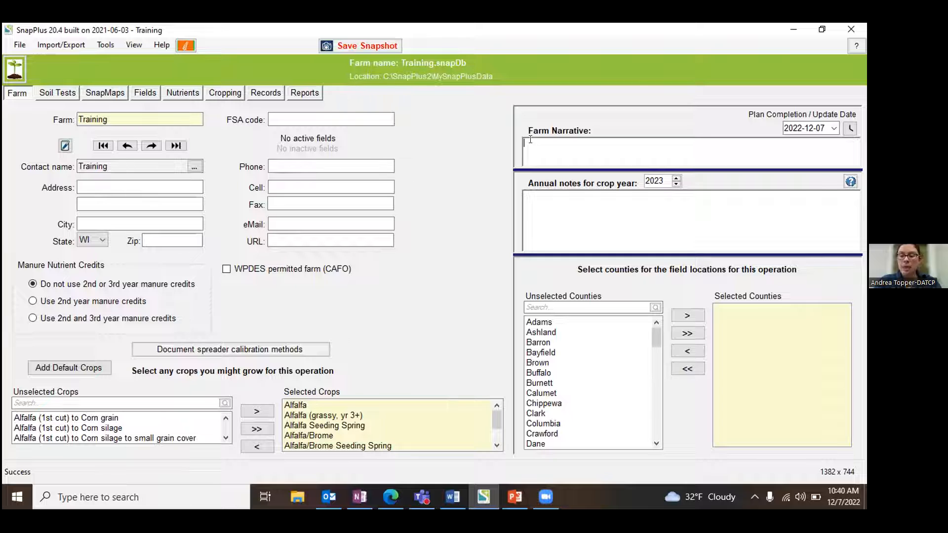
{"action": "left_click", "coordinate": [554, 195]}
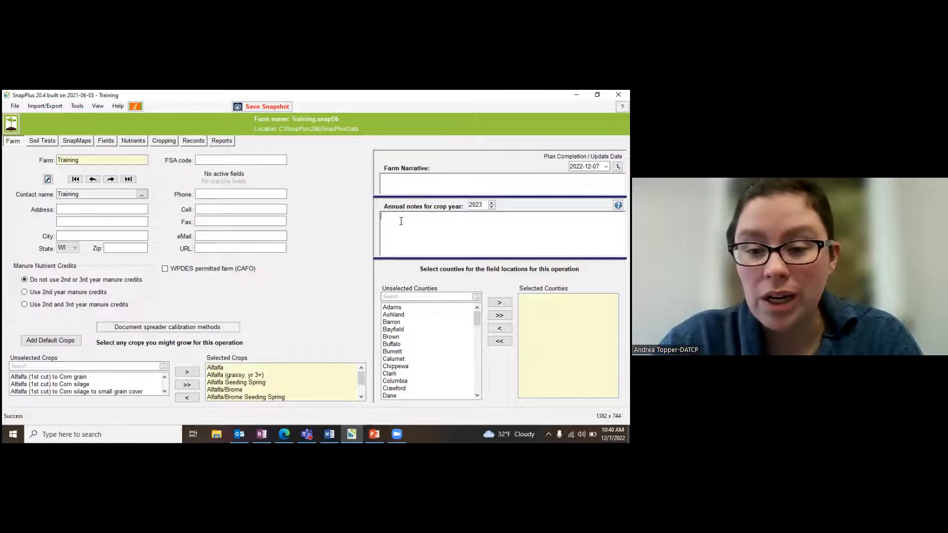
{"action": "mouse_move", "coordinate": [316, 429]}
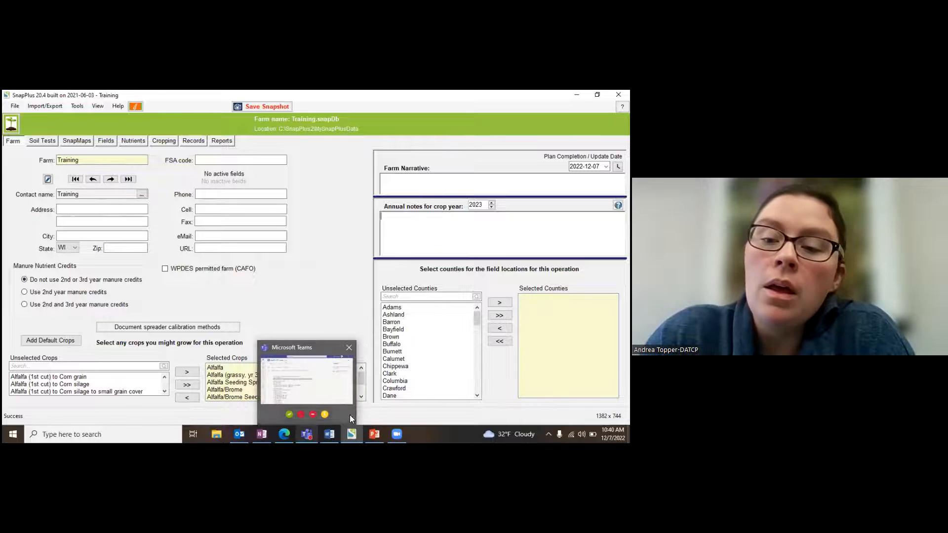
- Add Adams and Marquette to the farm's selected counties for the field locations
{"action": "left_click", "coordinate": [394, 308]}
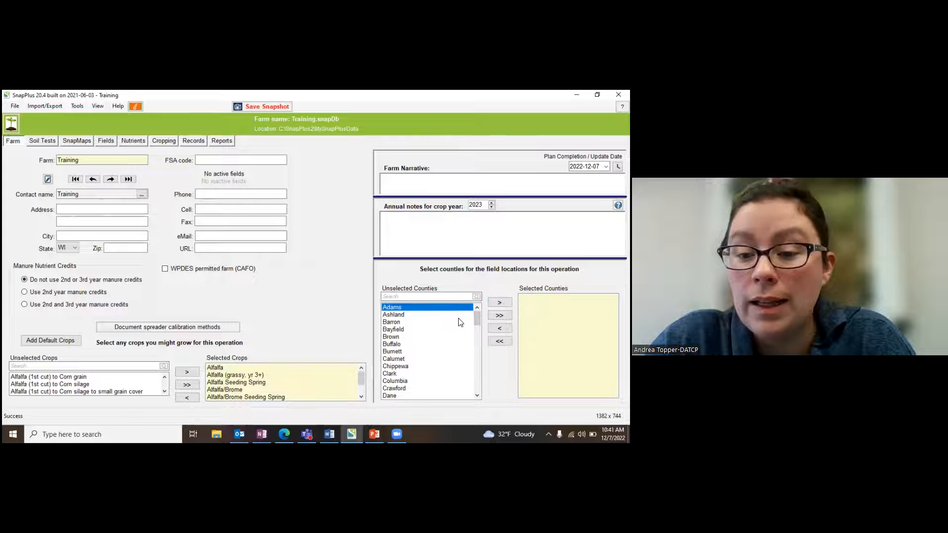
{"action": "left_click", "coordinate": [499, 303]}
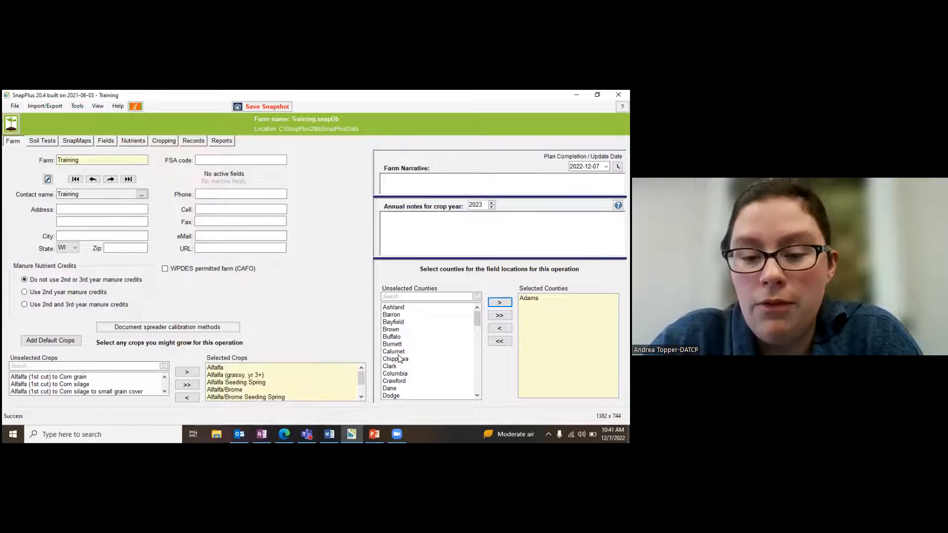
{"action": "scroll", "coordinate": [399, 357], "scroll_direction": "down", "scroll_amount": 8}
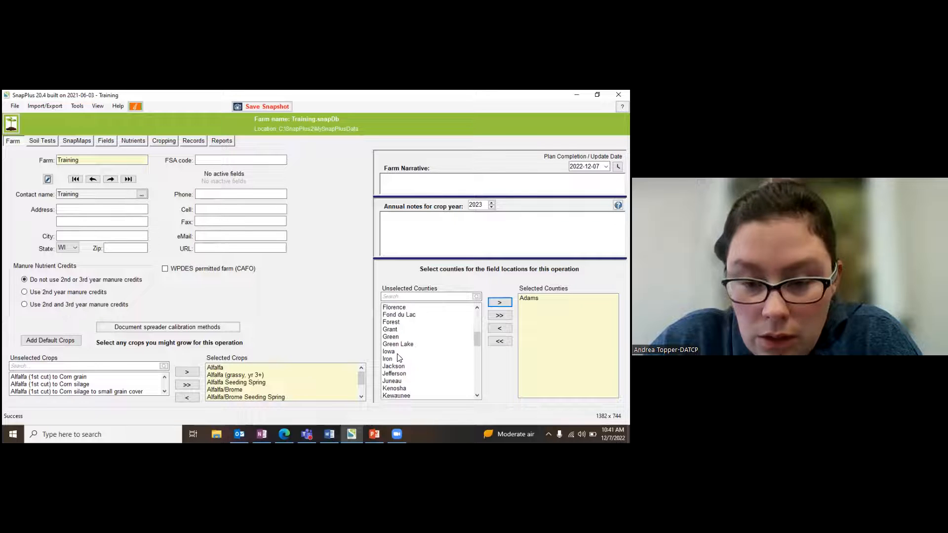
{"action": "scroll", "coordinate": [398, 357], "scroll_direction": "down", "scroll_amount": 1}
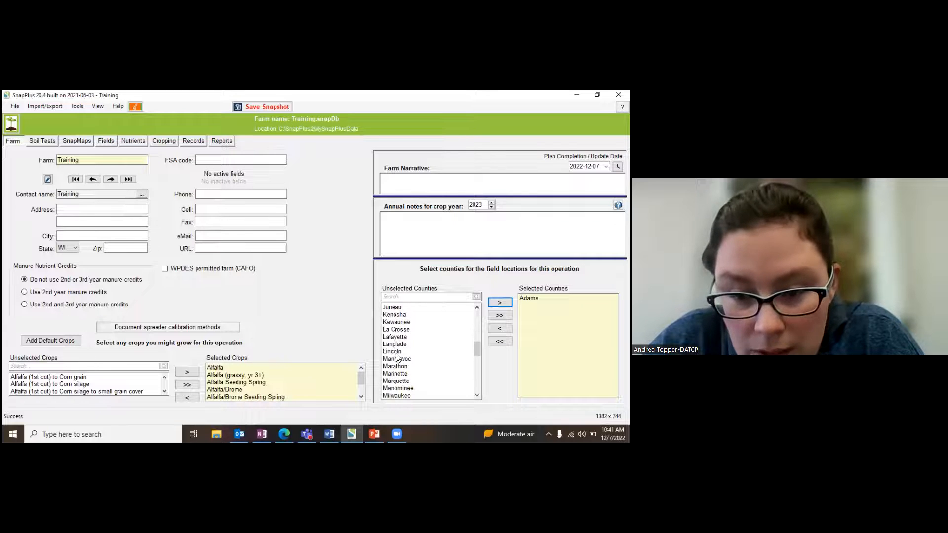
{"action": "left_click", "coordinate": [388, 380]}
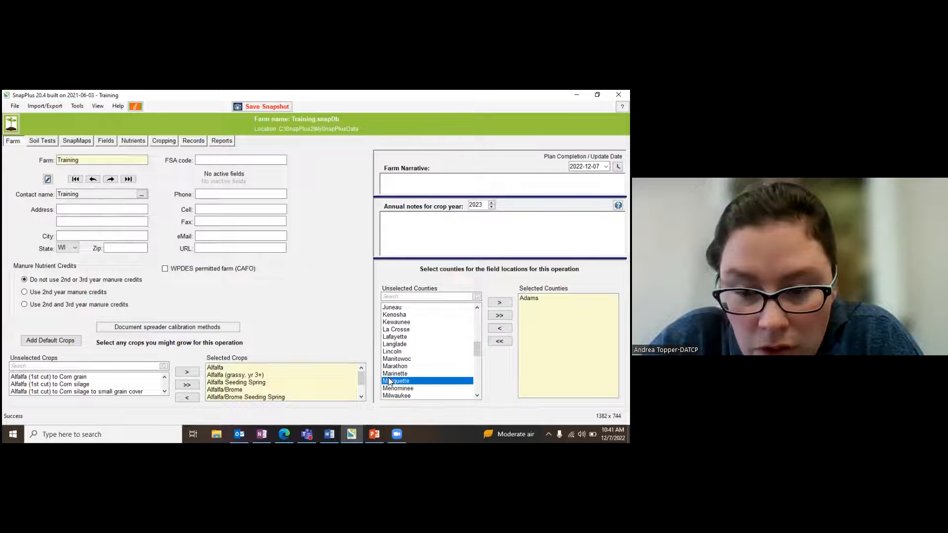
{"action": "left_click", "coordinate": [496, 303]}
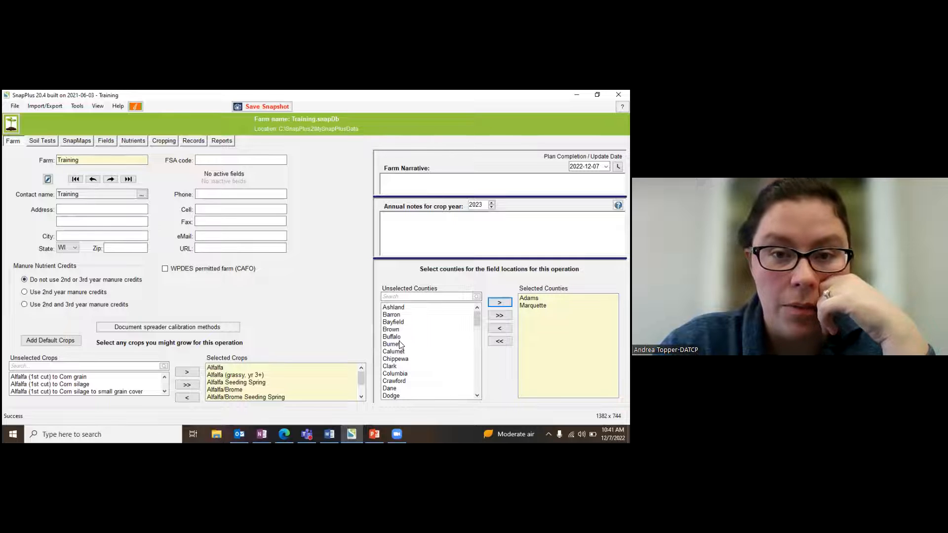
{"action": "left_click", "coordinate": [61, 223]}
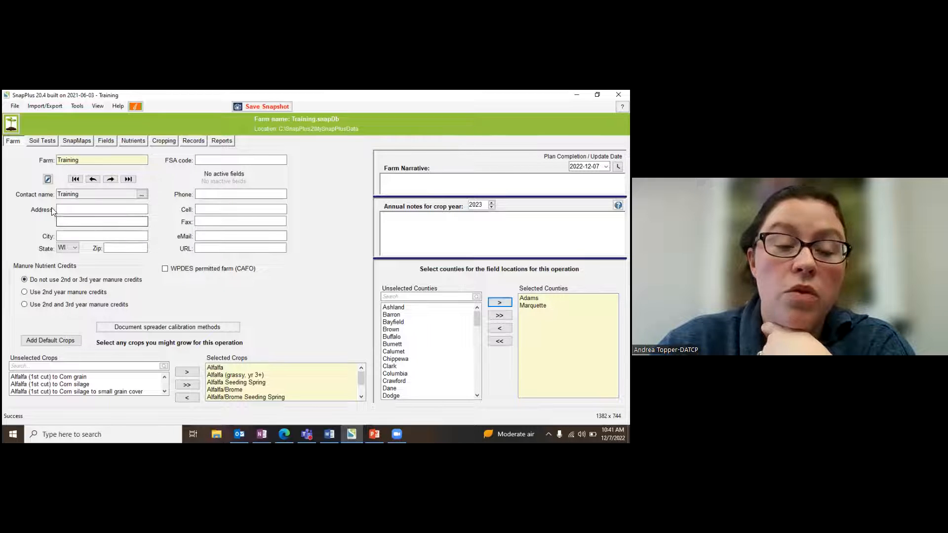
- Go to the farm's soil tests and look up the soil test import templates among the N to Z reference documents
{"action": "left_click", "coordinate": [48, 142]}
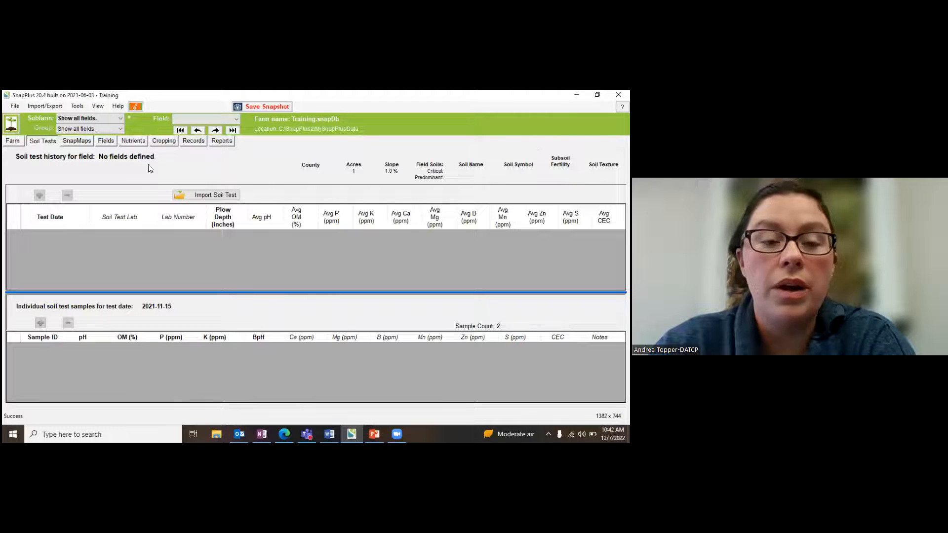
{"action": "left_click", "coordinate": [118, 106]}
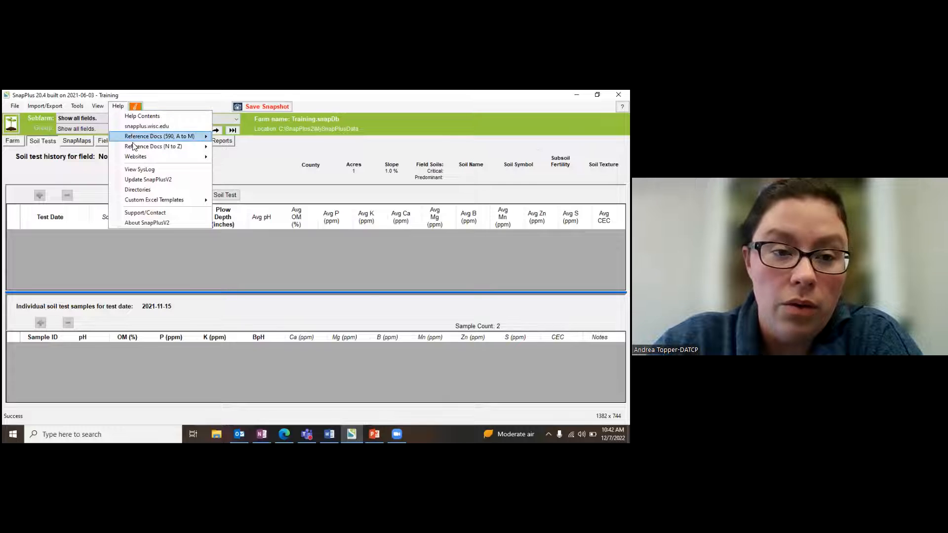
{"action": "mouse_move", "coordinate": [134, 147]}
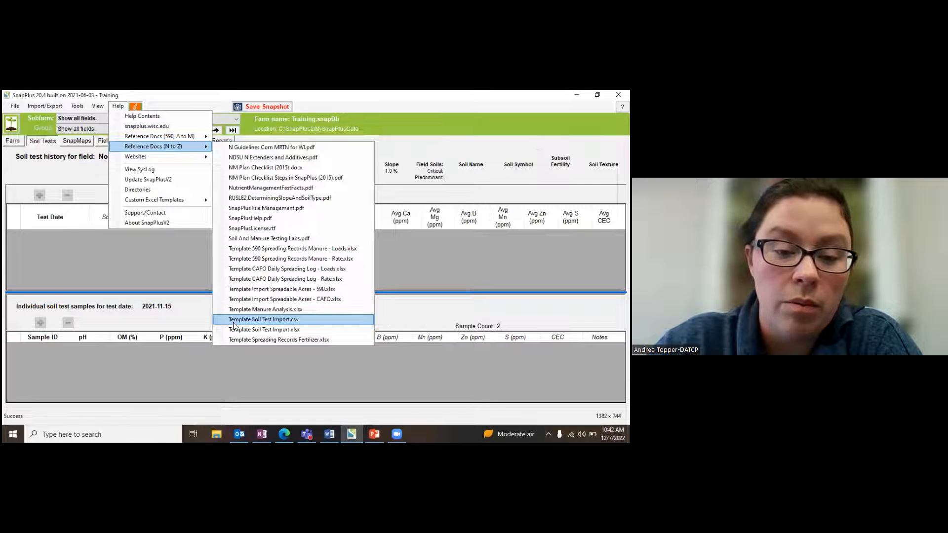
{"action": "left_click", "coordinate": [187, 292]}
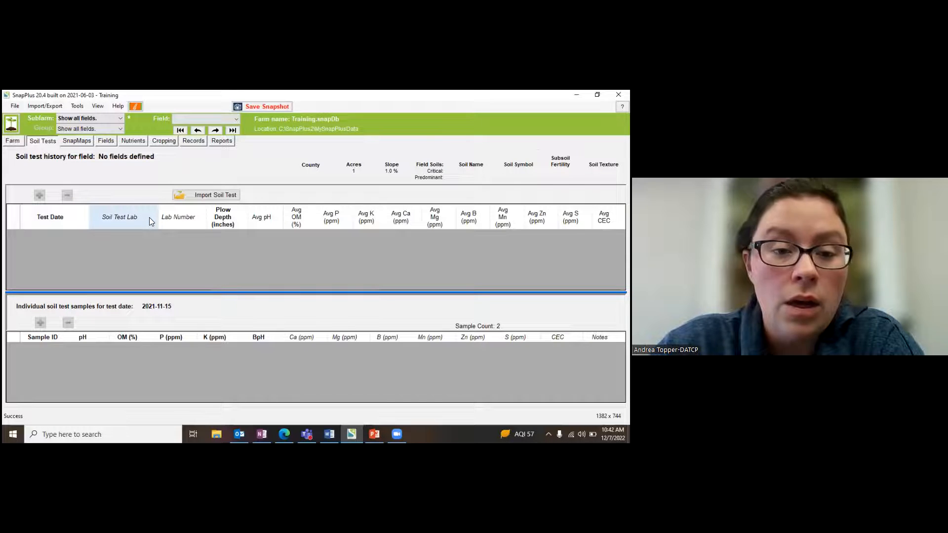
- Load the 2022SoilData file from the MySnapPlusData folder for the soil test import
{"action": "left_click", "coordinate": [190, 194]}
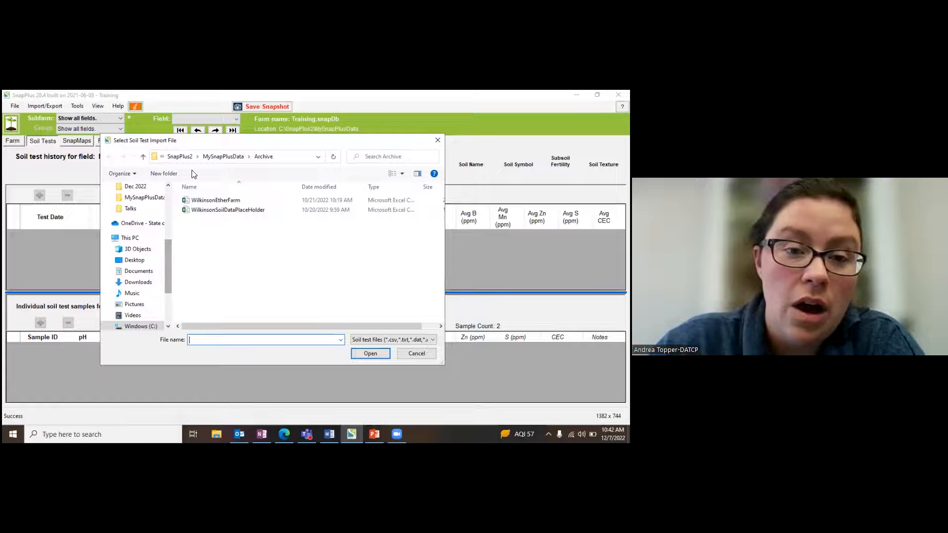
{"action": "left_click", "coordinate": [182, 158]}
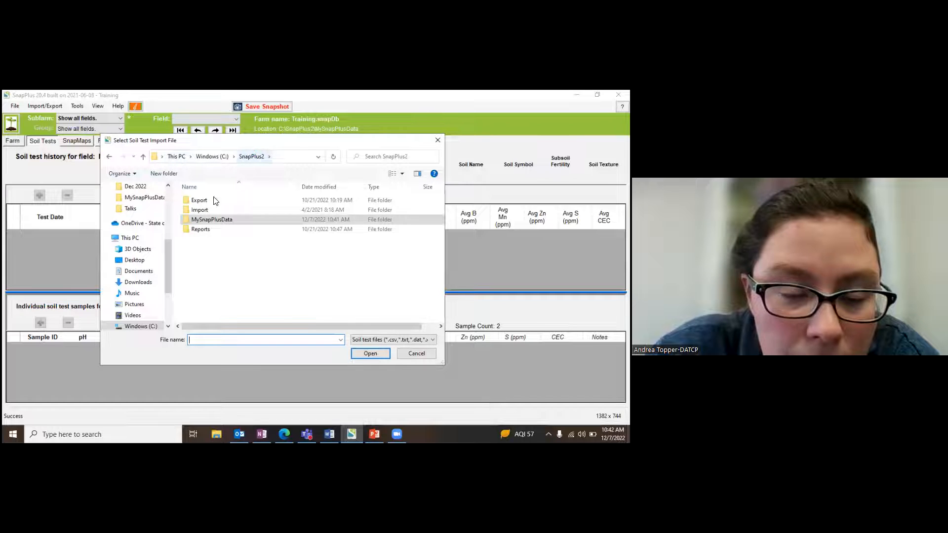
{"action": "double_click", "coordinate": [198, 221]}
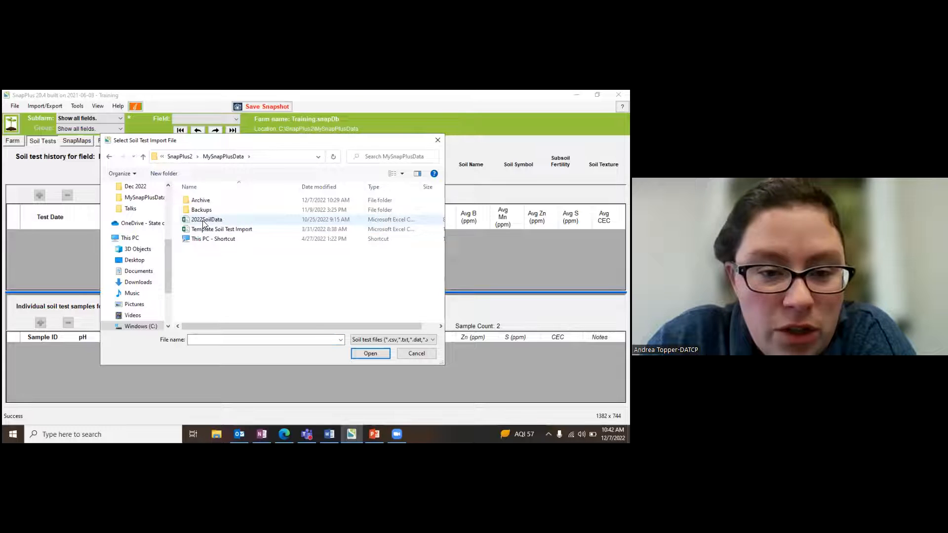
{"action": "left_click", "coordinate": [202, 220]}
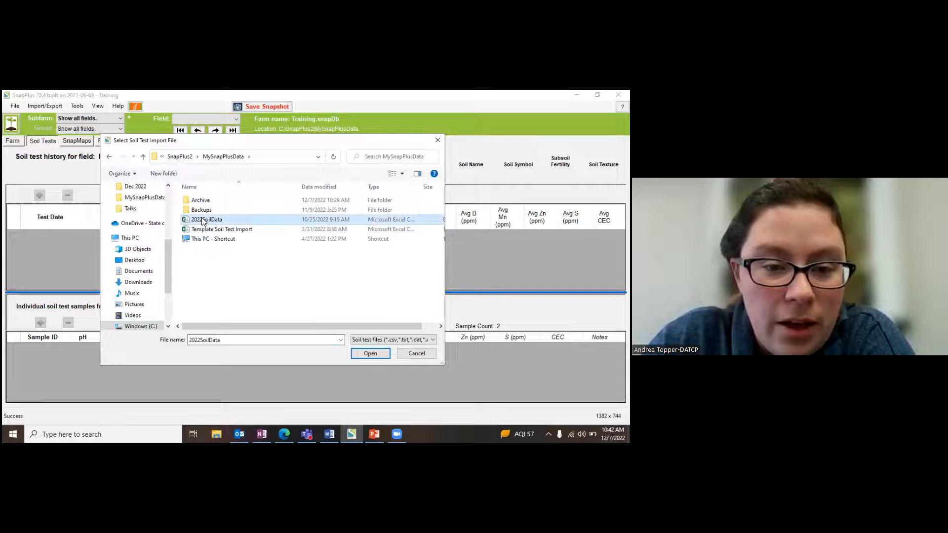
{"action": "left_click", "coordinate": [360, 353]}
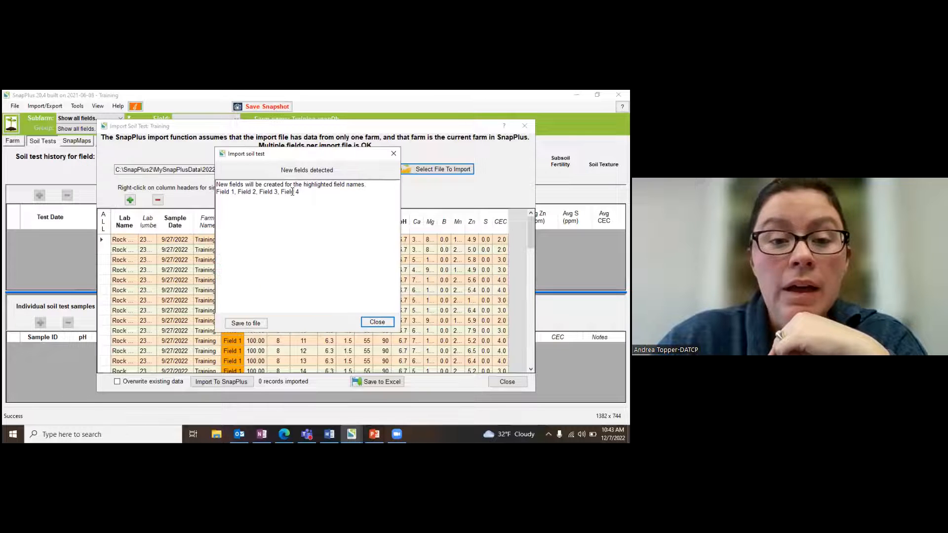
- Review the names of the new fields detected in the soil test file, and dismiss the notice
{"action": "left_click", "coordinate": [307, 190]}
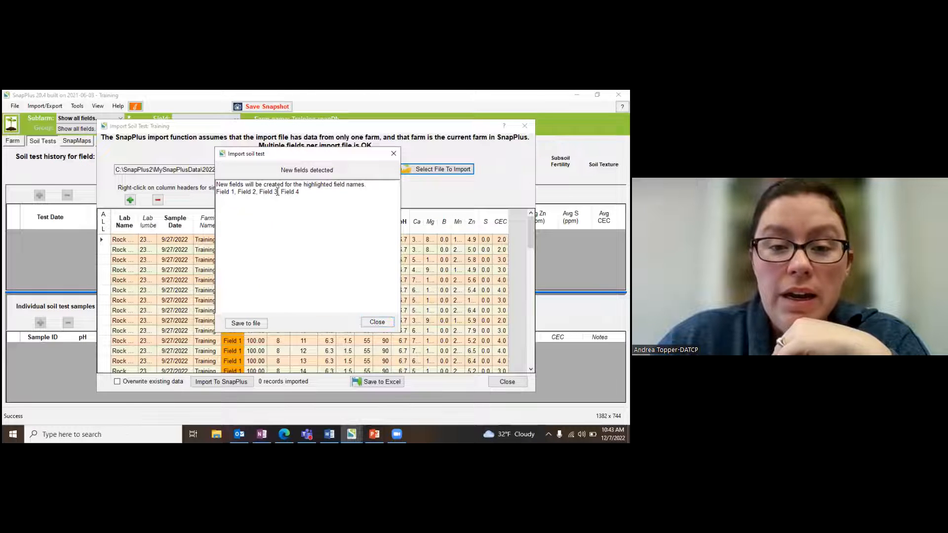
{"action": "left_click_drag", "start_coordinate": [300, 191], "coordinate": [217, 191]}
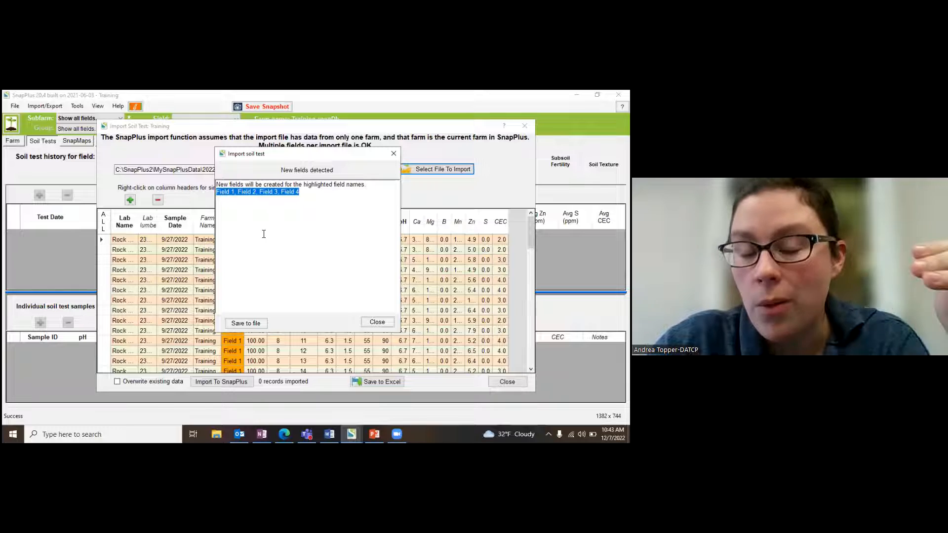
{"action": "left_click_drag", "start_coordinate": [285, 161], "coordinate": [305, 155]}
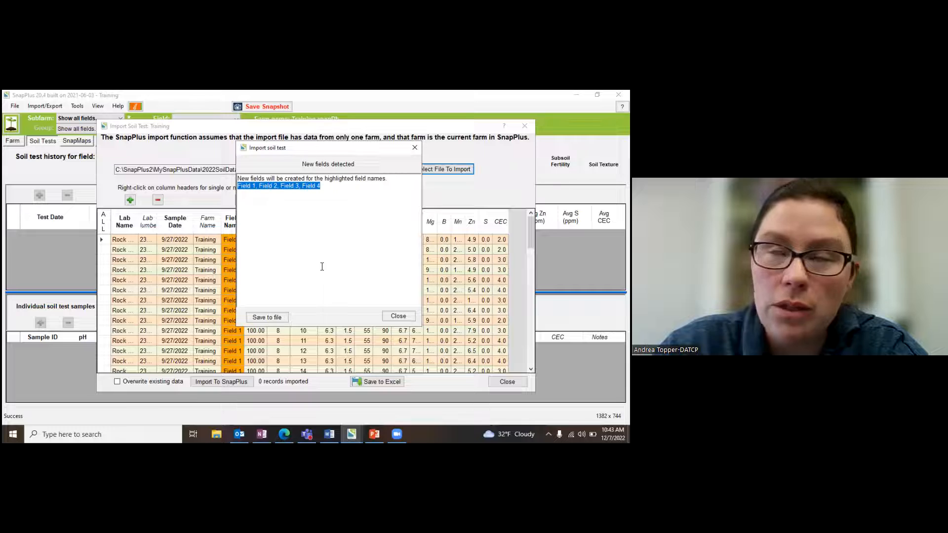
{"action": "left_click", "coordinate": [281, 205]}
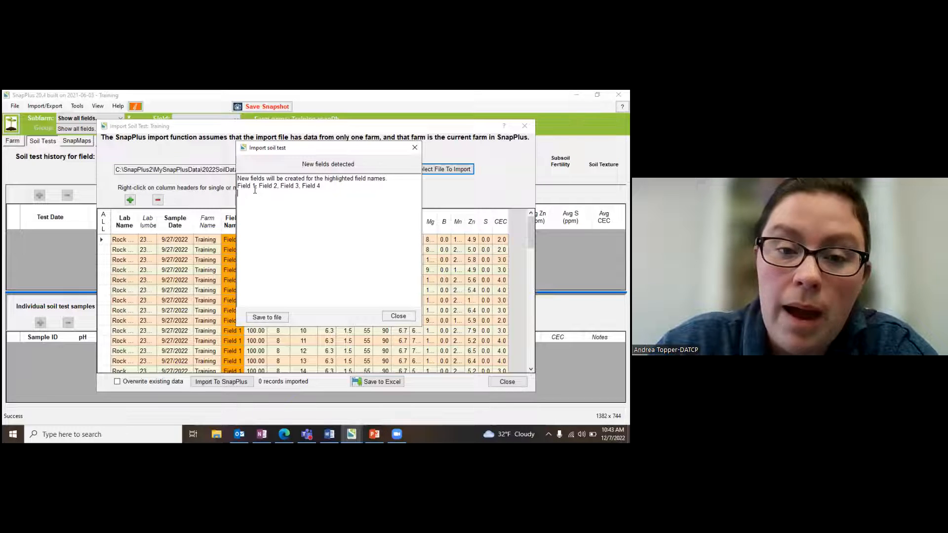
{"action": "left_click_drag", "start_coordinate": [256, 188], "coordinate": [240, 192]}
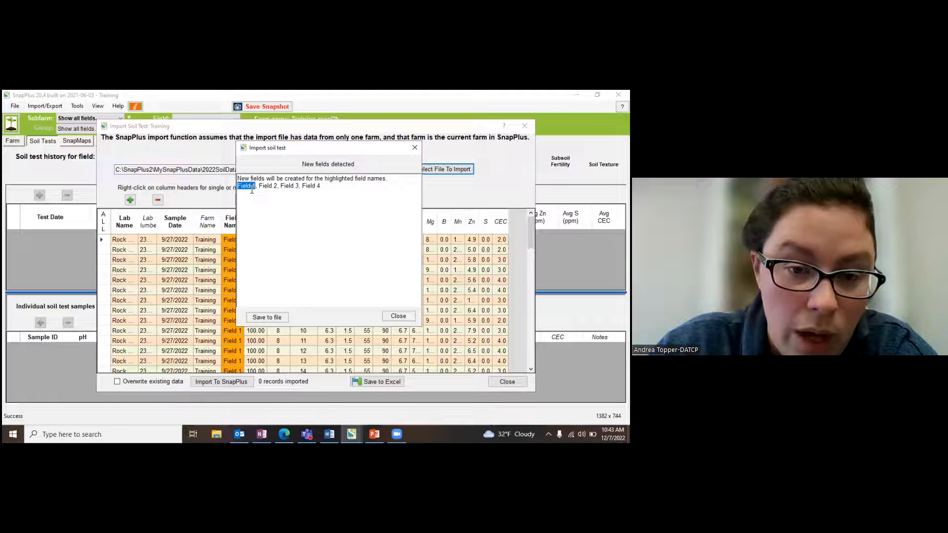
{"action": "left_click", "coordinate": [252, 206]}
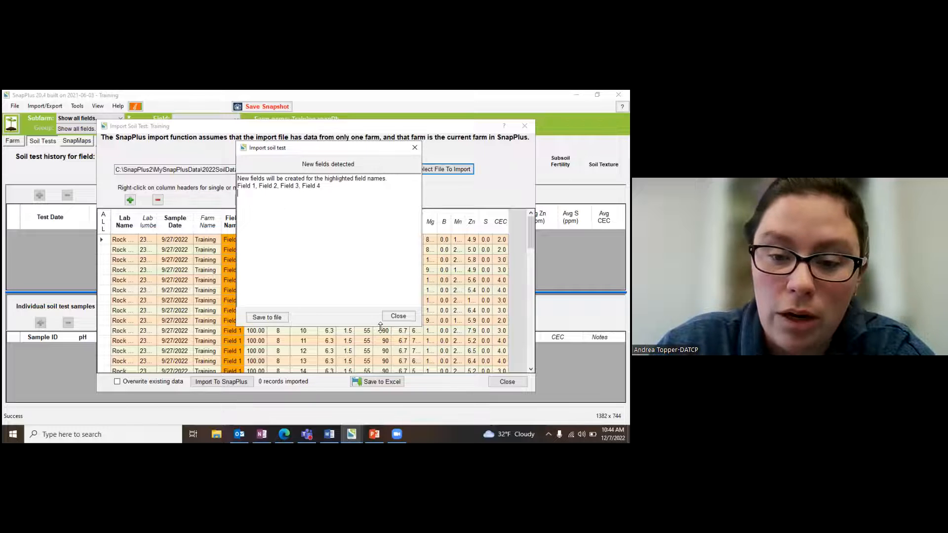
{"action": "left_click", "coordinate": [397, 316]}
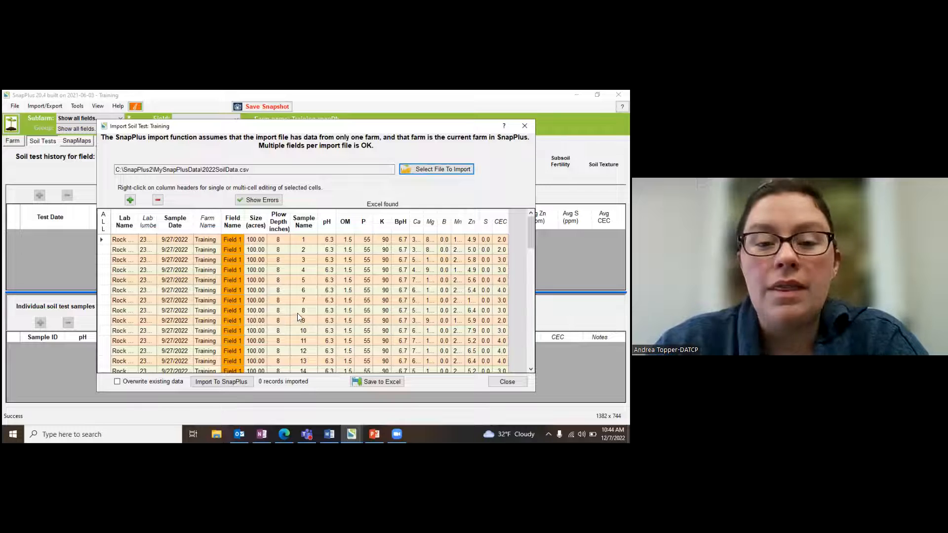
- Check the field names in the soil test import table, from the first row through to the last
{"action": "mouse_move", "coordinate": [236, 242]}
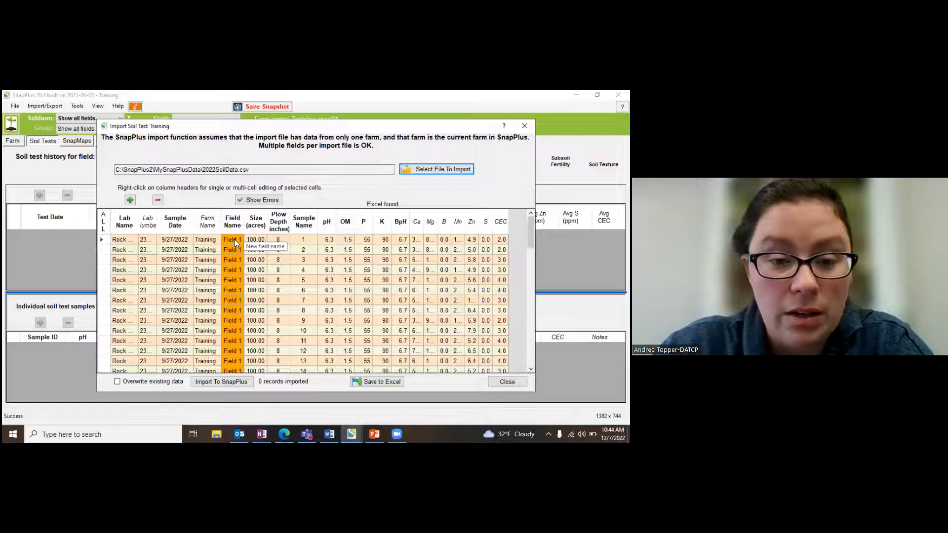
{"action": "left_click", "coordinate": [235, 240]}
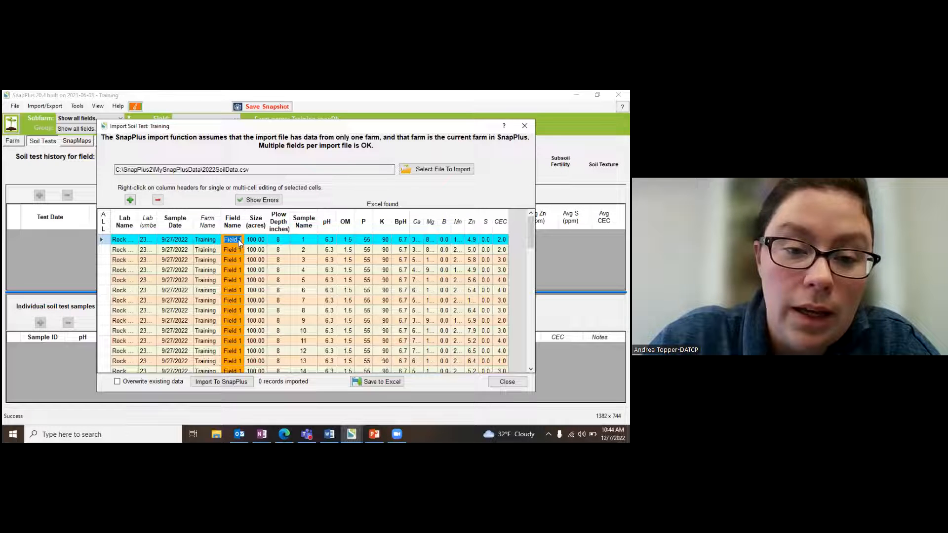
{"action": "left_click", "coordinate": [234, 241]}
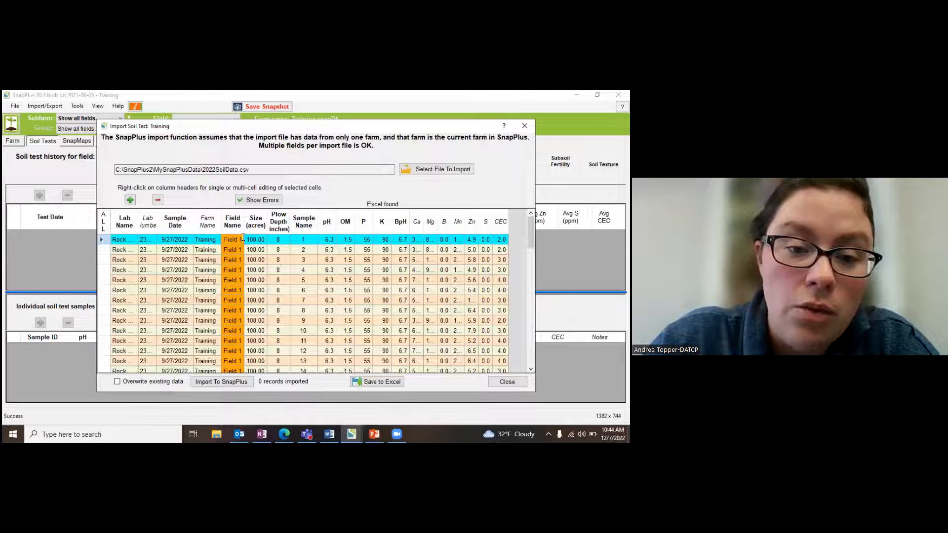
{"action": "left_click_drag", "start_coordinate": [242, 239], "coordinate": [227, 238]}
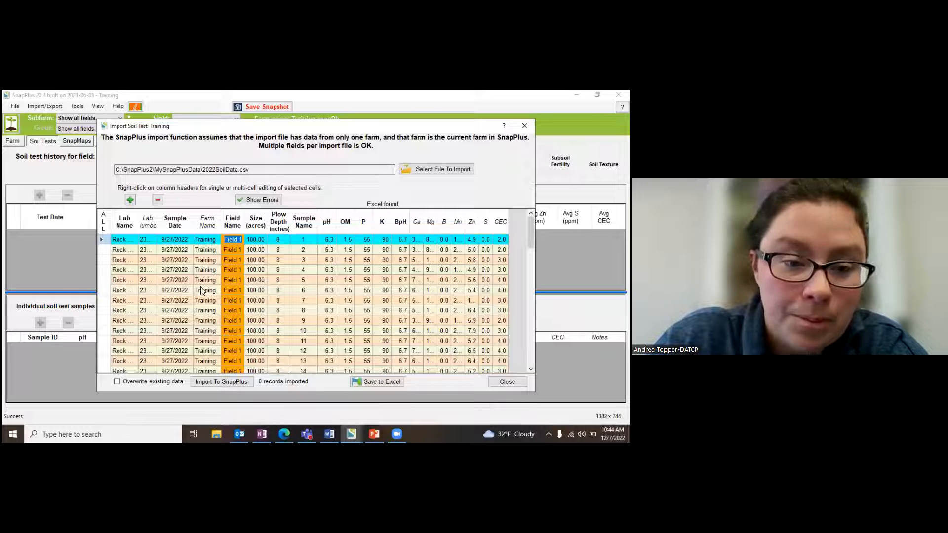
{"action": "scroll", "coordinate": [140, 262], "scroll_direction": "down", "scroll_amount": 10}
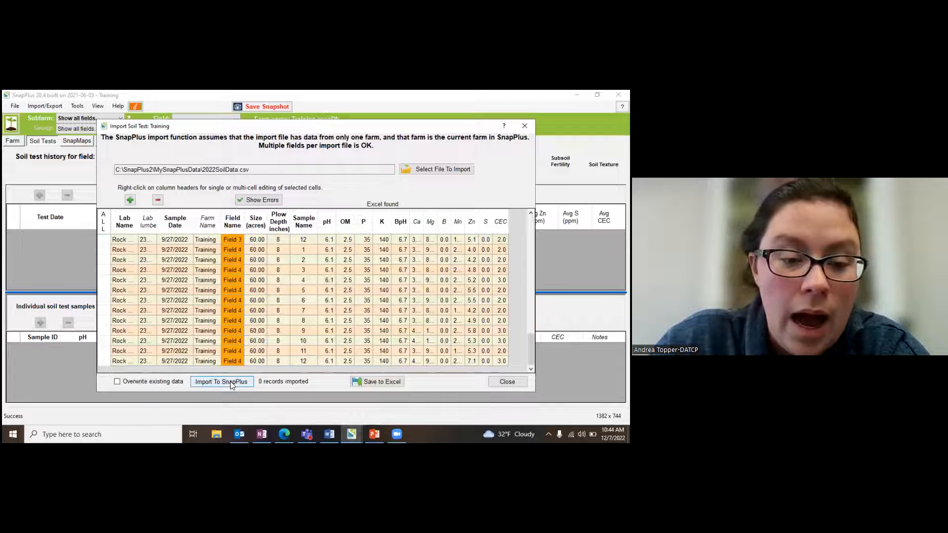
- Import the soil test records, adding their new fields to the farm with Adams as the county
{"action": "left_click", "coordinate": [214, 383]}
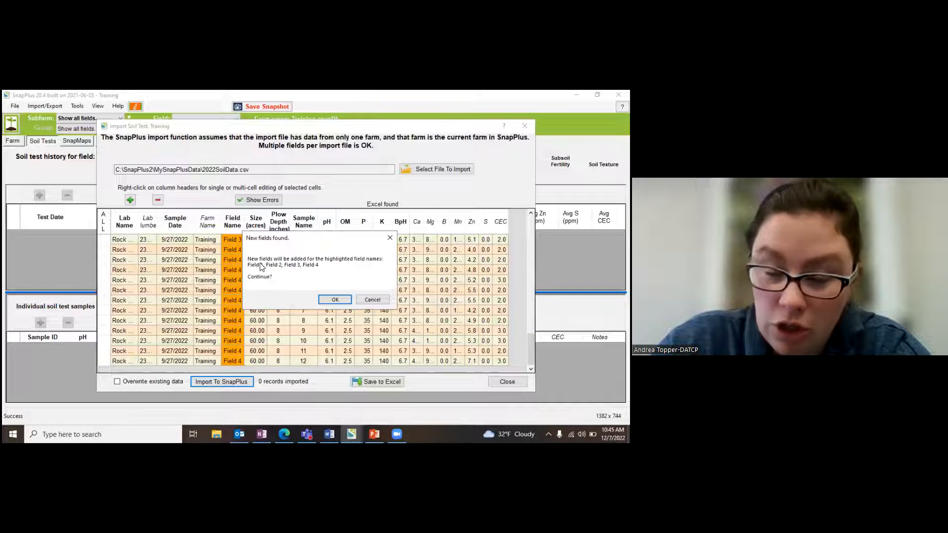
{"action": "left_click", "coordinate": [332, 299]}
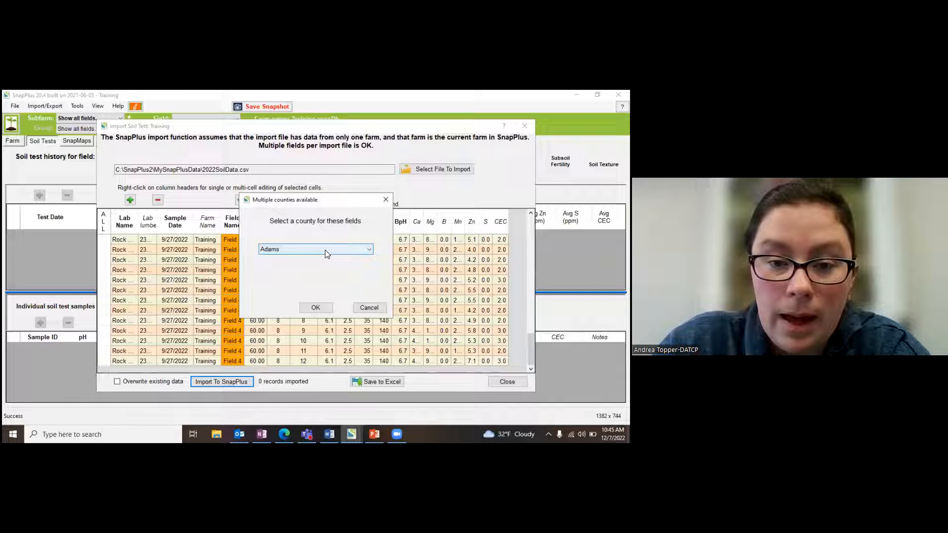
{"action": "left_click", "coordinate": [316, 308]}
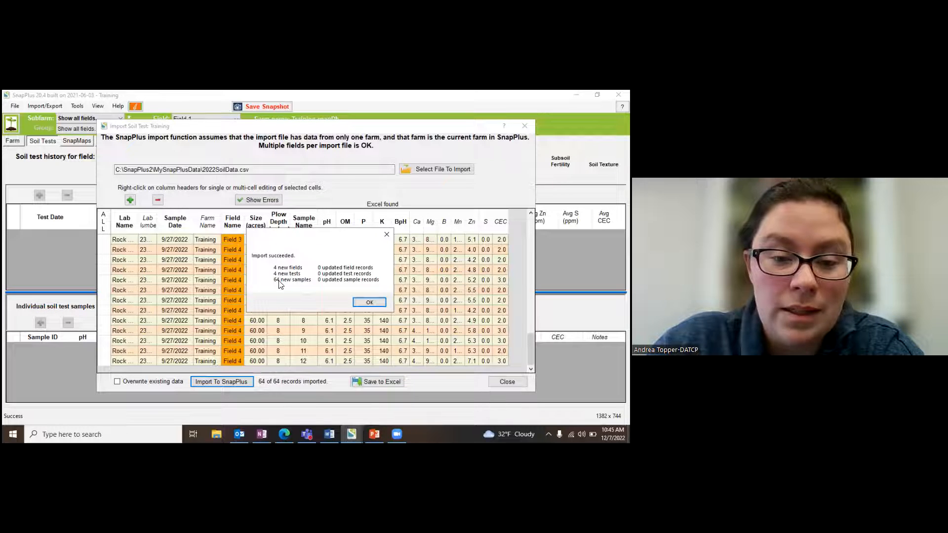
{"action": "left_click", "coordinate": [369, 303]}
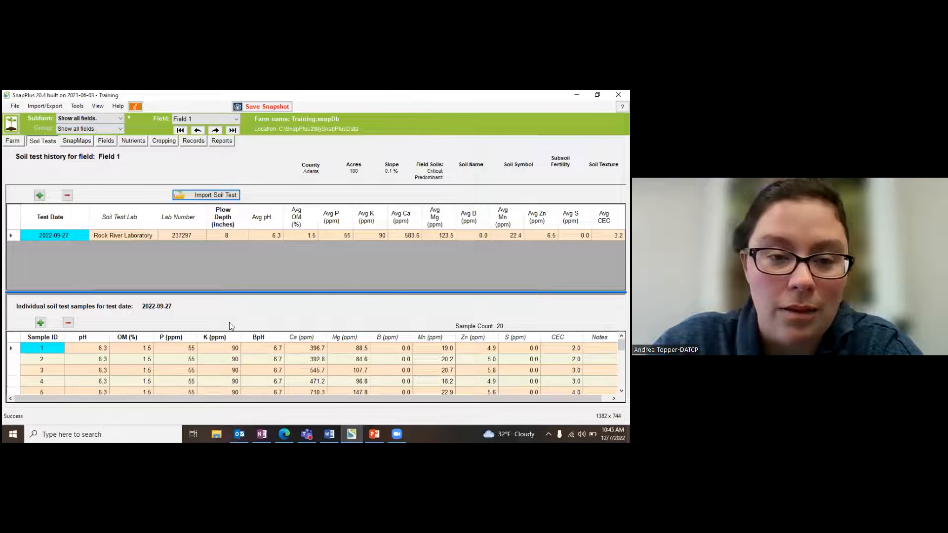
- Check the imported soil test history and individual samples for Field 2 and Field 3
{"action": "left_click", "coordinate": [235, 120]}
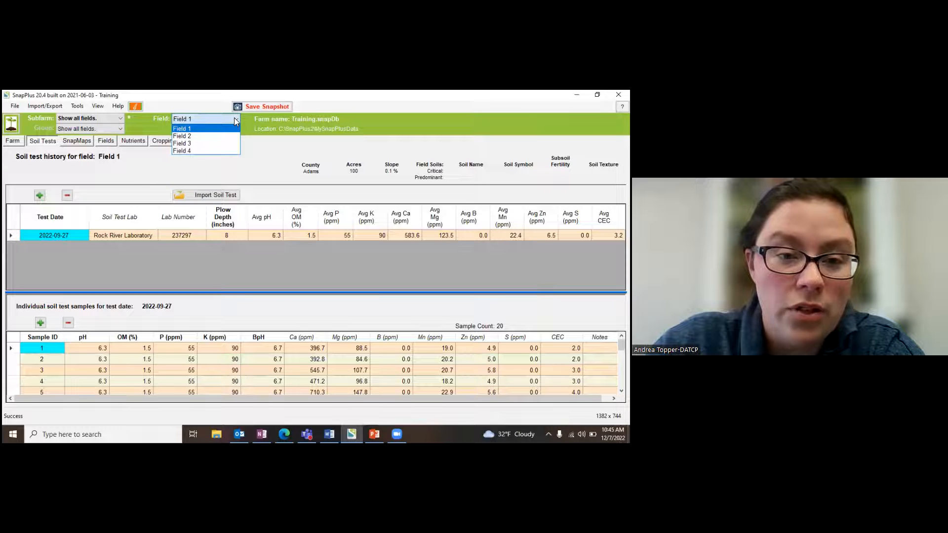
{"action": "left_click", "coordinate": [204, 137]}
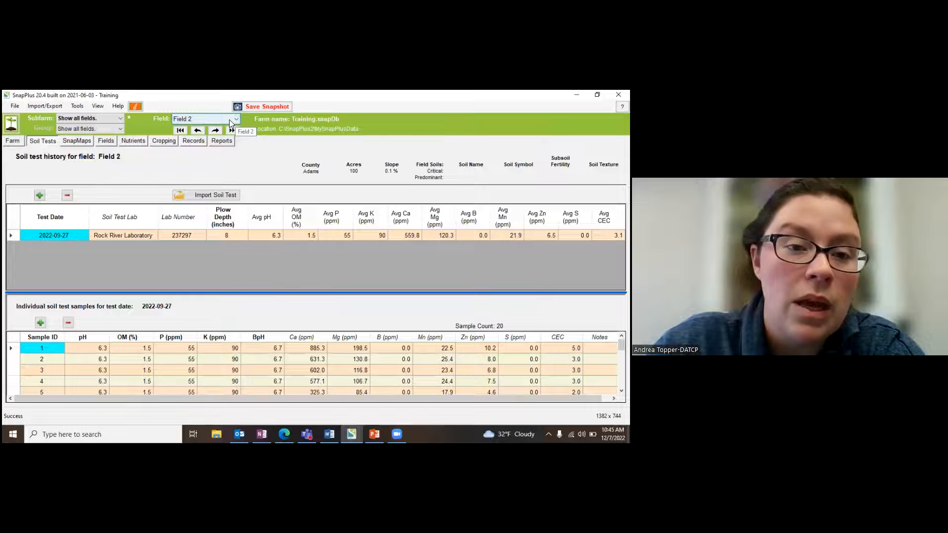
{"action": "left_click", "coordinate": [234, 118]}
{"action": "left_click", "coordinate": [194, 144]}
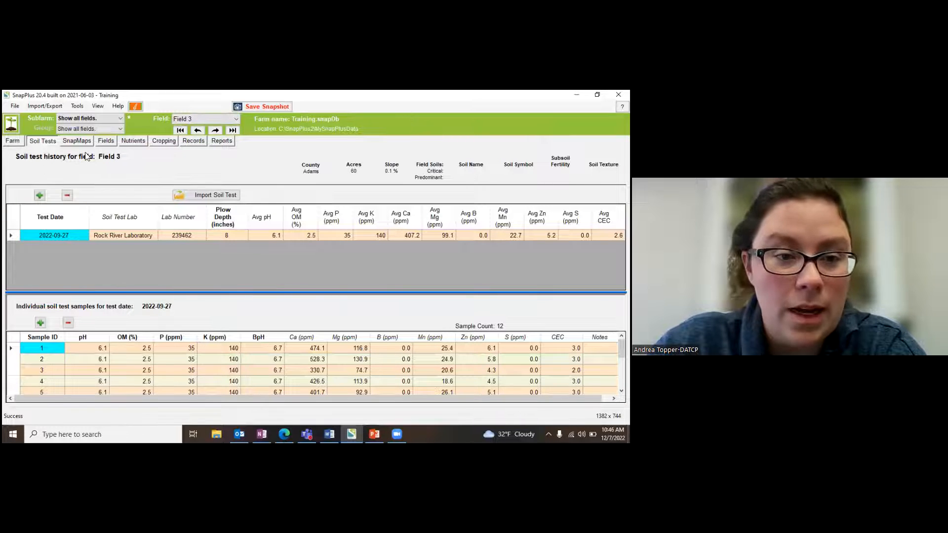
- Upload the farm to SnapMaps for 2023, switch to the SnapMaps website, and dismiss the Chrome and Edge notice
{"action": "left_click", "coordinate": [73, 142]}
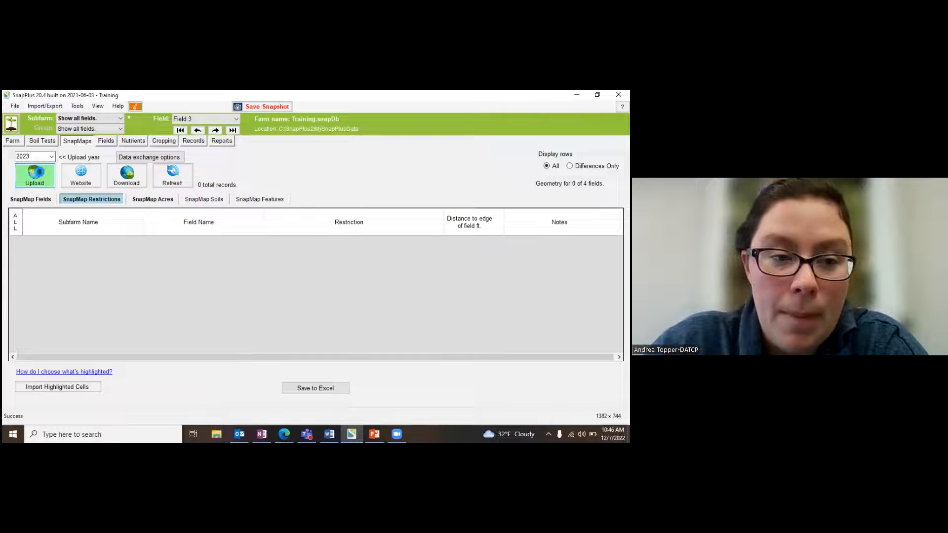
{"action": "left_click", "coordinate": [40, 171]}
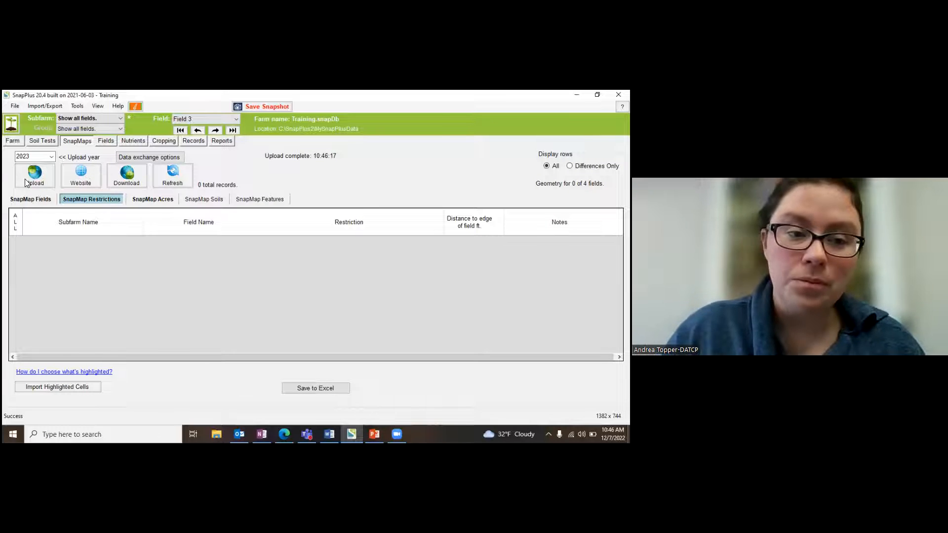
{"action": "left_click", "coordinate": [76, 183]}
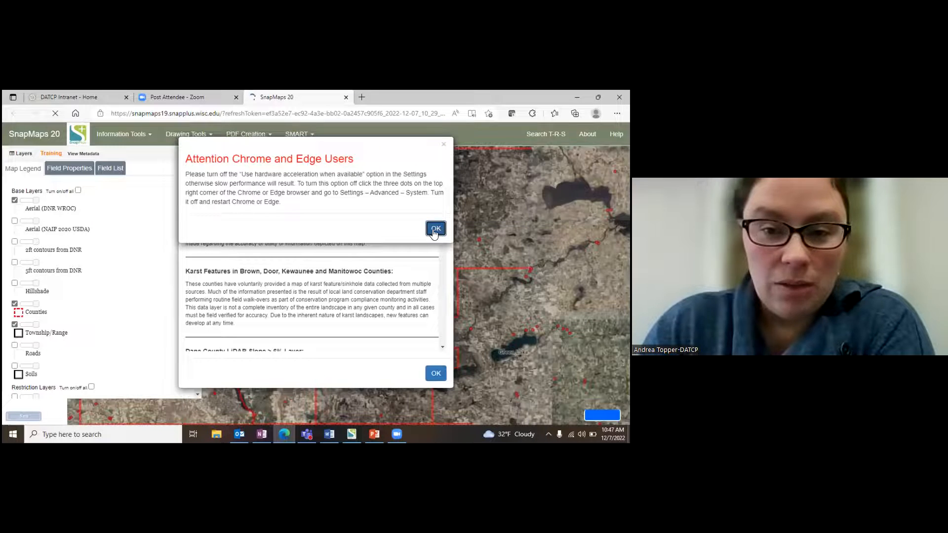
{"action": "left_click", "coordinate": [435, 229]}
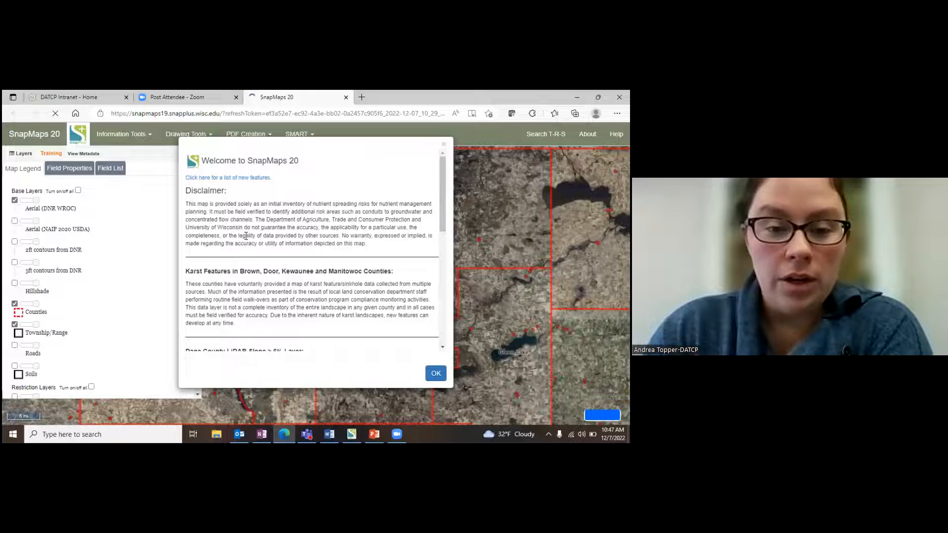
- Read through the SnapMaps welcome disclaimer, from the karst features to the historic mining data, and close it
{"action": "scroll", "coordinate": [245, 238], "scroll_direction": "down", "scroll_amount": 1}
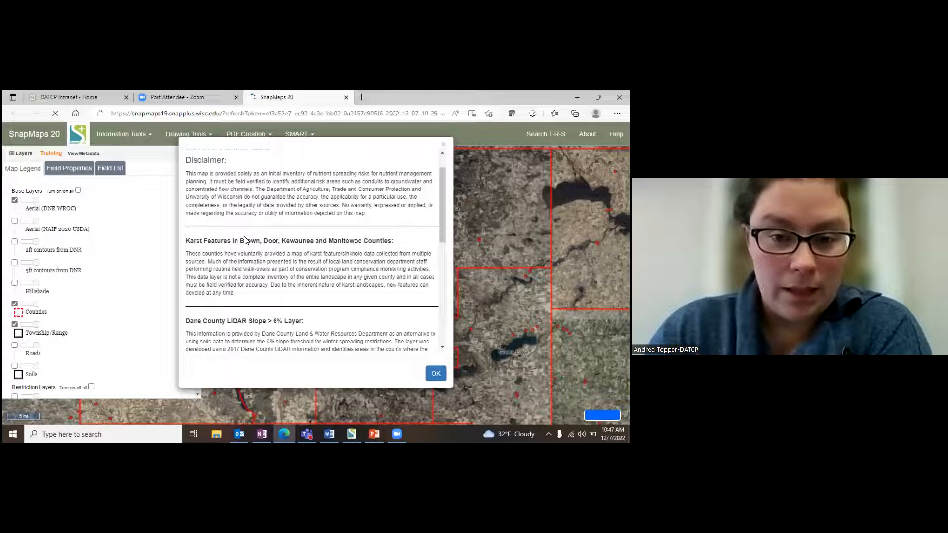
{"action": "scroll", "coordinate": [244, 240], "scroll_direction": "down", "scroll_amount": 1}
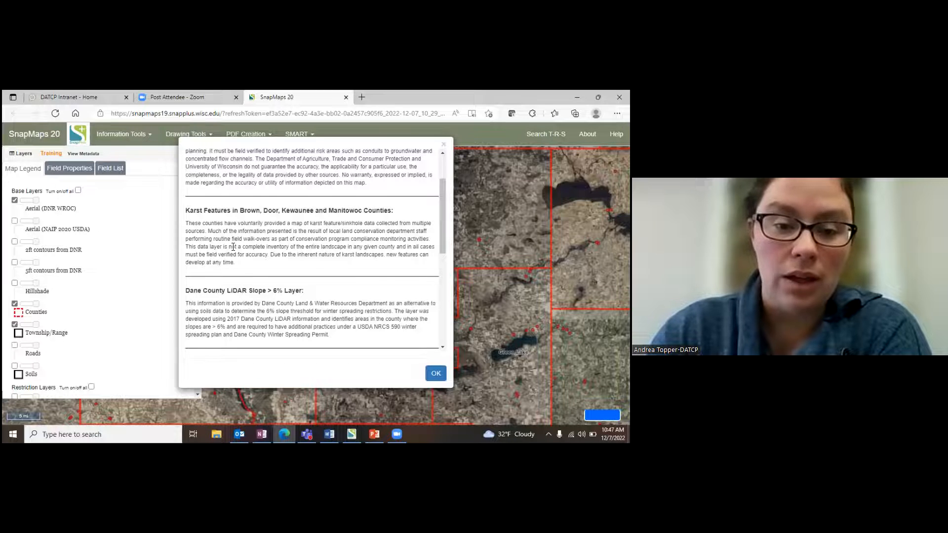
{"action": "scroll", "coordinate": [230, 243], "scroll_direction": "down", "scroll_amount": 3}
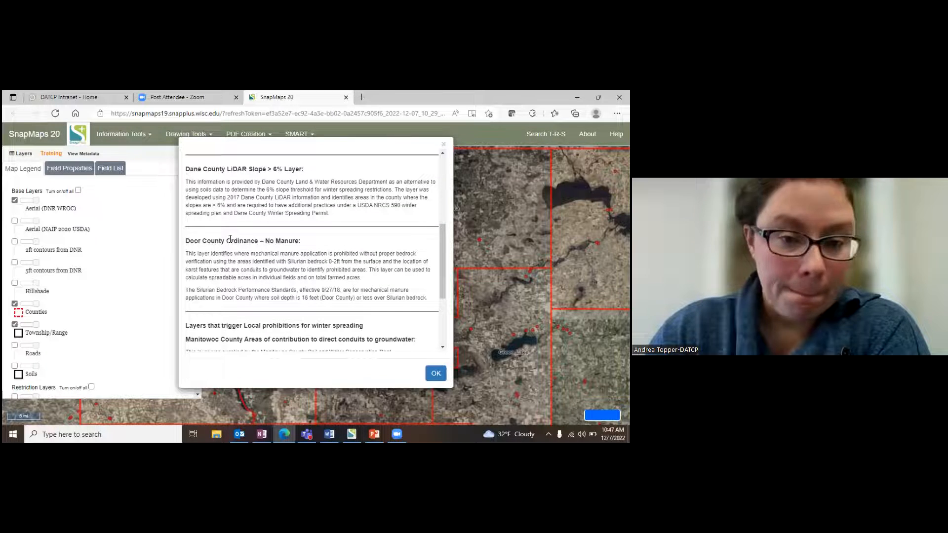
{"action": "scroll", "coordinate": [230, 239], "scroll_direction": "down", "scroll_amount": 2}
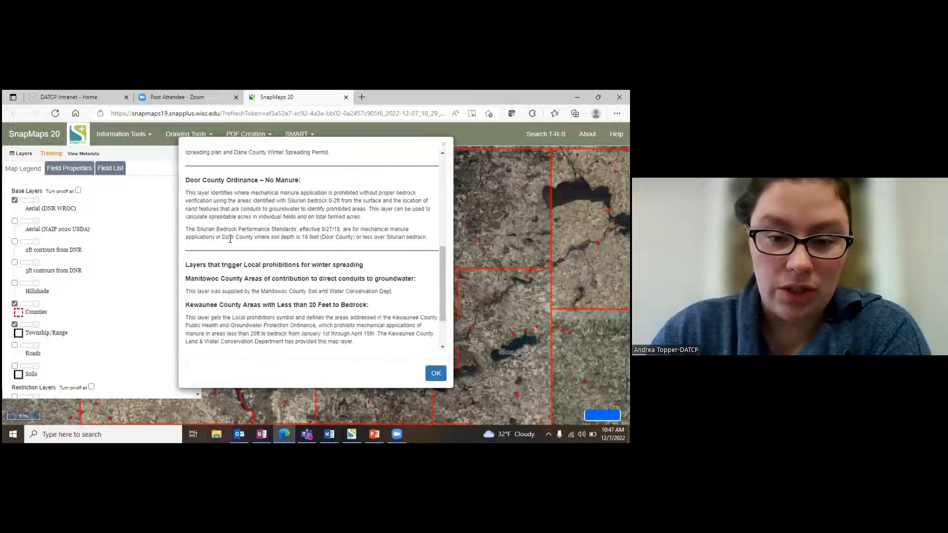
{"action": "scroll", "coordinate": [230, 239], "scroll_direction": "down", "scroll_amount": 2}
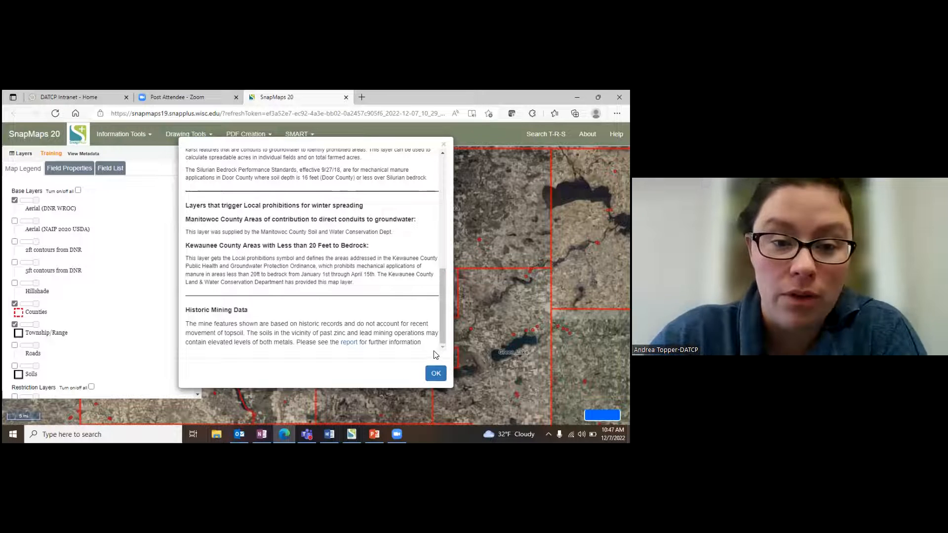
{"action": "scroll", "coordinate": [434, 351], "scroll_direction": "up", "scroll_amount": 5}
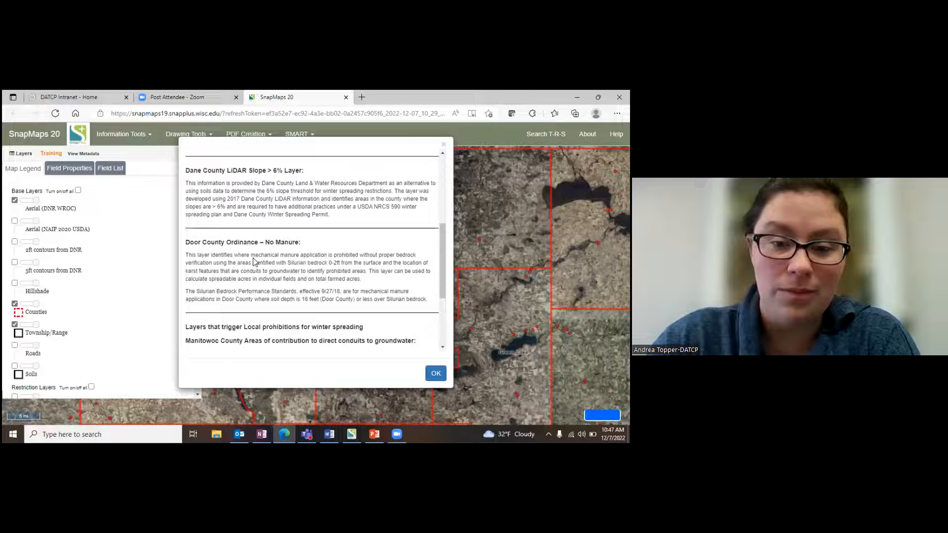
{"action": "left_click", "coordinate": [434, 373]}
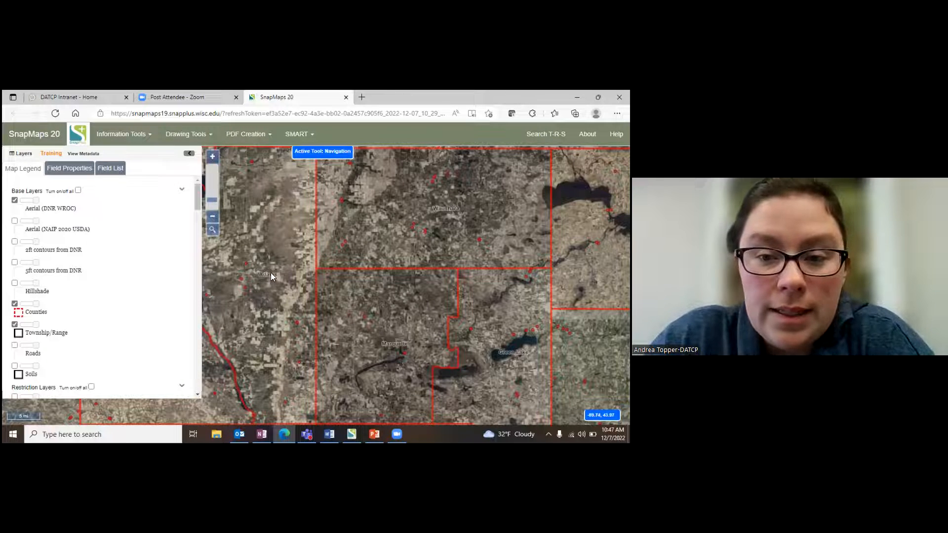
- Locate the cropland in section 26 of 16N 7E, in eastern Adams County, and start drawing a field feature there
{"action": "left_click_drag", "start_coordinate": [276, 279], "coordinate": [311, 246]}
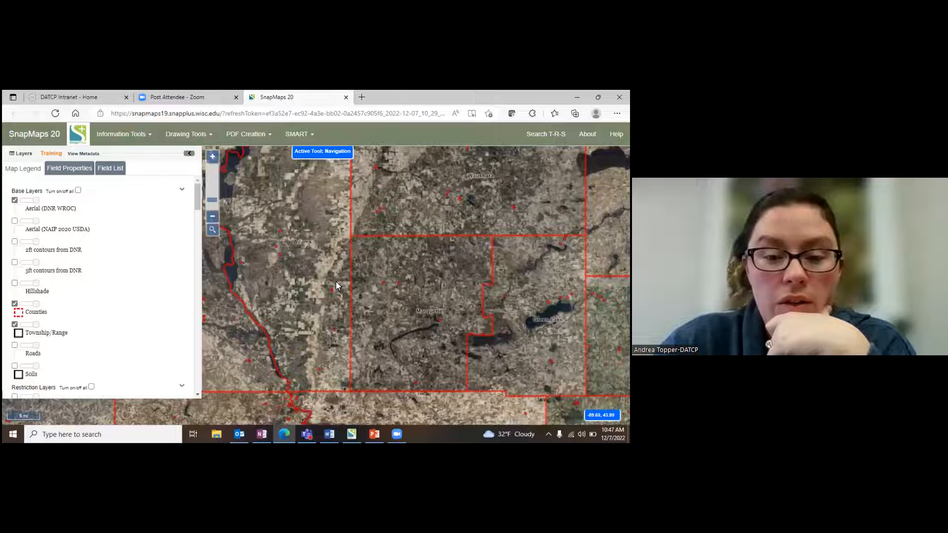
{"action": "scroll", "coordinate": [323, 301], "scroll_direction": "up", "scroll_amount": 2}
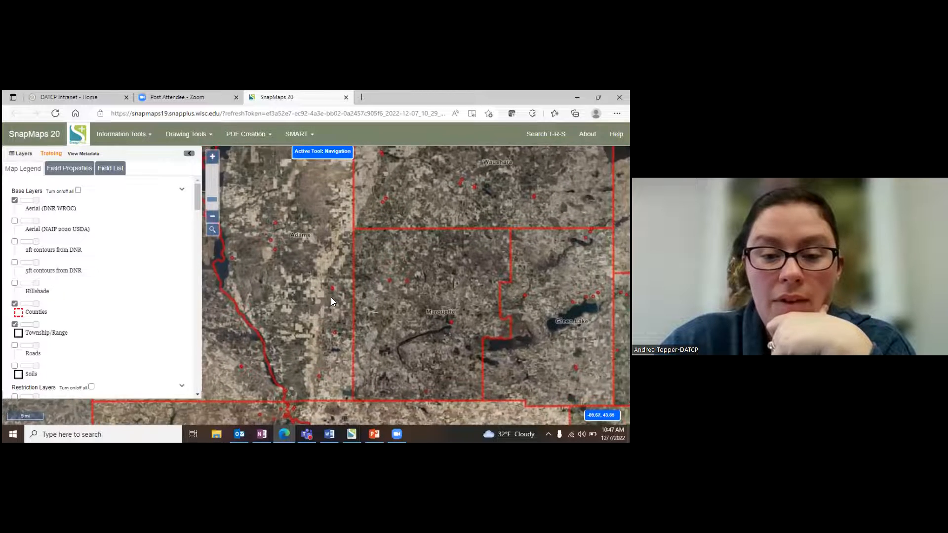
{"action": "scroll", "coordinate": [331, 297], "scroll_direction": "up", "scroll_amount": 3}
{"action": "scroll", "coordinate": [342, 316], "scroll_direction": "up", "scroll_amount": 2}
{"action": "scroll", "coordinate": [339, 315], "scroll_direction": "up", "scroll_amount": 2}
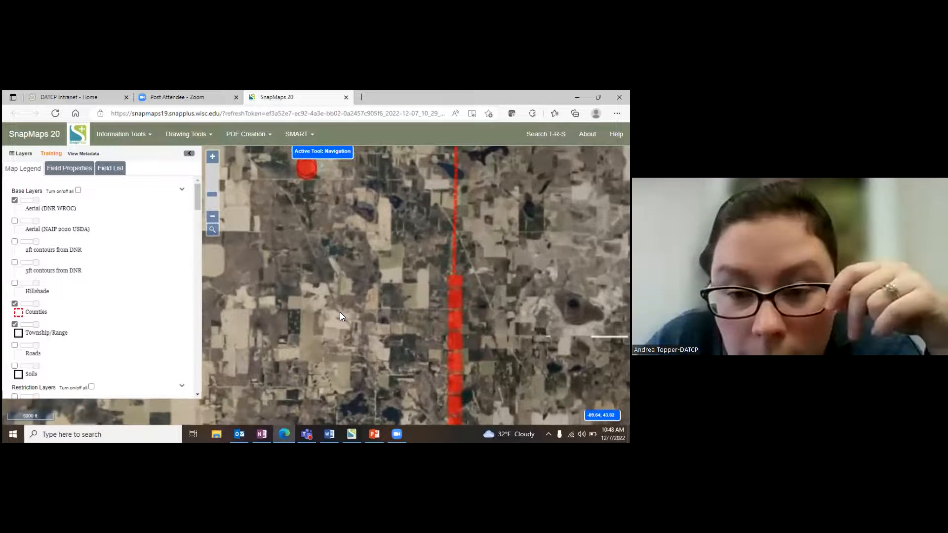
{"action": "scroll", "coordinate": [340, 312], "scroll_direction": "up", "scroll_amount": 2}
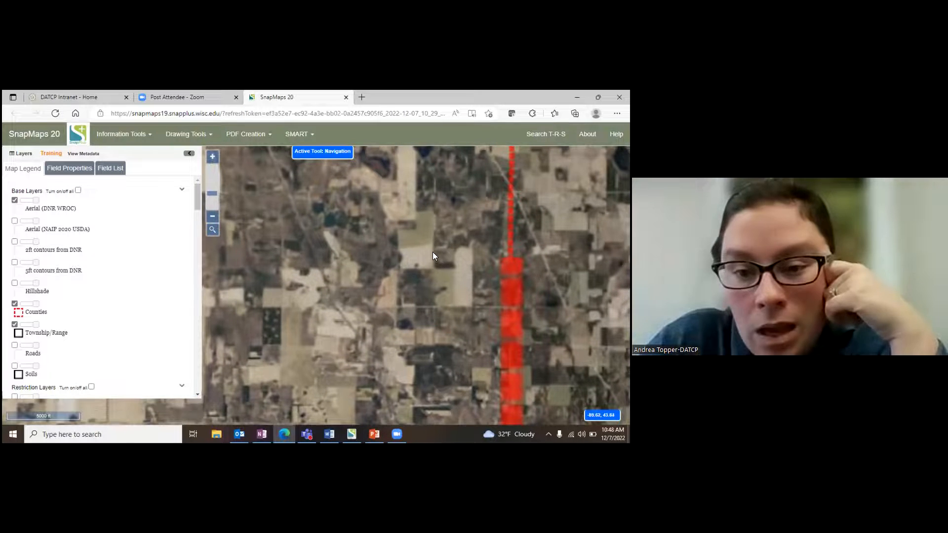
{"action": "scroll", "coordinate": [433, 252], "scroll_direction": "up", "scroll_amount": 2}
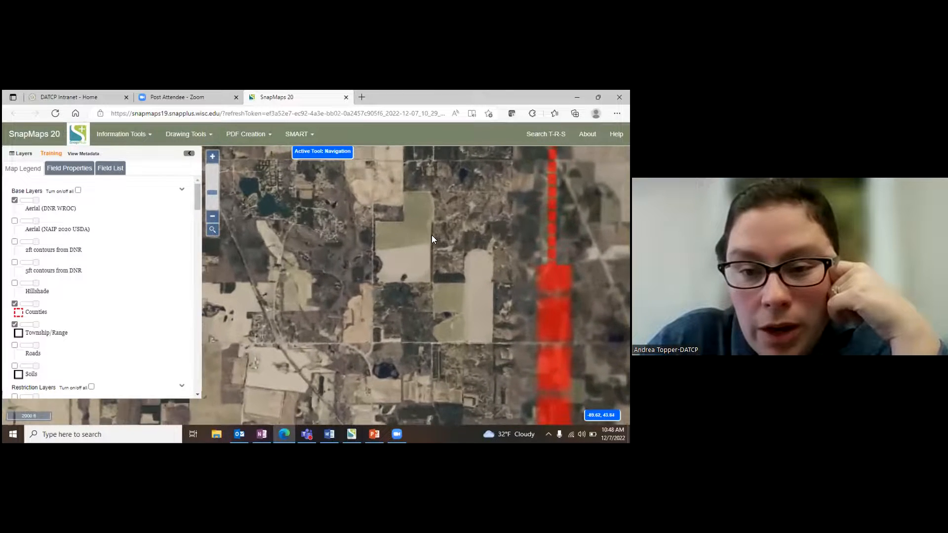
{"action": "scroll", "coordinate": [431, 235], "scroll_direction": "up", "scroll_amount": 1}
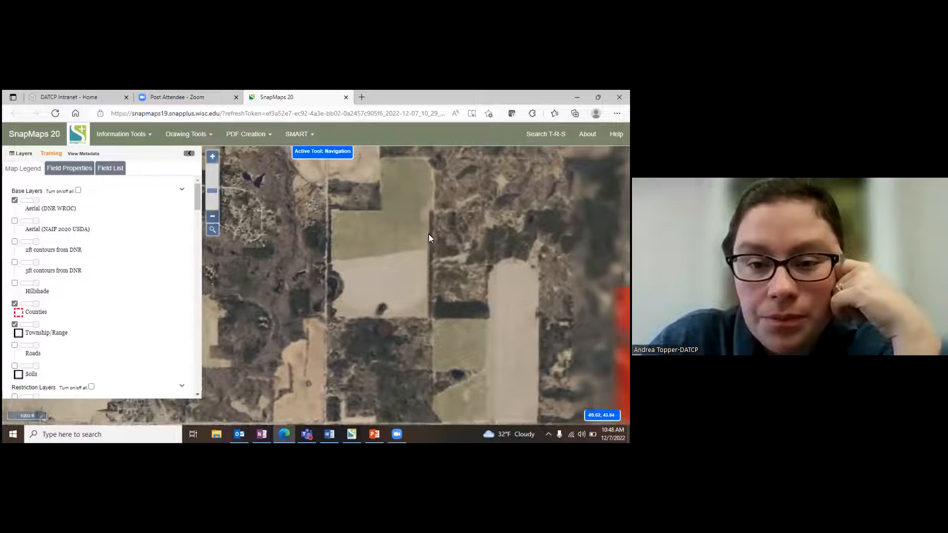
{"action": "scroll", "coordinate": [429, 233], "scroll_direction": "up", "scroll_amount": 1}
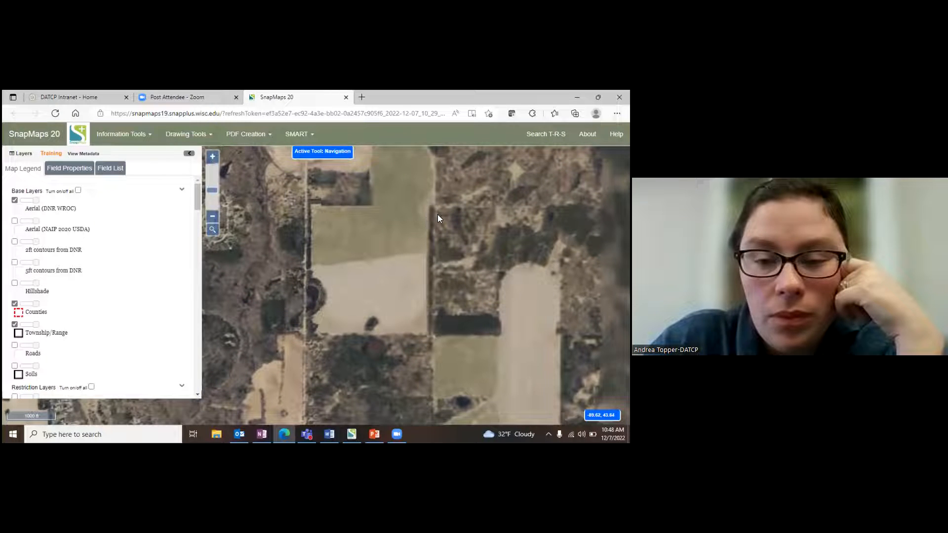
{"action": "left_click_drag", "start_coordinate": [440, 251], "coordinate": [438, 299]}
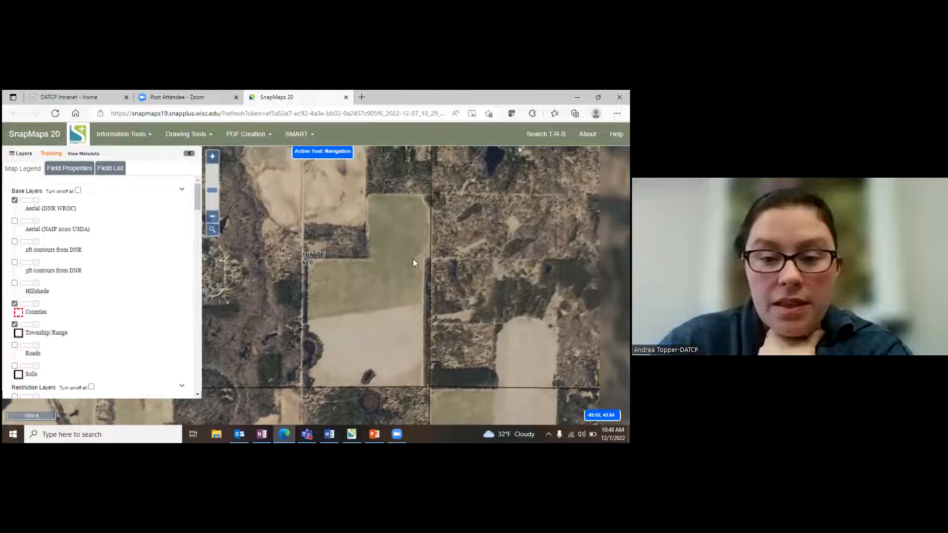
{"action": "left_click", "coordinate": [210, 138]}
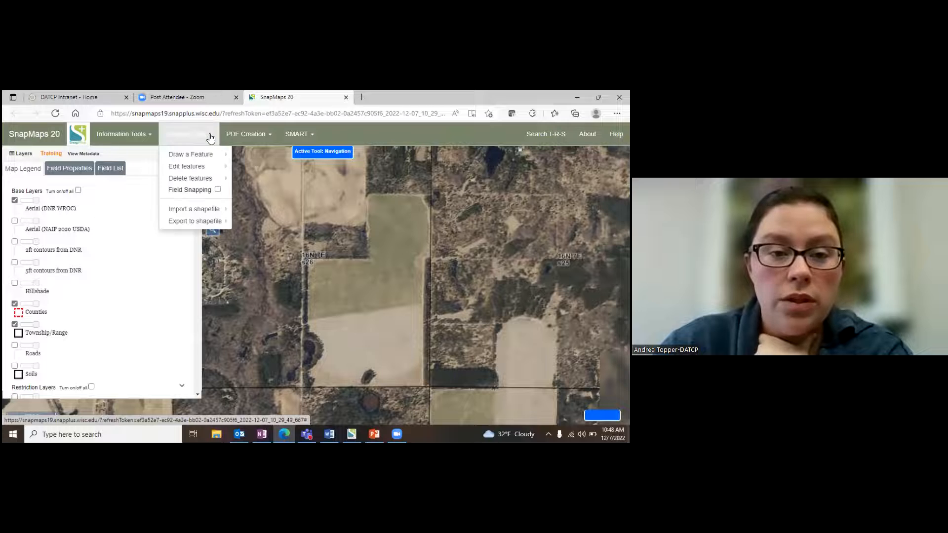
{"action": "mouse_move", "coordinate": [196, 157]}
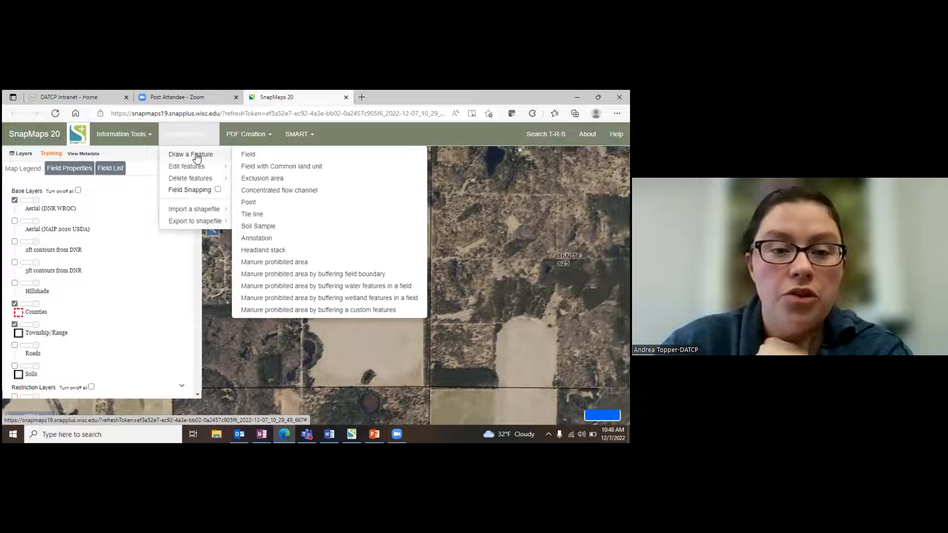
{"action": "left_click", "coordinate": [250, 157]}
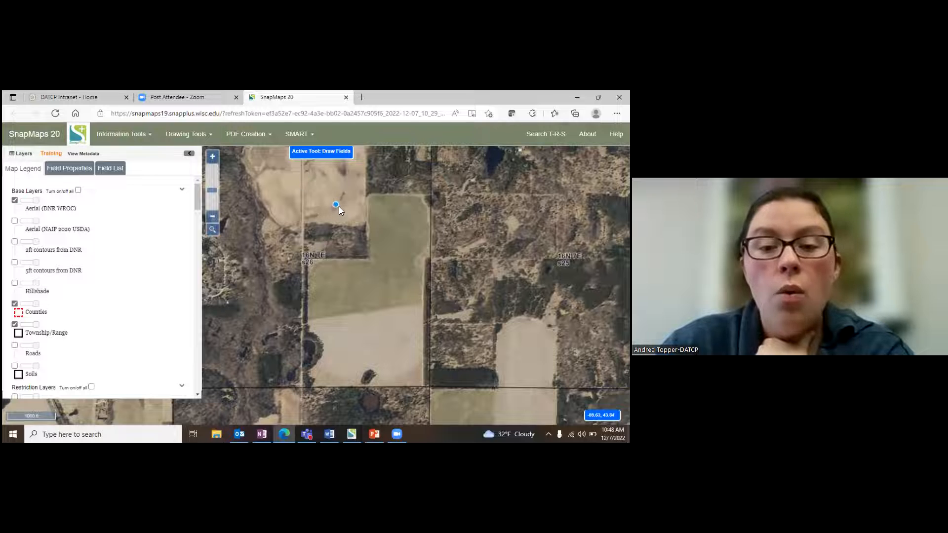
- Try to outline the L-shaped field in section 26, starting at its north end and following the west edge around the pond
{"action": "left_click", "coordinate": [304, 164]}
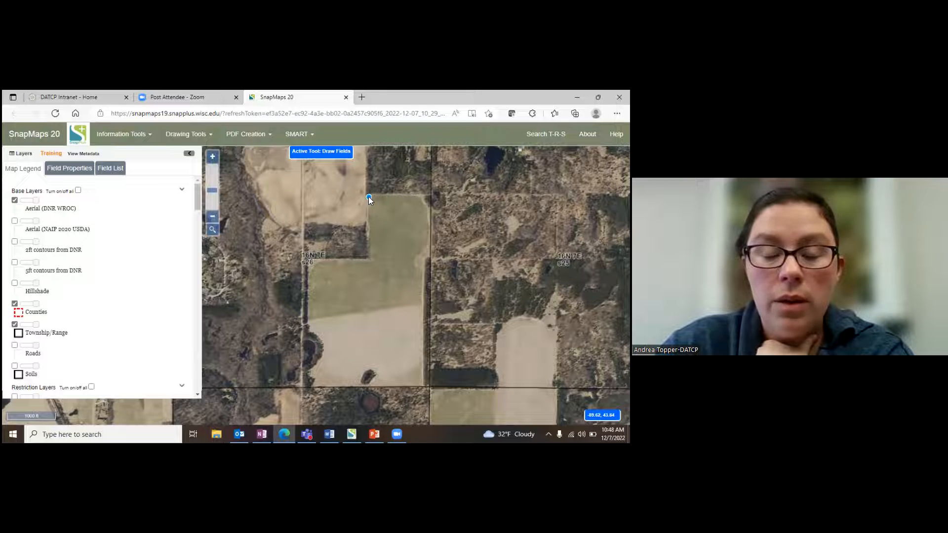
{"action": "scroll", "coordinate": [368, 196], "scroll_direction": "up", "scroll_amount": 1}
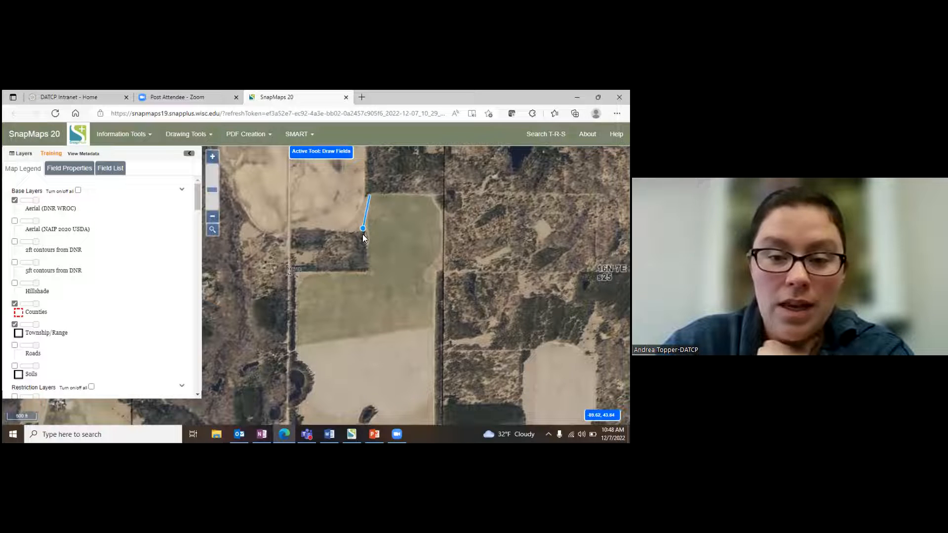
{"action": "left_click", "coordinate": [368, 272]}
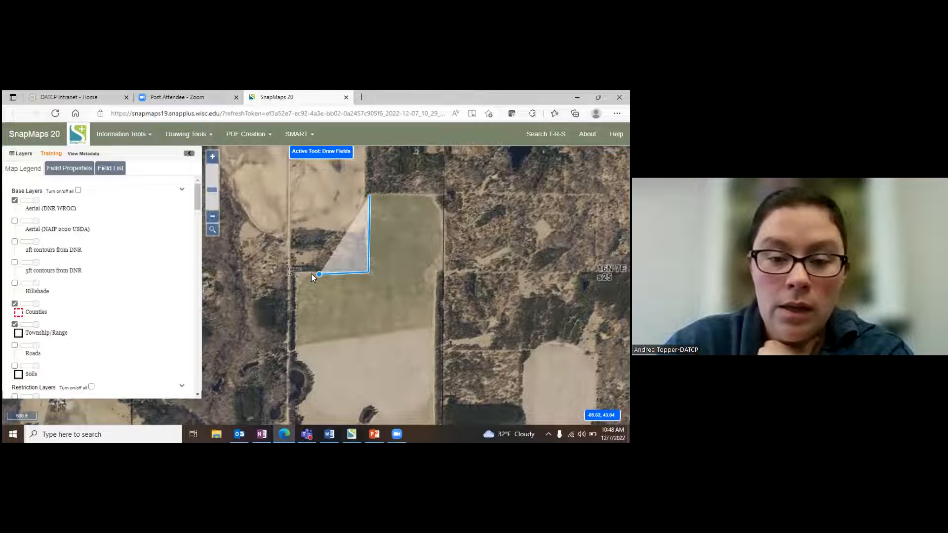
{"action": "left_click", "coordinate": [295, 289]}
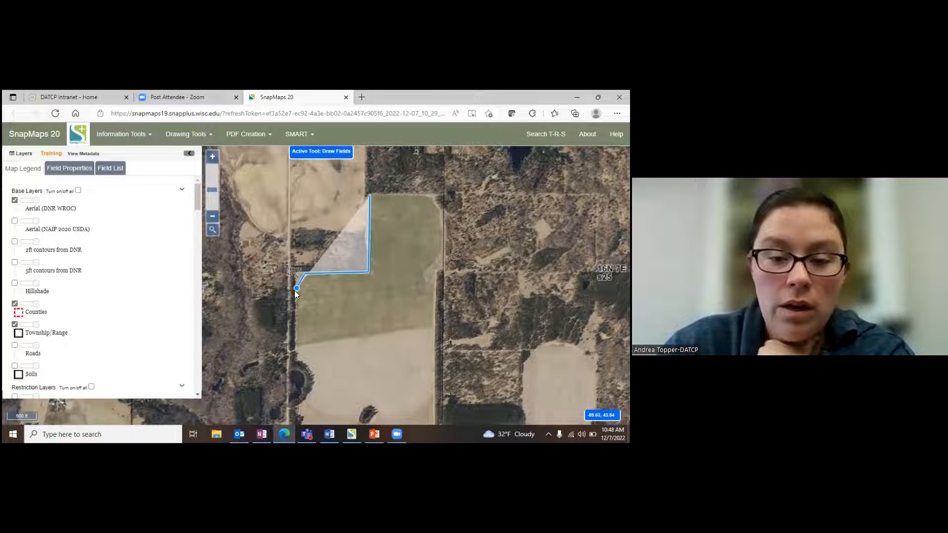
{"action": "left_click", "coordinate": [293, 363]}
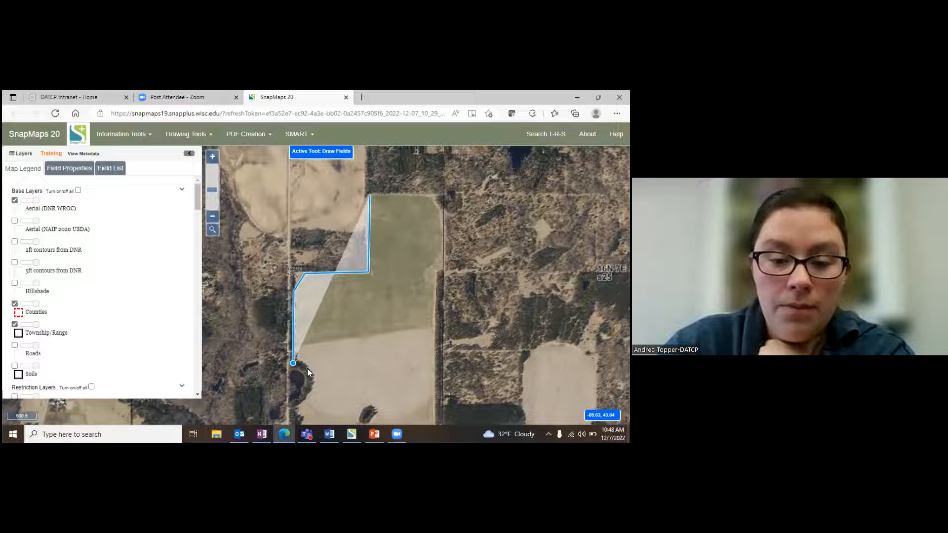
{"action": "left_click", "coordinate": [307, 368]}
{"action": "left_click", "coordinate": [305, 398]}
{"action": "left_click_drag", "start_coordinate": [336, 413], "coordinate": [316, 325]}
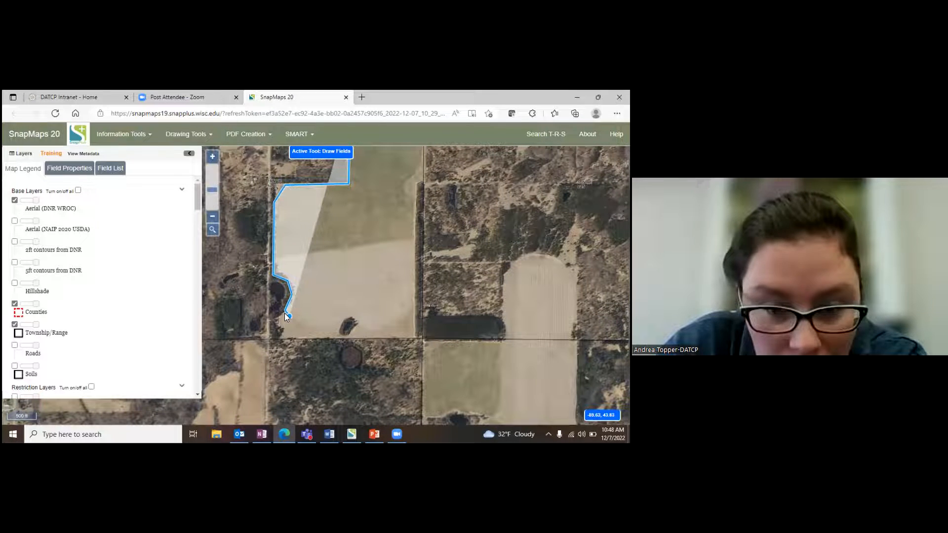
{"action": "double_click", "coordinate": [284, 313]}
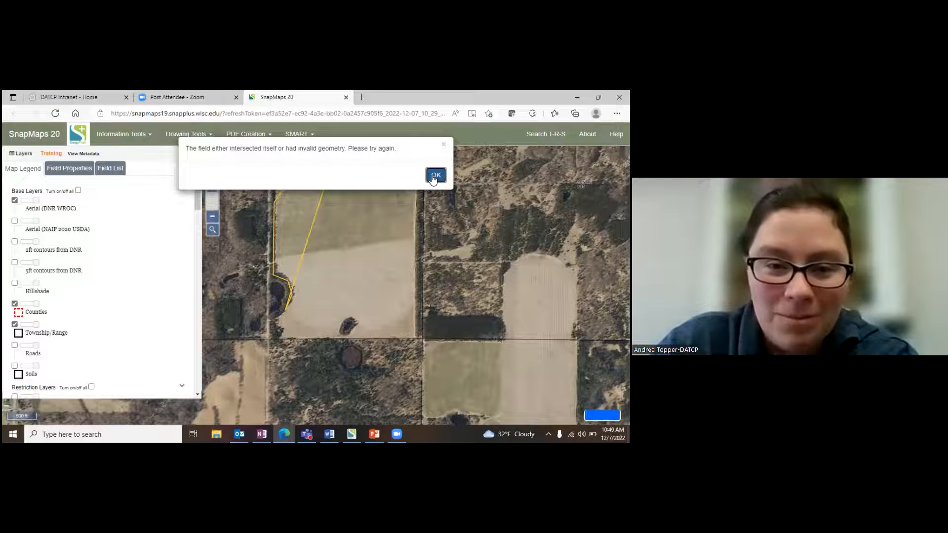
{"action": "key", "text": "Return"}
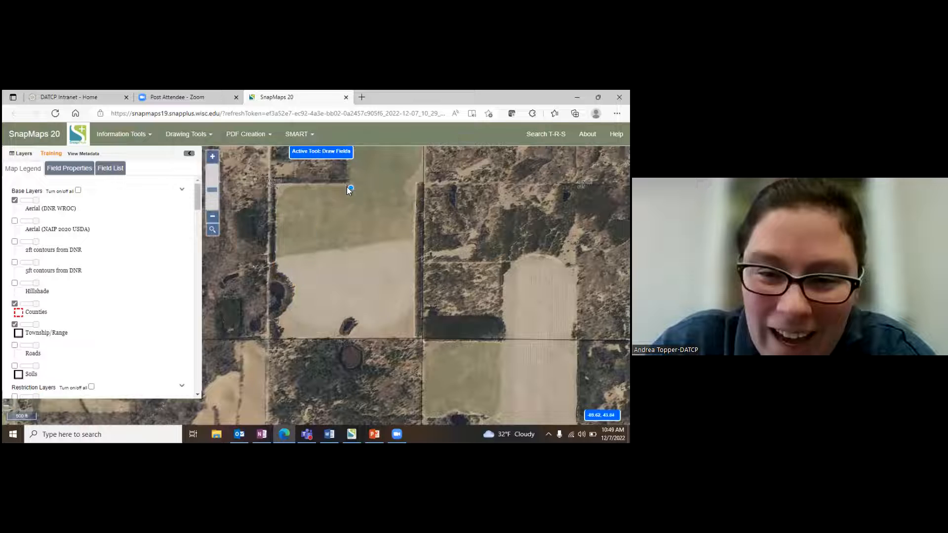
- Outline the L-shaped field from its inner corner, down the west edge around the large pond and along the south edge to the small pond
{"action": "left_click", "coordinate": [349, 186]}
{"action": "left_click", "coordinate": [288, 184]}
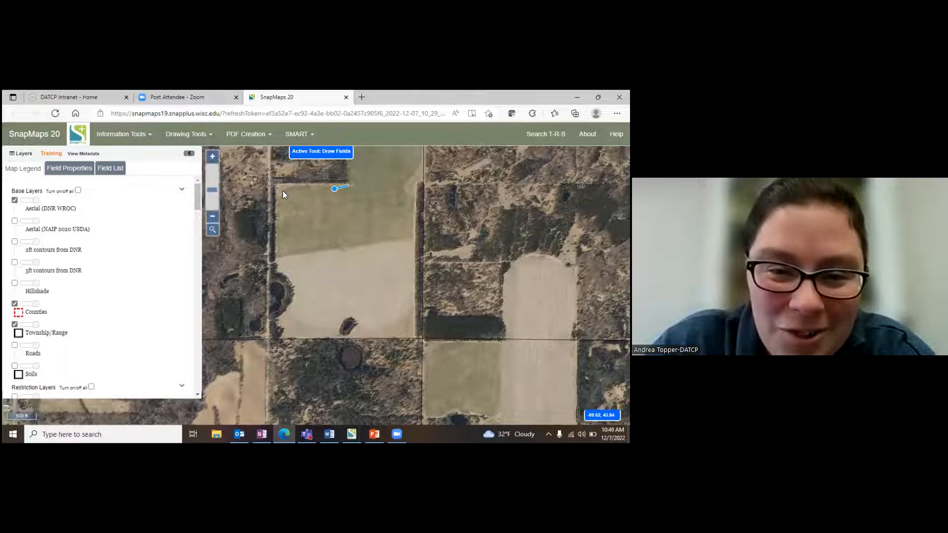
{"action": "left_click", "coordinate": [274, 273]}
{"action": "left_click", "coordinate": [289, 288]}
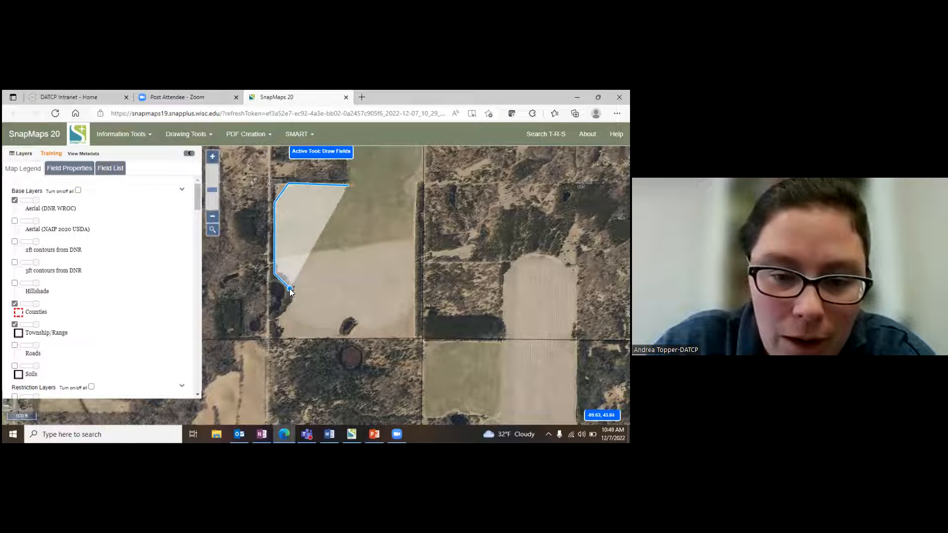
{"action": "left_click", "coordinate": [291, 309]}
{"action": "left_click", "coordinate": [305, 324]}
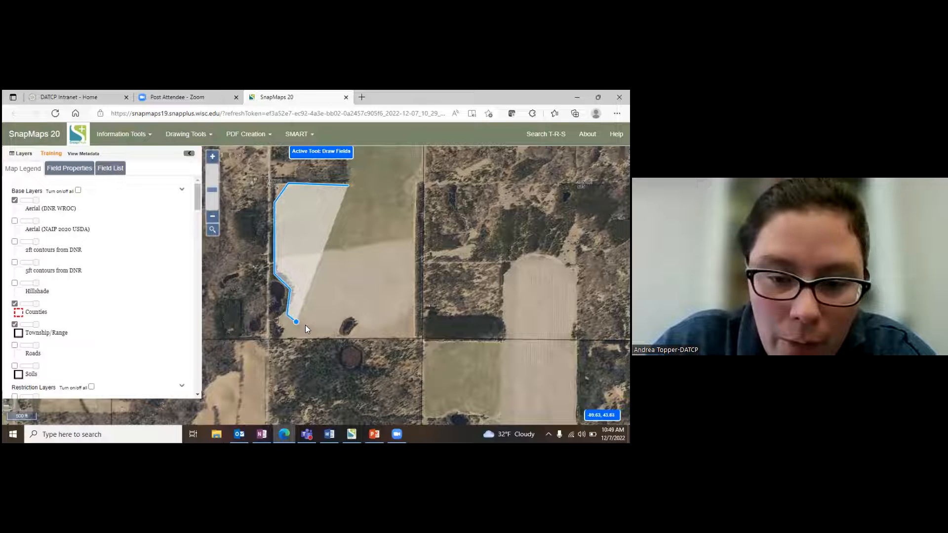
{"action": "left_click", "coordinate": [319, 325]}
{"action": "left_click", "coordinate": [336, 327]}
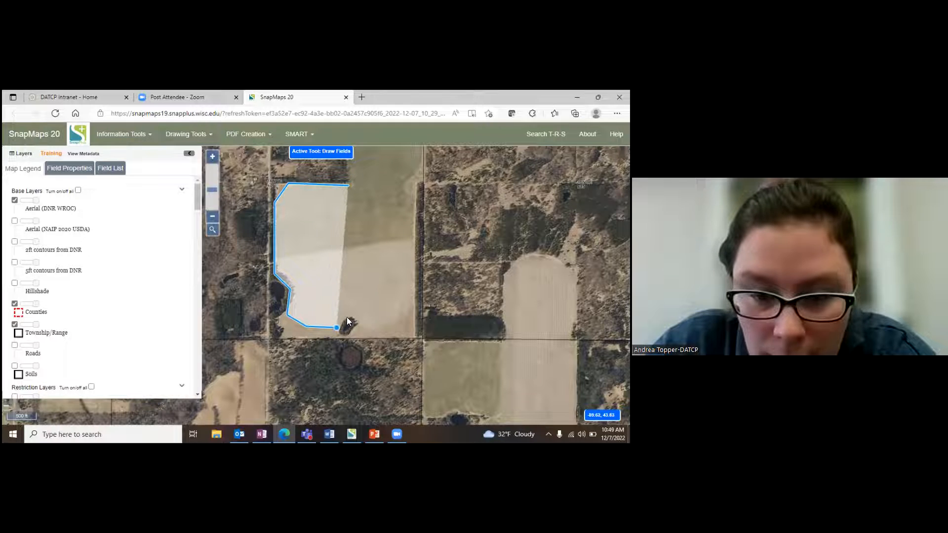
- Continue the field outline around the small southern pond, across the southeast corner, and up the east edge
{"action": "left_click", "coordinate": [351, 317]}
{"action": "left_click", "coordinate": [355, 327]}
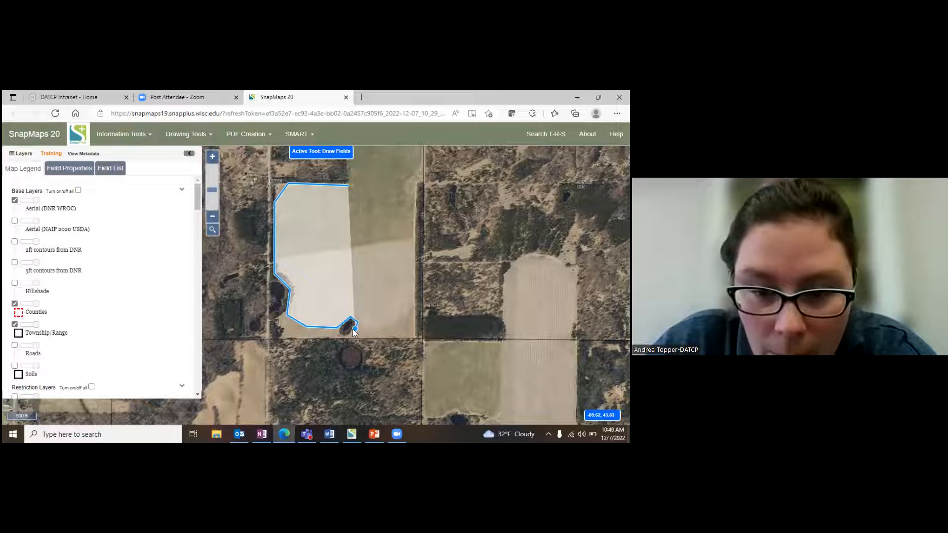
{"action": "left_click", "coordinate": [390, 324]}
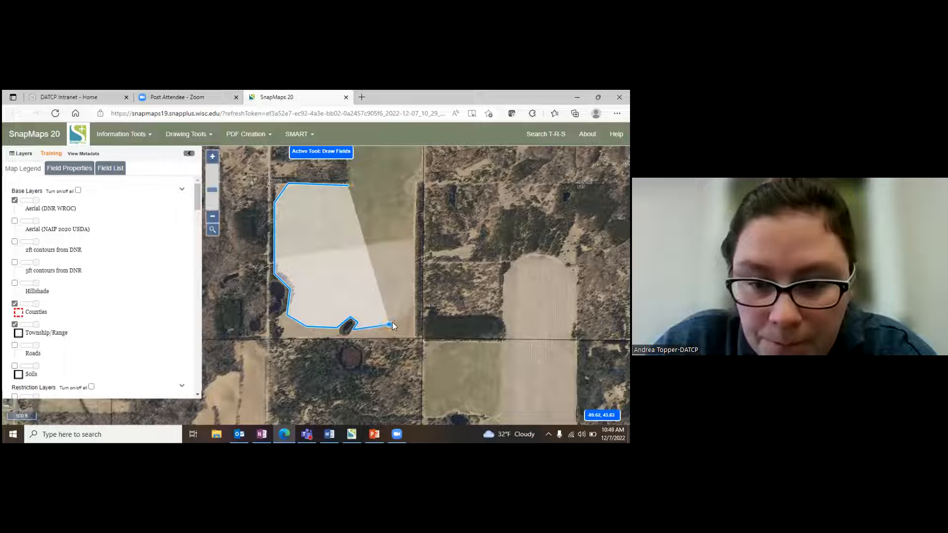
{"action": "left_click", "coordinate": [414, 301]}
{"action": "left_click", "coordinate": [416, 188]}
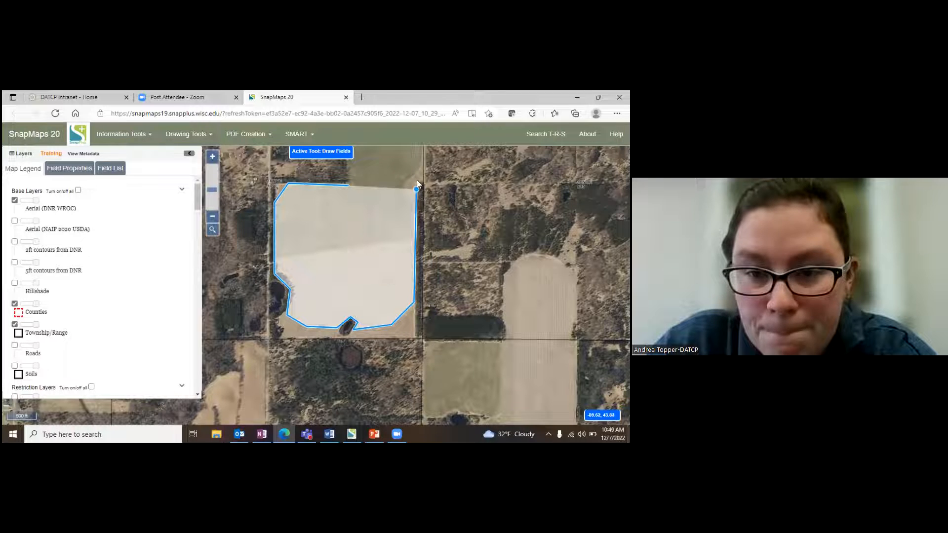
- Trace the field's northern extension up its east side, across the north end, and back to the inner corner, closing the polygon
{"action": "left_click", "coordinate": [422, 158]}
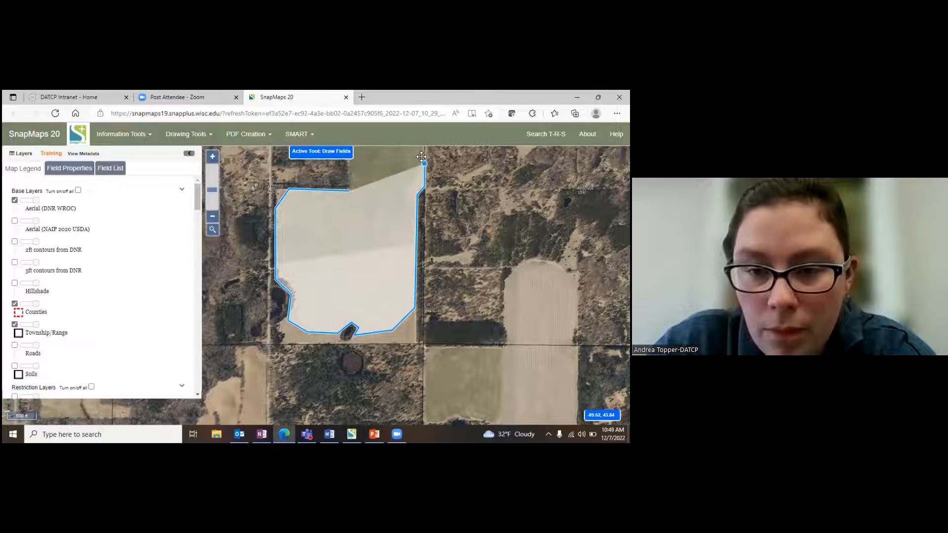
{"action": "left_click_drag", "start_coordinate": [424, 164], "coordinate": [395, 281]}
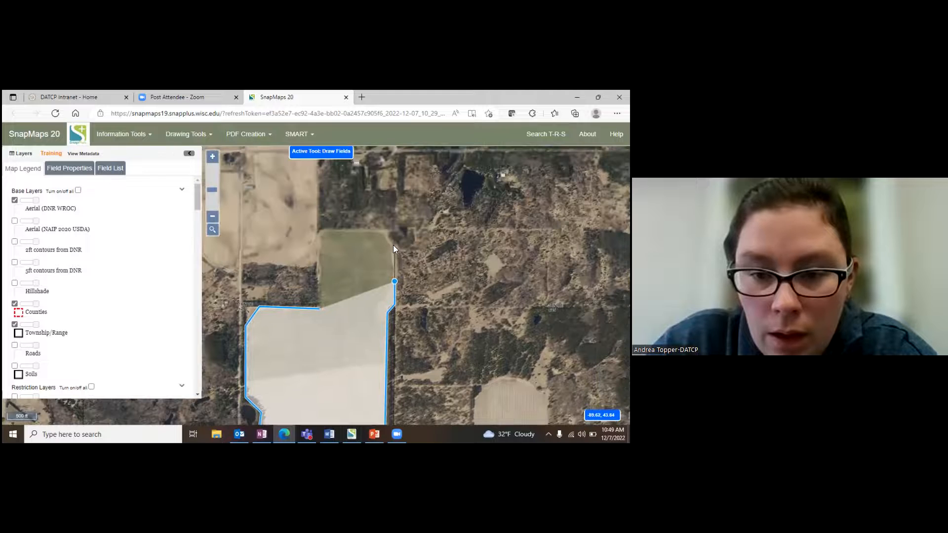
{"action": "left_click", "coordinate": [393, 245]}
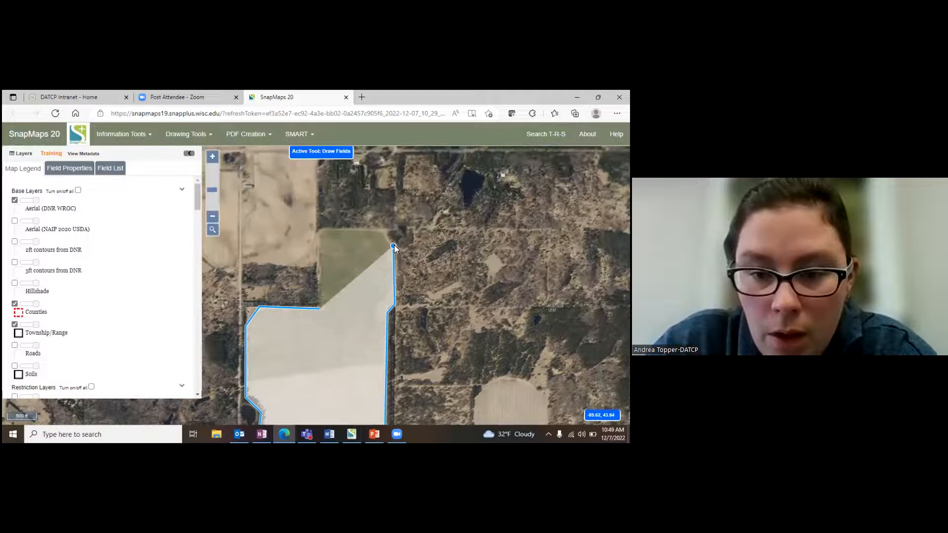
{"action": "left_click", "coordinate": [317, 229]}
{"action": "left_click", "coordinate": [319, 307]}
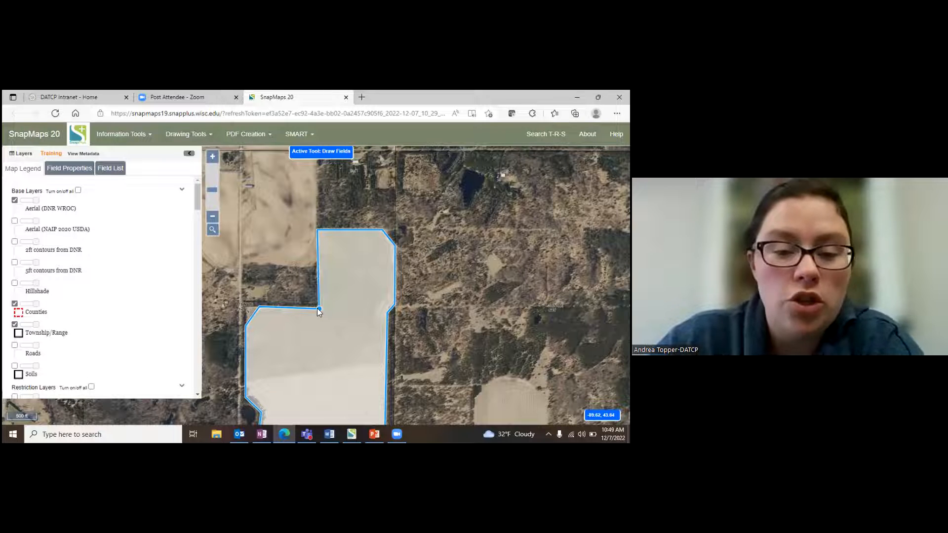
{"action": "double_click", "coordinate": [319, 324]}
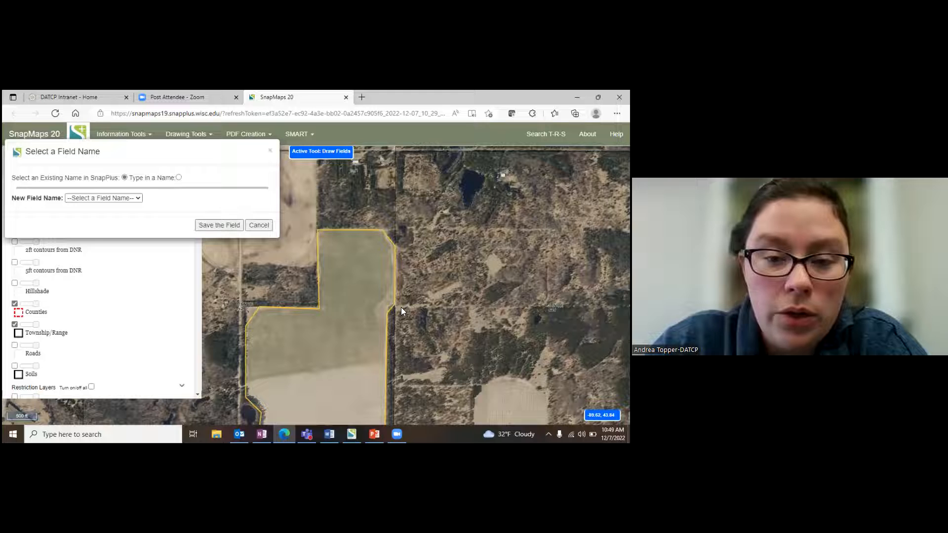
- Assign the existing name Field 1 to the drawn polygon and save the field
{"action": "left_click", "coordinate": [138, 199]}
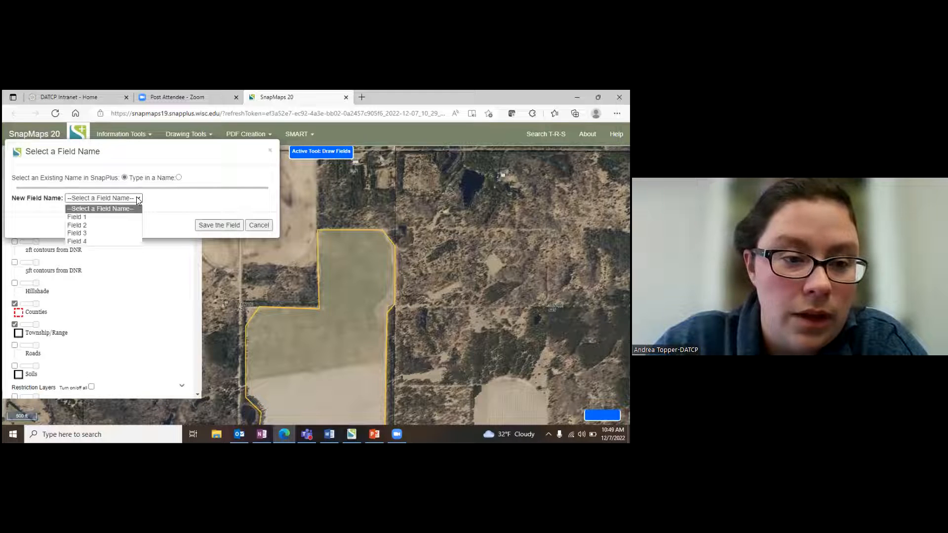
{"action": "left_click", "coordinate": [95, 218]}
{"action": "left_click", "coordinate": [217, 228]}
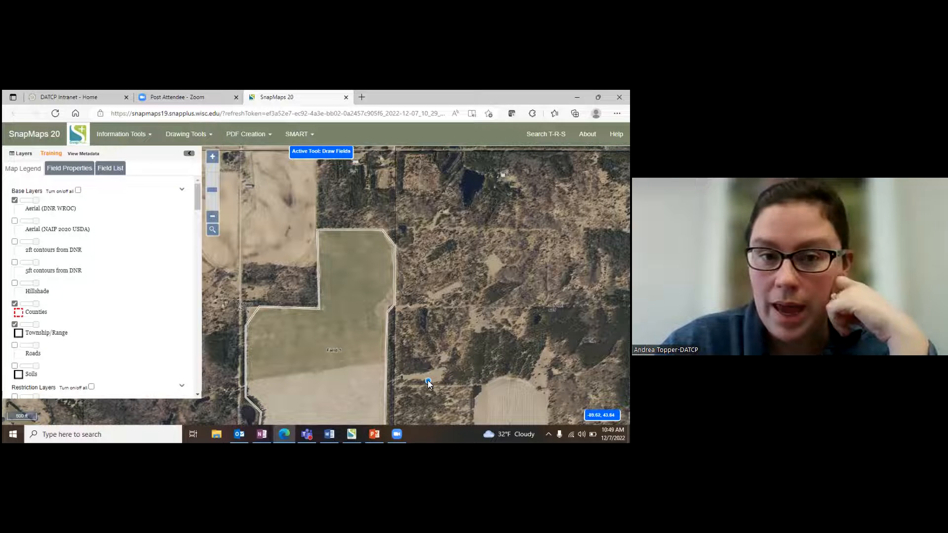
- Create a field from the common land unit covering the round-topped cropland east of Field 1, and save it as Field 2
{"action": "left_click", "coordinate": [209, 136]}
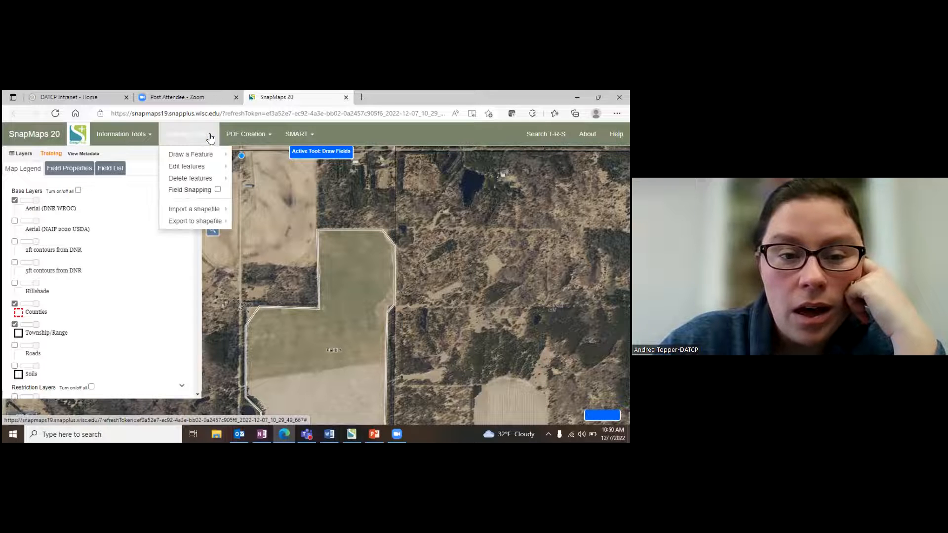
{"action": "mouse_move", "coordinate": [201, 156]}
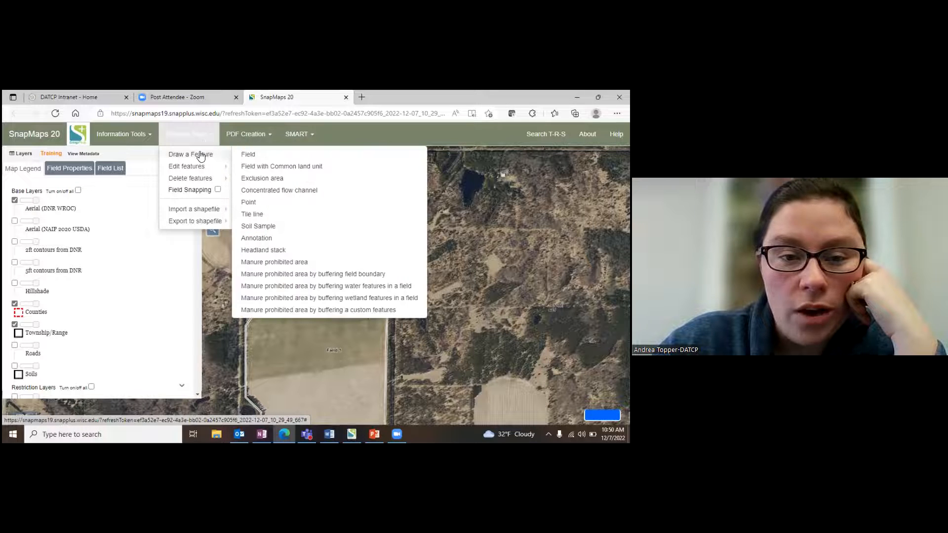
{"action": "left_click", "coordinate": [260, 168]}
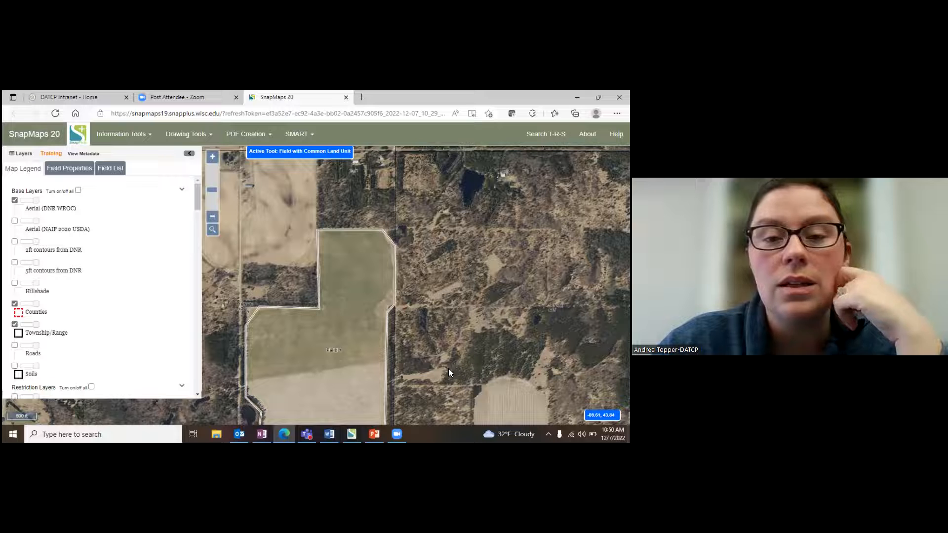
{"action": "left_click_drag", "start_coordinate": [453, 373], "coordinate": [428, 167]}
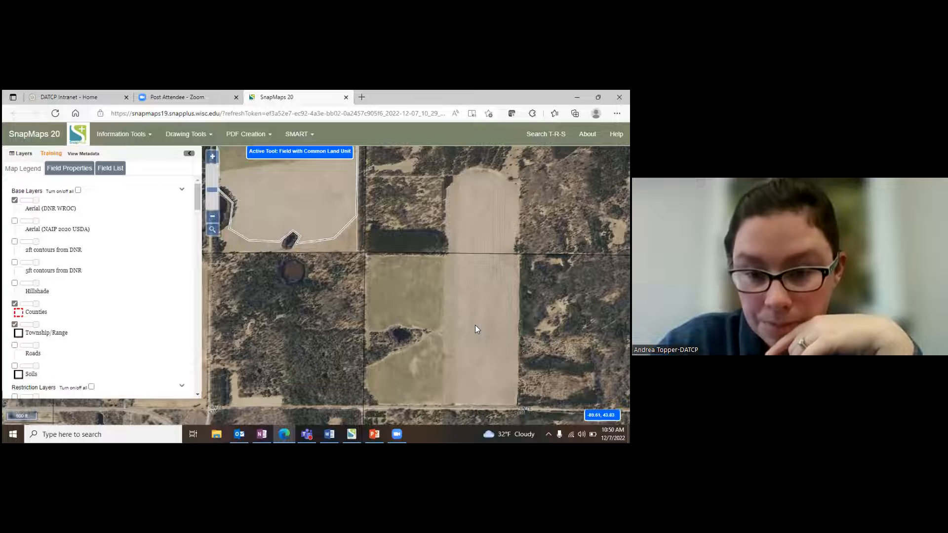
{"action": "left_click", "coordinate": [480, 210]}
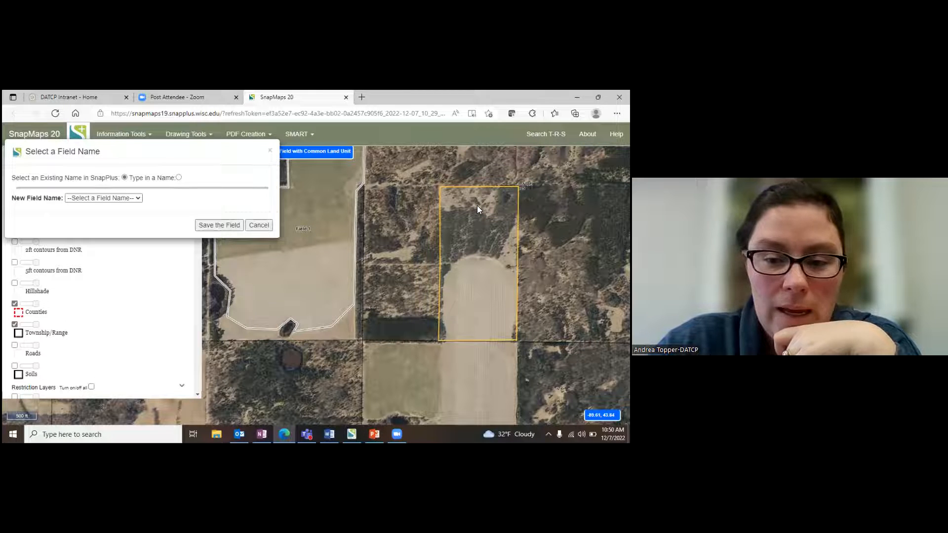
{"action": "left_click", "coordinate": [139, 199]}
{"action": "left_click", "coordinate": [123, 214]}
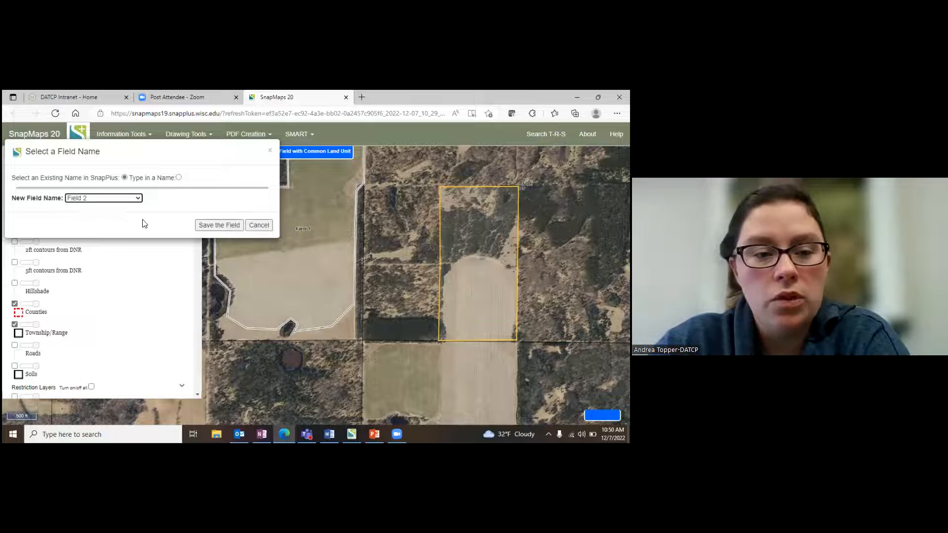
{"action": "left_click", "coordinate": [202, 230]}
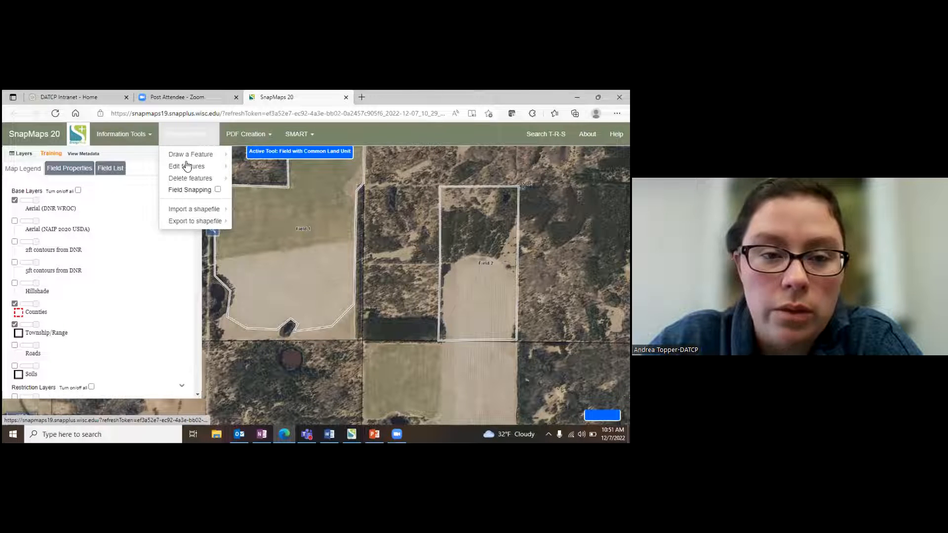
- Edit Field 2's boundary to follow the cropland edge, excluding the woods to the north and the strip along the west side, and save it
{"action": "left_click", "coordinate": [195, 168]}
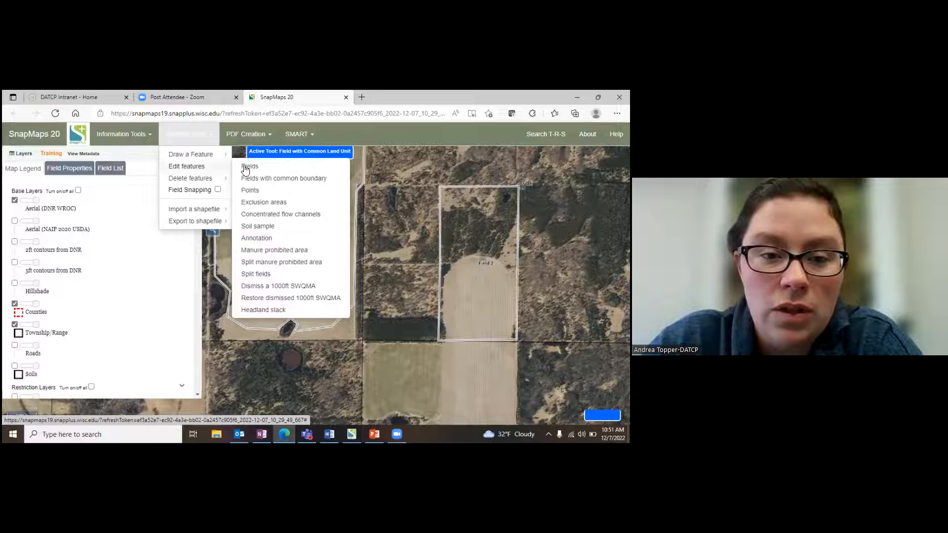
{"action": "left_click", "coordinate": [245, 169]}
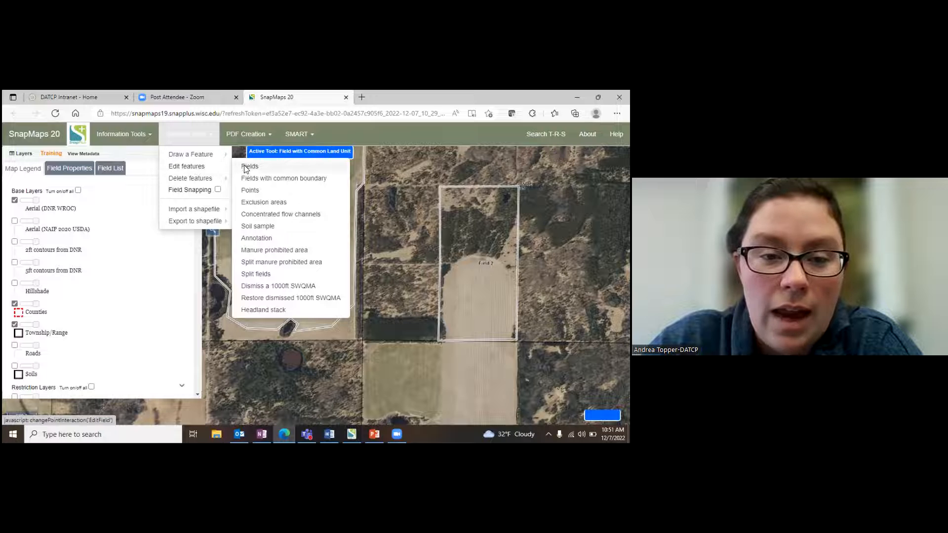
{"action": "left_click", "coordinate": [471, 259]}
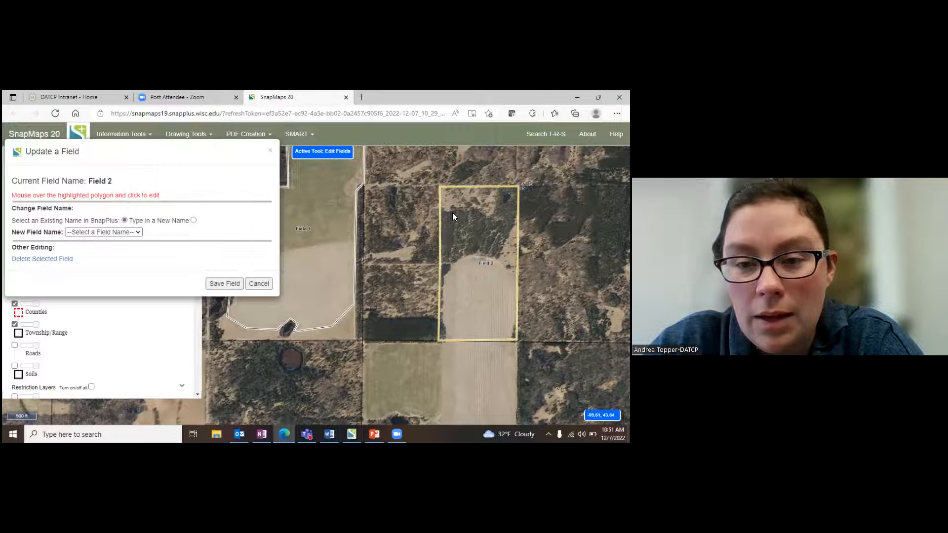
{"action": "left_click_drag", "start_coordinate": [441, 185], "coordinate": [442, 277]}
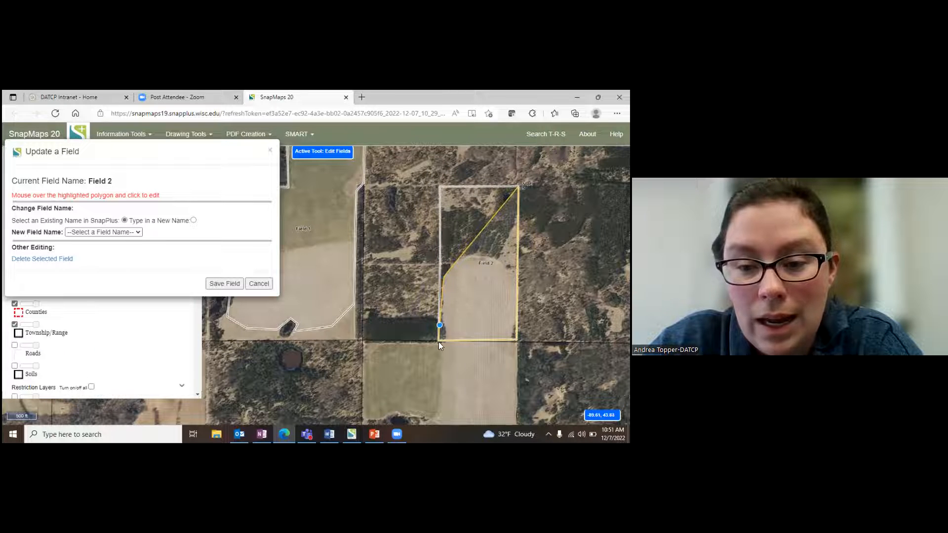
{"action": "left_click_drag", "start_coordinate": [438, 341], "coordinate": [445, 339]}
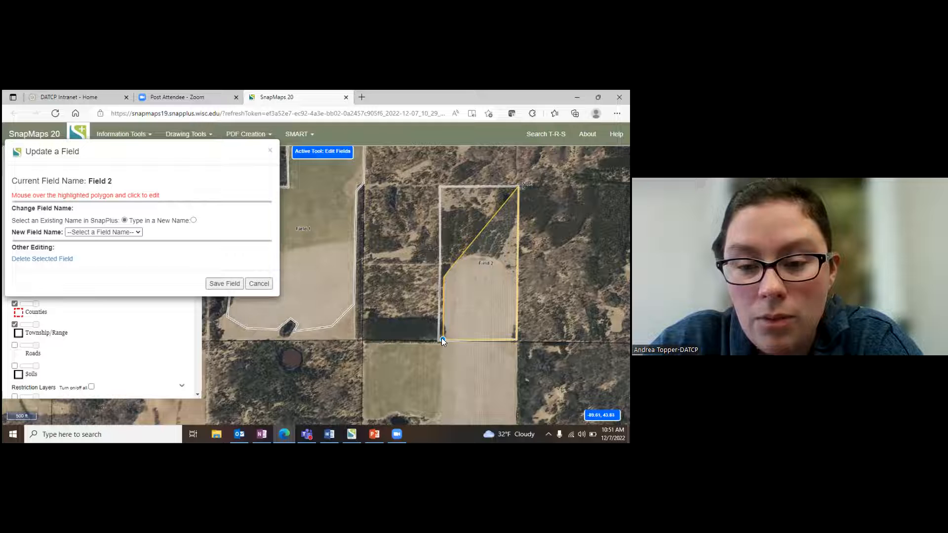
{"action": "left_click_drag", "start_coordinate": [519, 186], "coordinate": [518, 280]}
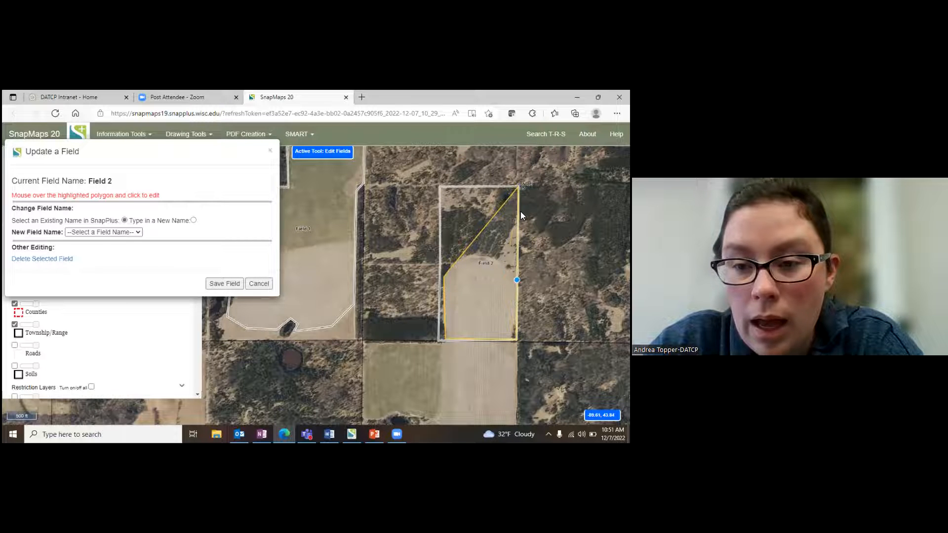
{"action": "left_click_drag", "start_coordinate": [517, 188], "coordinate": [468, 254]}
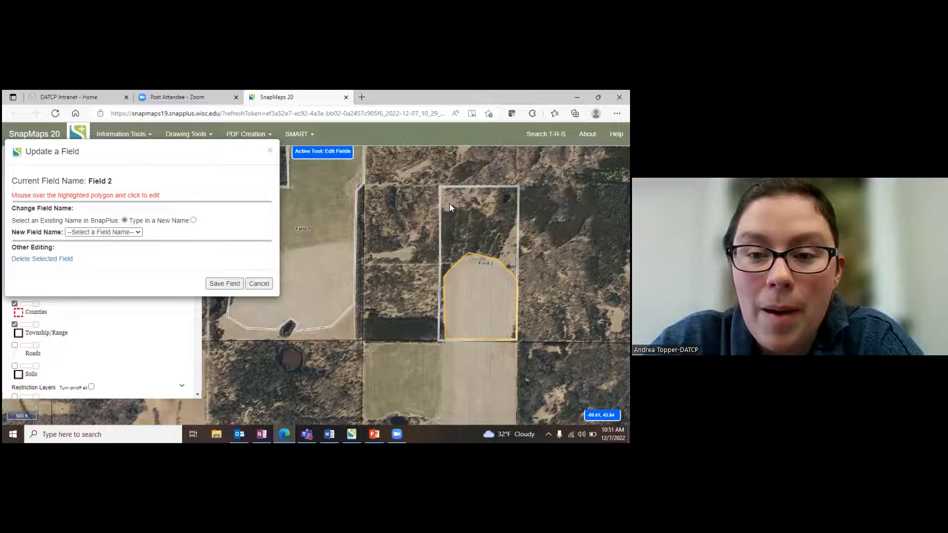
{"action": "left_click", "coordinate": [227, 284]}
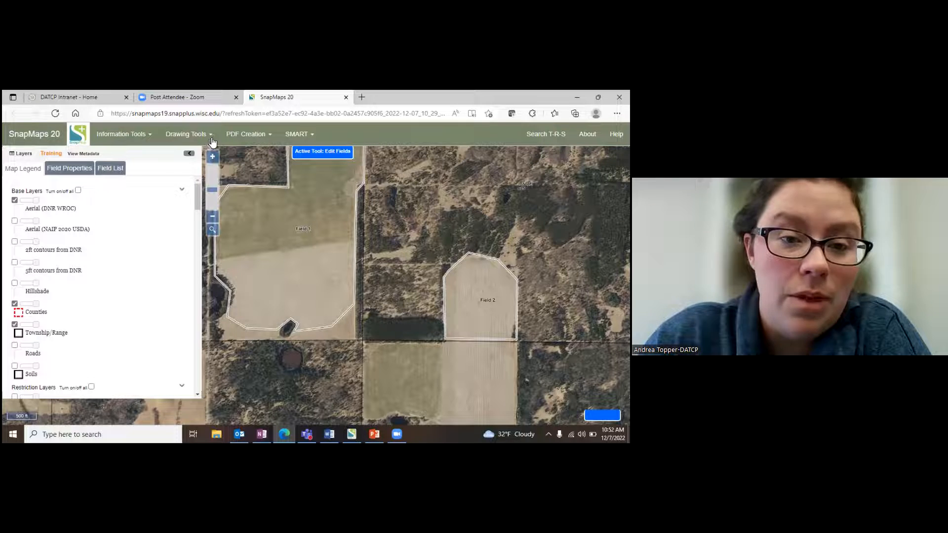
- Examine the shapefile import option for fields, opening the zip file selection and cancelling it
{"action": "left_click", "coordinate": [151, 140]}
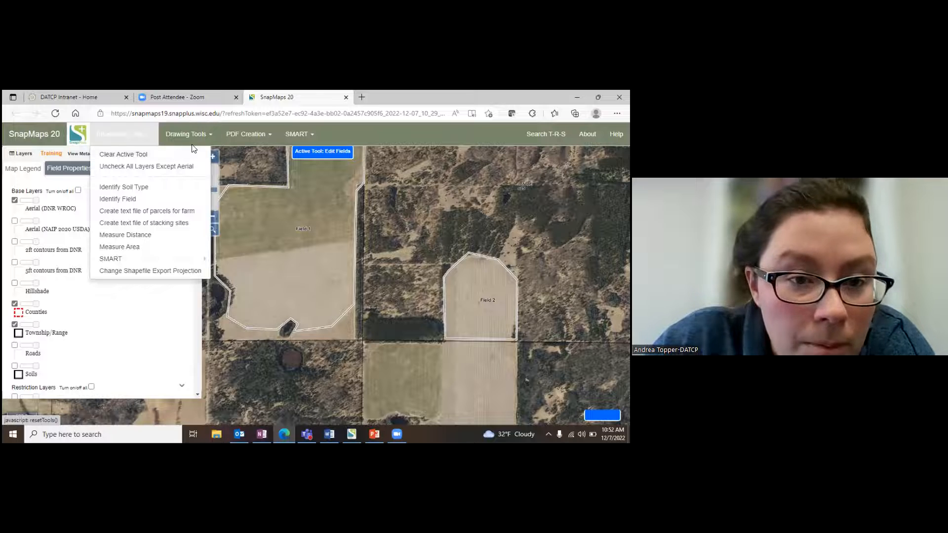
{"action": "left_click", "coordinate": [211, 138]}
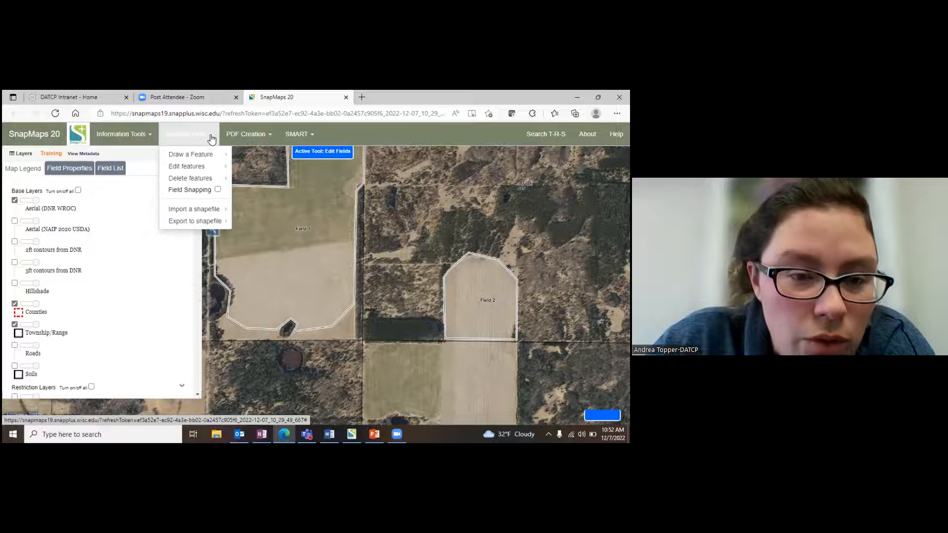
{"action": "mouse_move", "coordinate": [186, 213]}
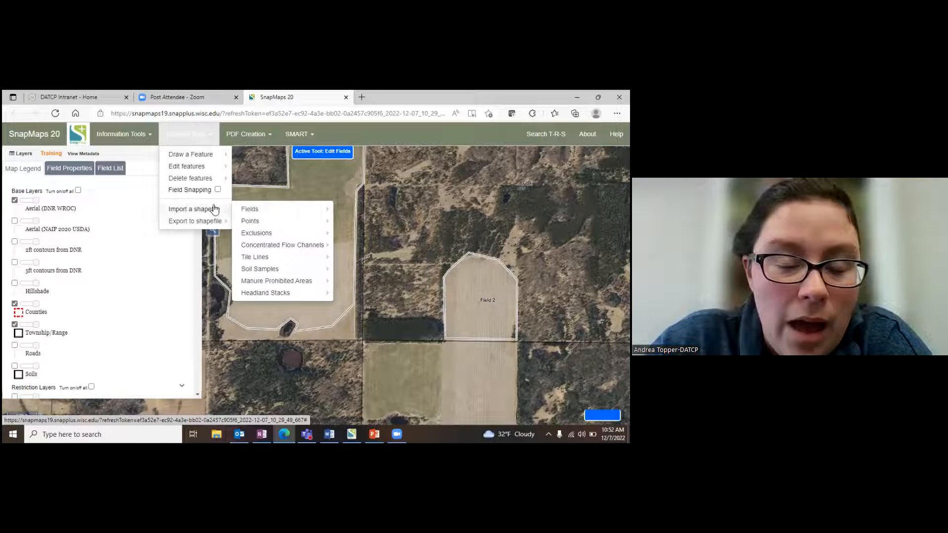
{"action": "mouse_move", "coordinate": [243, 216]}
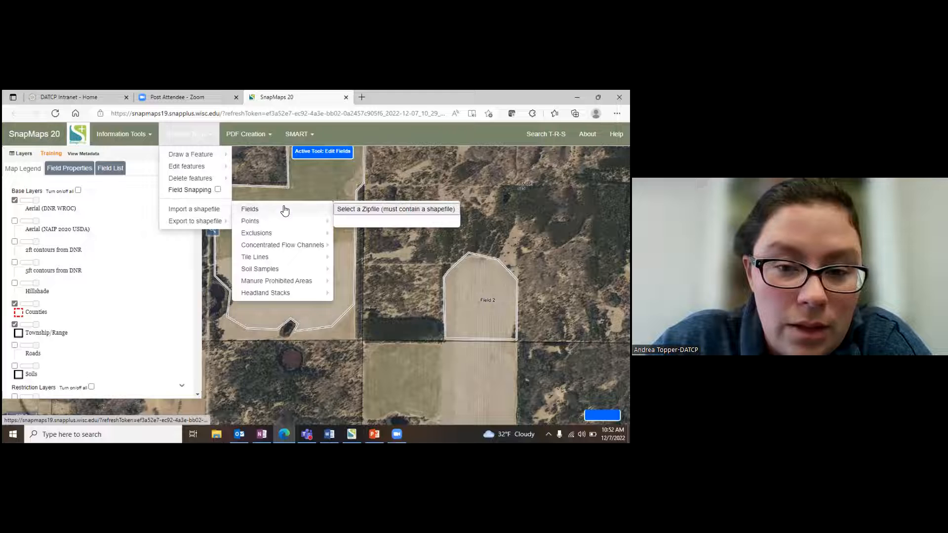
{"action": "left_click", "coordinate": [349, 211]}
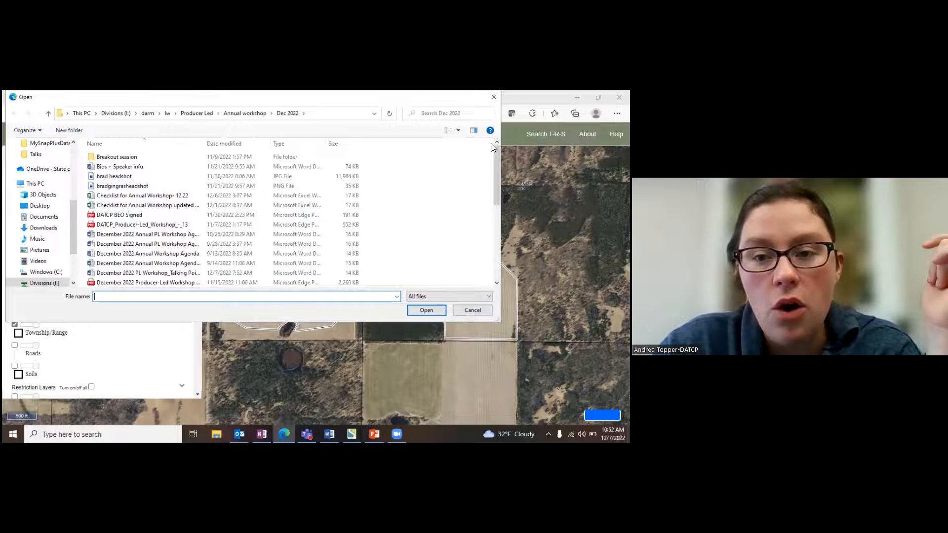
{"action": "left_click", "coordinate": [493, 96]}
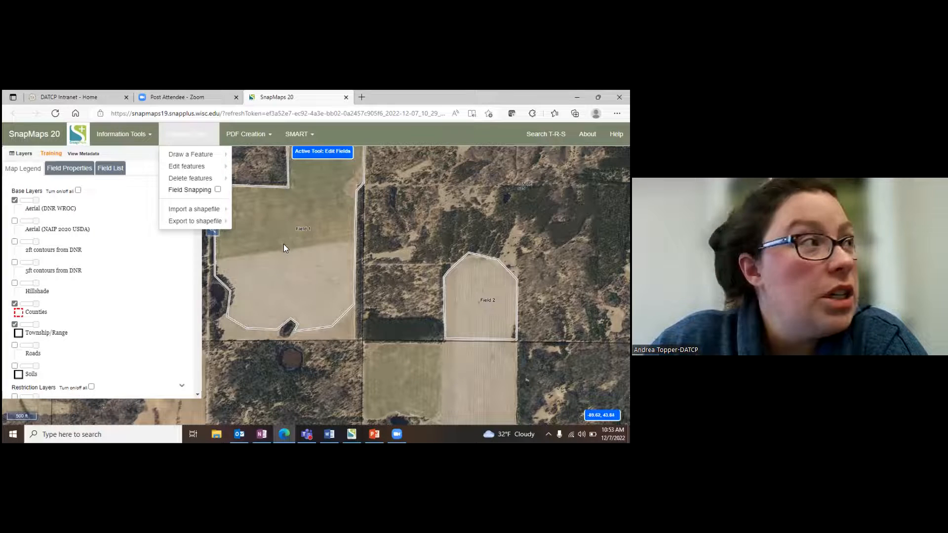
- Draw an exclusion area around the small pond at Field 1's southern edge and save it with the type Water
{"action": "mouse_move", "coordinate": [217, 156]}
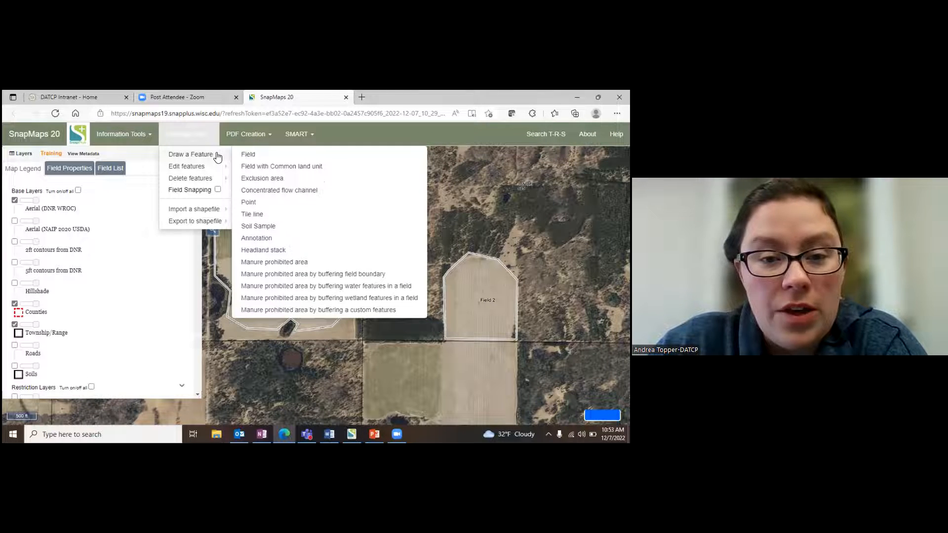
{"action": "left_click", "coordinate": [248, 179]}
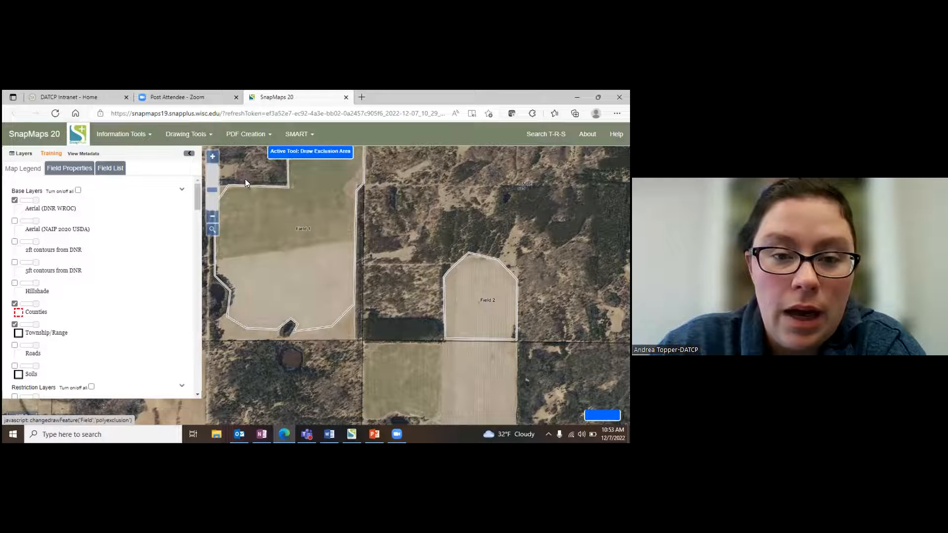
{"action": "left_click", "coordinate": [288, 336]}
{"action": "left_click", "coordinate": [297, 324]}
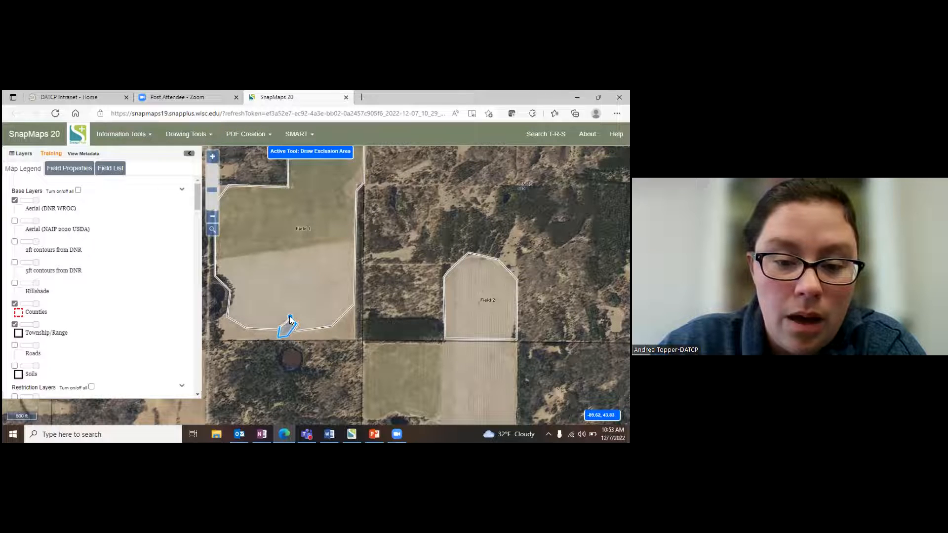
{"action": "double_click", "coordinate": [279, 327]}
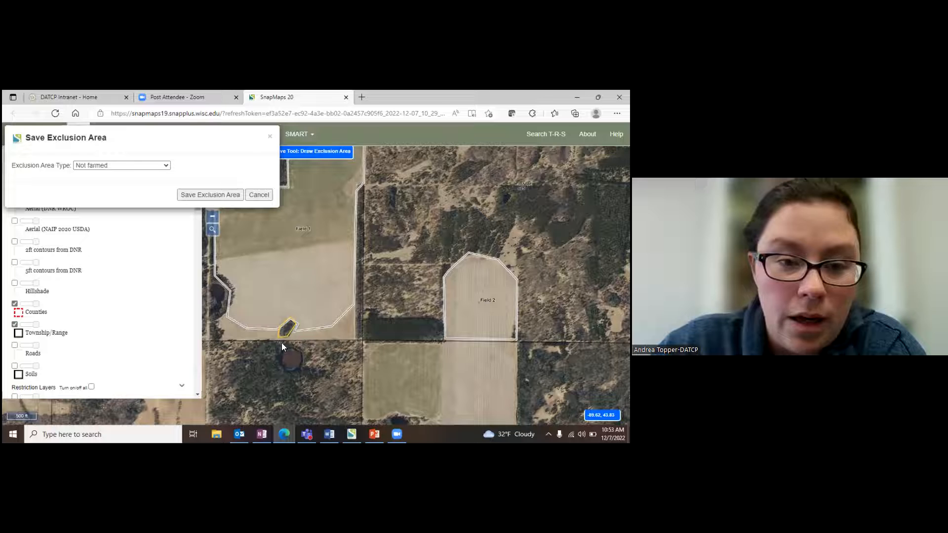
{"action": "left_click", "coordinate": [135, 166]}
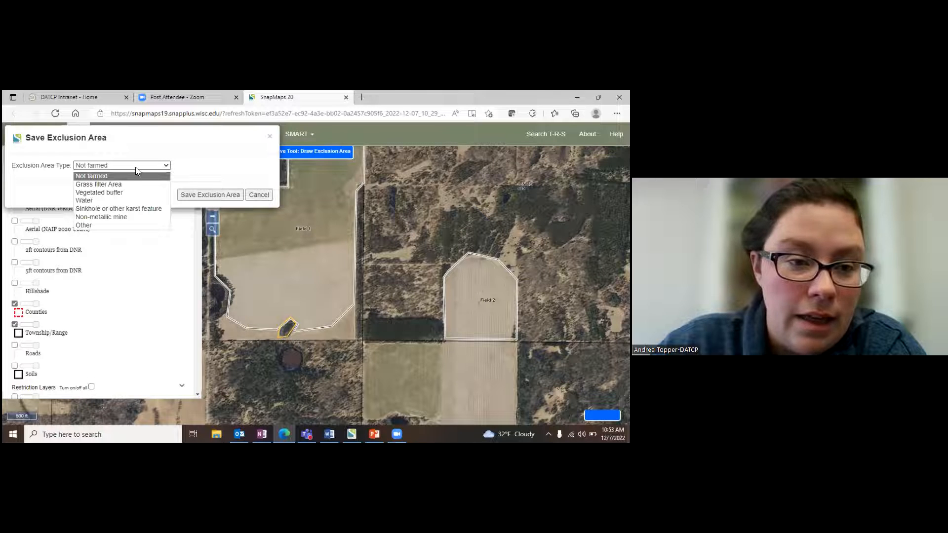
{"action": "left_click", "coordinate": [104, 200]}
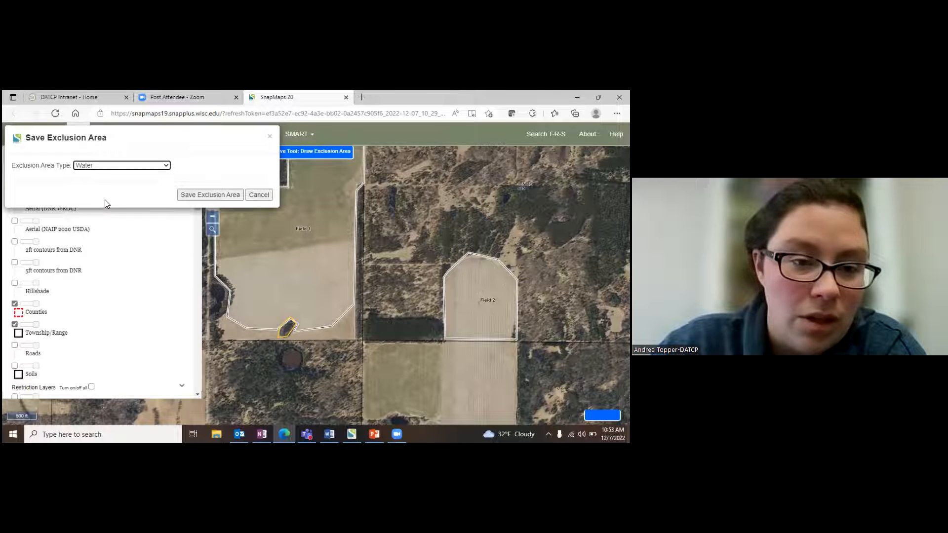
{"action": "left_click", "coordinate": [184, 195]}
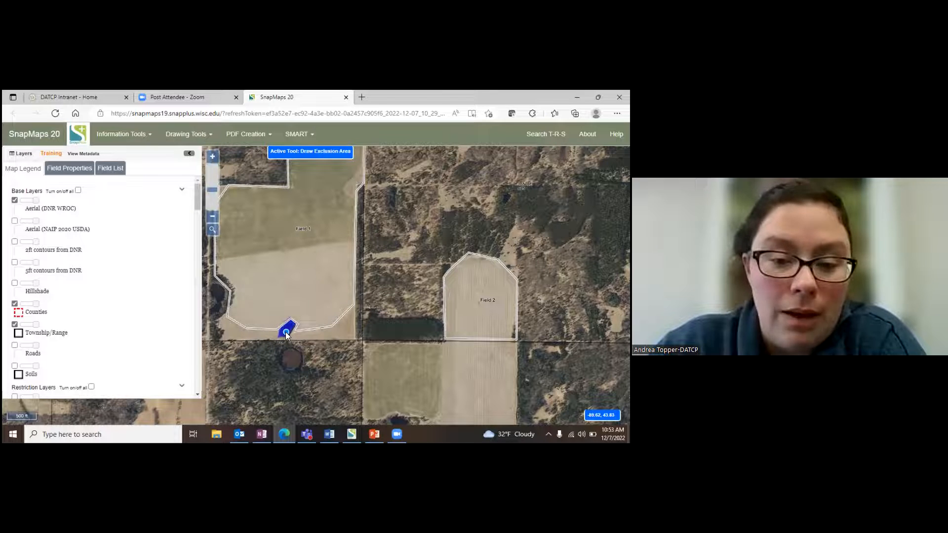
- Place a Private drinking well point among the farm buildings just northwest of Field 1, across the road
{"action": "left_click", "coordinate": [201, 142]}
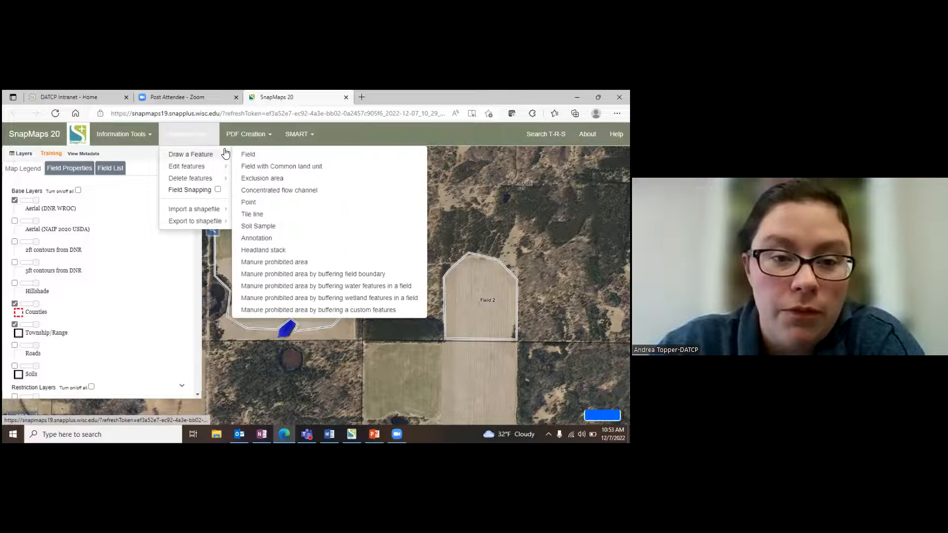
{"action": "left_click", "coordinate": [249, 203]}
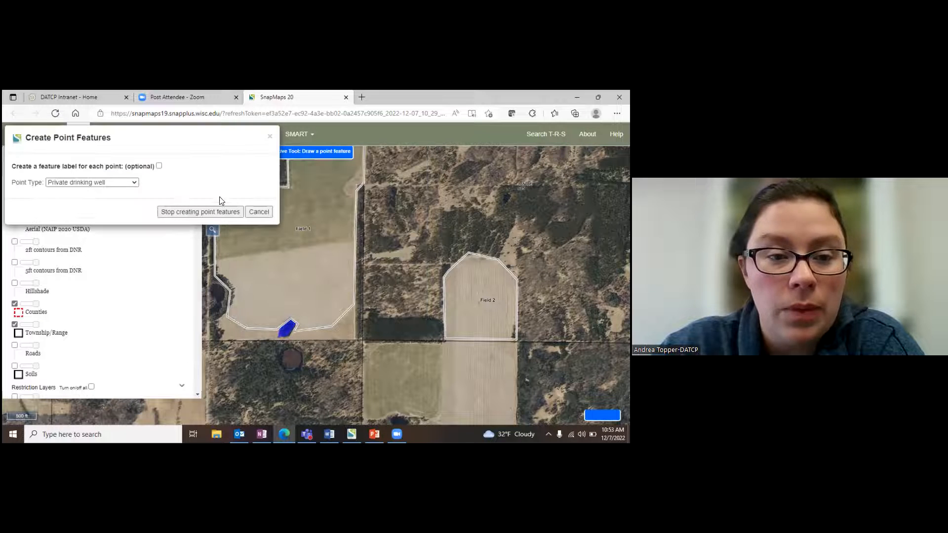
{"action": "left_click", "coordinate": [135, 183]}
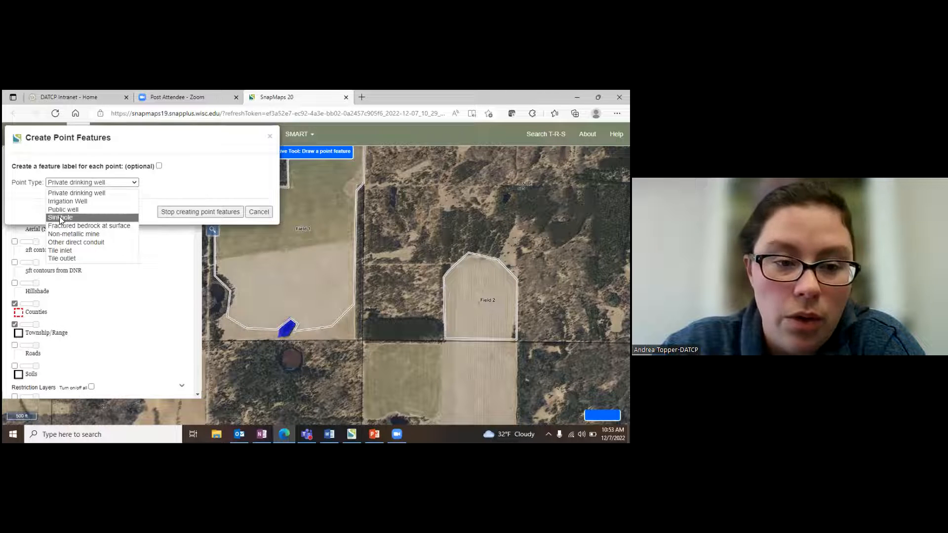
{"action": "left_click", "coordinate": [68, 193]}
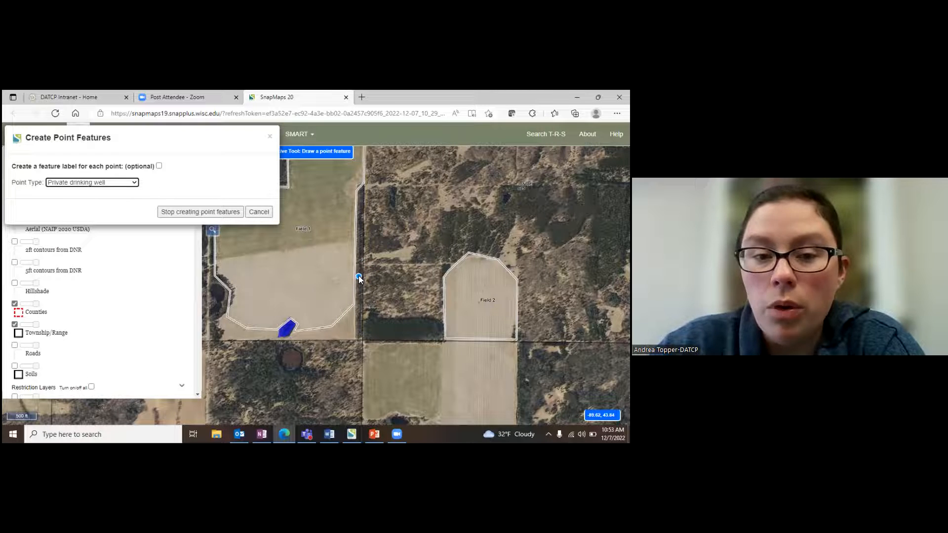
{"action": "left_click_drag", "start_coordinate": [380, 283], "coordinate": [526, 332]}
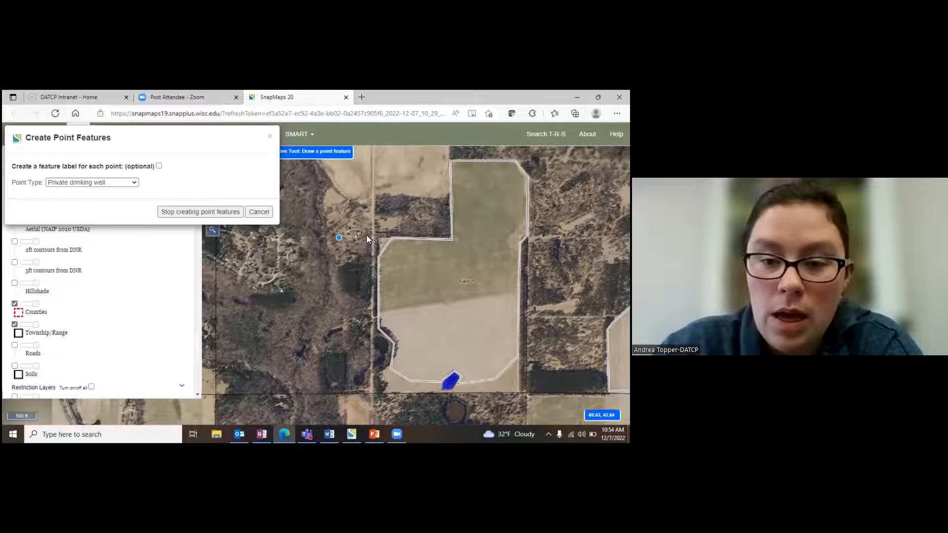
{"action": "scroll", "coordinate": [361, 235], "scroll_direction": "up", "scroll_amount": 1}
{"action": "scroll", "coordinate": [360, 241], "scroll_direction": "up", "scroll_amount": 2}
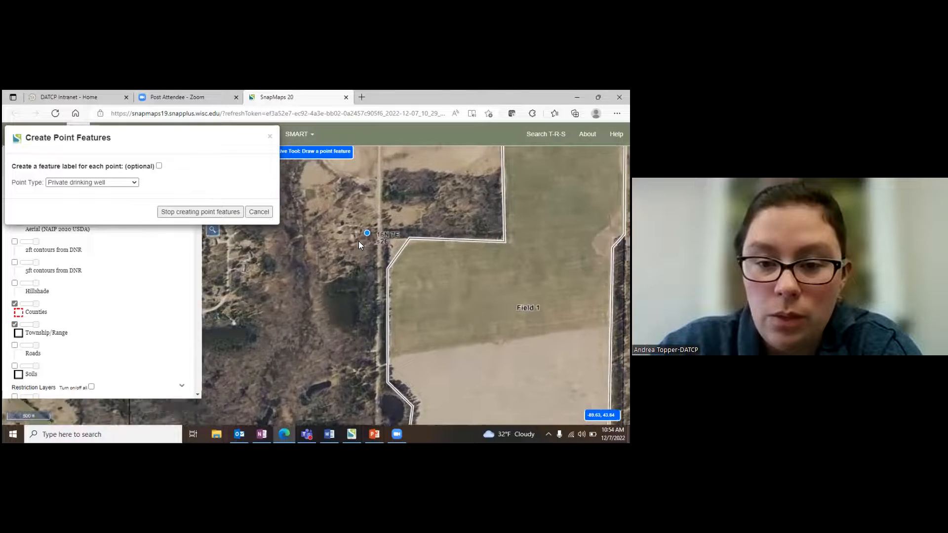
{"action": "scroll", "coordinate": [358, 244], "scroll_direction": "up", "scroll_amount": 1}
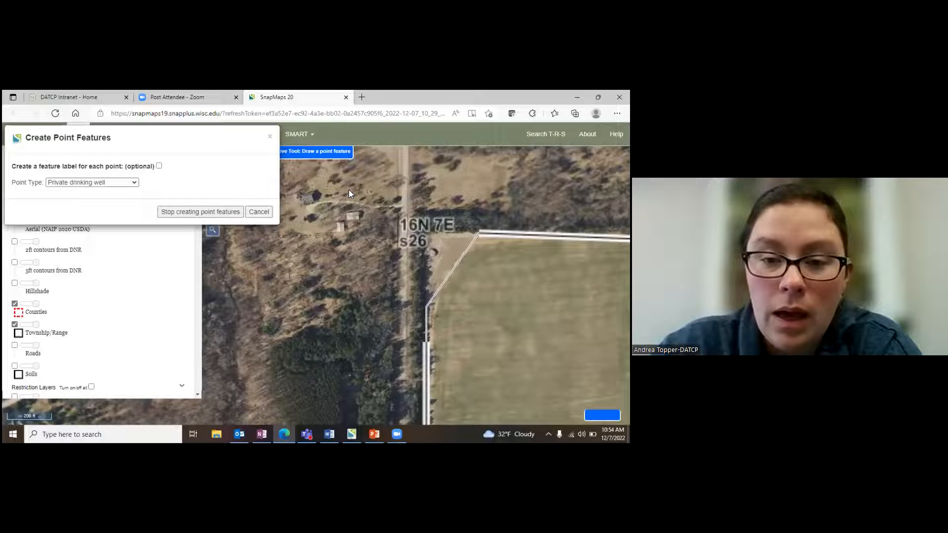
{"action": "left_click", "coordinate": [350, 190]}
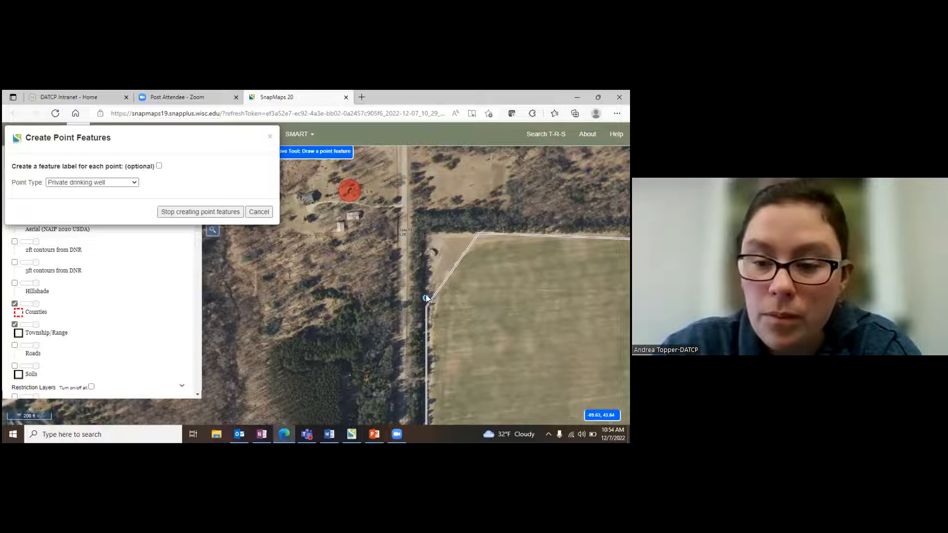
- Add an Irrigation Well point at the centre of Field 1, where the green and bare ground meet, and finish creating points
{"action": "scroll", "coordinate": [426, 294], "scroll_direction": "down", "scroll_amount": 1}
{"action": "scroll", "coordinate": [417, 294], "scroll_direction": "down", "scroll_amount": 3}
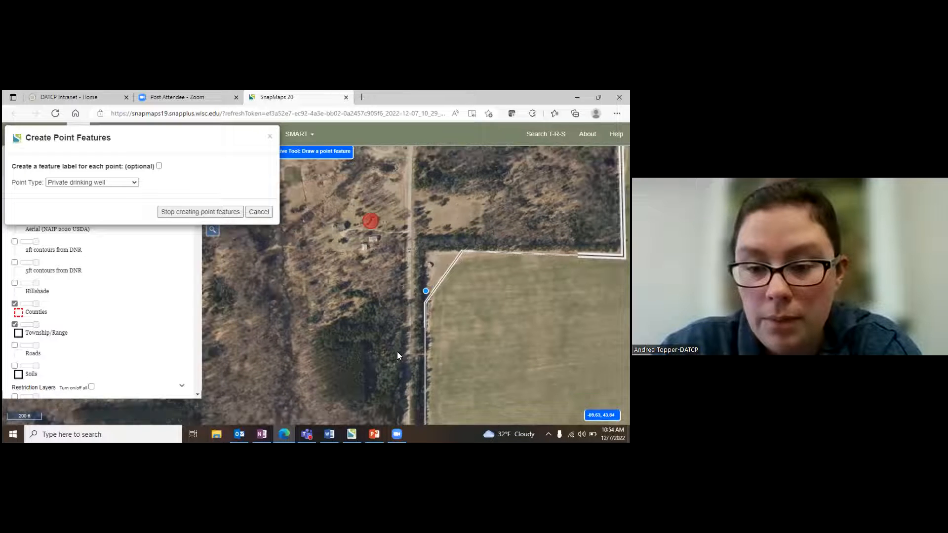
{"action": "left_click_drag", "start_coordinate": [395, 353], "coordinate": [263, 260]}
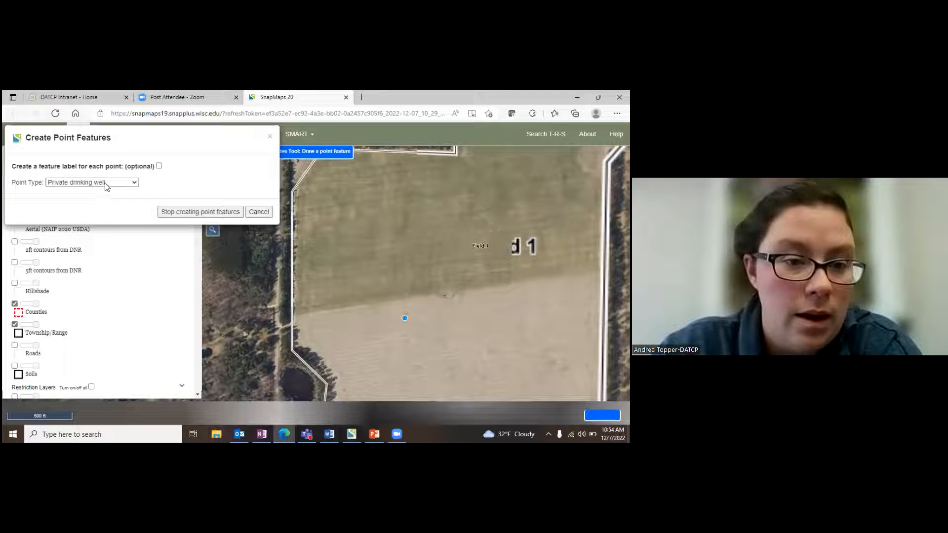
{"action": "left_click", "coordinate": [127, 184]}
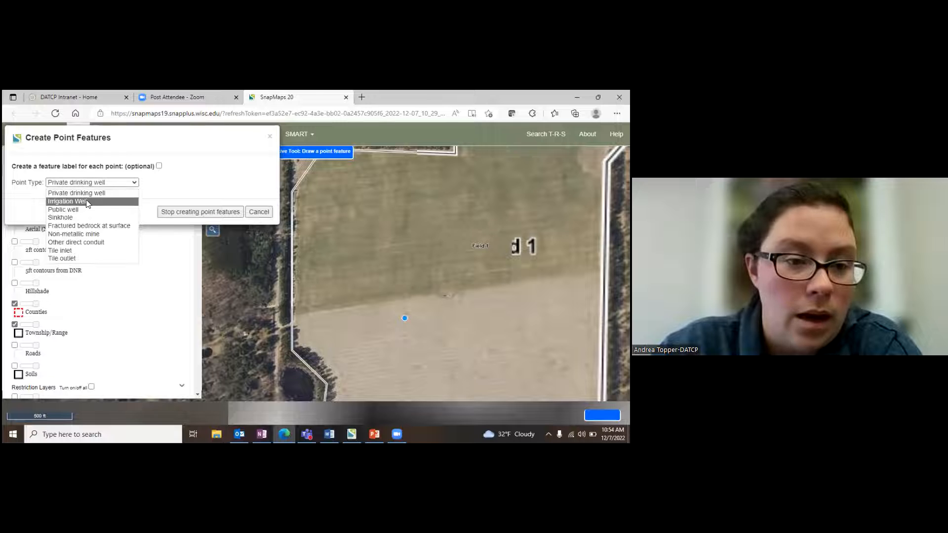
{"action": "left_click", "coordinate": [86, 200]}
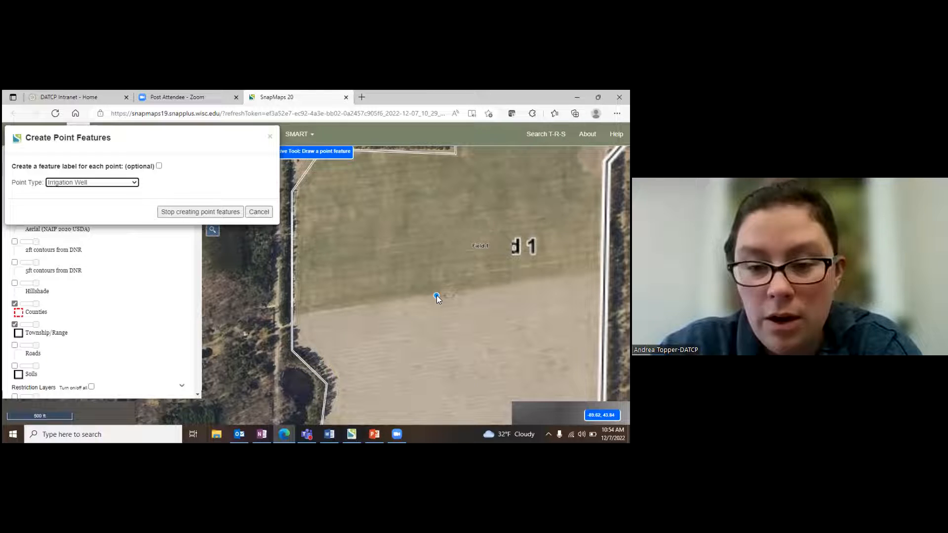
{"action": "left_click", "coordinate": [438, 295]}
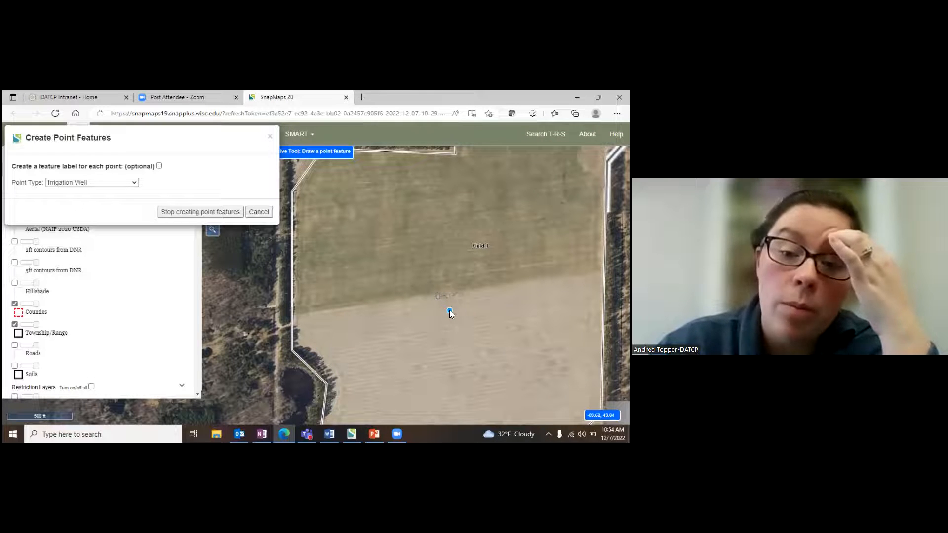
{"action": "left_click", "coordinate": [435, 314]}
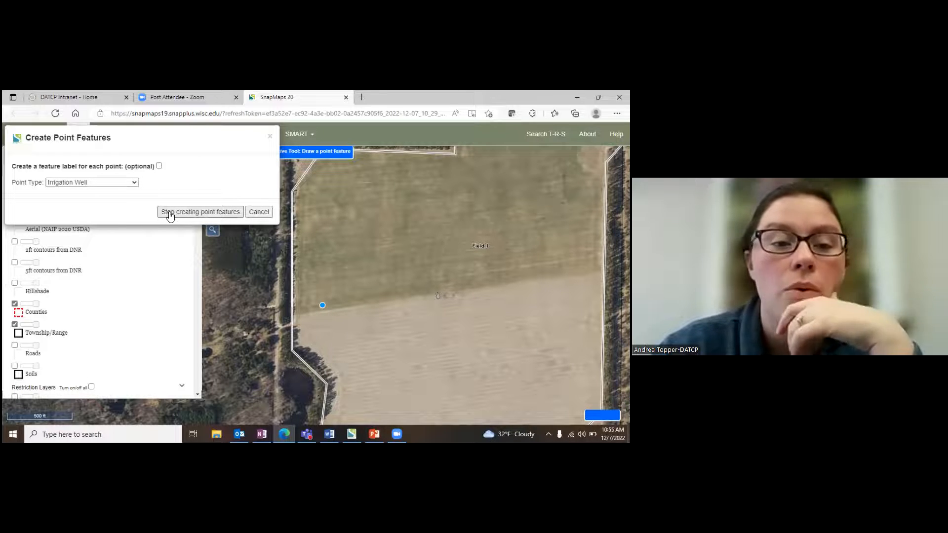
{"action": "left_click", "coordinate": [170, 216]}
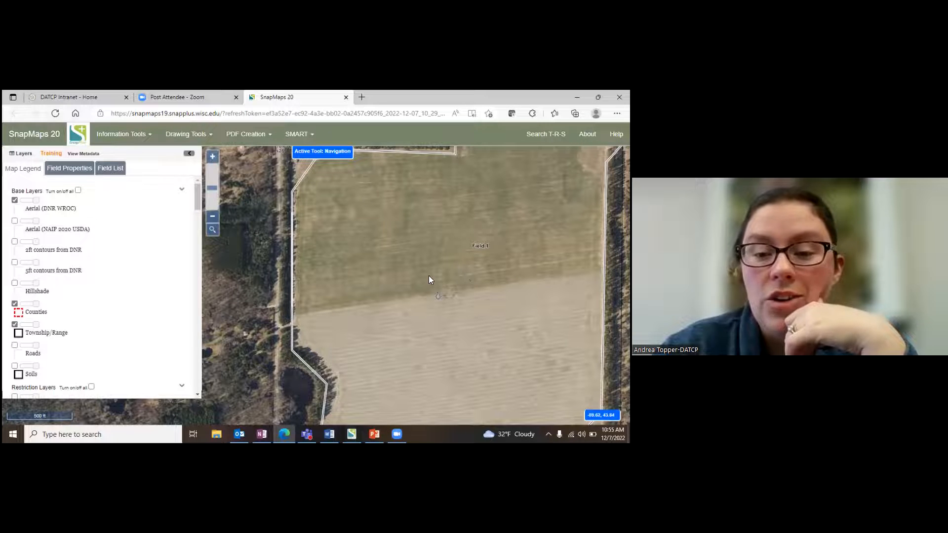
{"action": "left_click_drag", "start_coordinate": [268, 255], "coordinate": [393, 251]}
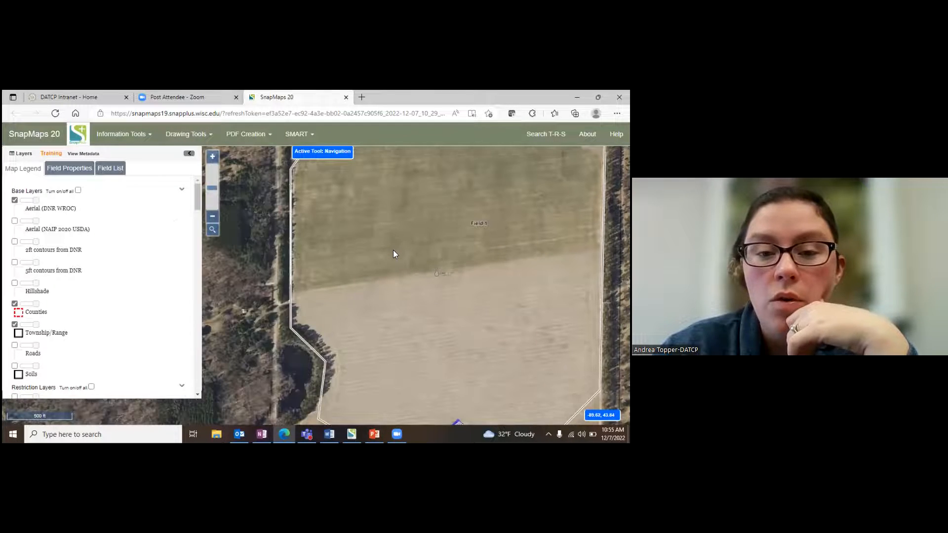
{"action": "scroll", "coordinate": [392, 251], "scroll_direction": "down", "scroll_amount": 3}
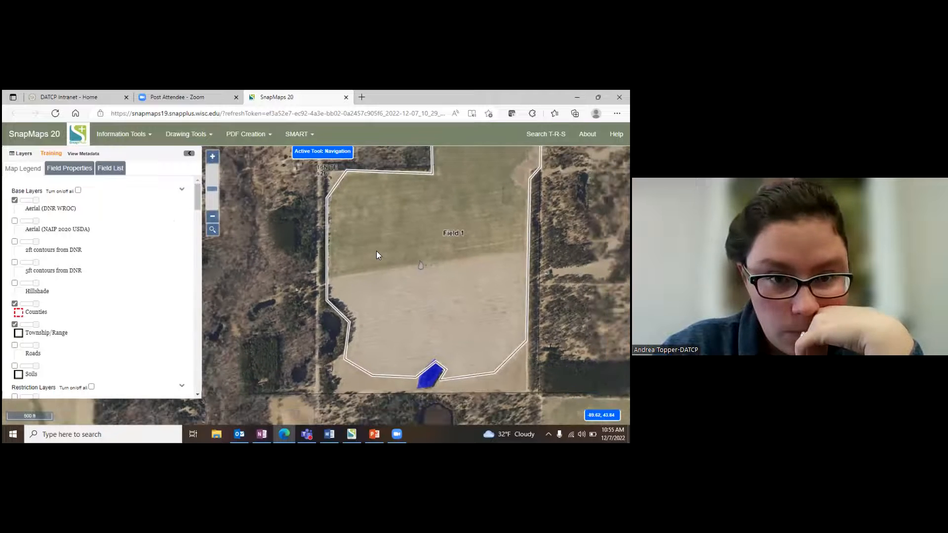
{"action": "left_click", "coordinate": [211, 138]}
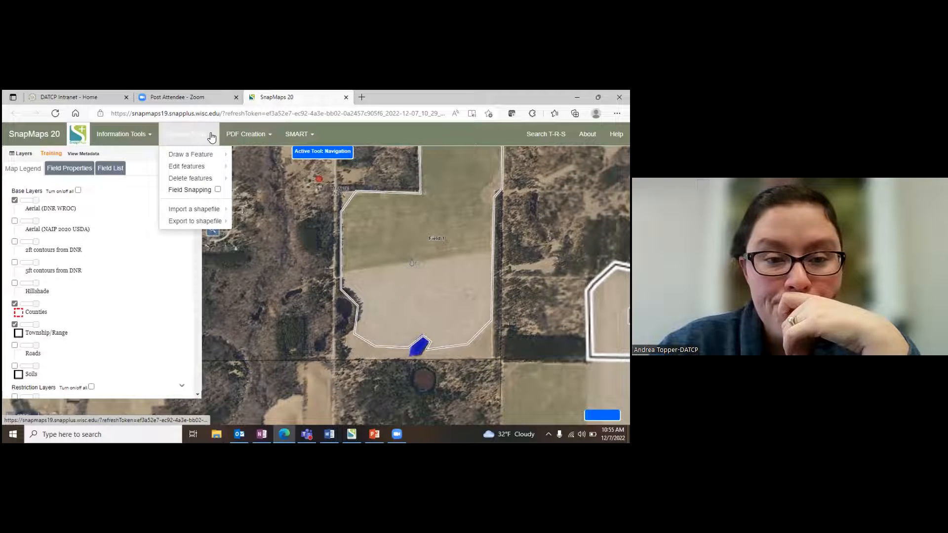
{"action": "mouse_move", "coordinate": [201, 179]}
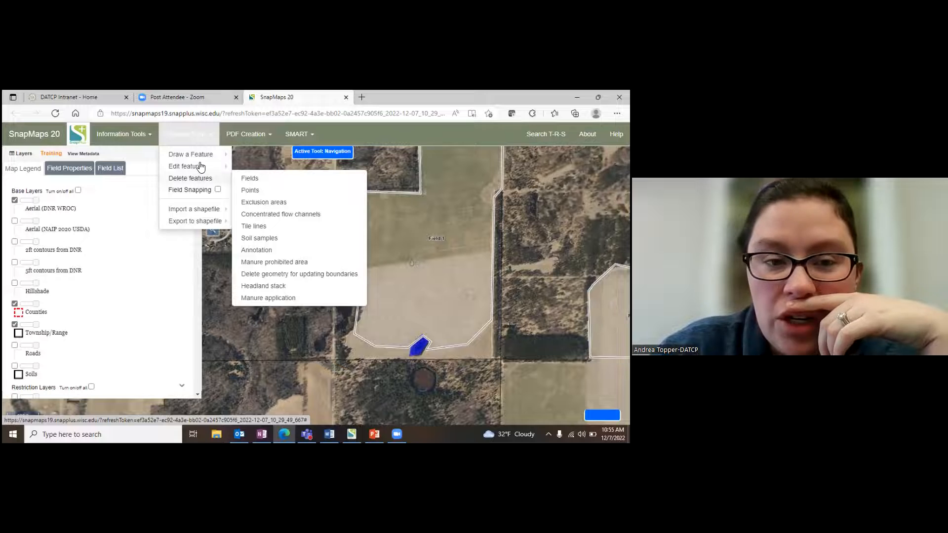
{"action": "mouse_move", "coordinate": [198, 156]}
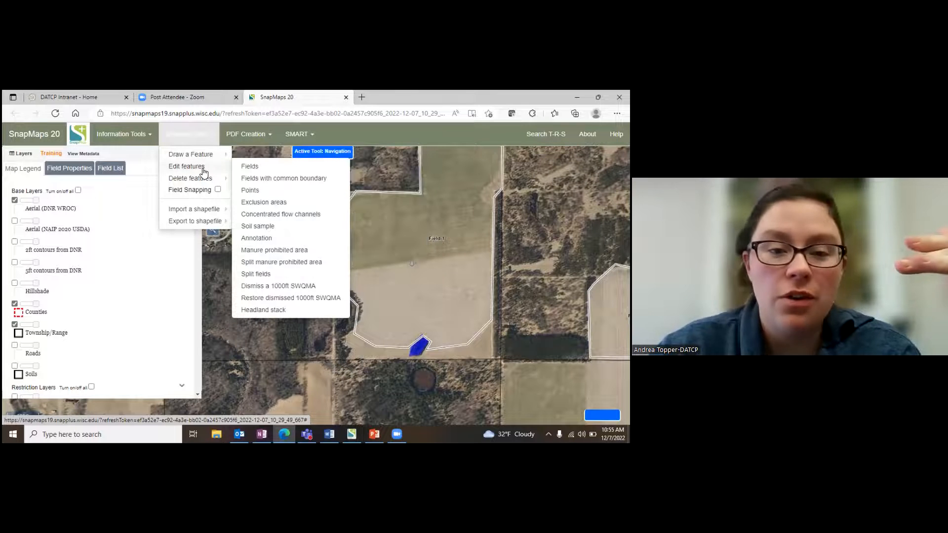
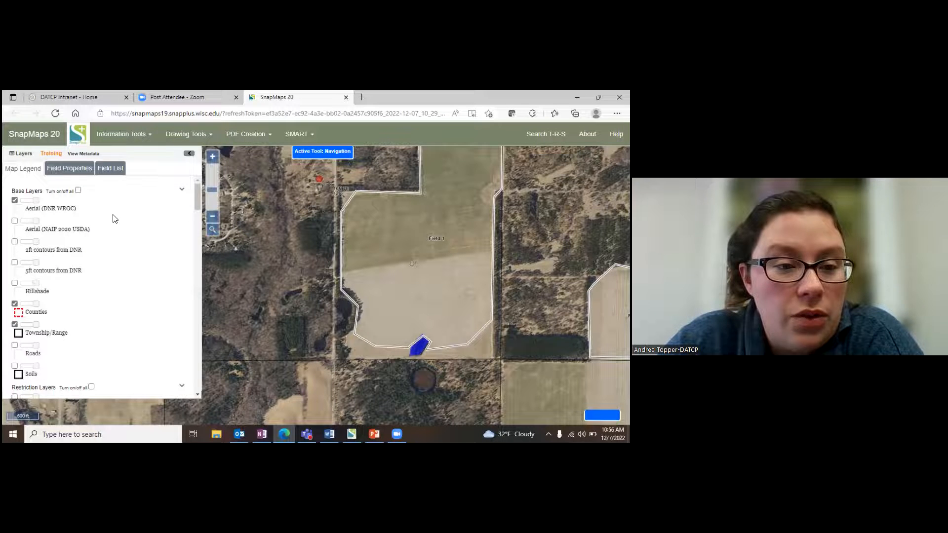
- Display the SWQMA 300FT and SWQMA 1000FT restriction layers and inspect the areas around Field 1 and Field 2
{"action": "scroll", "coordinate": [112, 217], "scroll_direction": "down", "scroll_amount": 3}
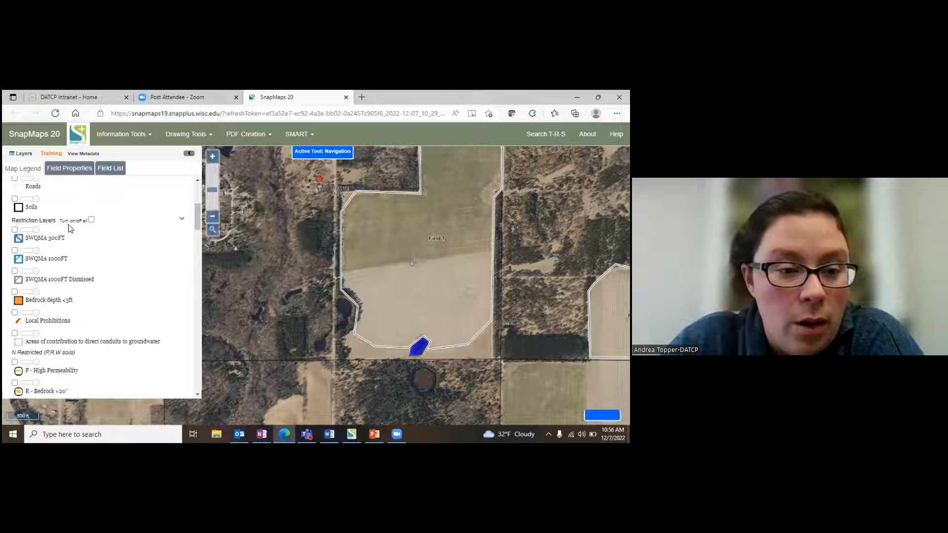
{"action": "left_click", "coordinate": [14, 230]}
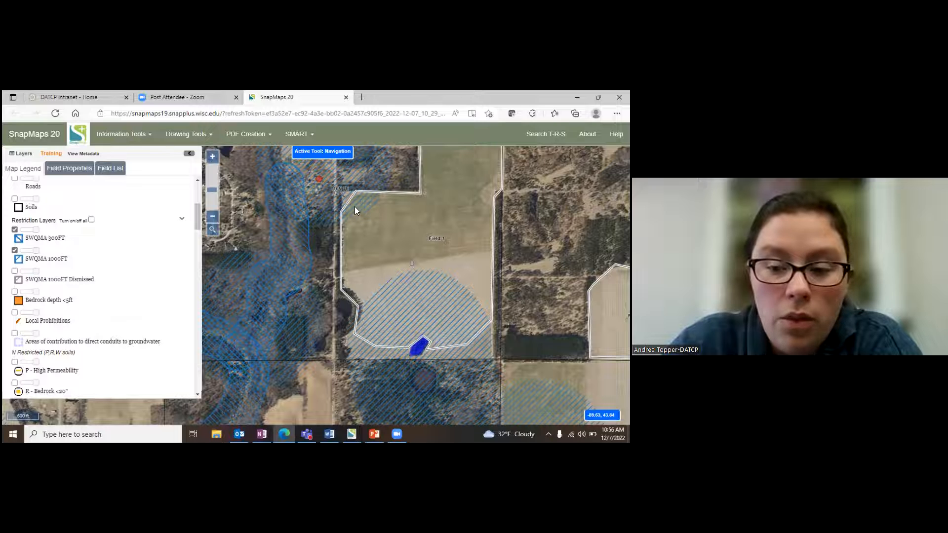
{"action": "left_click_drag", "start_coordinate": [410, 356], "coordinate": [317, 240]}
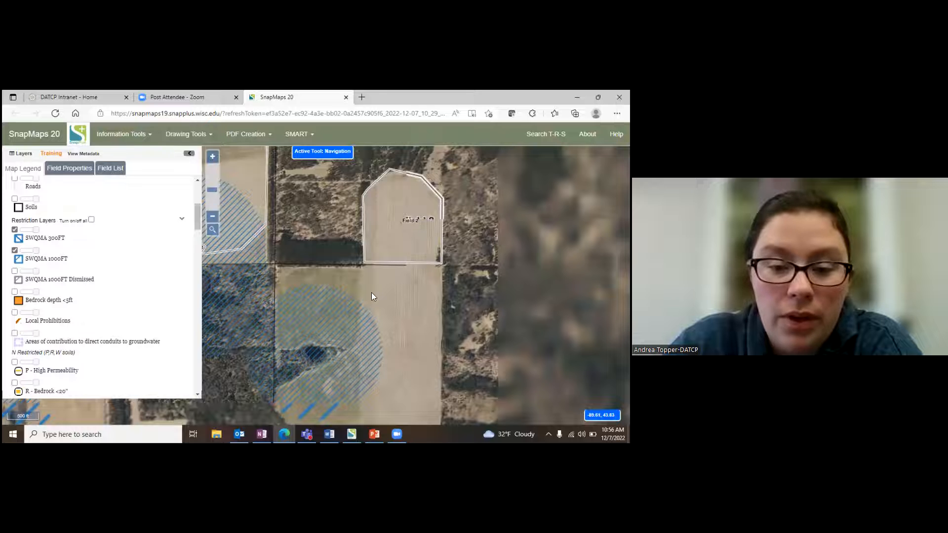
- Turn on all restriction layers and inspect their coverage around Field 2 and the surrounding land
{"action": "left_click", "coordinate": [91, 221]}
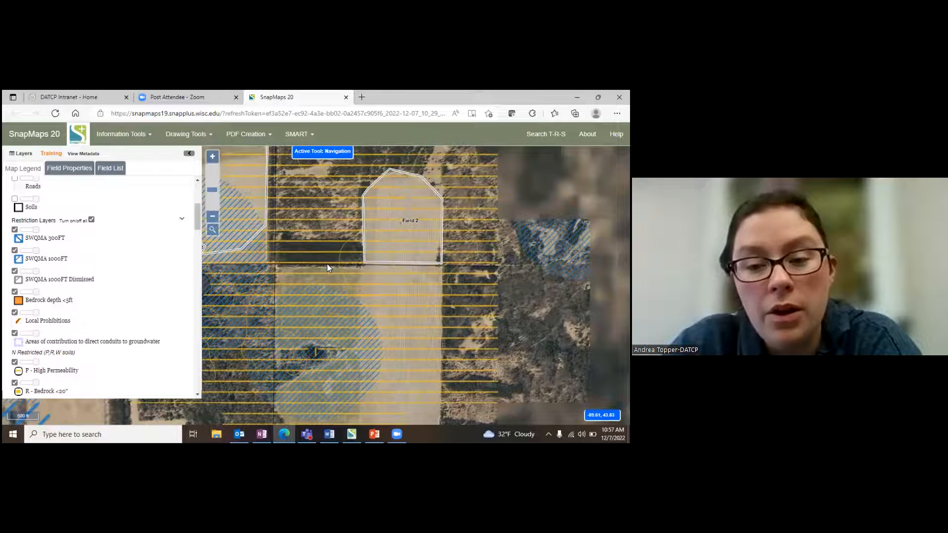
{"action": "scroll", "coordinate": [327, 263], "scroll_direction": "down", "scroll_amount": 1}
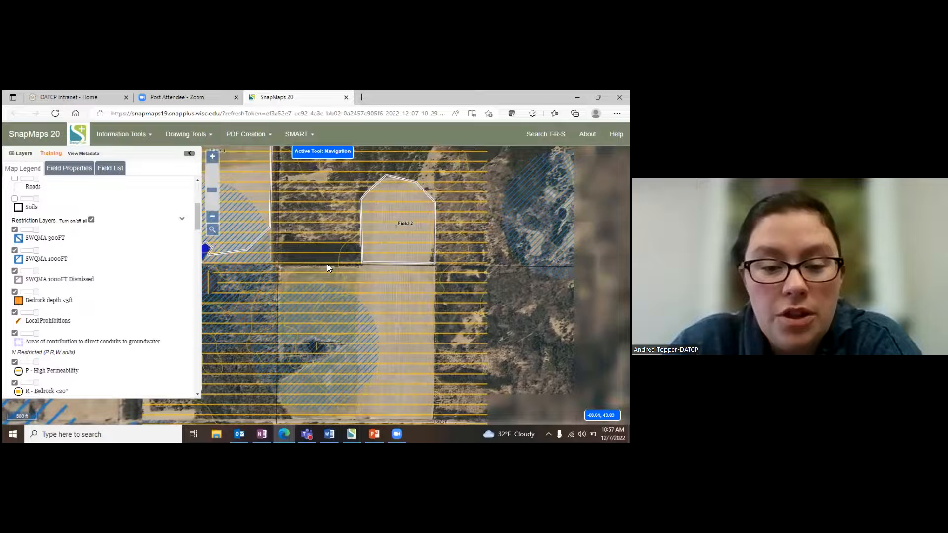
{"action": "scroll", "coordinate": [312, 260], "scroll_direction": "down", "scroll_amount": 1}
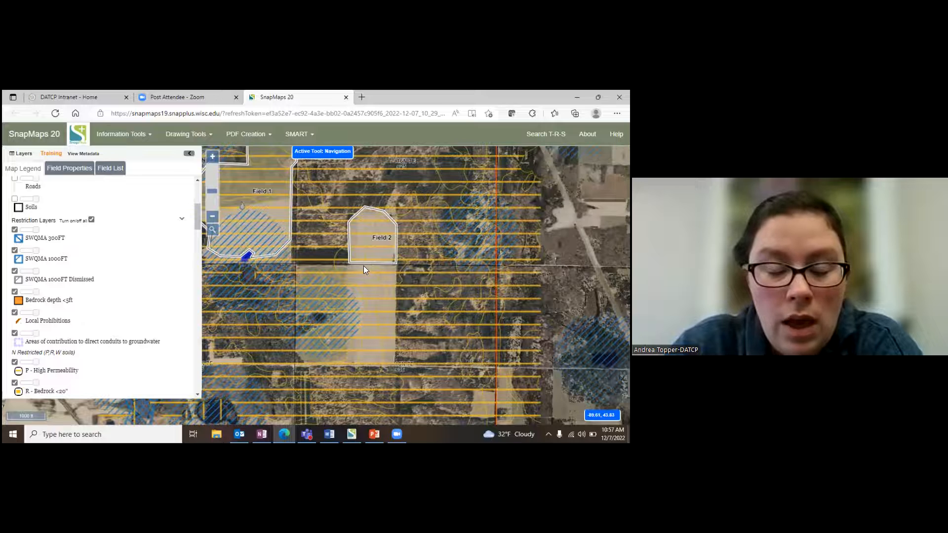
{"action": "scroll", "coordinate": [363, 265], "scroll_direction": "up", "scroll_amount": 1}
{"action": "scroll", "coordinate": [362, 266], "scroll_direction": "up", "scroll_amount": 1}
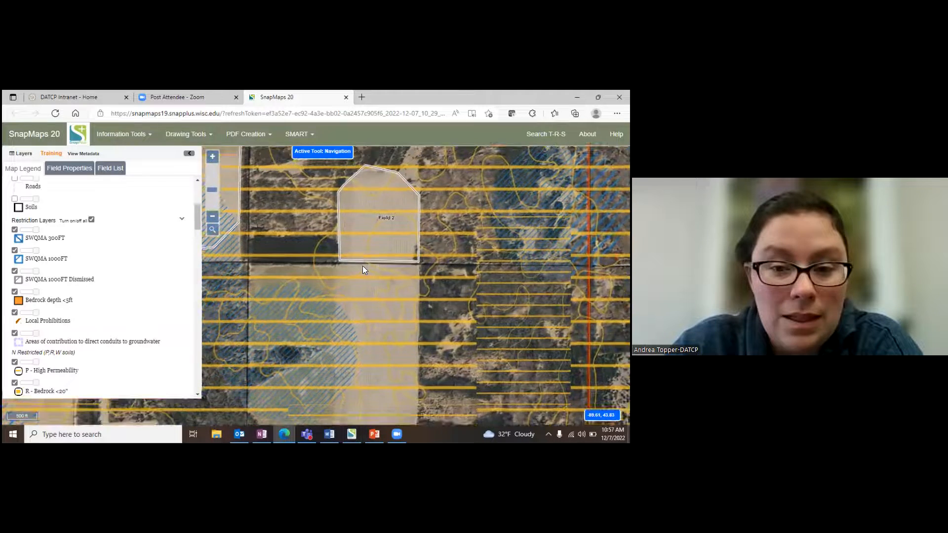
- Review the restriction and farm layers in the map legend around Field 2, and zoom the map to Field 1
{"action": "scroll", "coordinate": [362, 266], "scroll_direction": "up", "scroll_amount": 1}
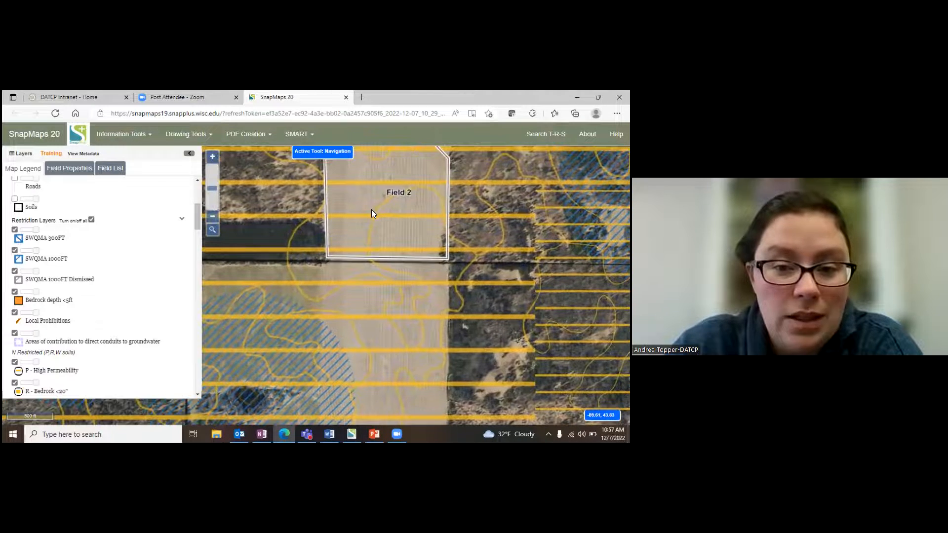
{"action": "scroll", "coordinate": [99, 314], "scroll_direction": "down", "scroll_amount": 3}
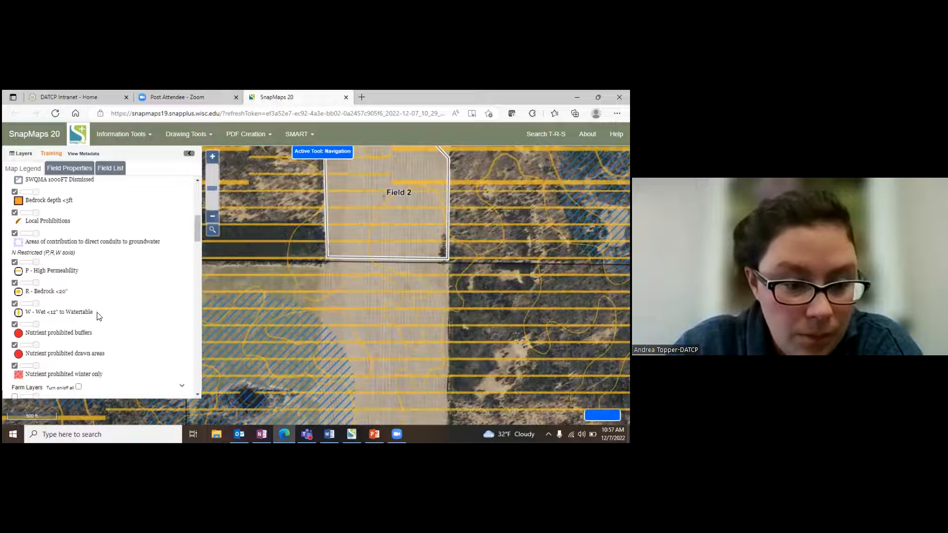
{"action": "scroll", "coordinate": [60, 311], "scroll_direction": "down", "scroll_amount": 2}
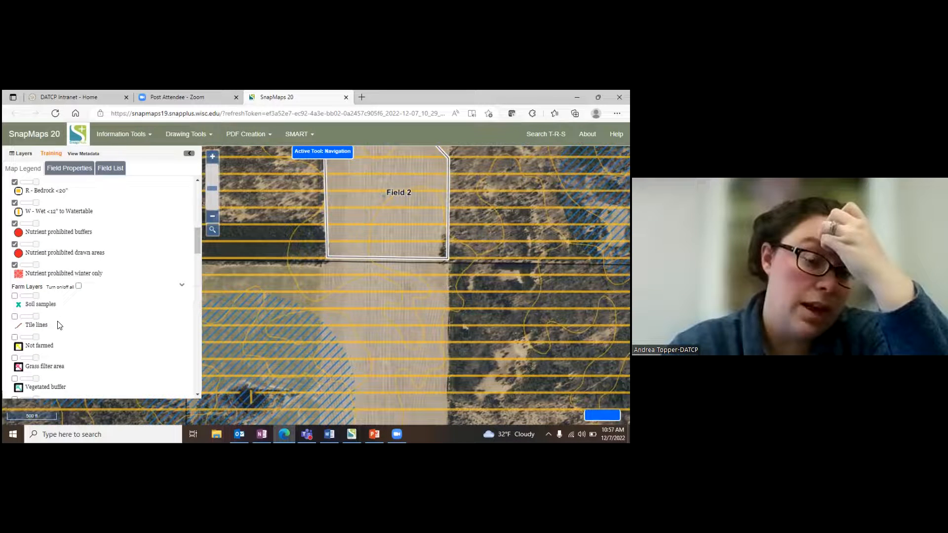
{"action": "scroll", "coordinate": [56, 327], "scroll_direction": "down", "scroll_amount": 2}
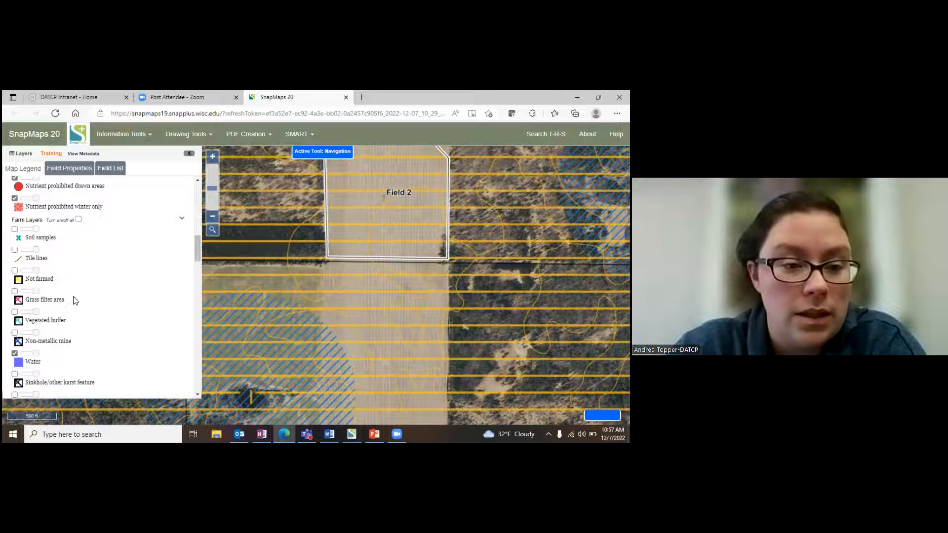
{"action": "scroll", "coordinate": [72, 302], "scroll_direction": "down", "scroll_amount": 4}
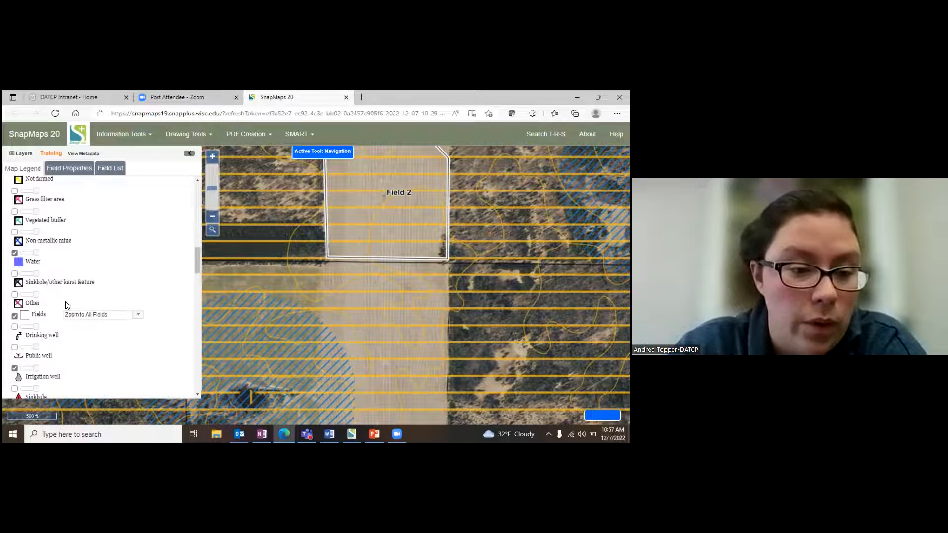
{"action": "scroll", "coordinate": [67, 305], "scroll_direction": "down", "scroll_amount": 2}
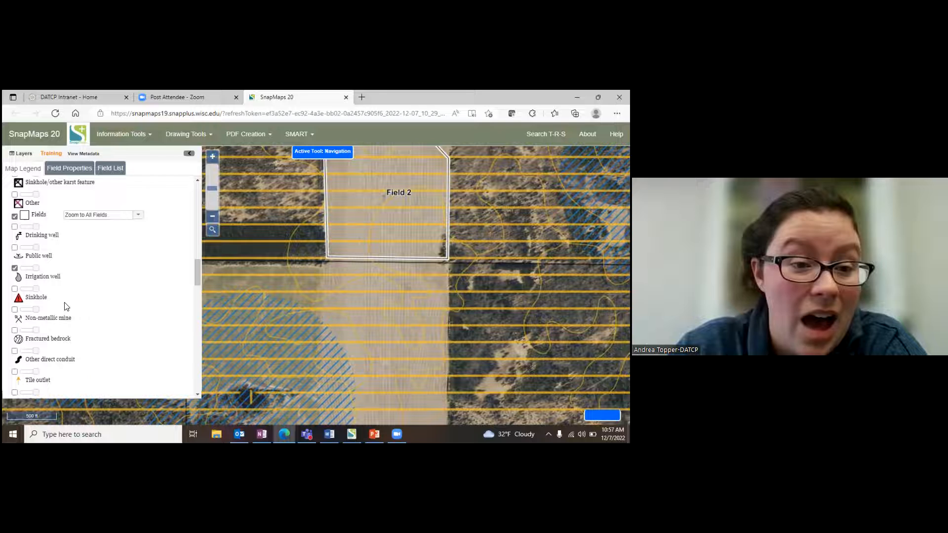
{"action": "left_click", "coordinate": [138, 215]}
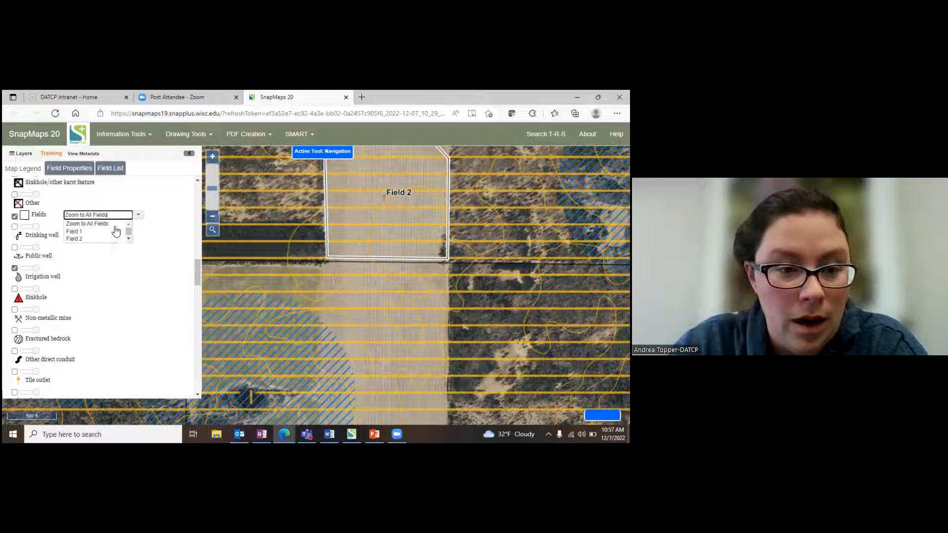
{"action": "left_click", "coordinate": [75, 232]}
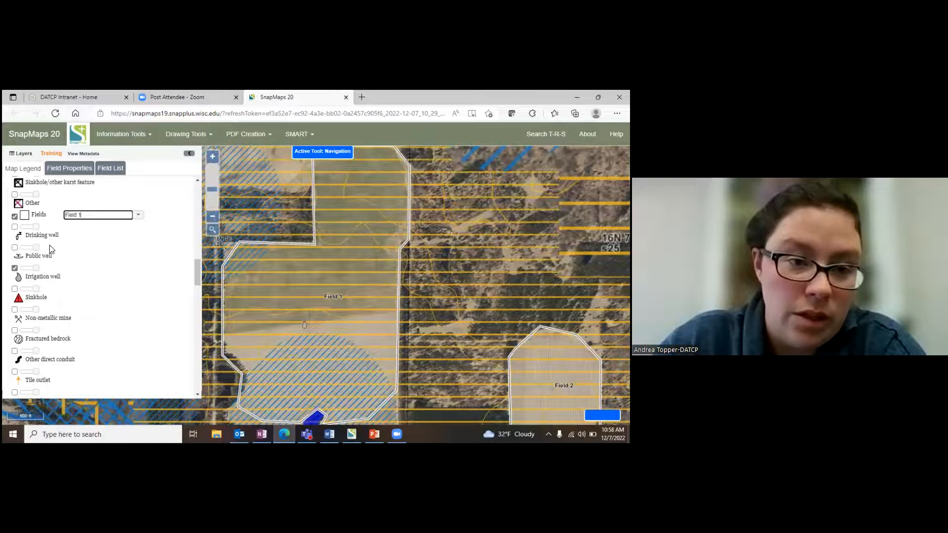
{"action": "left_click", "coordinate": [265, 140]}
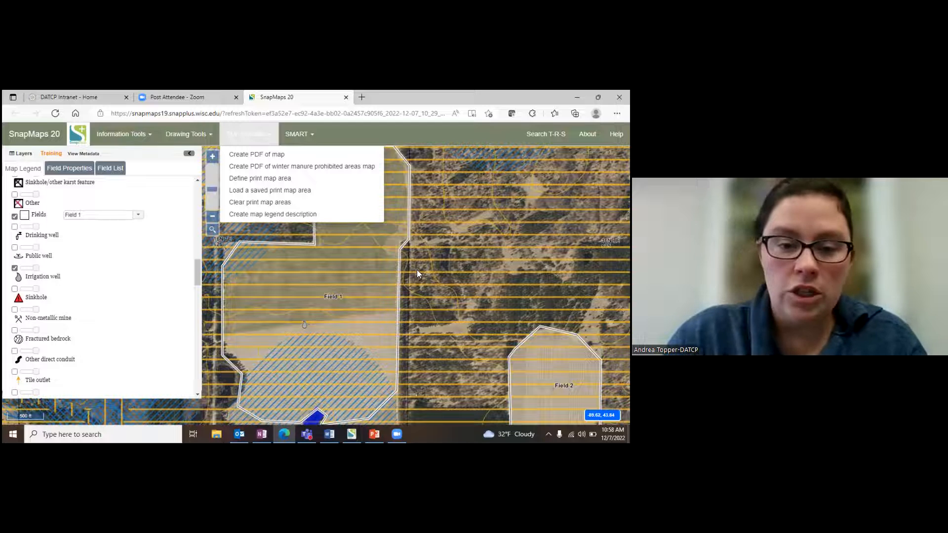
{"action": "left_click", "coordinate": [317, 224]}
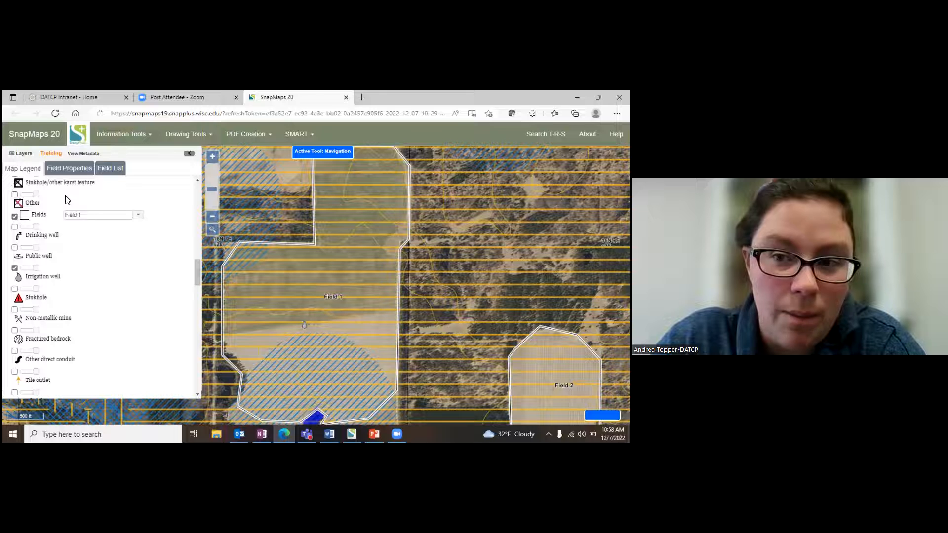
- Display the Soil test P field variable for crop year 2023 and view the list of fields with their acres
{"action": "left_click", "coordinate": [76, 172]}
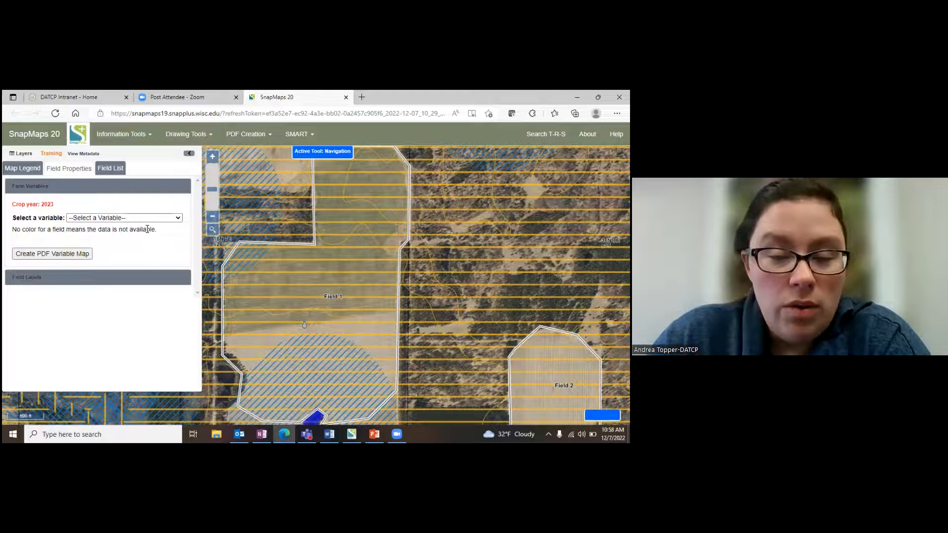
{"action": "left_click", "coordinate": [176, 219]}
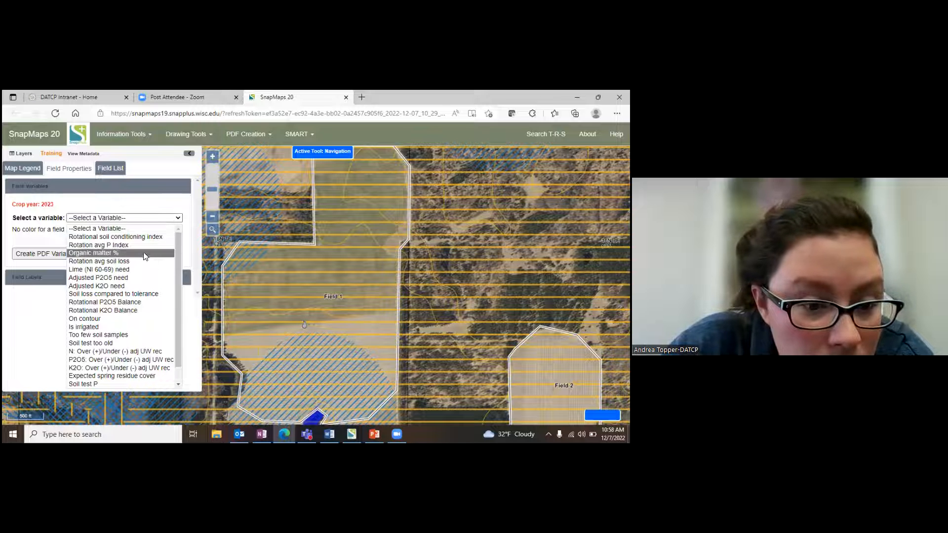
{"action": "left_click", "coordinate": [85, 384]}
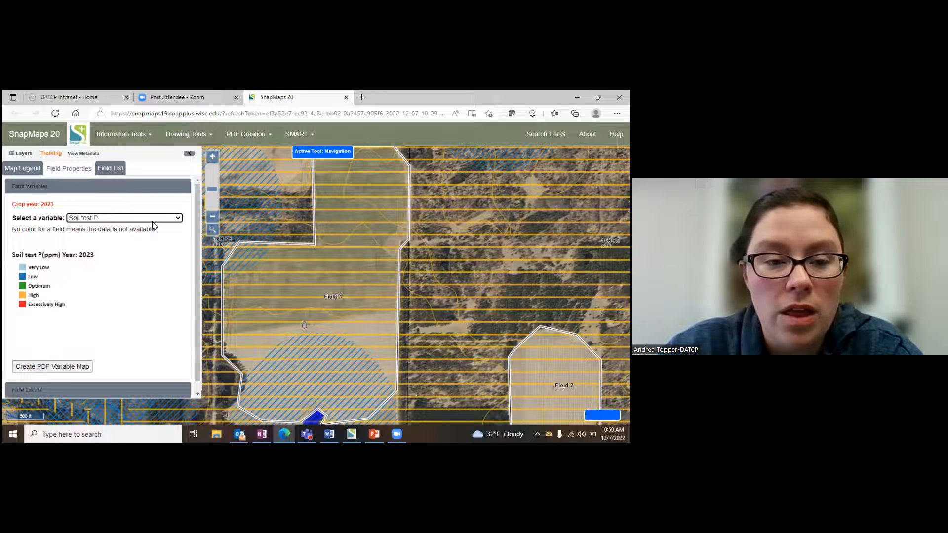
{"action": "left_click", "coordinate": [178, 217]}
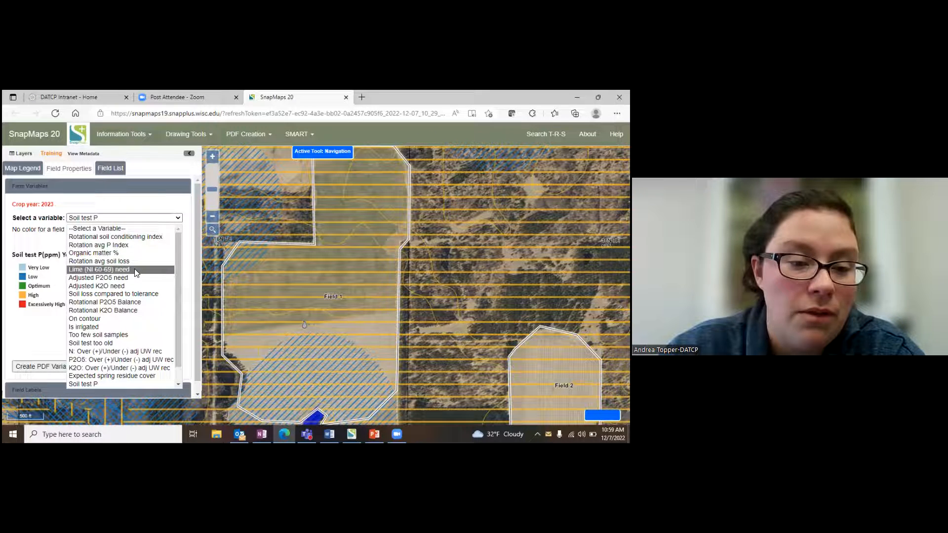
{"action": "scroll", "coordinate": [134, 269], "scroll_direction": "down", "scroll_amount": 1}
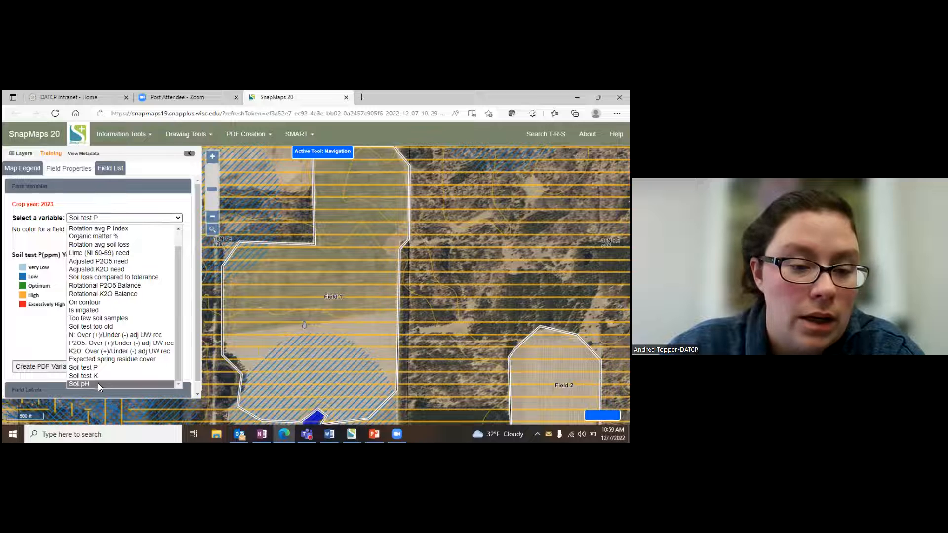
{"action": "left_click", "coordinate": [46, 326]}
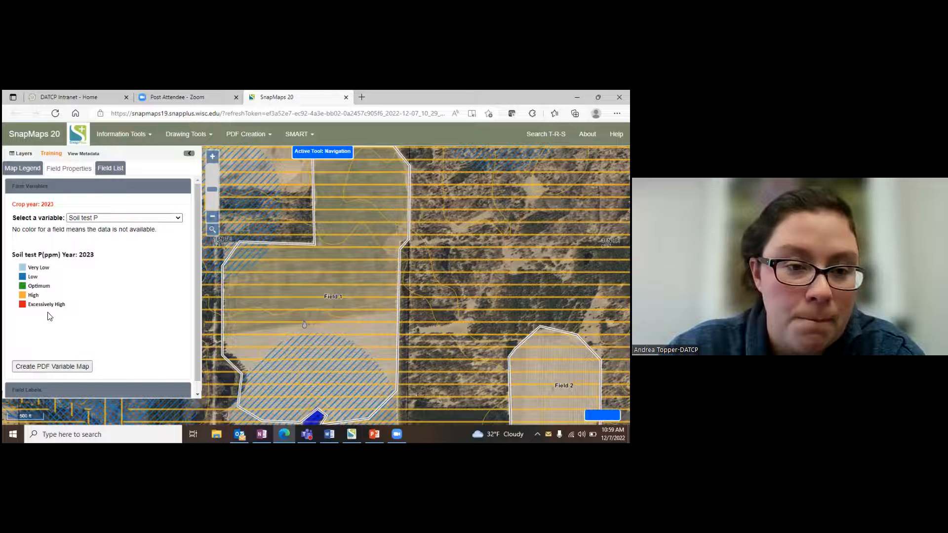
{"action": "left_click", "coordinate": [114, 169]}
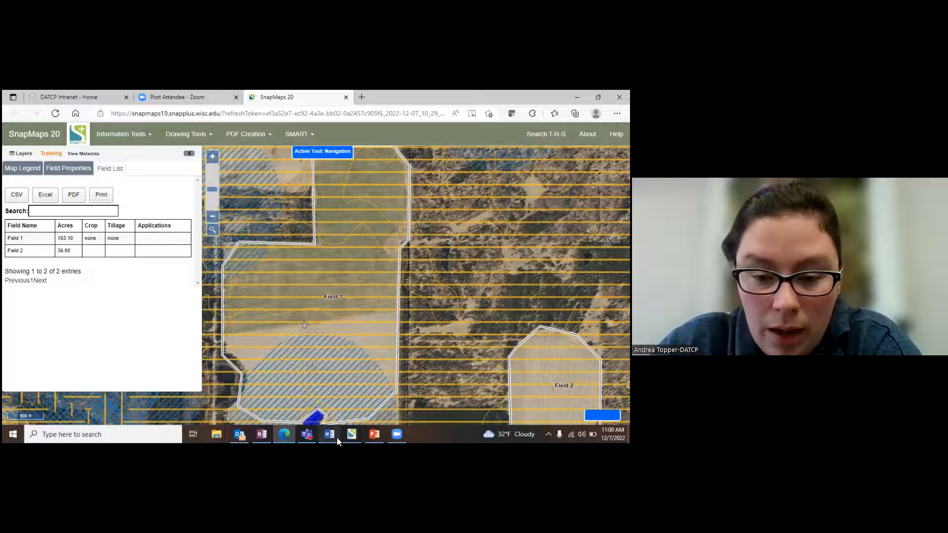
- Switch to SnapPlus, download the mapped data from SnapMaps and dismiss the import differences notice
{"action": "mouse_move", "coordinate": [351, 439]}
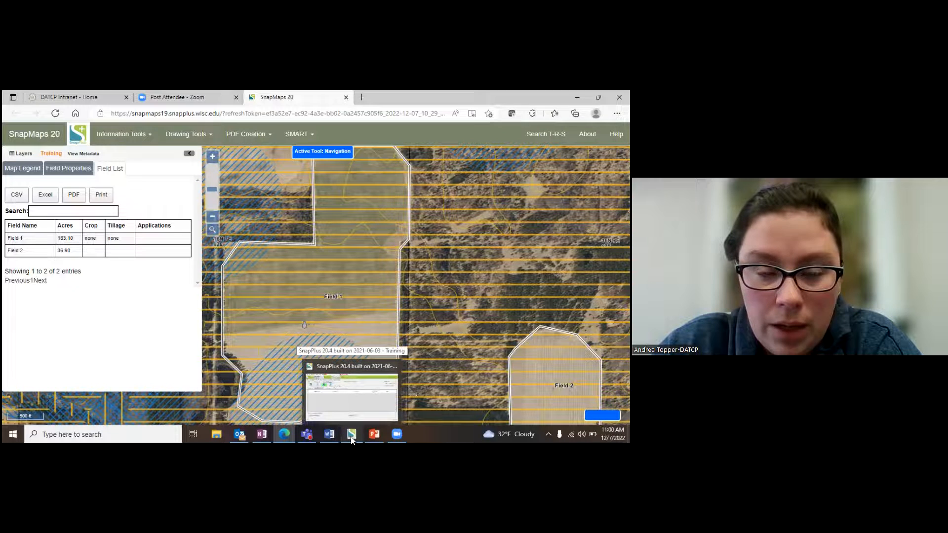
{"action": "left_click", "coordinate": [351, 439]}
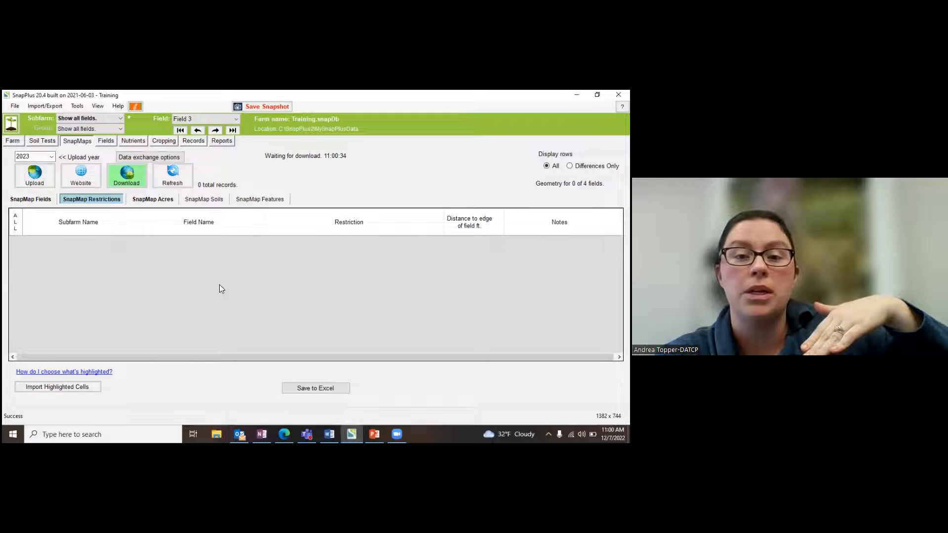
{"action": "left_click", "coordinate": [122, 177]}
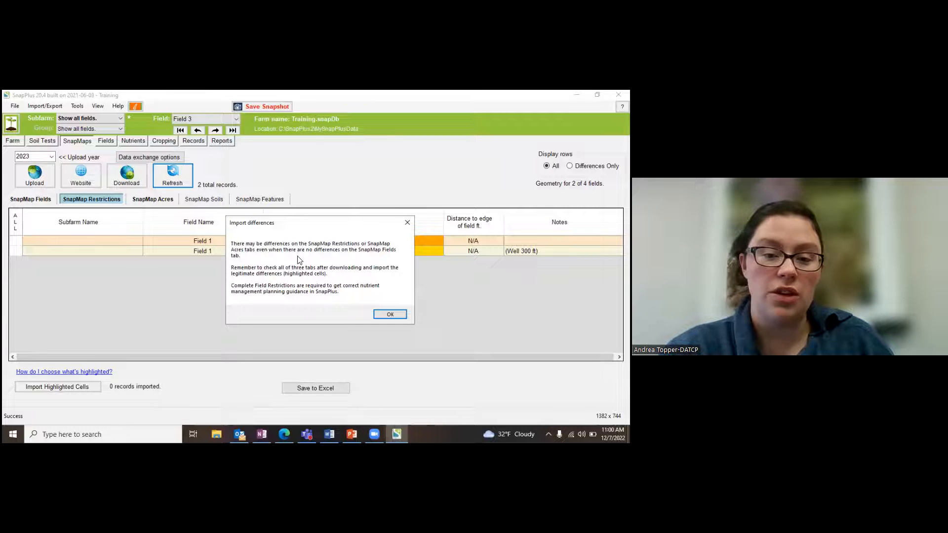
{"action": "left_click", "coordinate": [378, 313]}
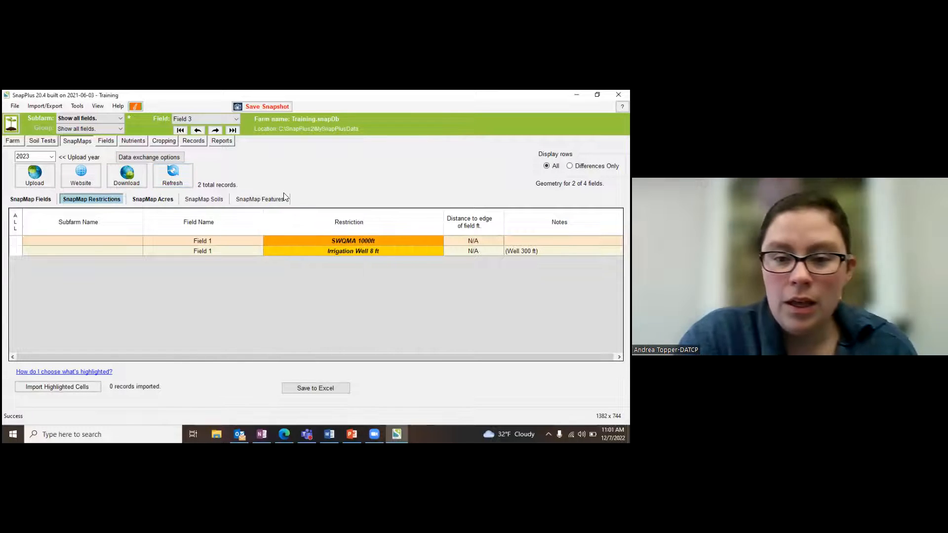
- Import the highlighted SnapMap field data and the SWQMA 1000ft and Irrigation Well restrictions for Field 1, and recheck the fields table
{"action": "left_click", "coordinate": [37, 199]}
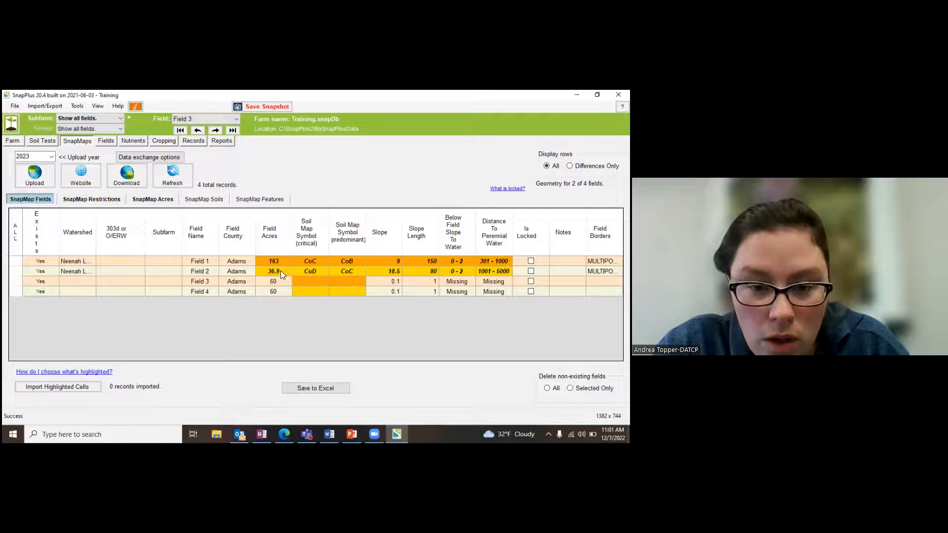
{"action": "mouse_move", "coordinate": [284, 263]}
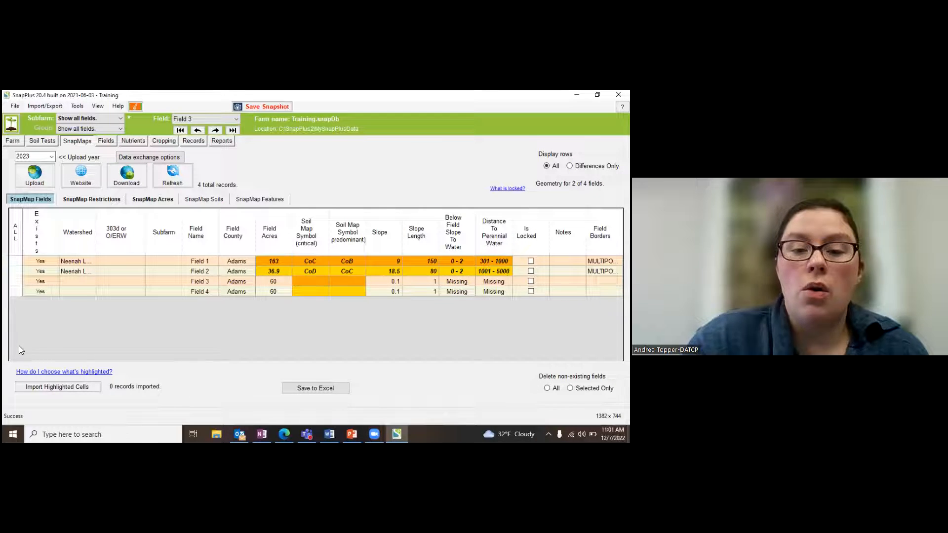
{"action": "left_click", "coordinate": [52, 388]}
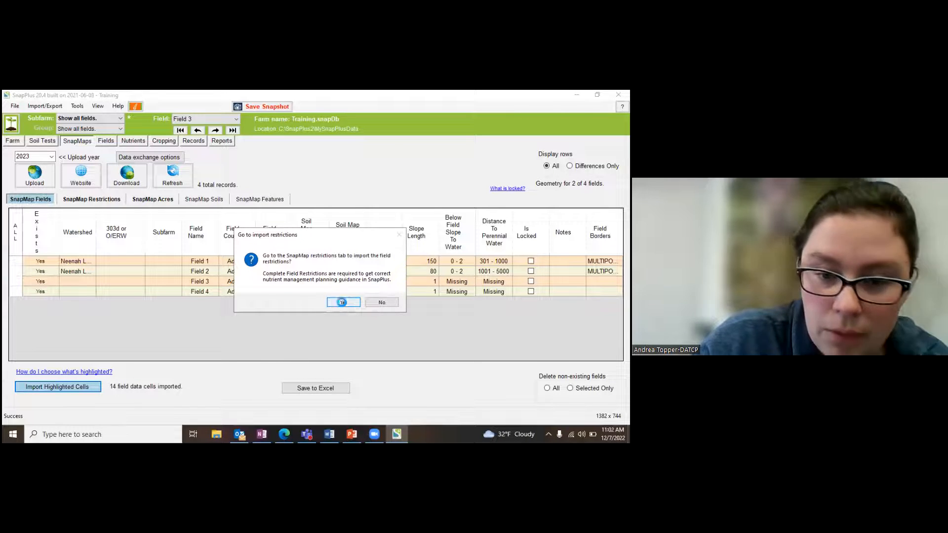
{"action": "left_click", "coordinate": [343, 303]}
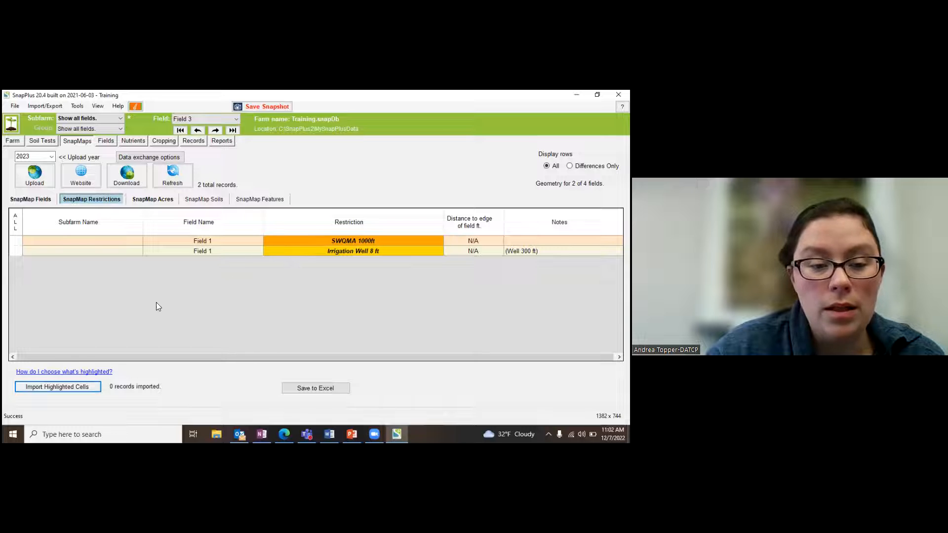
{"action": "left_click", "coordinate": [39, 388]}
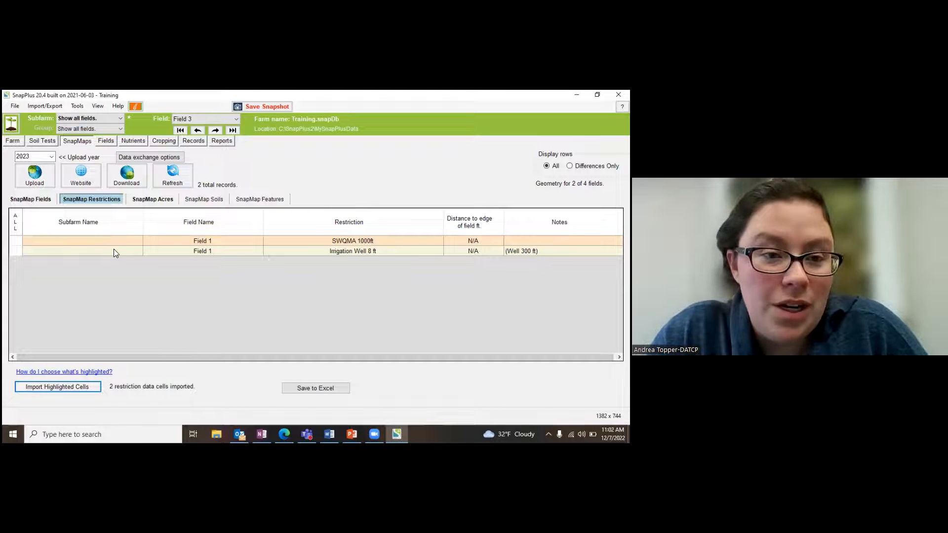
{"action": "left_click", "coordinate": [29, 199]}
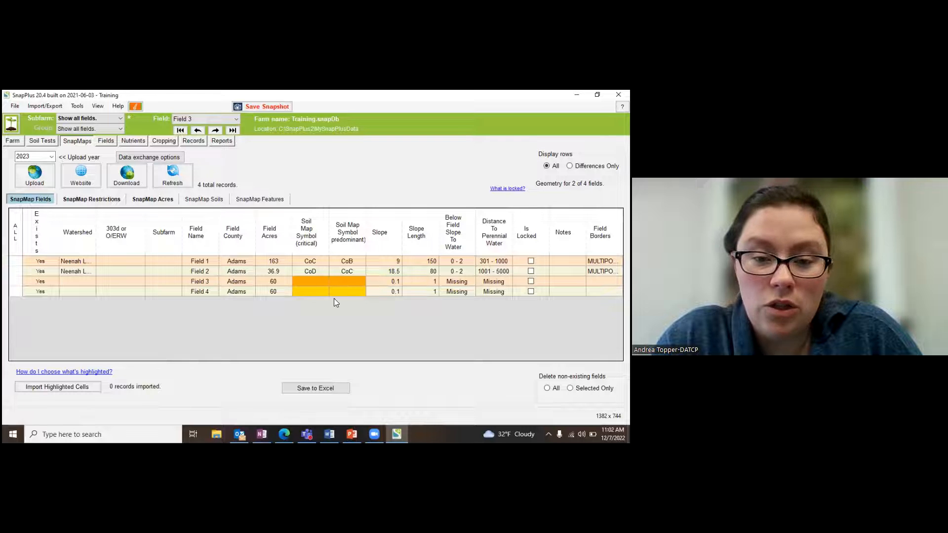
{"action": "mouse_move", "coordinate": [315, 285]}
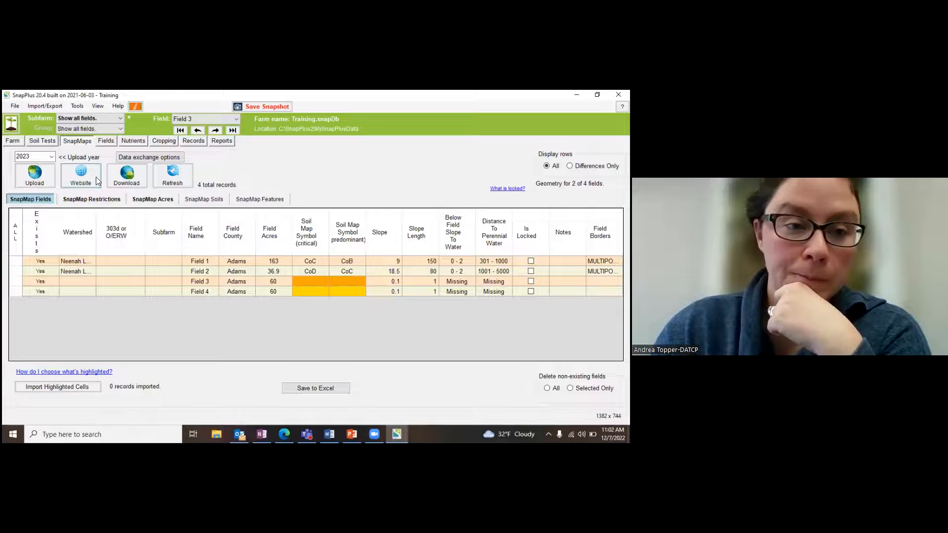
- Mark Field 3 as inactive in the farm's fields table and show the inactive fields
{"action": "left_click", "coordinate": [105, 141]}
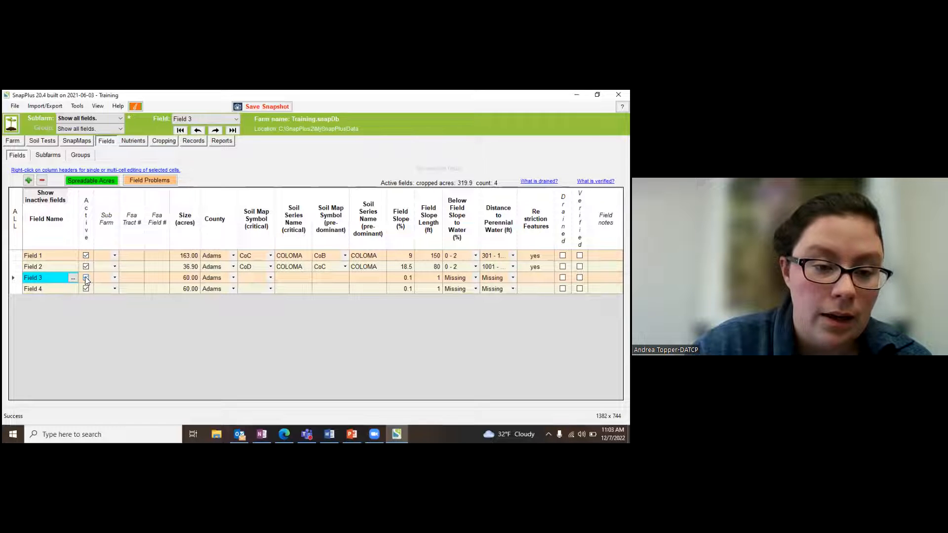
{"action": "left_click", "coordinate": [85, 277]}
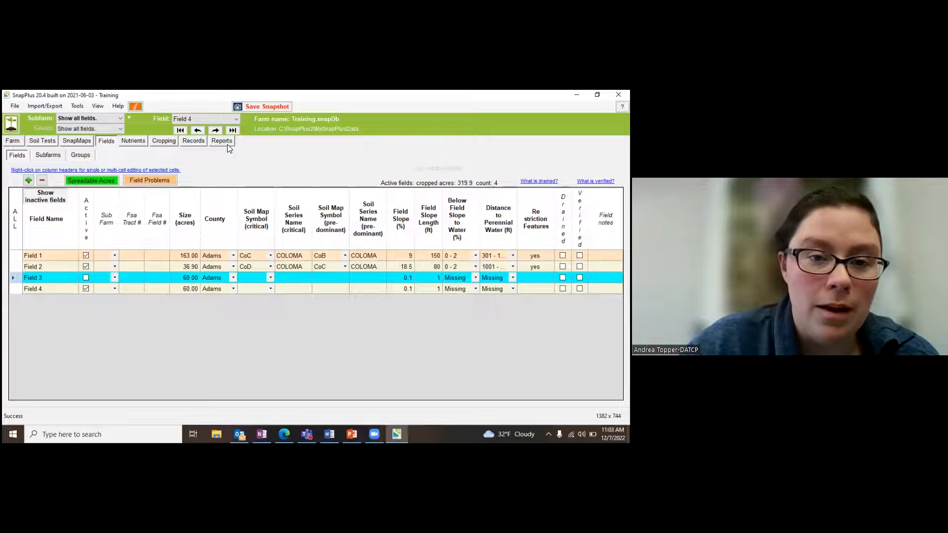
{"action": "left_click", "coordinate": [234, 118]}
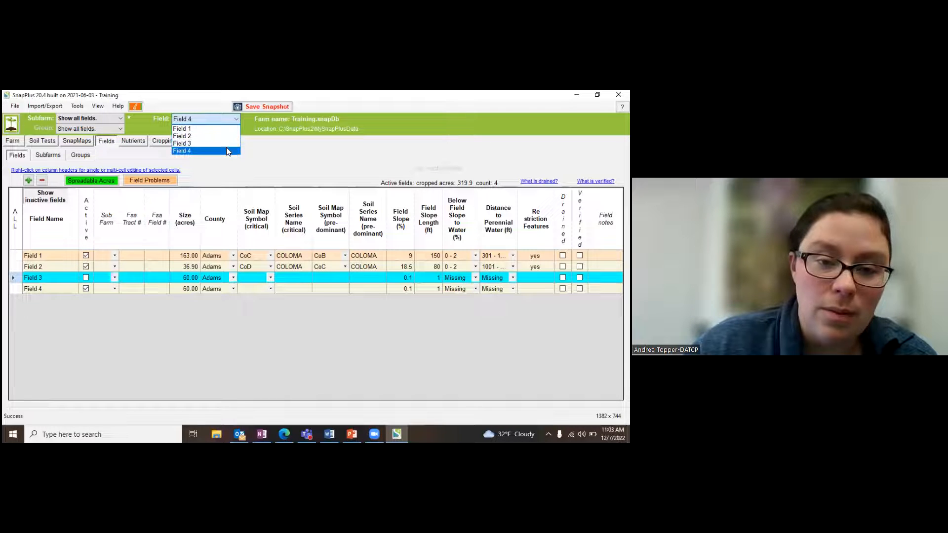
{"action": "left_click", "coordinate": [235, 173]}
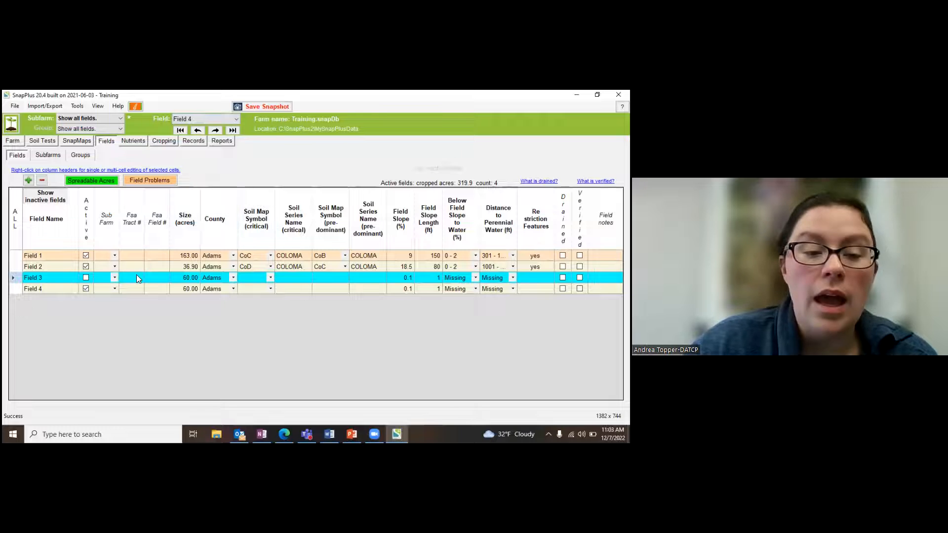
{"action": "left_click", "coordinate": [86, 289]}
{"action": "left_click", "coordinate": [86, 289]}
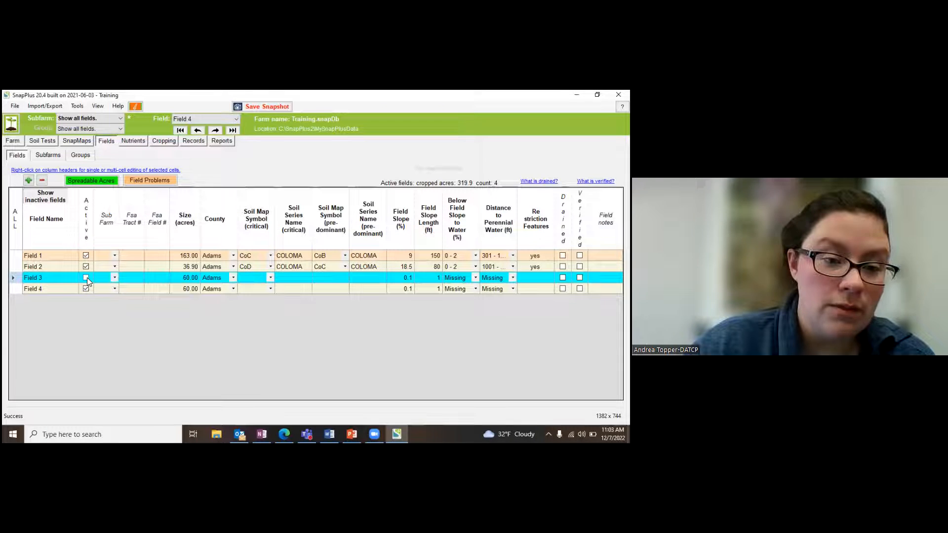
{"action": "left_click", "coordinate": [86, 277]}
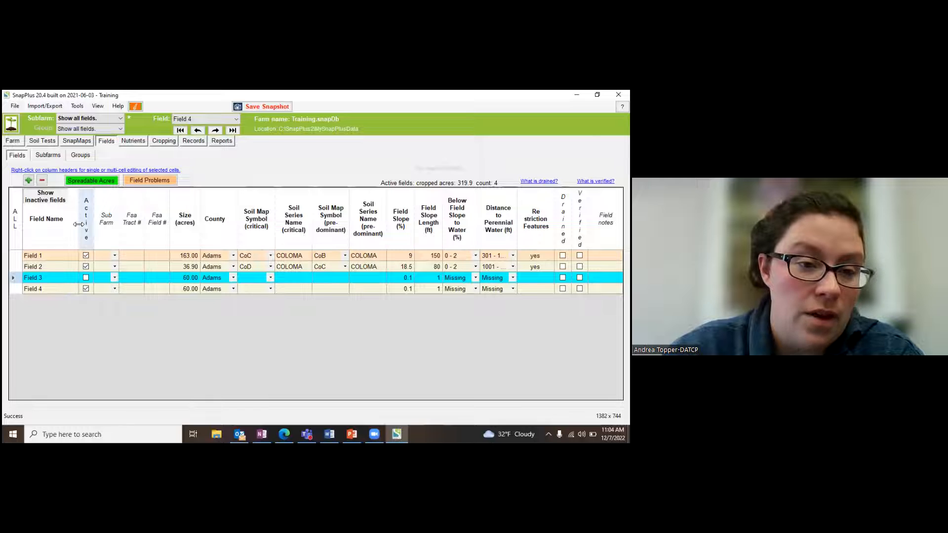
{"action": "left_click", "coordinate": [55, 198]}
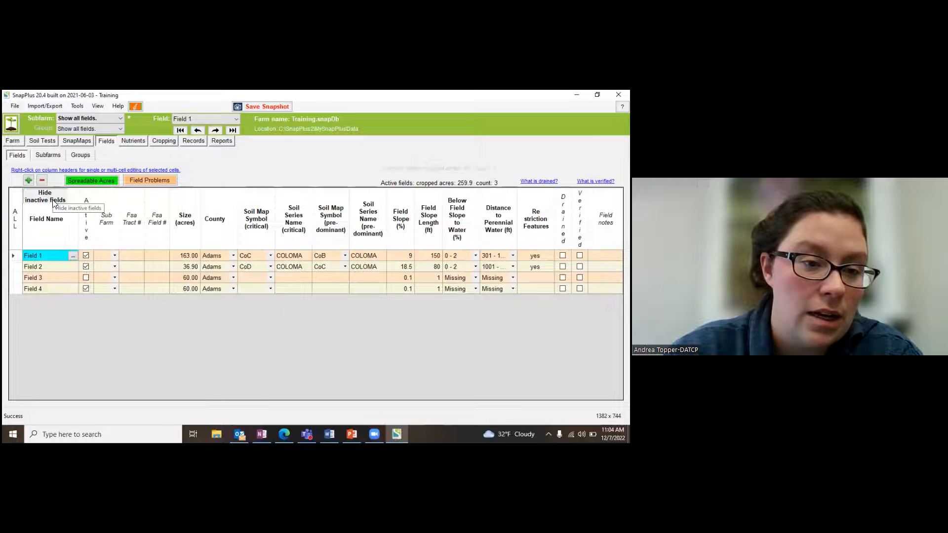
- Hide the inactive fields in the fields table and select Field 1's field slope value
{"action": "left_click", "coordinate": [52, 199]}
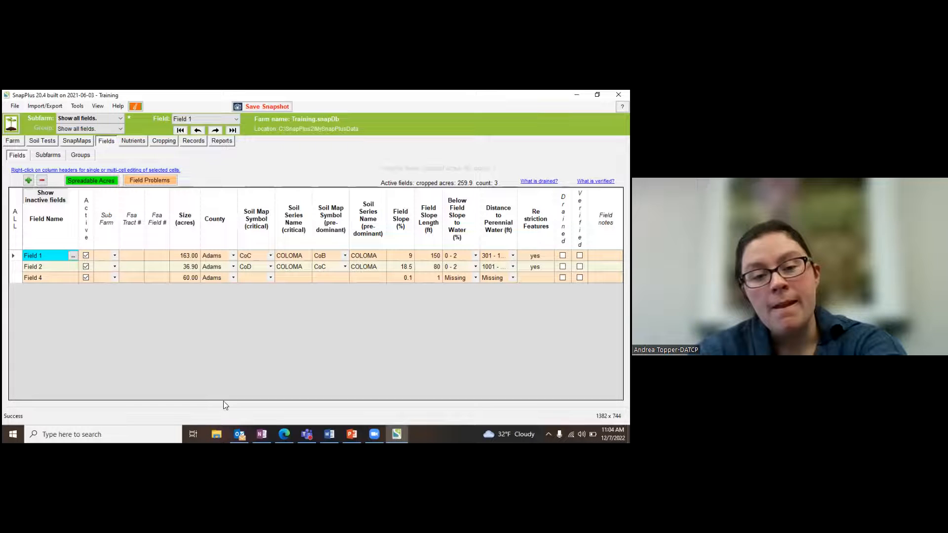
{"action": "left_click", "coordinate": [408, 255]}
{"action": "left_click", "coordinate": [410, 255]}
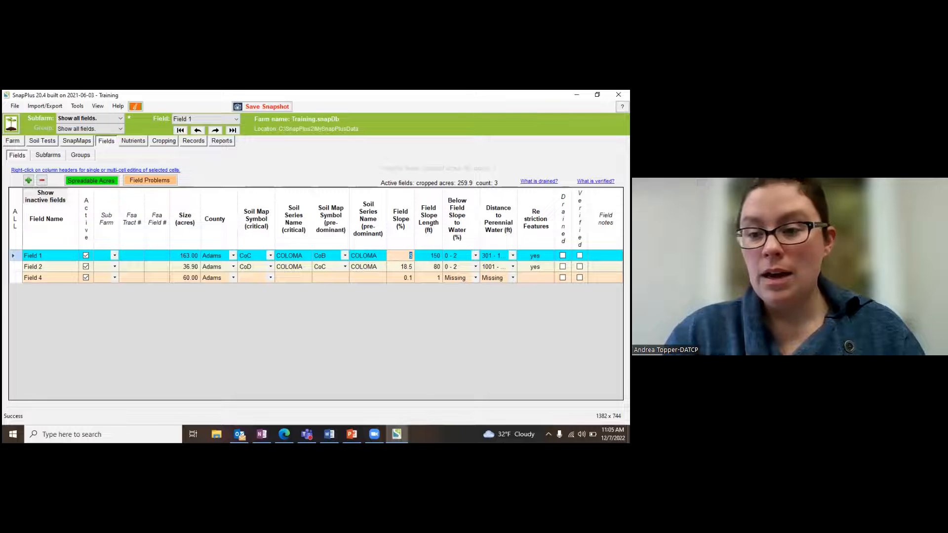
- Add the field note "Sept 2022 verified with county staff" to Field 1 and mark the field as verified
{"action": "left_click", "coordinate": [606, 256]}
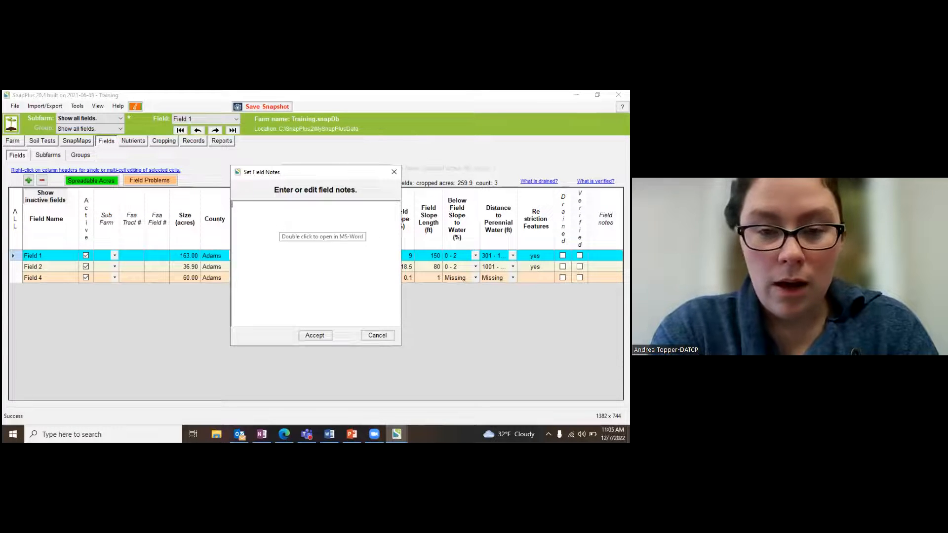
{"action": "type", "text": "Sept 202"}
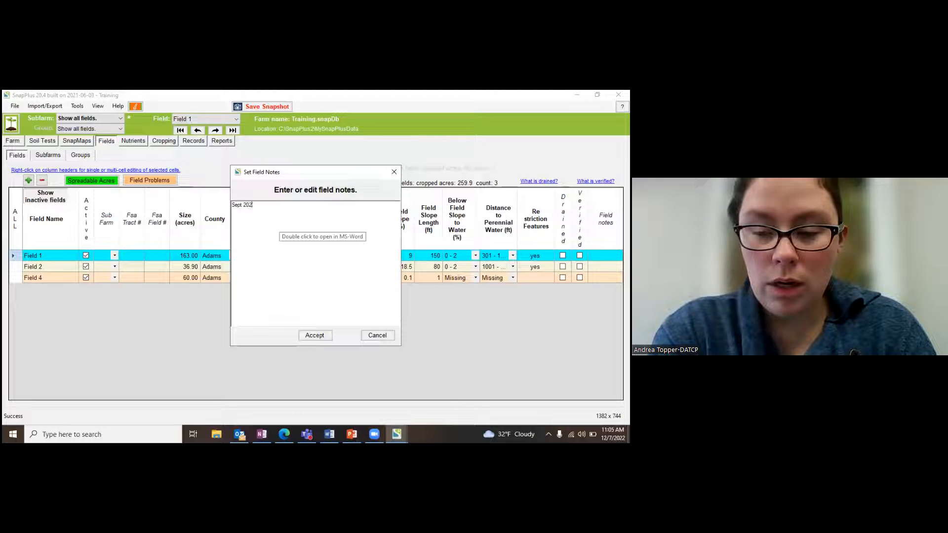
{"action": "type", "text": "2 verified "}
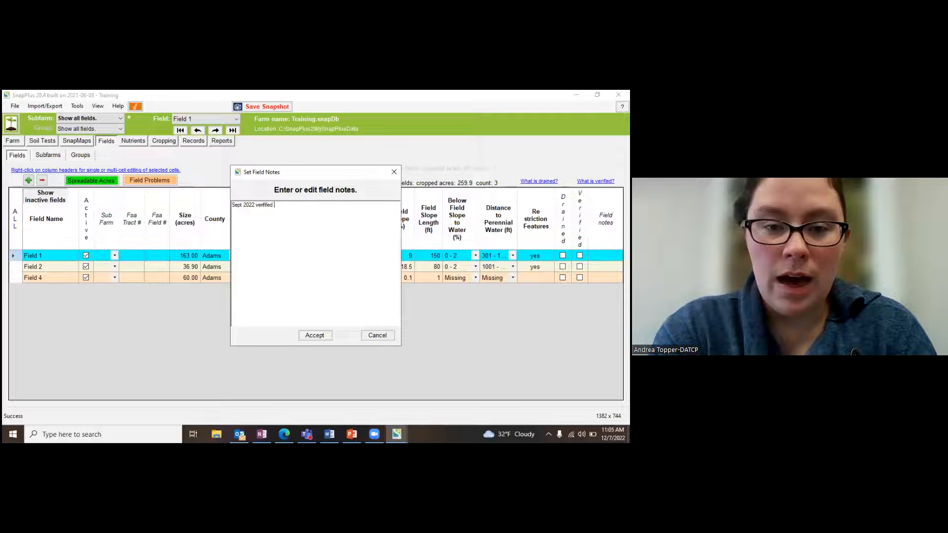
{"action": "type", "text": "with county staff"}
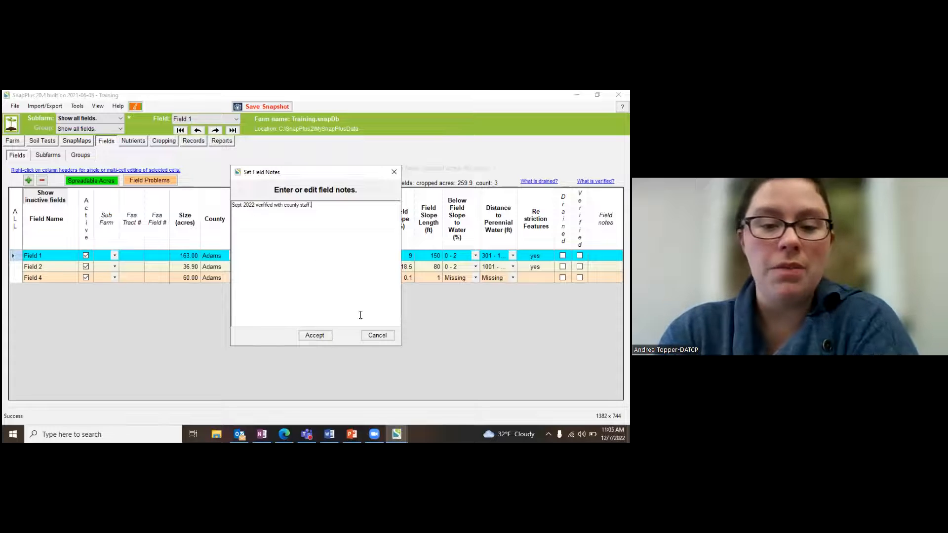
{"action": "left_click", "coordinate": [316, 336]}
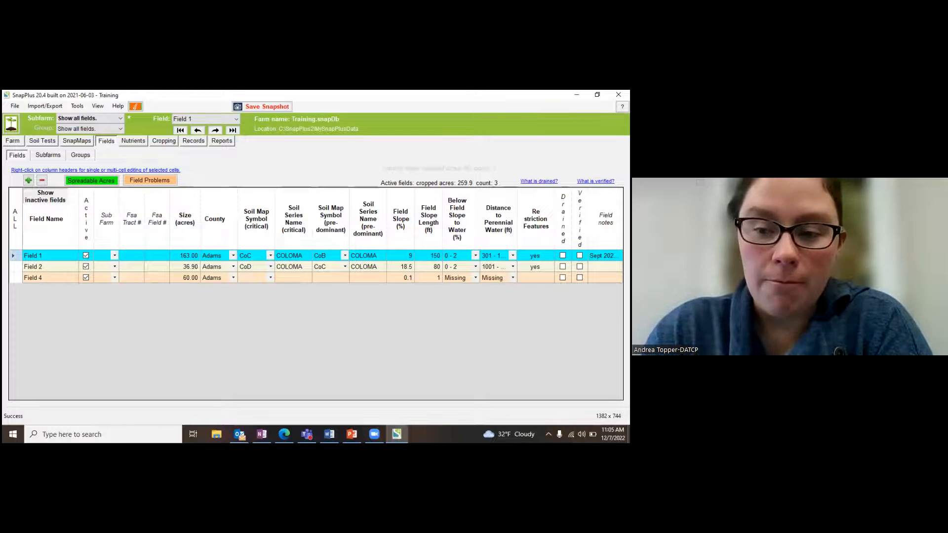
{"action": "left_click", "coordinate": [580, 255]}
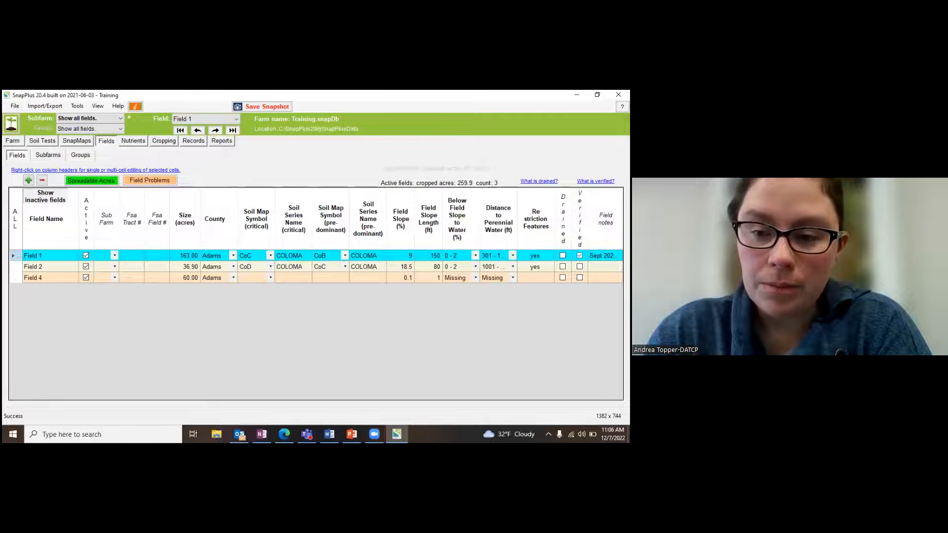
{"action": "left_click", "coordinate": [471, 257]}
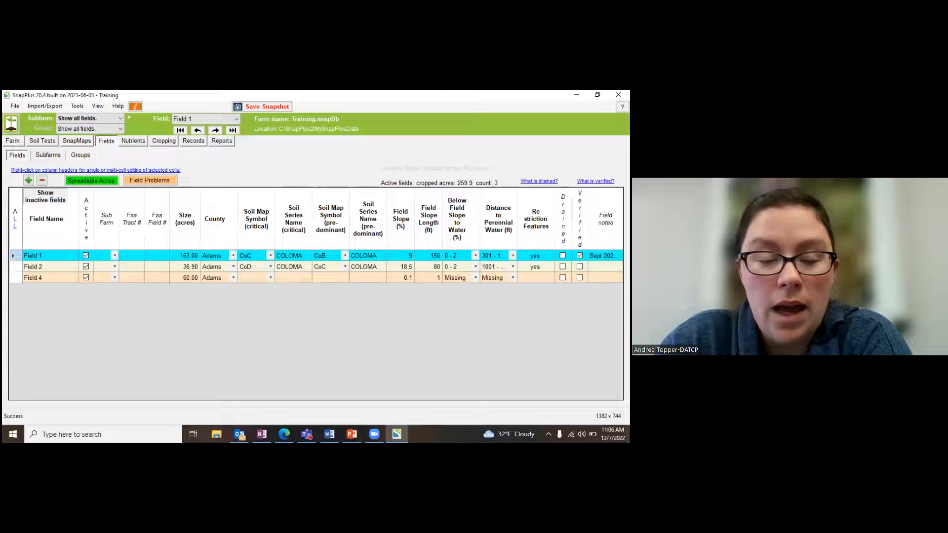
- Read the help topic explaining what the Drained column means, and close the help window
{"action": "left_click", "coordinate": [544, 181]}
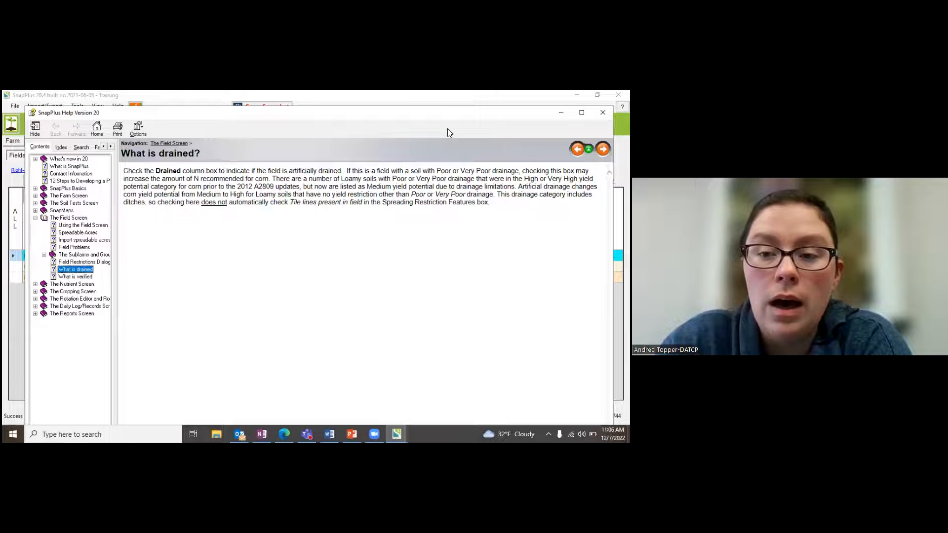
{"action": "left_click_drag", "start_coordinate": [451, 114], "coordinate": [444, 168]}
{"action": "left_click", "coordinate": [595, 168]}
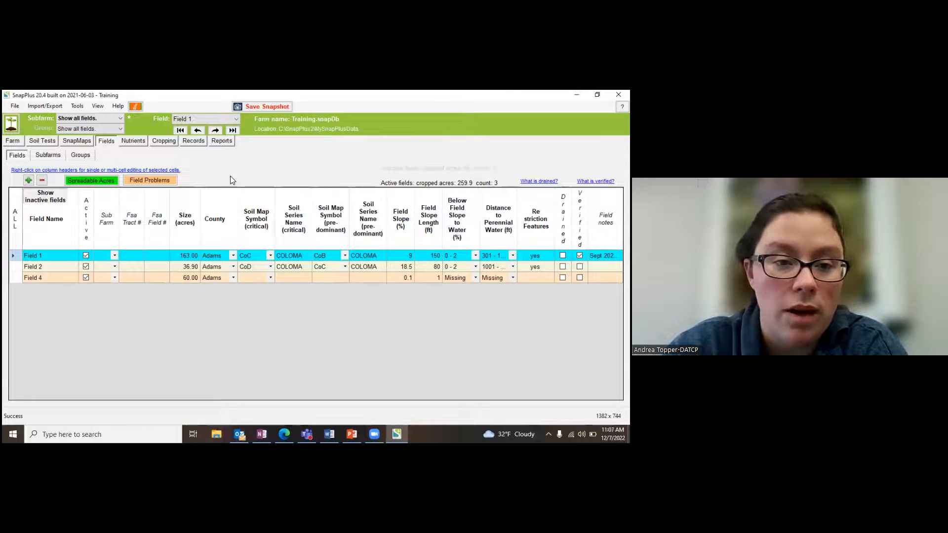
- Add Urea (46-0-0) as a fertilizer source in the farm's nutrient sources for crop year 2023
{"action": "left_click", "coordinate": [129, 142]}
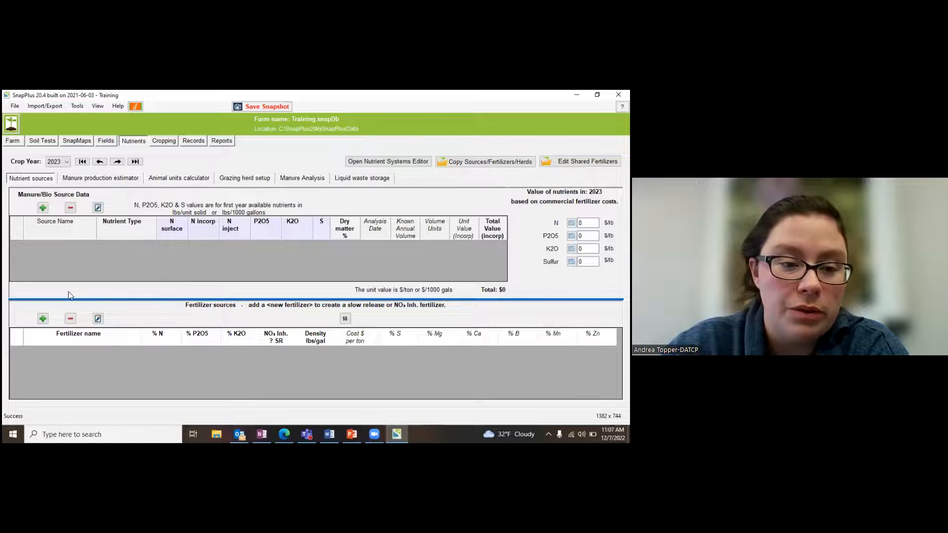
{"action": "left_click", "coordinate": [42, 318]}
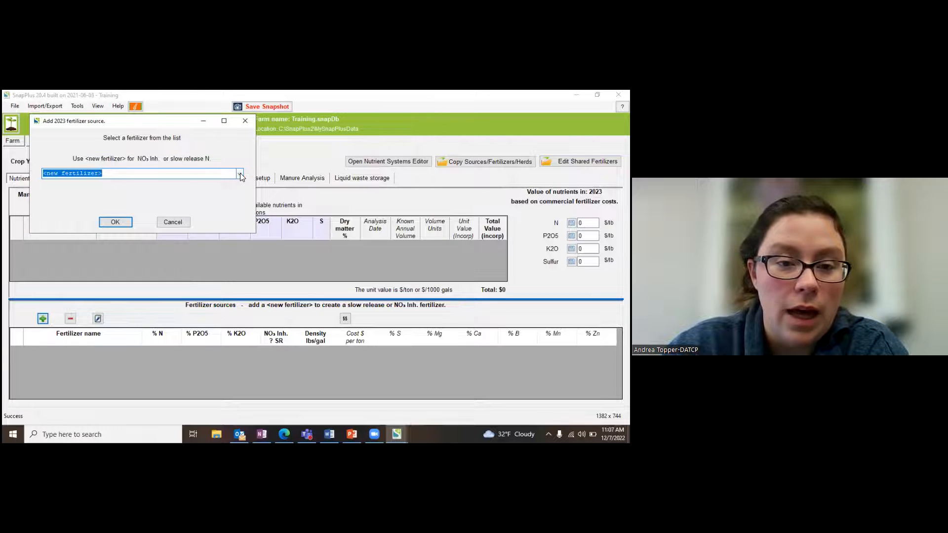
{"action": "left_click", "coordinate": [240, 174]}
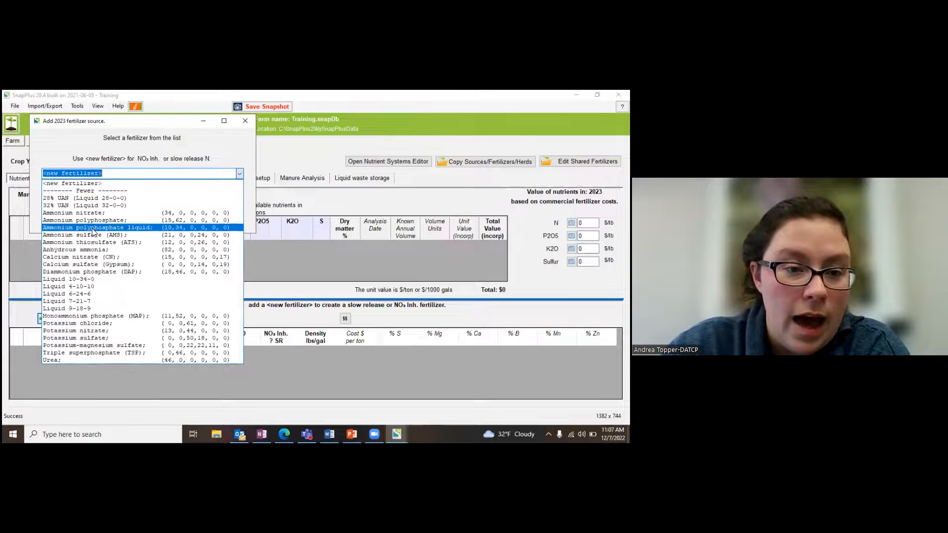
{"action": "left_click", "coordinate": [55, 361]}
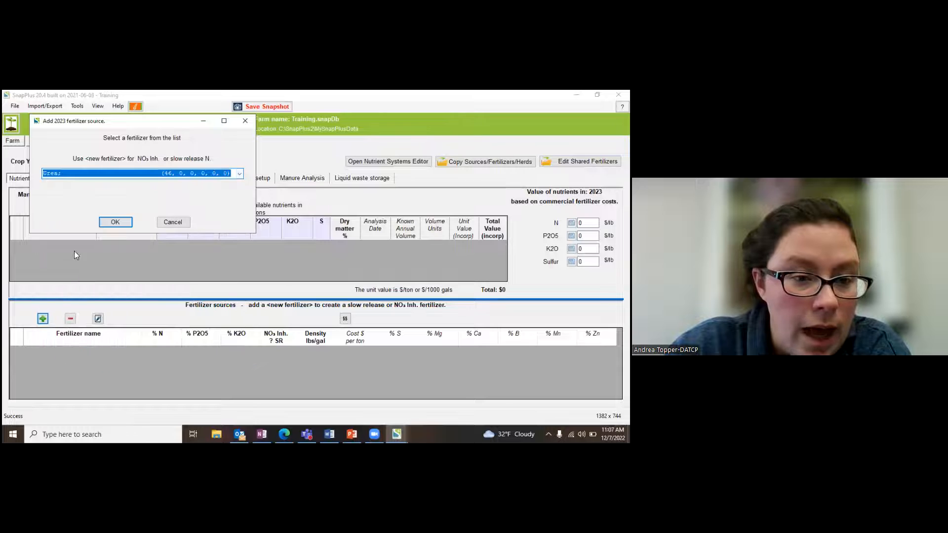
{"action": "left_click", "coordinate": [112, 223]}
- Add Potassium chloride (0-0-61) to the 2023 fertilizer sources
{"action": "left_click", "coordinate": [43, 318]}
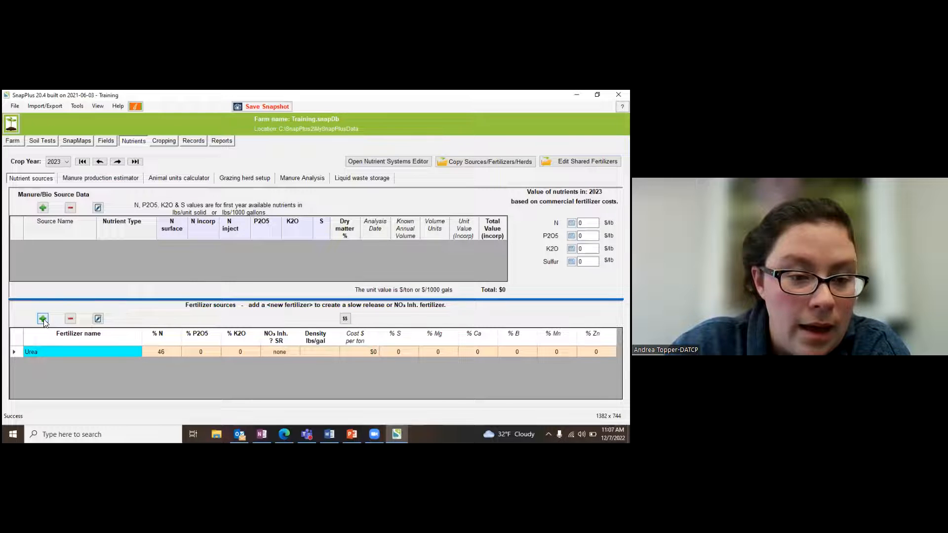
{"action": "left_click", "coordinate": [250, 185]}
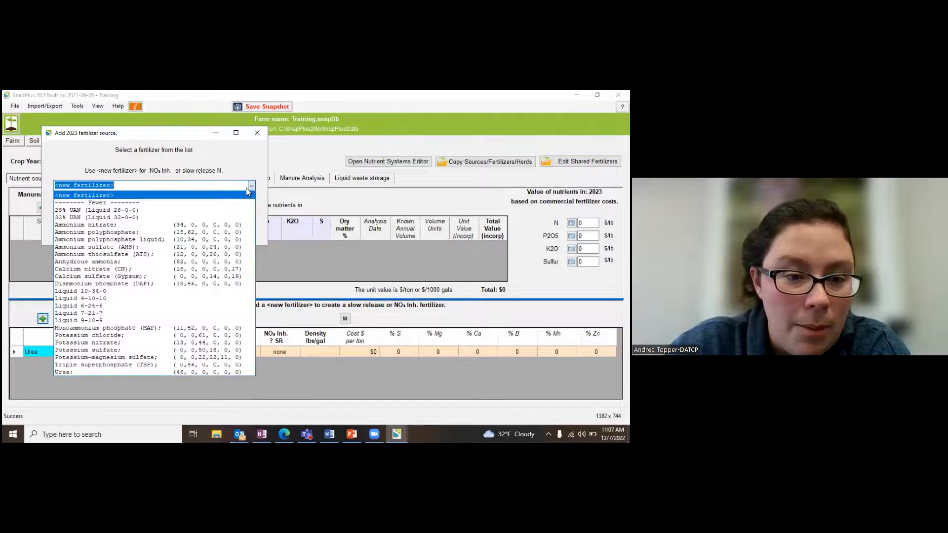
{"action": "left_click", "coordinate": [98, 336]}
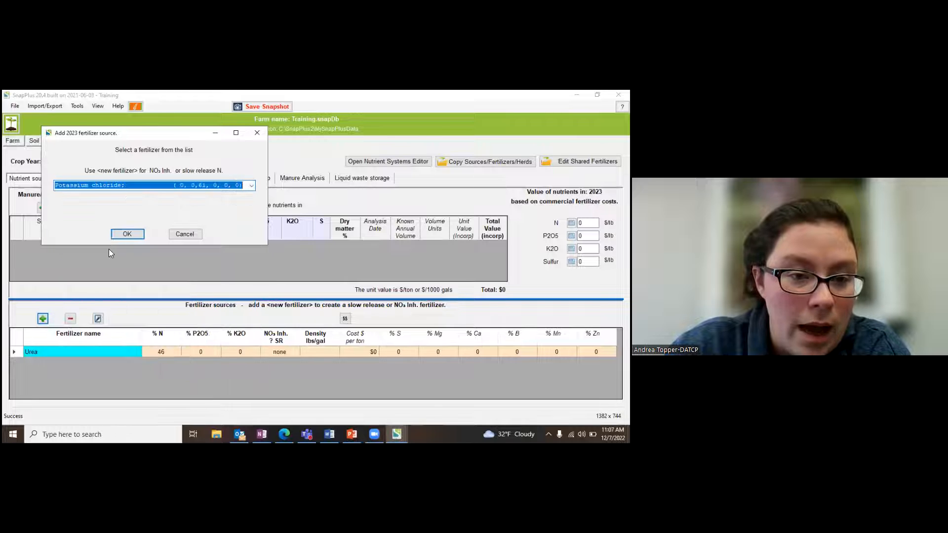
{"action": "left_click", "coordinate": [126, 235]}
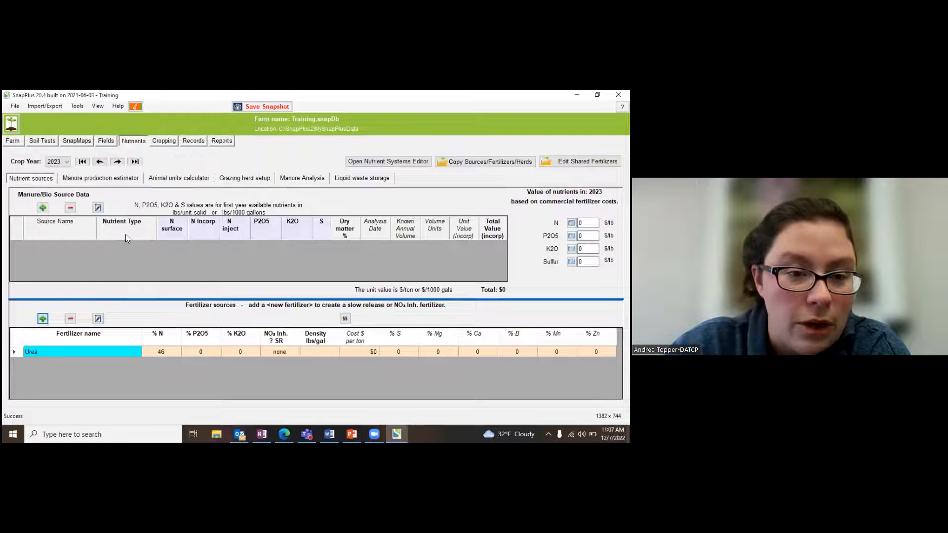
- Add Diammonium phosphate (DAP, 18-46-0) to the 2023 fertilizer sources
{"action": "left_click", "coordinate": [42, 320]}
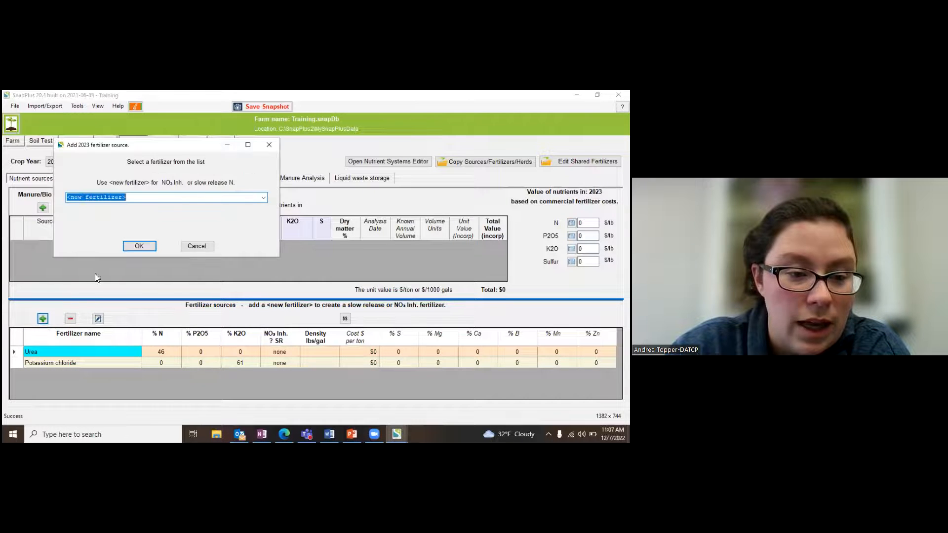
{"action": "left_click", "coordinate": [262, 199]}
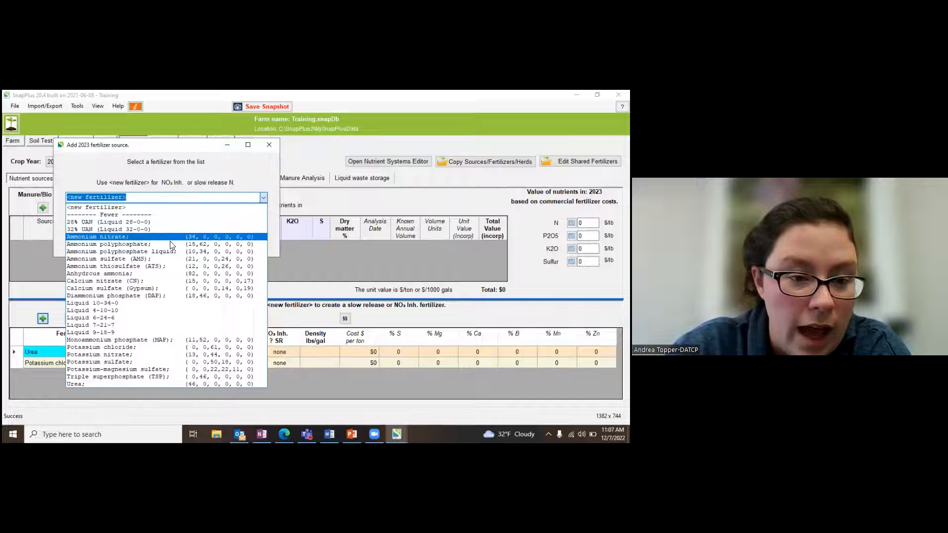
{"action": "left_click", "coordinate": [139, 296]}
{"action": "left_click", "coordinate": [146, 246]}
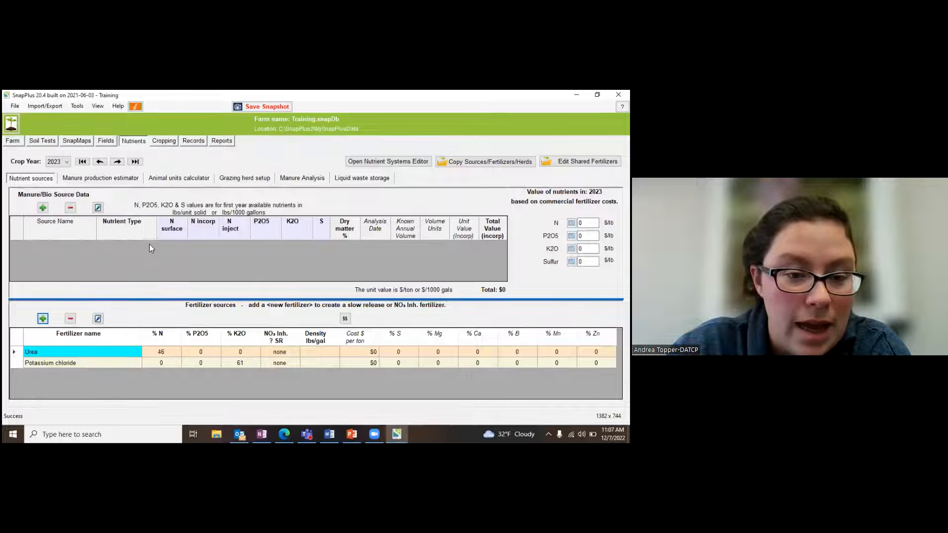
- Start adding another fertilizer source for crop year 2023
{"action": "left_click", "coordinate": [43, 319]}
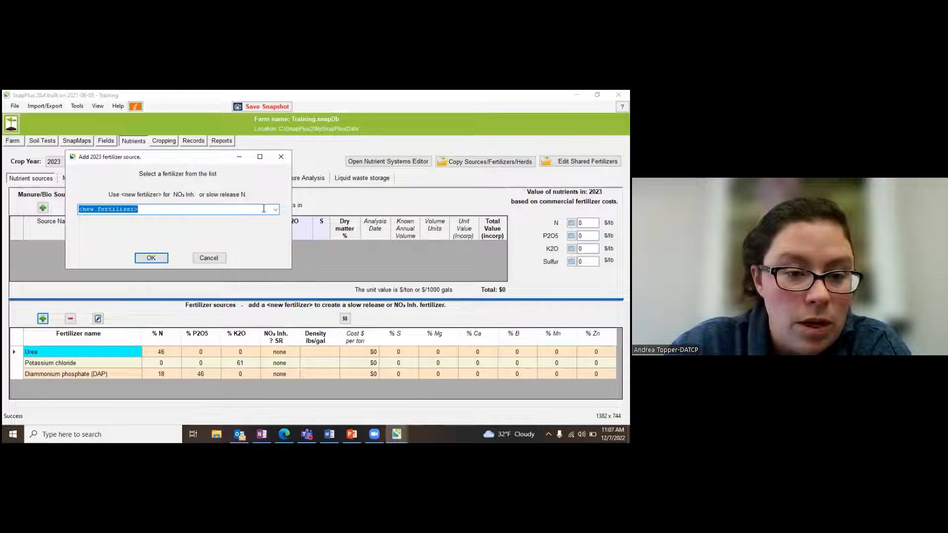
- Add Liquid 10-34-0 from the fertilizer list to the 2023 fertilizer sources
{"action": "left_click", "coordinate": [275, 210]}
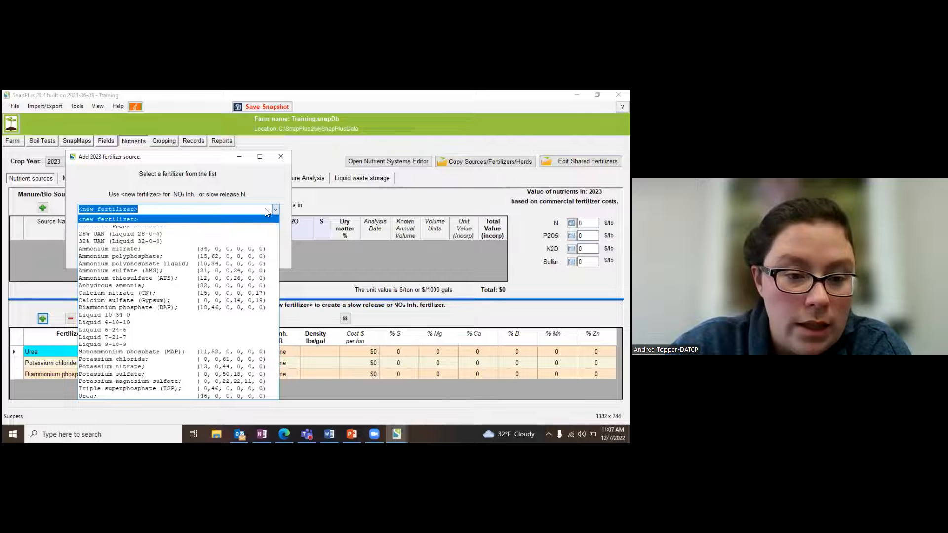
{"action": "left_click", "coordinate": [137, 315]}
{"action": "left_click", "coordinate": [150, 260]}
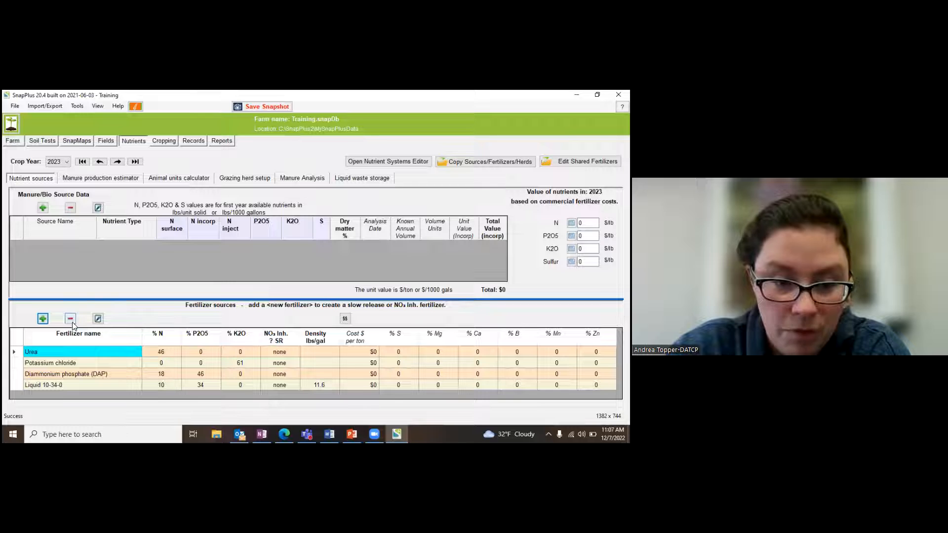
- Start a new custom 2023 fertilizer source and name it Starter
{"action": "left_click", "coordinate": [44, 319]}
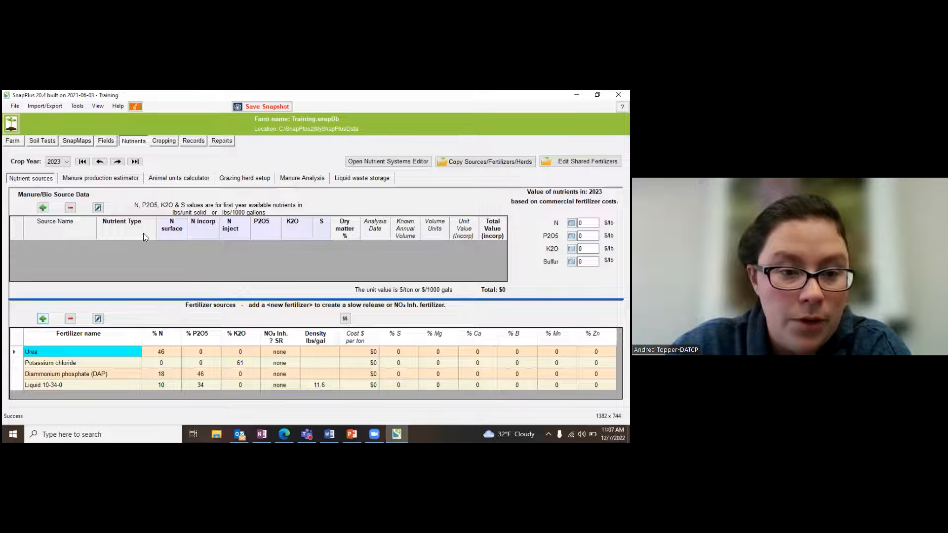
{"action": "left_click", "coordinate": [287, 222]}
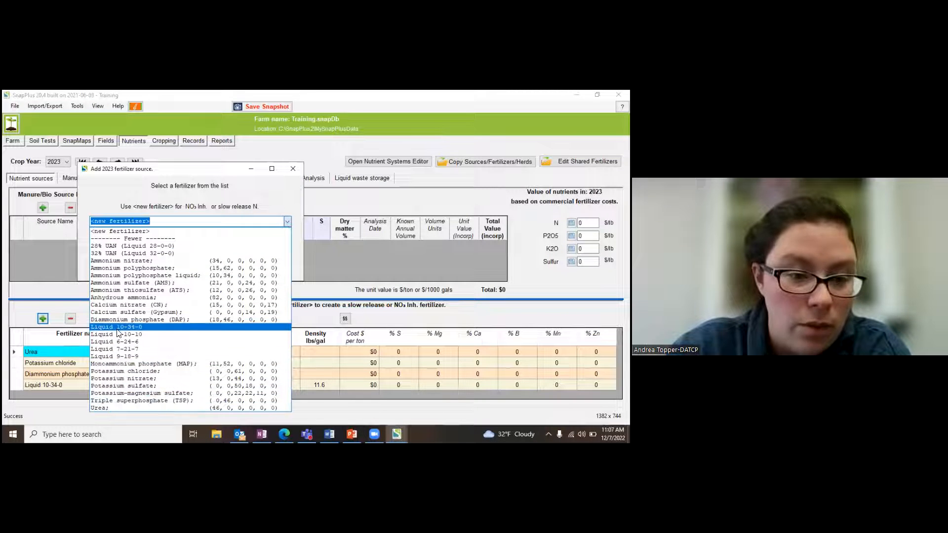
{"action": "left_click", "coordinate": [137, 231]}
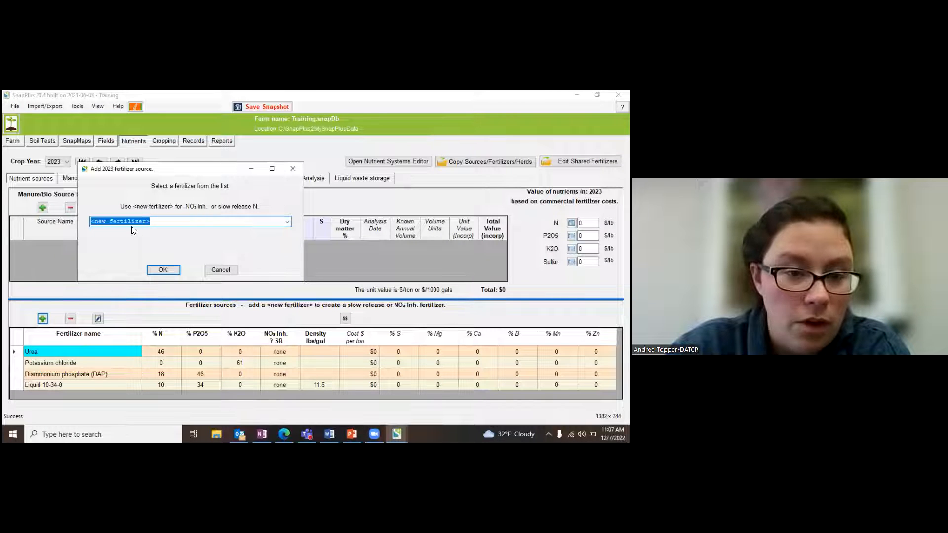
{"action": "left_click", "coordinate": [157, 270]}
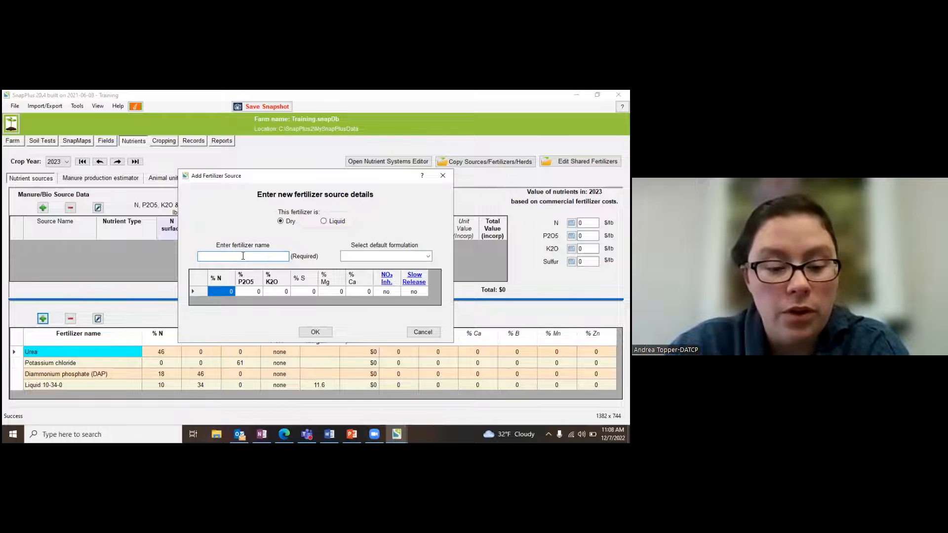
{"action": "type", "text": "Stat"}
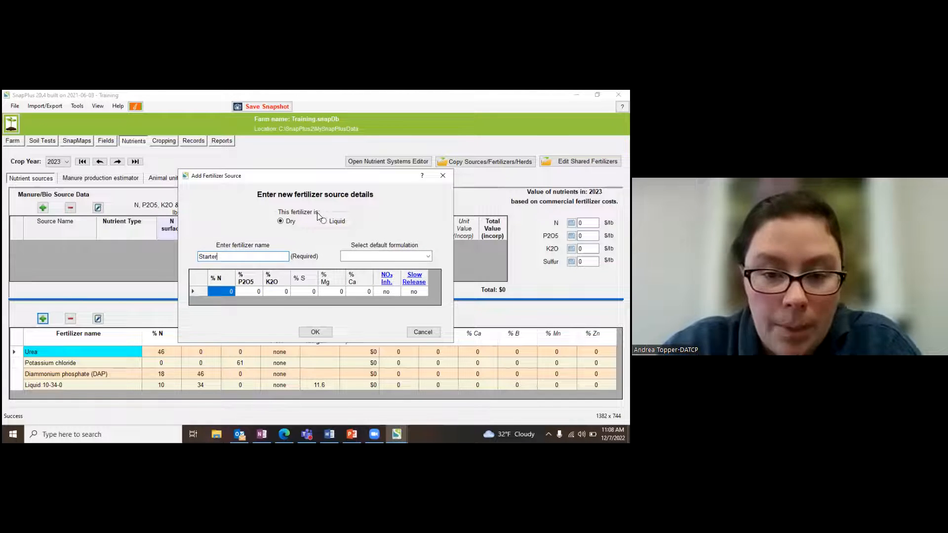
- Set the Starter fertilizer's N, P2O5 and K2O to 10 % each and save it to the fertilizer sources
{"action": "left_click", "coordinate": [231, 291]}
{"action": "type", "text": "10"}
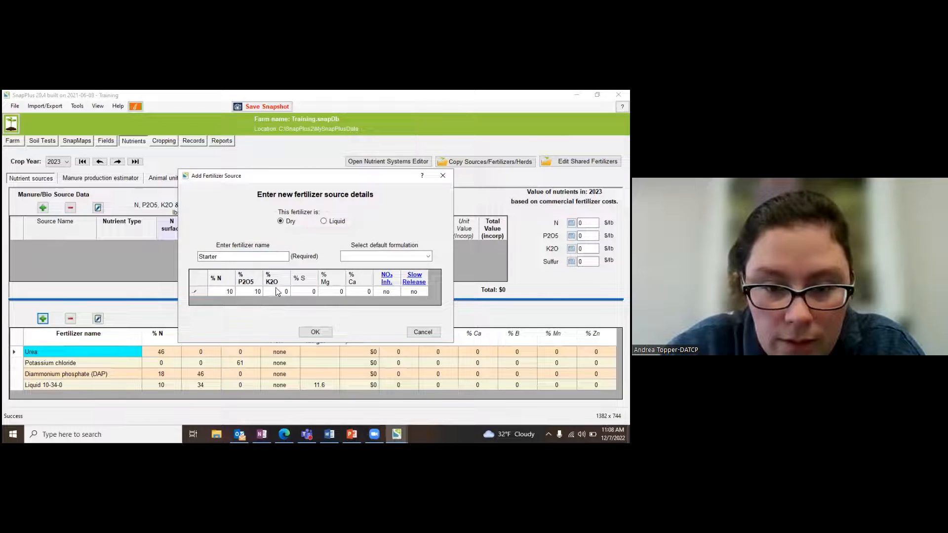
{"action": "type", "text": "10"}
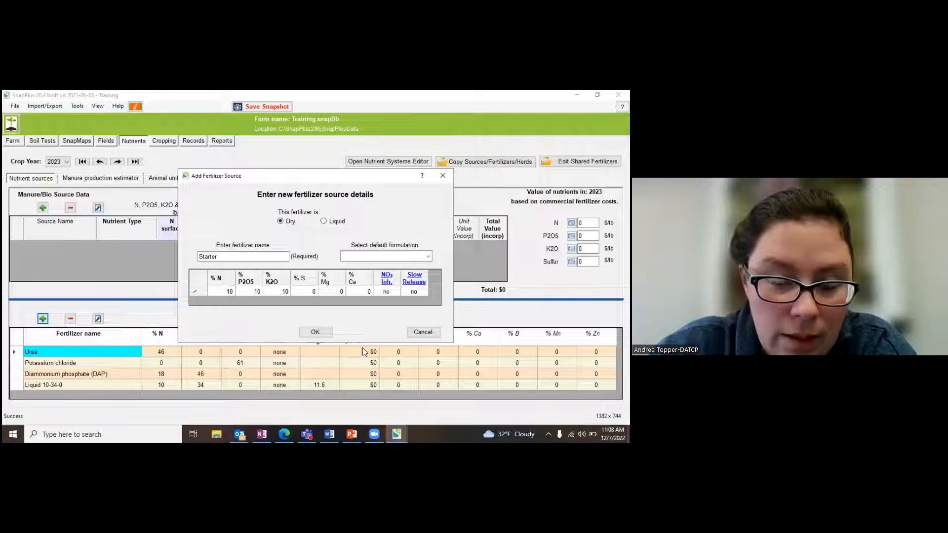
{"action": "left_click", "coordinate": [314, 333]}
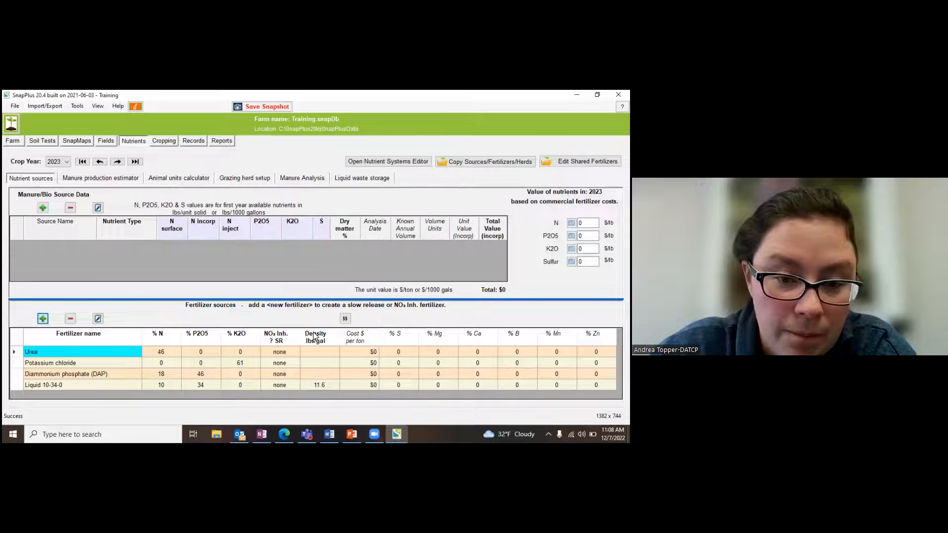
{"action": "scroll", "coordinate": [76, 376], "scroll_direction": "down", "scroll_amount": 1}
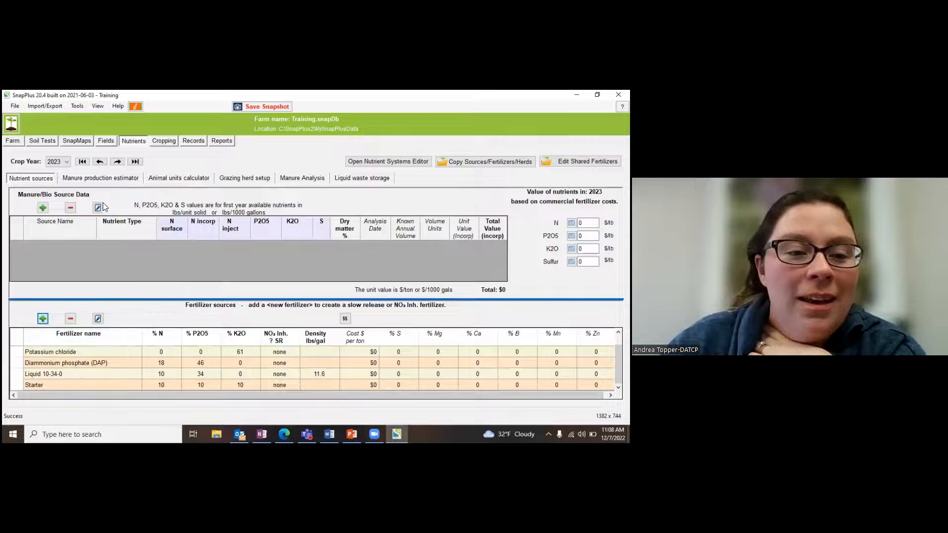
- Add all dairy animal categories to the 2023 livestock manure production estimator
{"action": "left_click", "coordinate": [94, 178]}
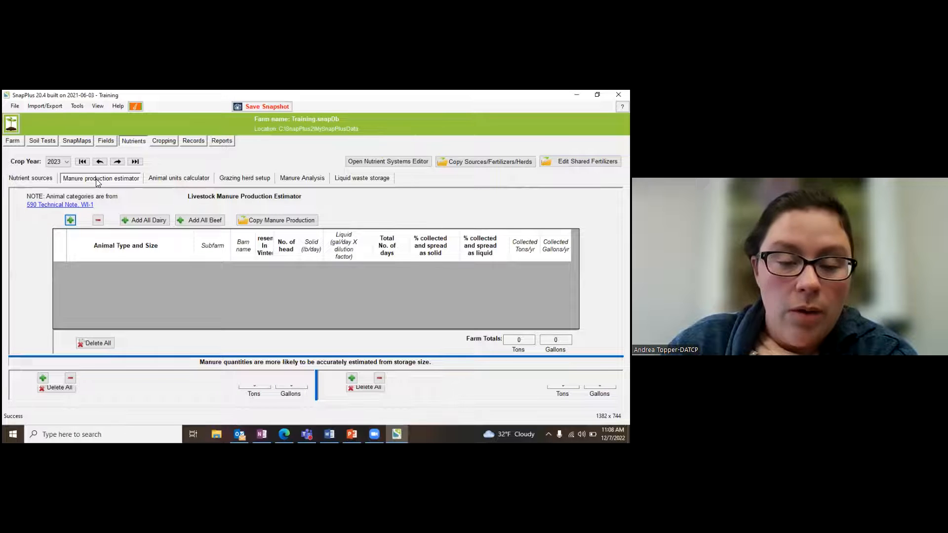
{"action": "left_click", "coordinate": [131, 223]}
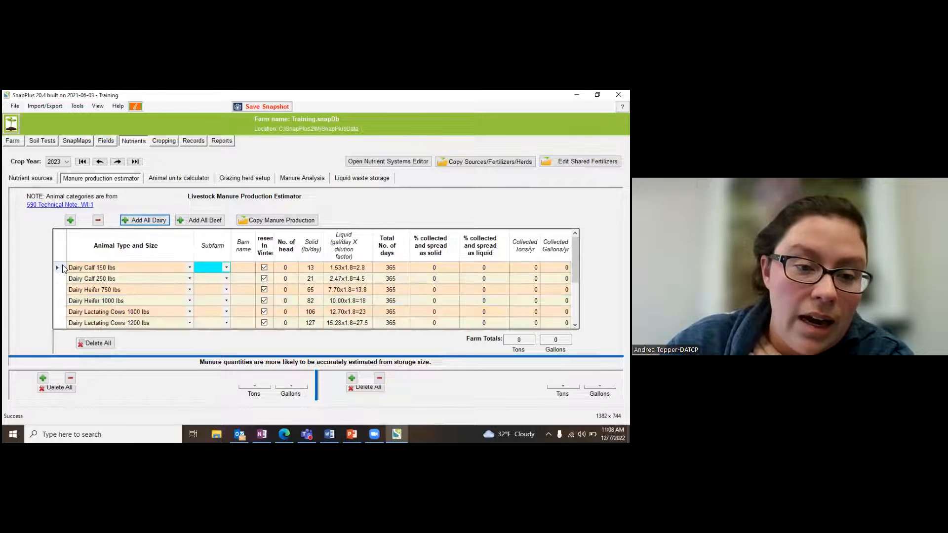
{"action": "scroll", "coordinate": [82, 267], "scroll_direction": "down", "scroll_amount": 2}
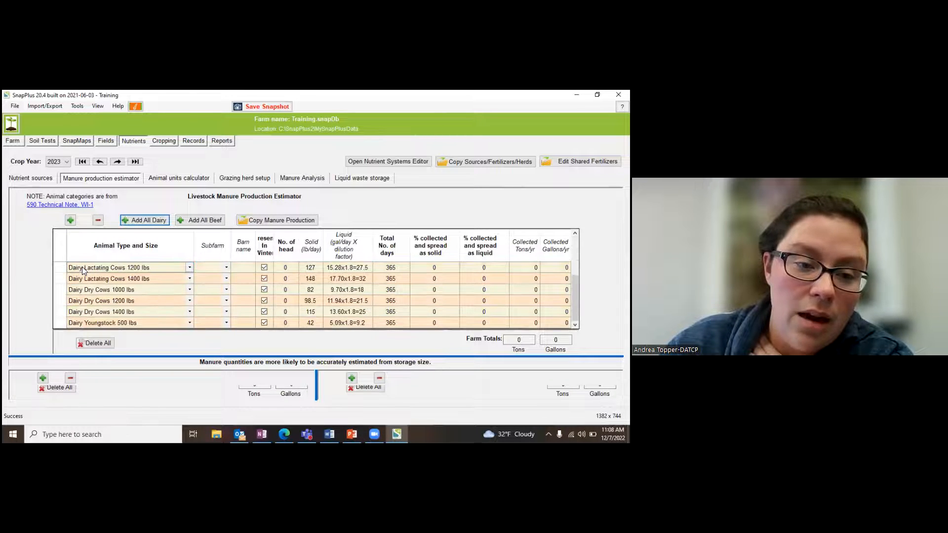
{"action": "scroll", "coordinate": [106, 322], "scroll_direction": "up", "scroll_amount": 2}
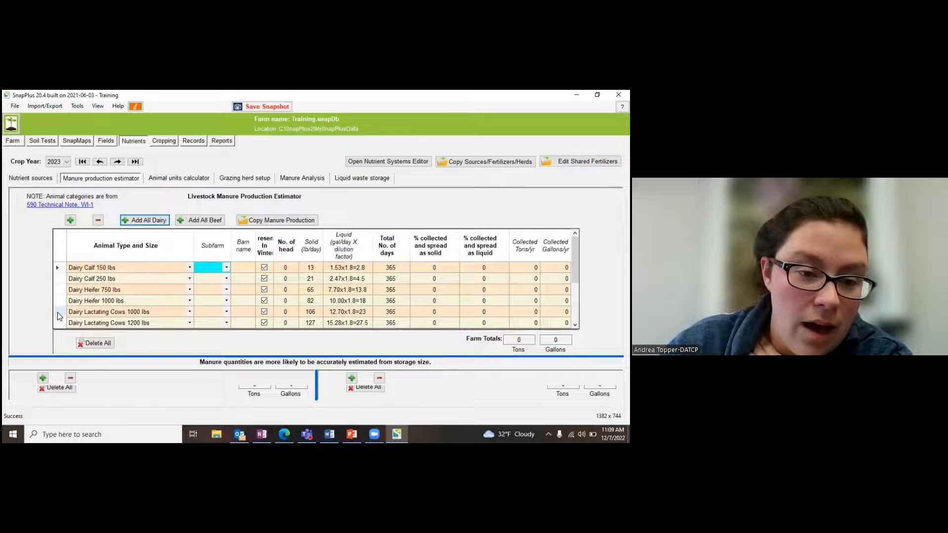
- Delete the Dairy Dry Cows 1200 lbs row from the manure production estimator
{"action": "scroll", "coordinate": [58, 316], "scroll_direction": "down", "scroll_amount": 2}
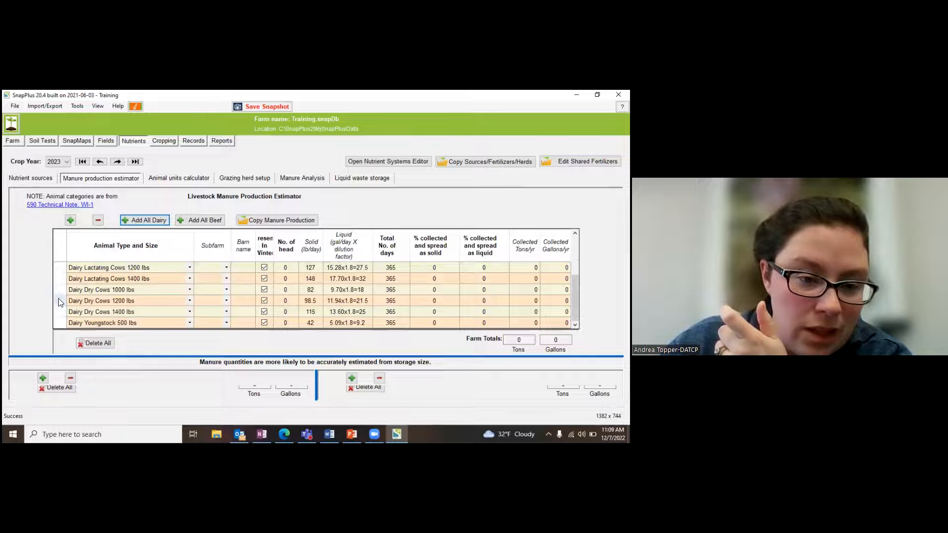
{"action": "left_click", "coordinate": [58, 301]}
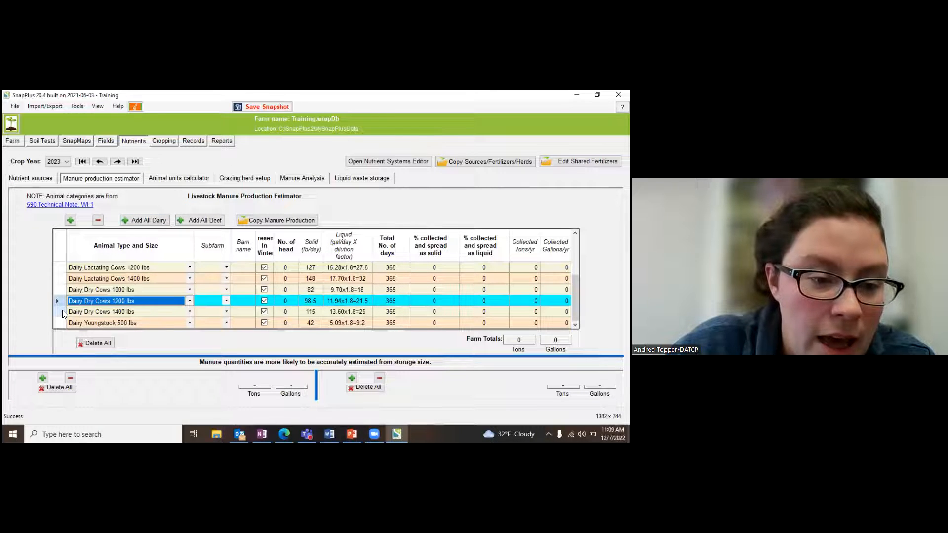
{"action": "left_click", "coordinate": [62, 311]}
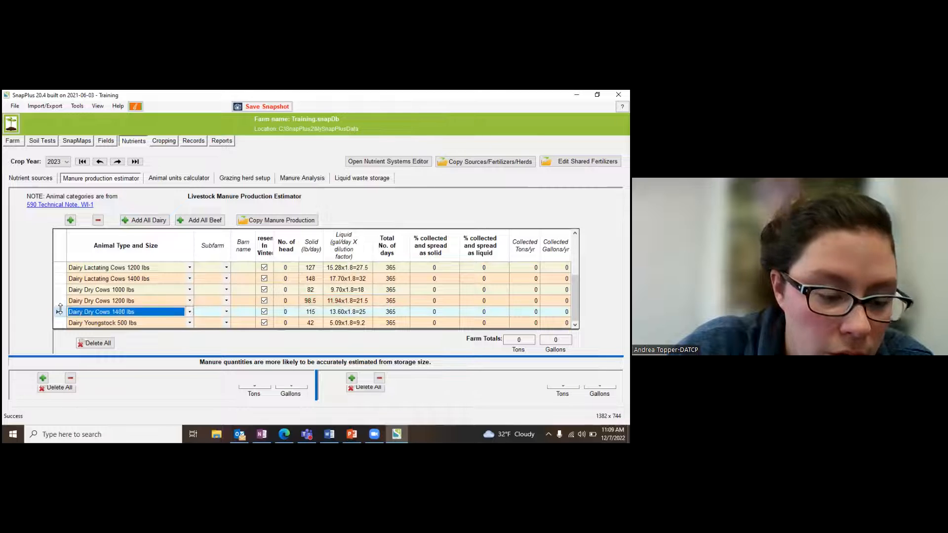
{"action": "left_click", "coordinate": [58, 300]}
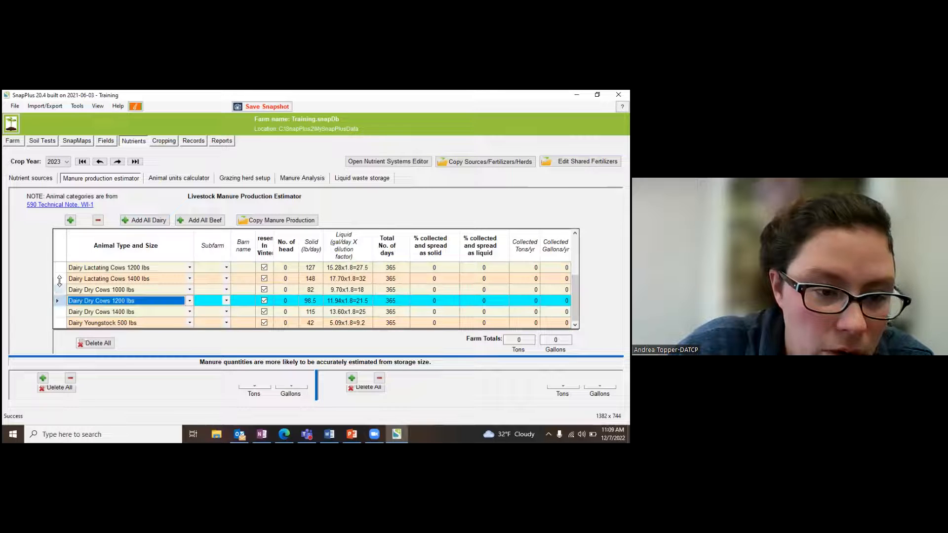
{"action": "left_click", "coordinate": [98, 220]}
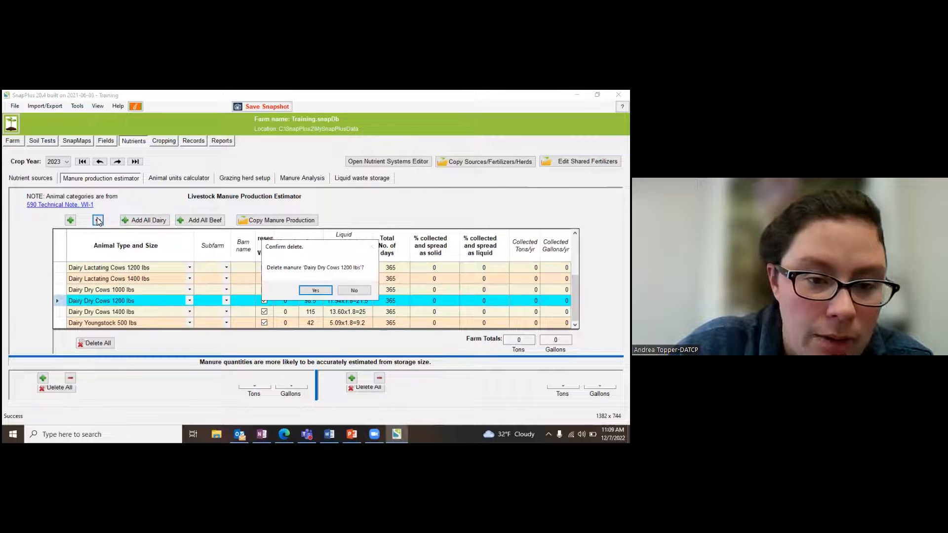
{"action": "left_click", "coordinate": [311, 291]}
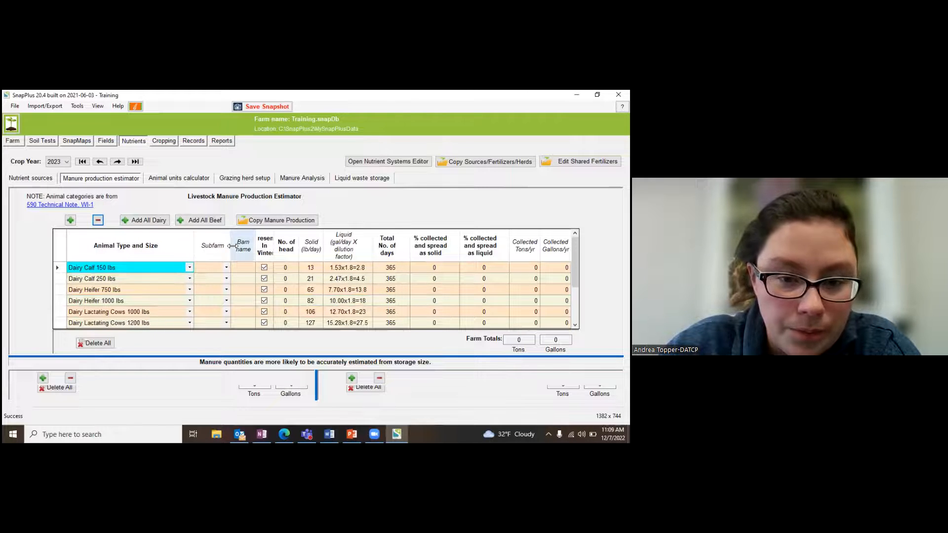
- Set Dairy Calf 250 lbs to 20 head, 100 % collected and spread as solid, and 190 total days
{"action": "left_click", "coordinate": [289, 280]}
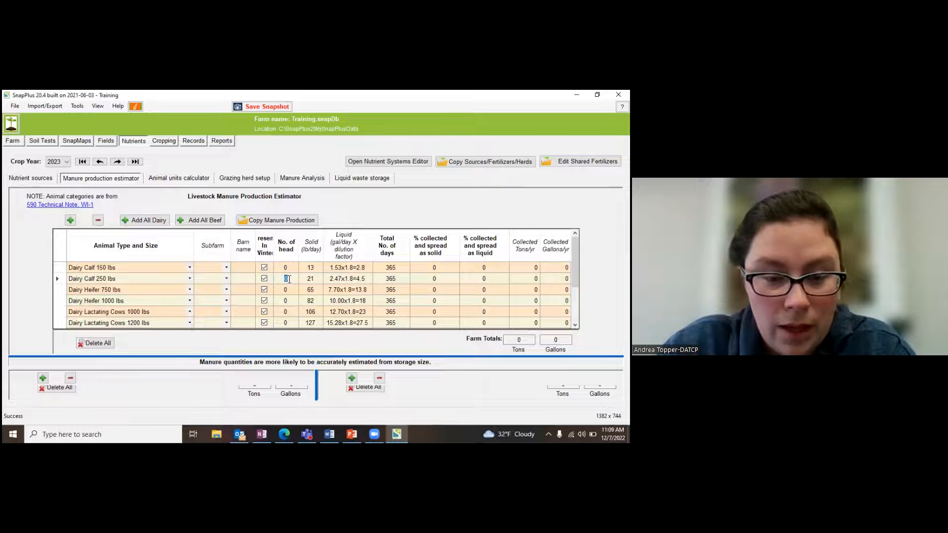
{"action": "type", "text": "20"}
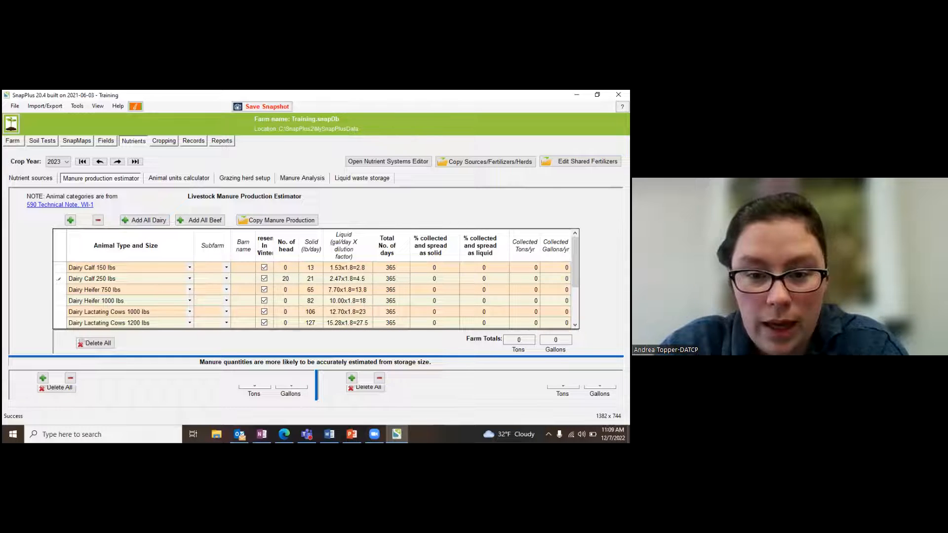
{"action": "left_click", "coordinate": [427, 281]}
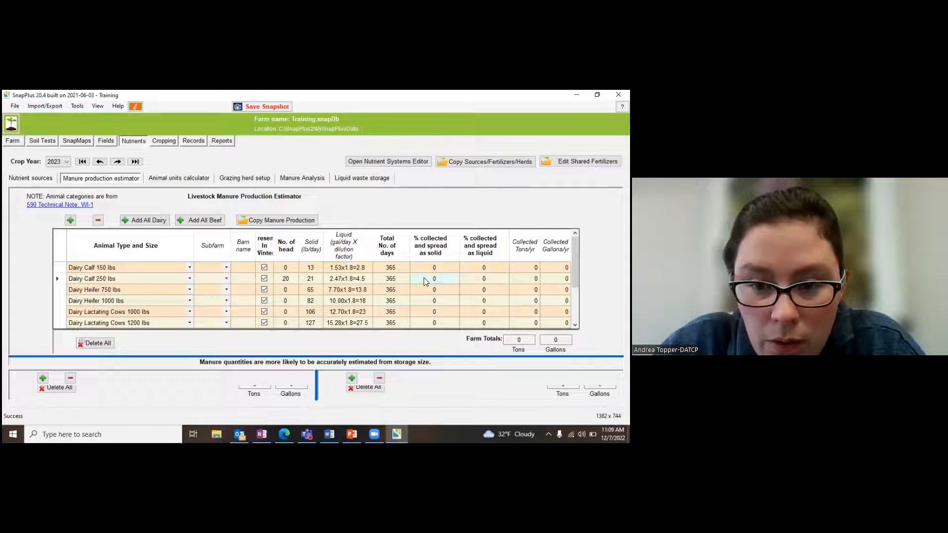
{"action": "left_click", "coordinate": [424, 278]}
{"action": "type", "text": "100"}
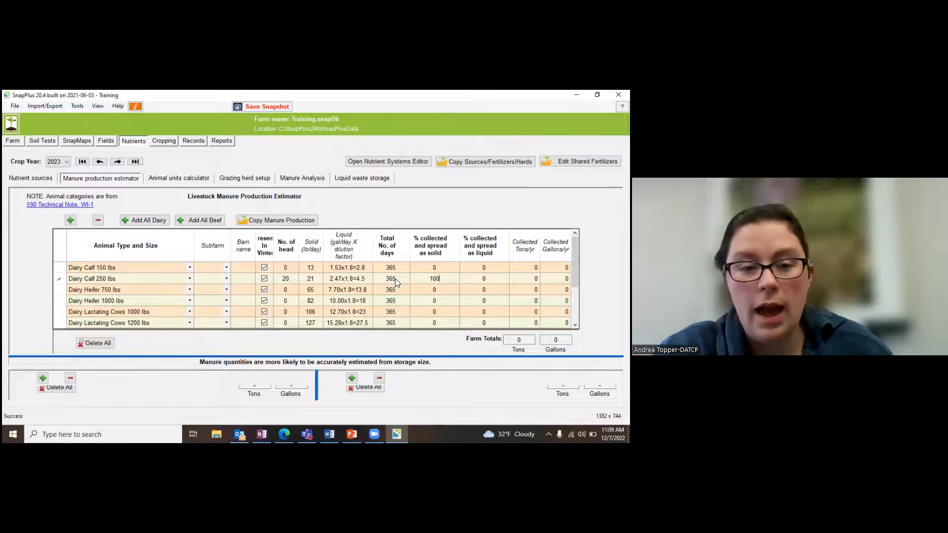
{"action": "left_click", "coordinate": [395, 279]}
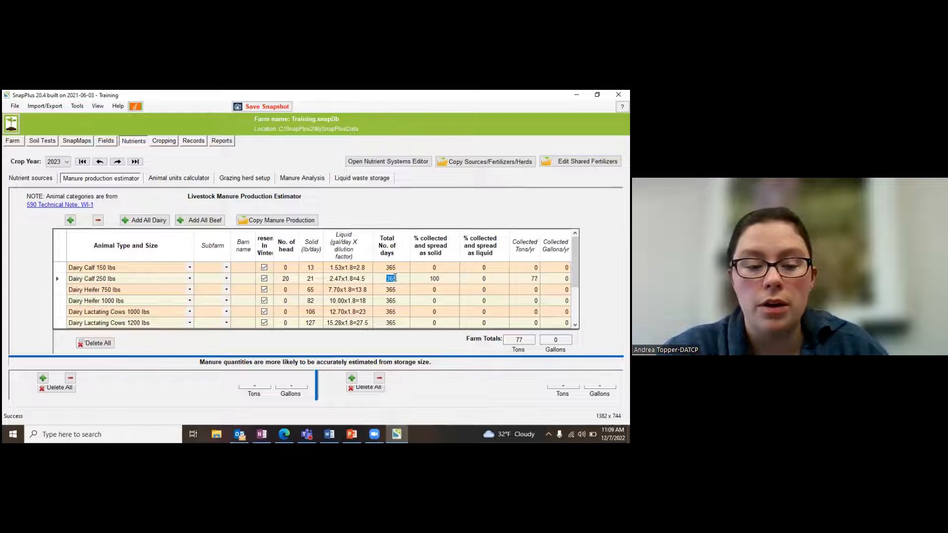
{"action": "type", "text": "190"}
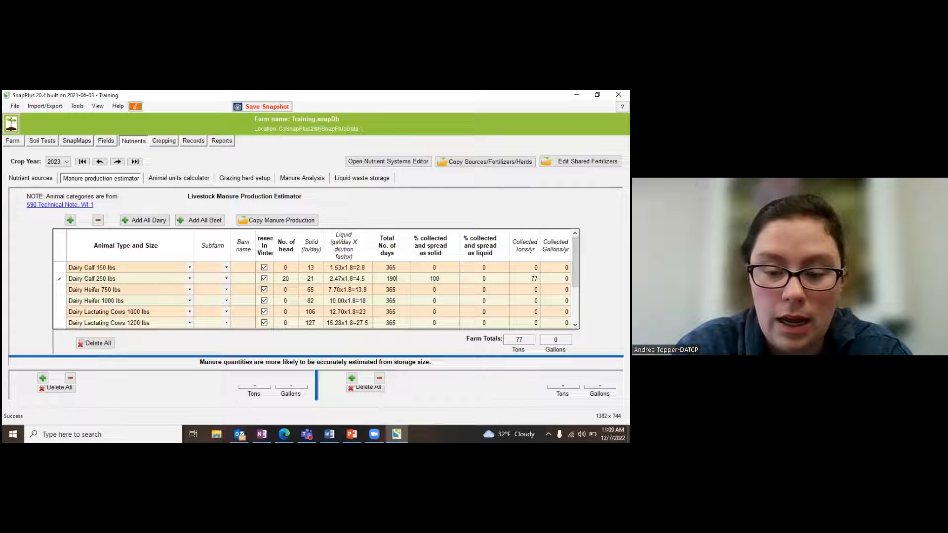
- Set Dairy Heifer 750 lbs to 10 head with 100 % collected and spread as solid
{"action": "left_click", "coordinate": [284, 288]}
{"action": "left_click", "coordinate": [284, 289]}
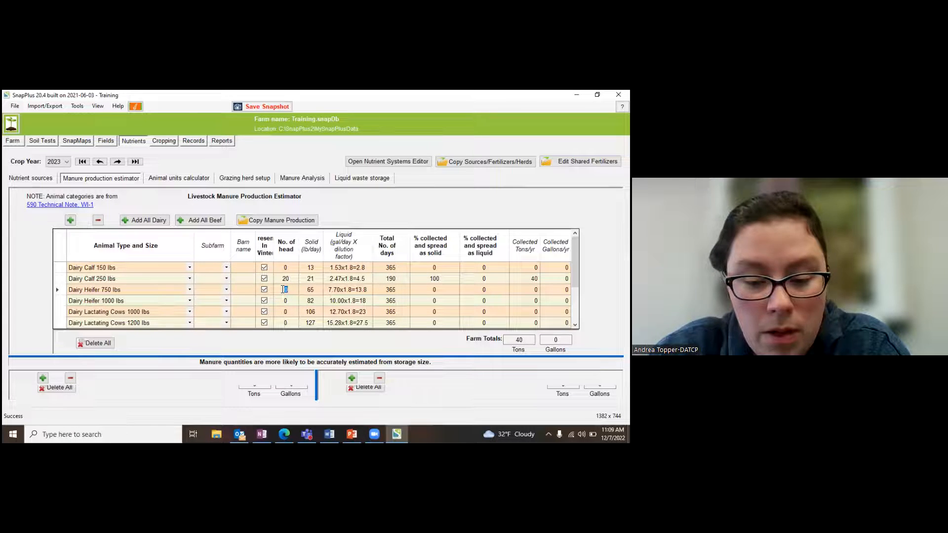
{"action": "type", "text": "10"}
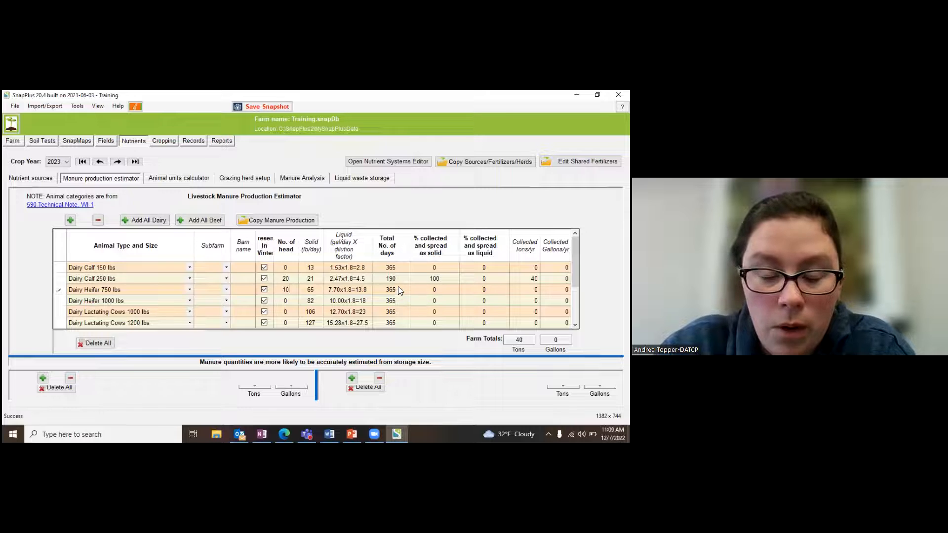
{"action": "left_click", "coordinate": [435, 289]}
{"action": "type", "text": "100"}
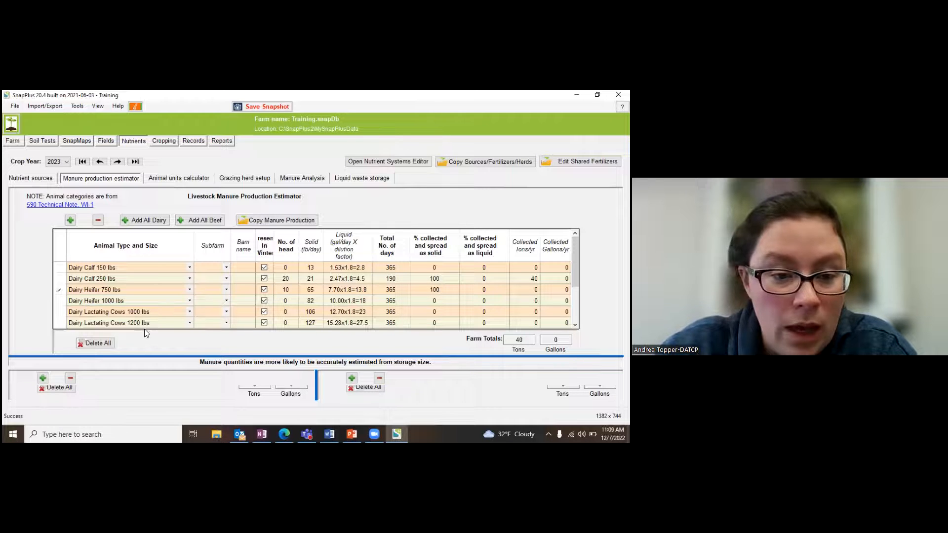
- Enter 70 head for Dairy Lactating Cows 1000 lbs and 30 head for Dairy Lactating Cows 1200 lbs
{"action": "left_click", "coordinate": [285, 311]}
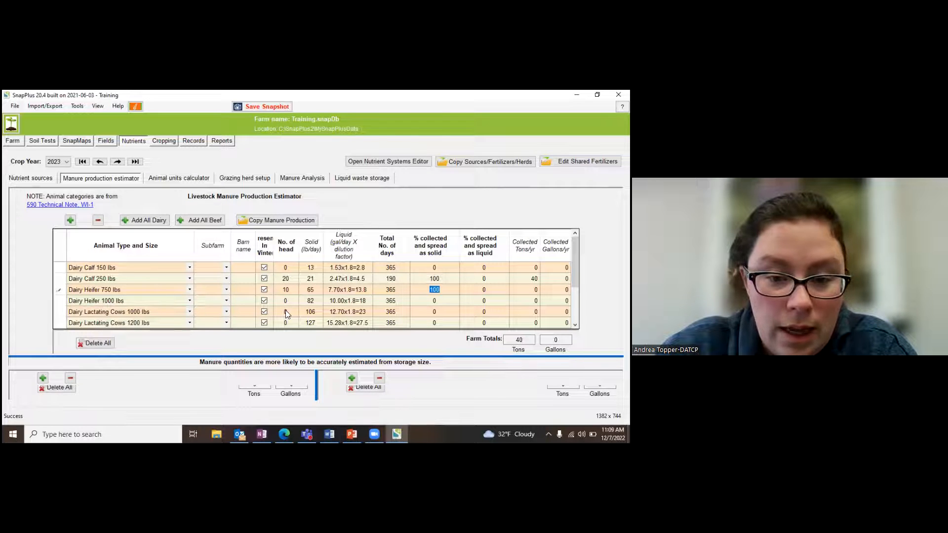
{"action": "type", "text": "70"}
{"action": "left_click", "coordinate": [293, 323]}
{"action": "type", "text": "30"}
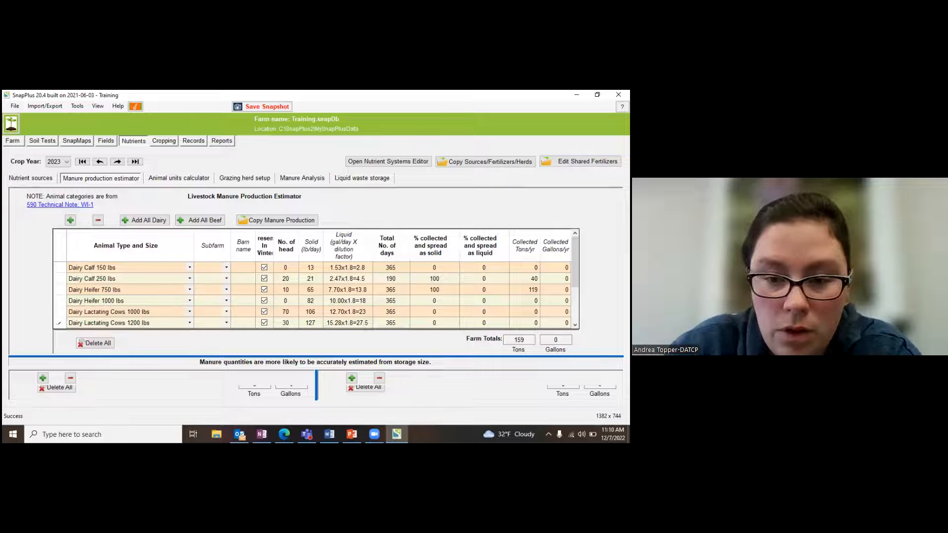
{"action": "key", "text": "Return"}
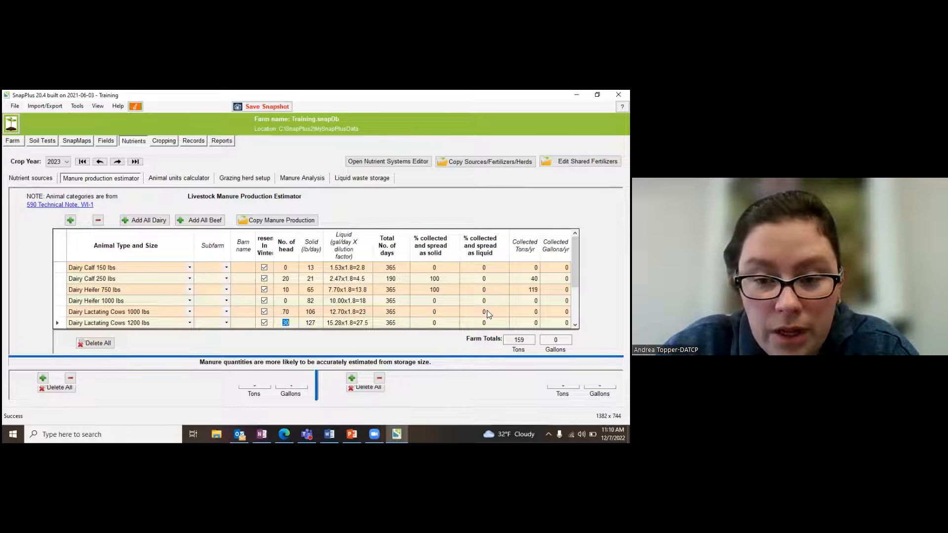
- Set the share collected and spread as liquid to 100 % for the 1000 lbs and 1200 lbs dairy lactating cows
{"action": "left_click", "coordinate": [484, 312]}
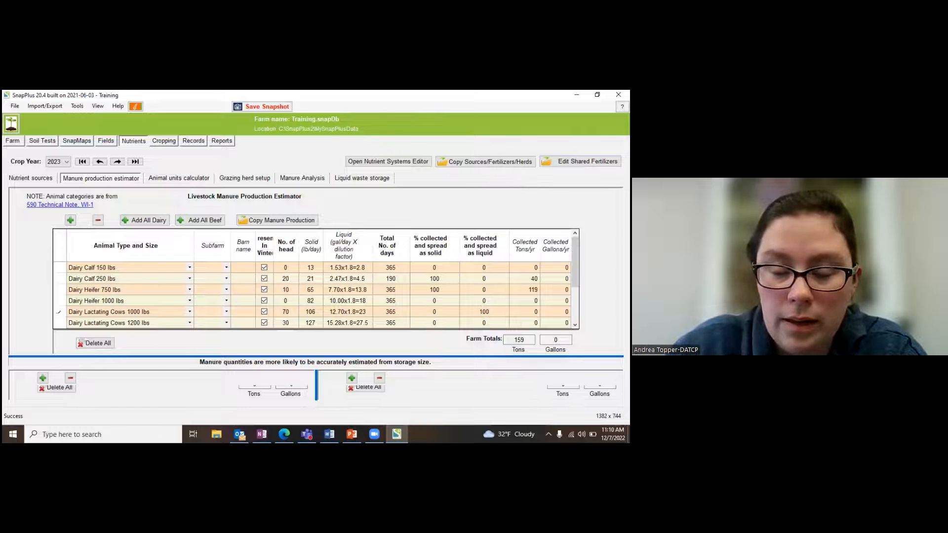
{"action": "key", "text": "Return"}
{"action": "left_click", "coordinate": [494, 324]}
{"action": "type", "text": "100"}
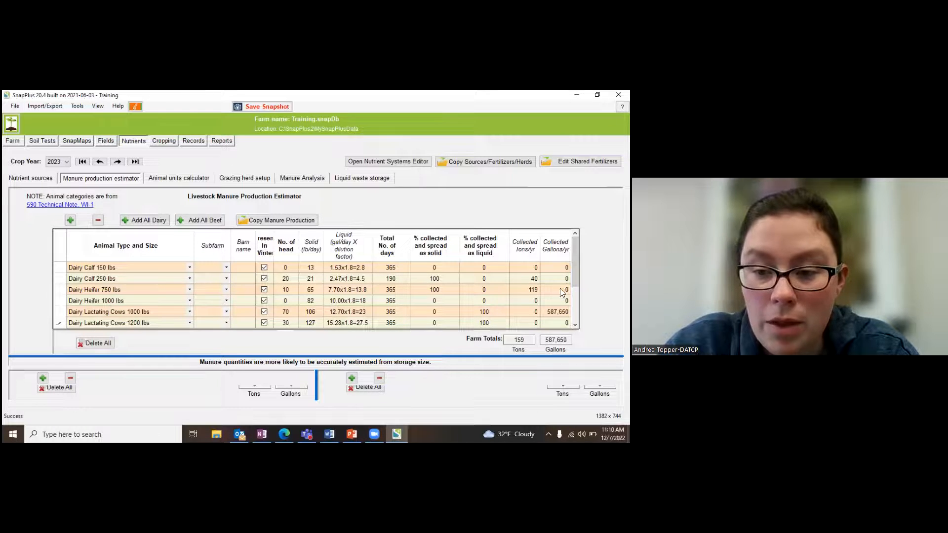
- Copy the farm's total collected gallons from the livestock manure production estimator
{"action": "left_click_drag", "start_coordinate": [575, 249], "coordinate": [575, 285]}
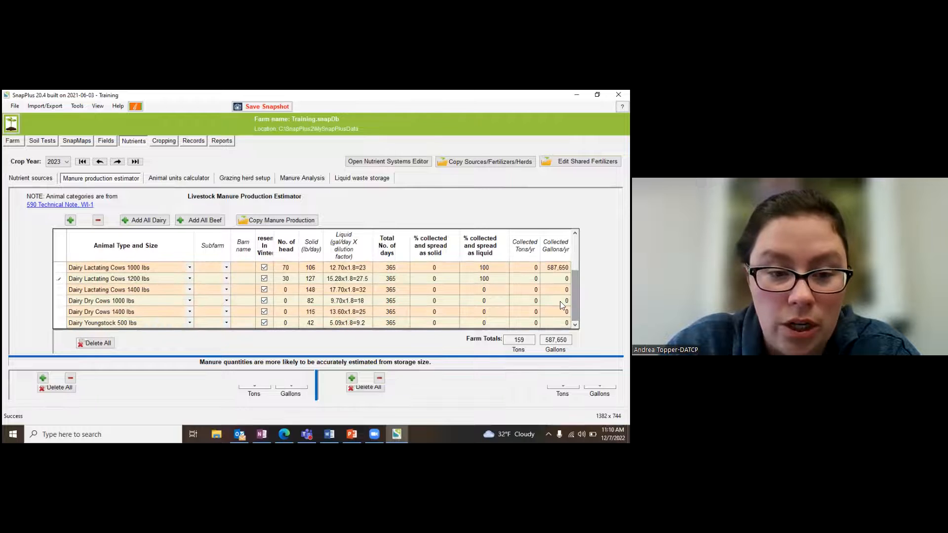
{"action": "left_click", "coordinate": [527, 341]}
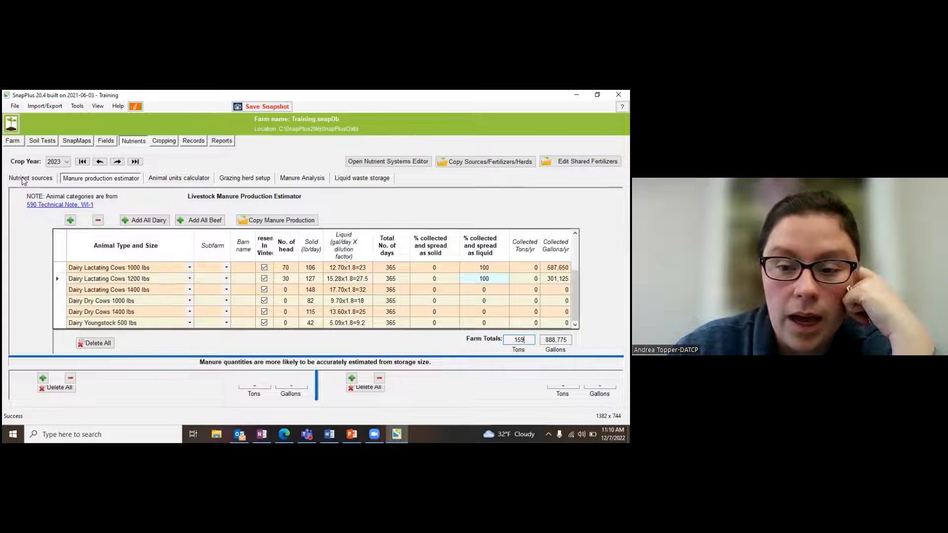
{"action": "left_click", "coordinate": [530, 339]}
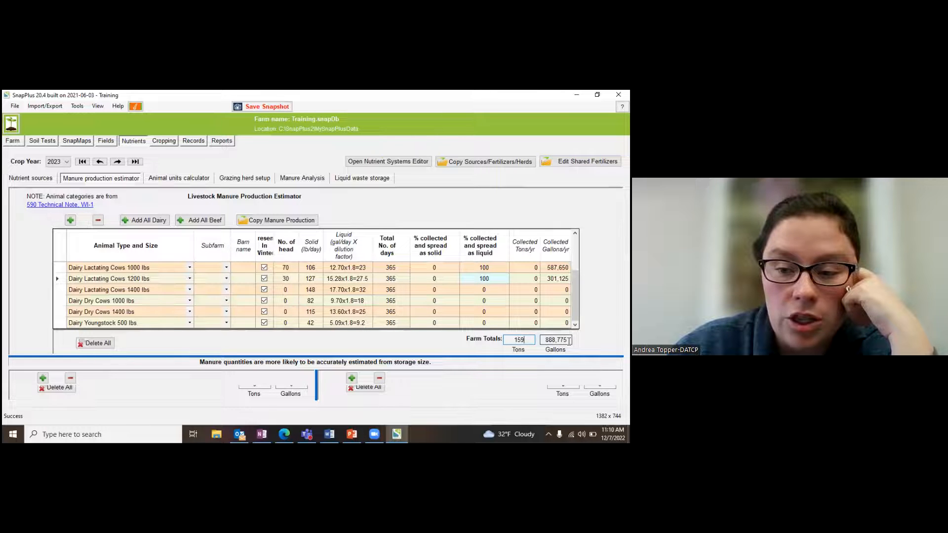
{"action": "left_click_drag", "start_coordinate": [567, 340], "coordinate": [547, 339]}
{"action": "right_click", "coordinate": [549, 340]}
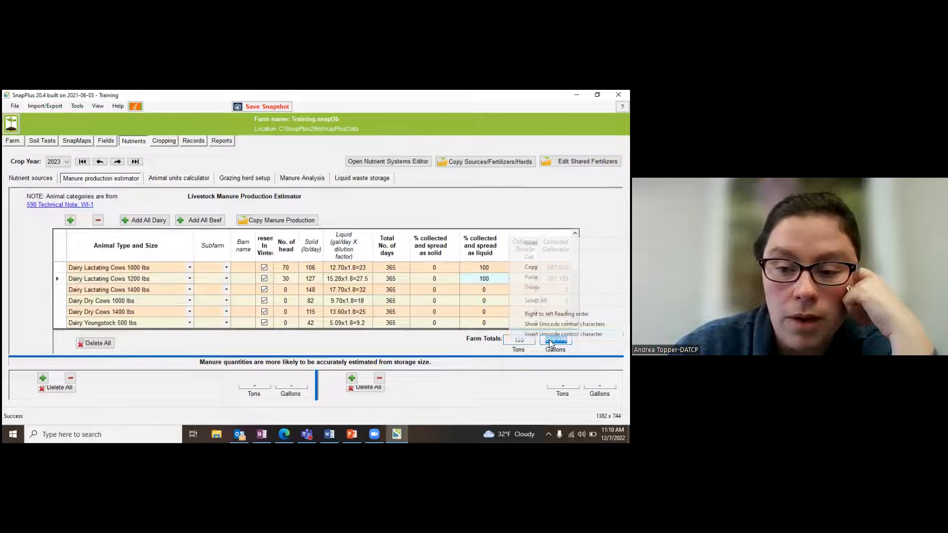
{"action": "left_click", "coordinate": [526, 269]}
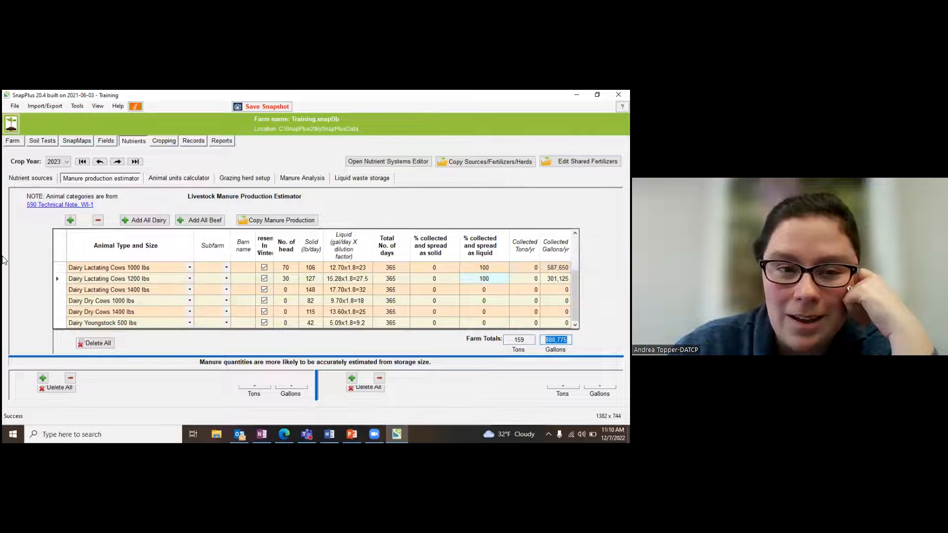
- Add a manure source of type Dairy, liquid to the 2023 nutrient sources
{"action": "left_click", "coordinate": [26, 177]}
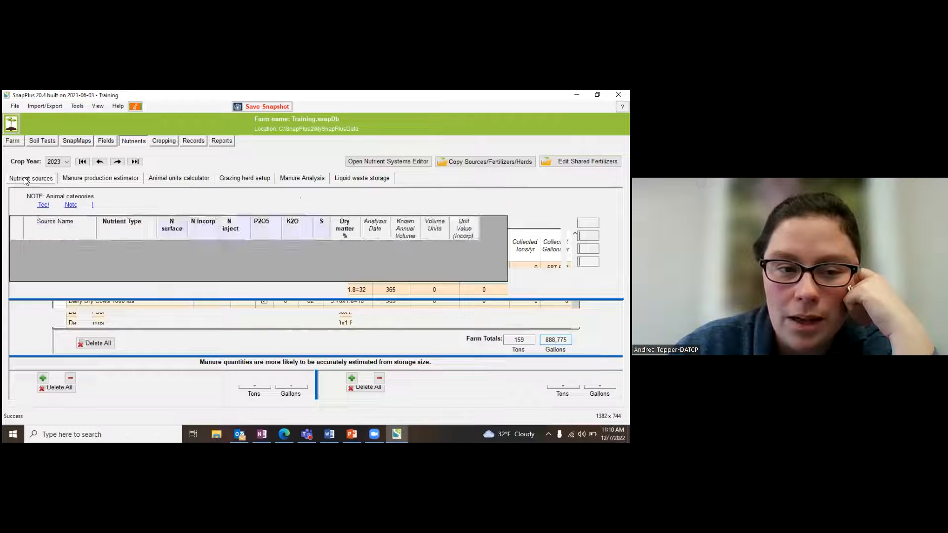
{"action": "left_click", "coordinate": [43, 208]}
{"action": "left_click", "coordinate": [294, 255]}
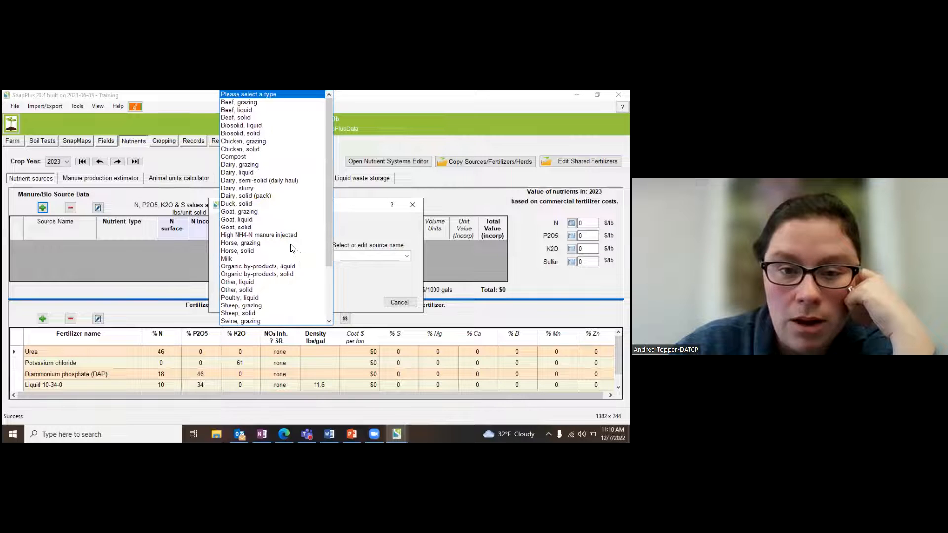
{"action": "left_click", "coordinate": [250, 172]}
{"action": "left_click", "coordinate": [315, 302]}
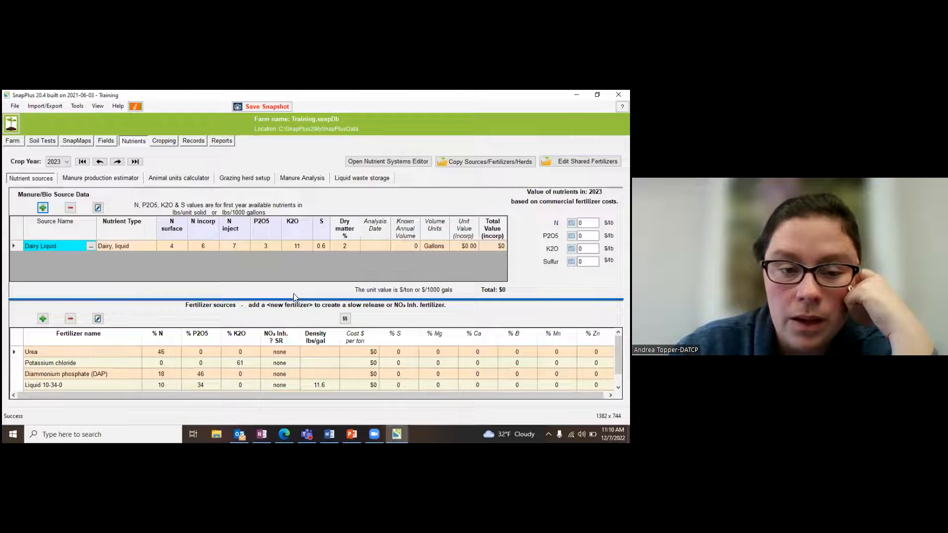
- Paste the copied total of 888,775 gallons as the known annual volume of the Dairy Liquid source
{"action": "left_click", "coordinate": [413, 244]}
{"action": "right_click", "coordinate": [414, 244]}
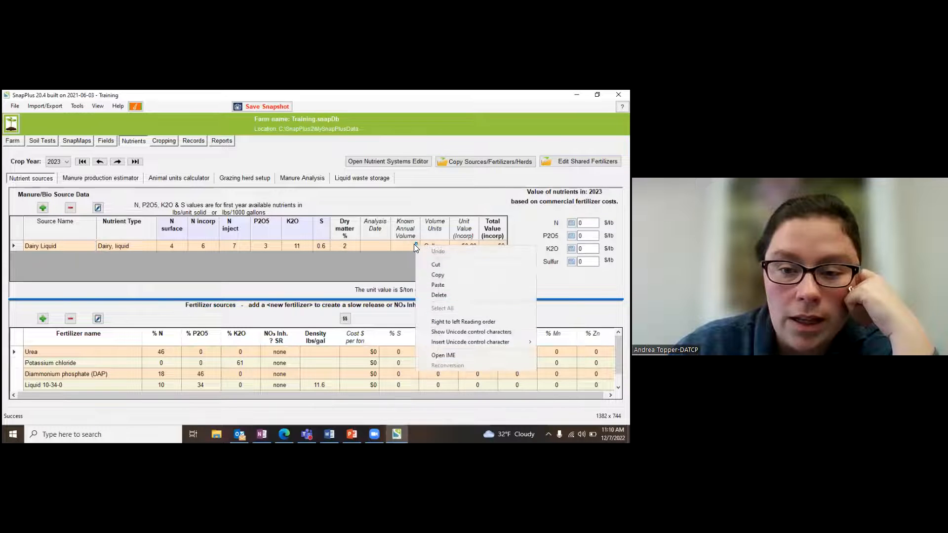
{"action": "left_click", "coordinate": [431, 285]}
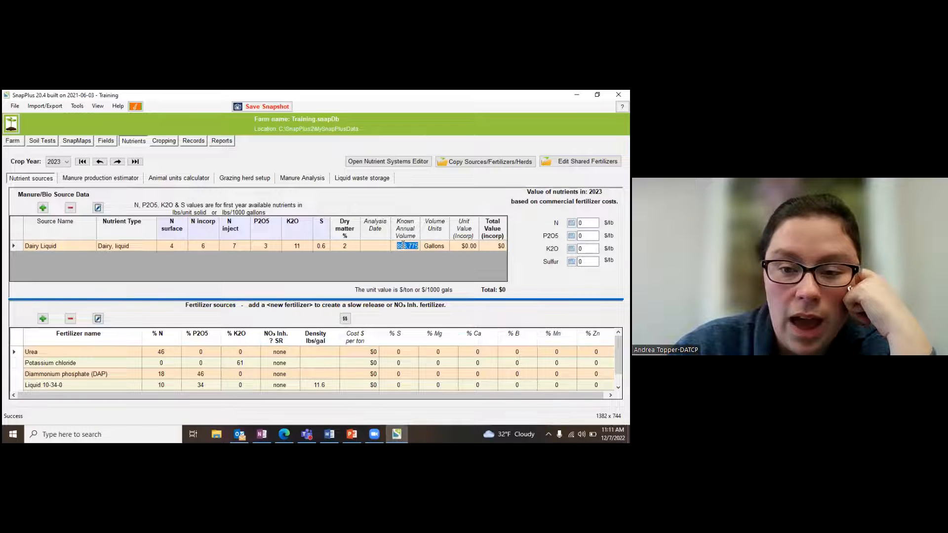
- Add a second manure source of type Dairy, solid (pack) to the 2023 nutrient sources
{"action": "left_click", "coordinate": [43, 207]}
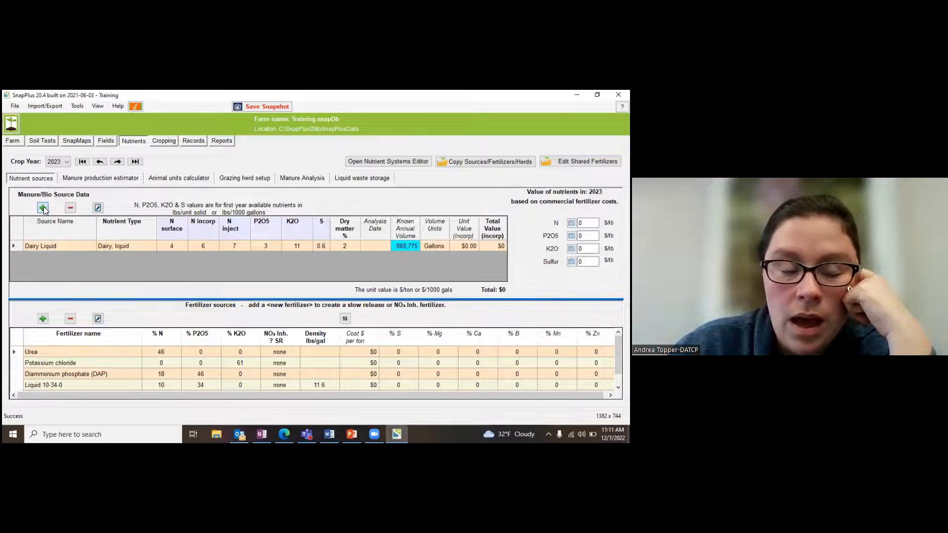
{"action": "left_click", "coordinate": [299, 256]}
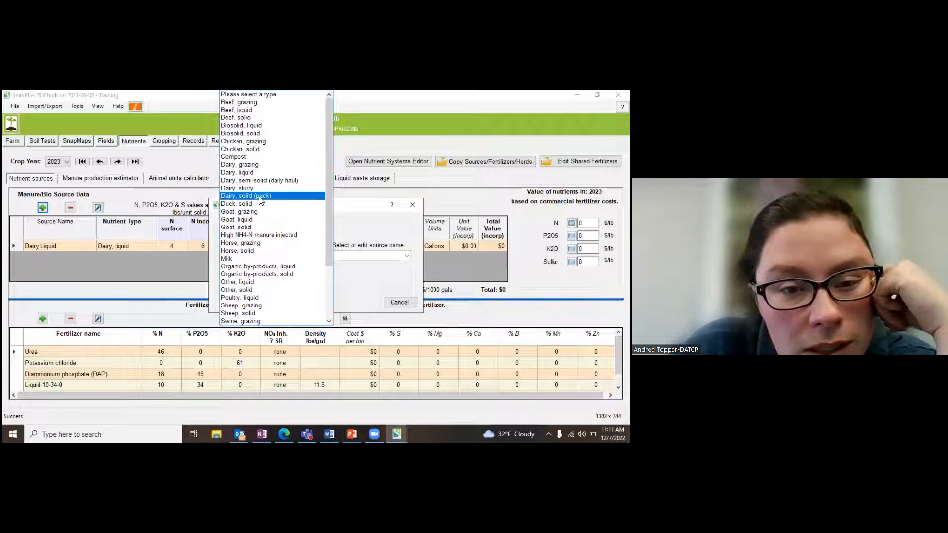
{"action": "left_click", "coordinate": [253, 196]}
{"action": "left_click", "coordinate": [313, 304]}
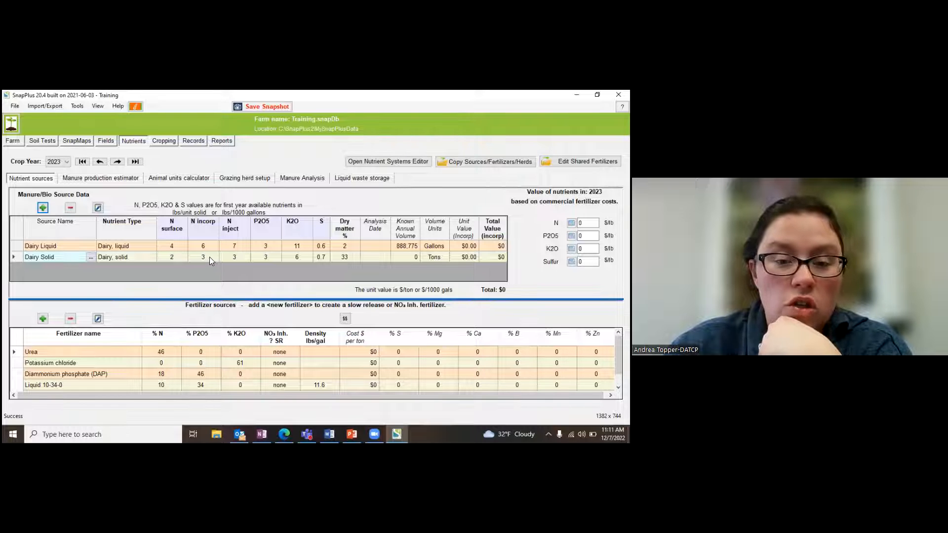
- Check the estimator's farm total in tons and set the Dairy Solid source's known annual volume to 159 tons
{"action": "left_click", "coordinate": [98, 179]}
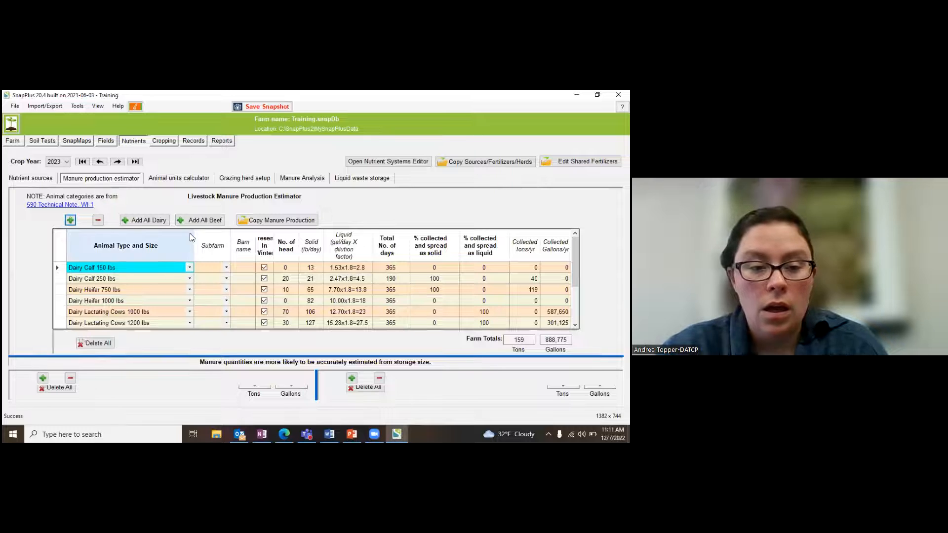
{"action": "left_click", "coordinate": [29, 176]}
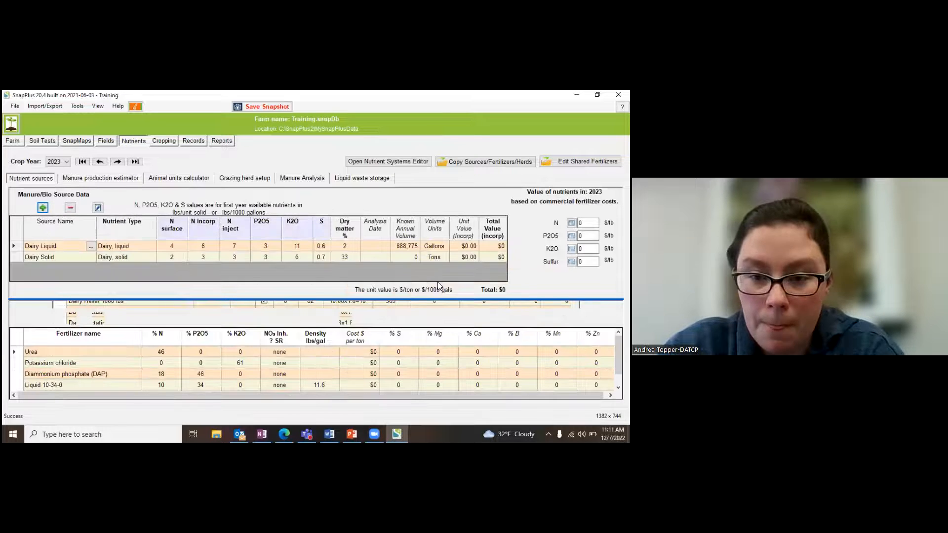
{"action": "left_click", "coordinate": [410, 256]}
{"action": "type", "text": "159"}
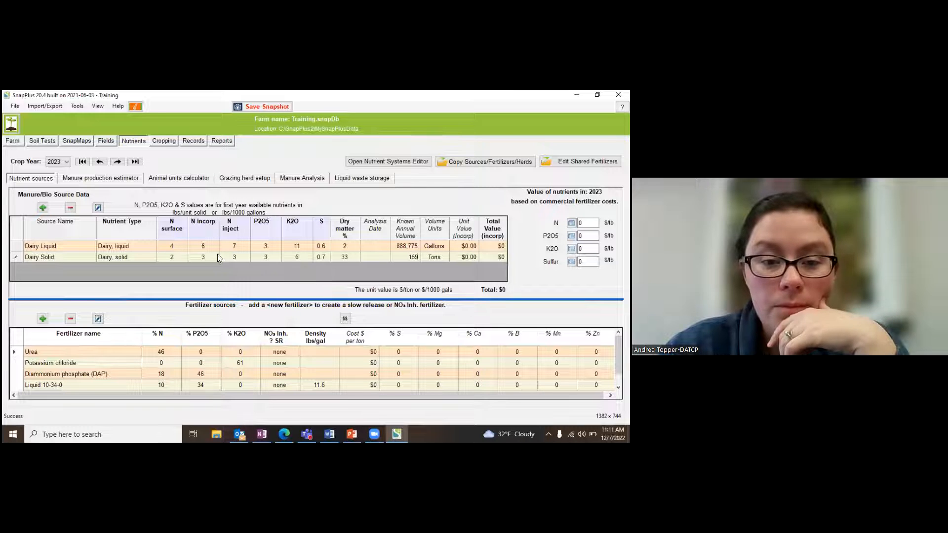
- Set the Dairy Liquid source's surface nitrogen value to 8 and its incorporated nitrogen value to 5
{"action": "left_click", "coordinate": [177, 246]}
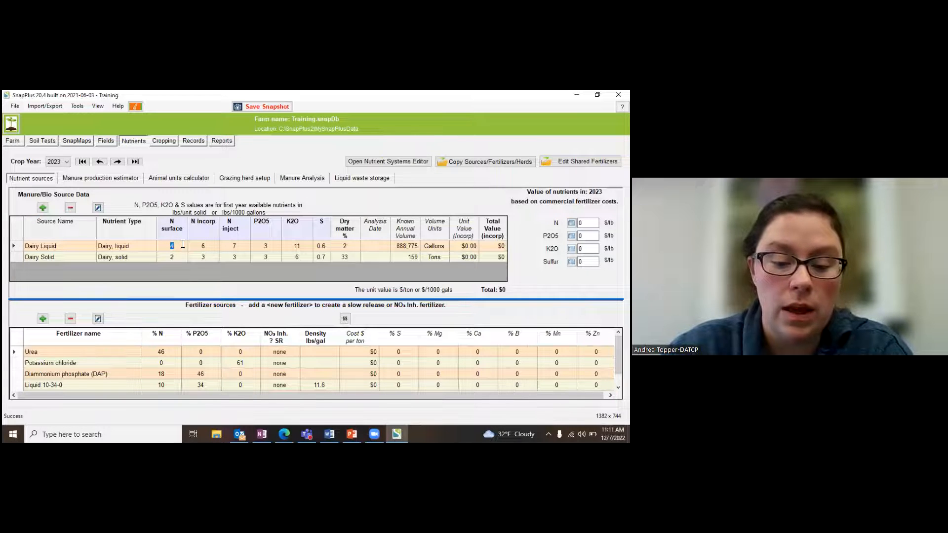
{"action": "type", "text": "8"}
{"action": "left_click", "coordinate": [205, 246]}
{"action": "type", "text": "5"}
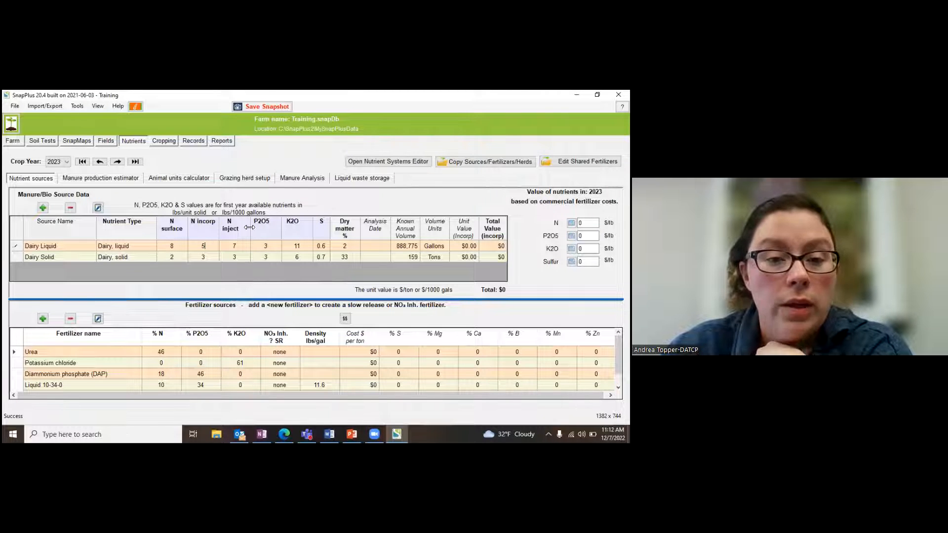
- Create a new grazing herd named Cow/calf with Beef as its animal group
{"action": "left_click", "coordinate": [235, 181]}
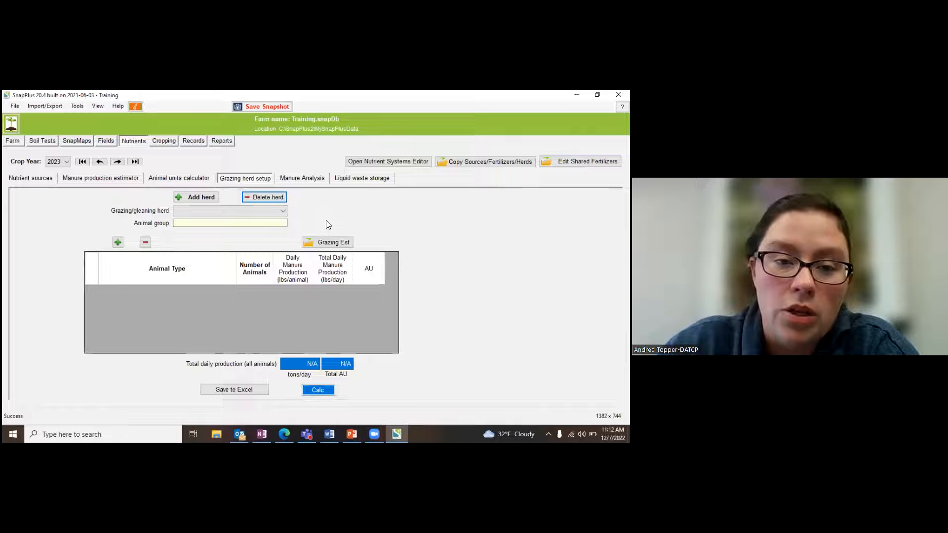
{"action": "left_click", "coordinate": [195, 199]}
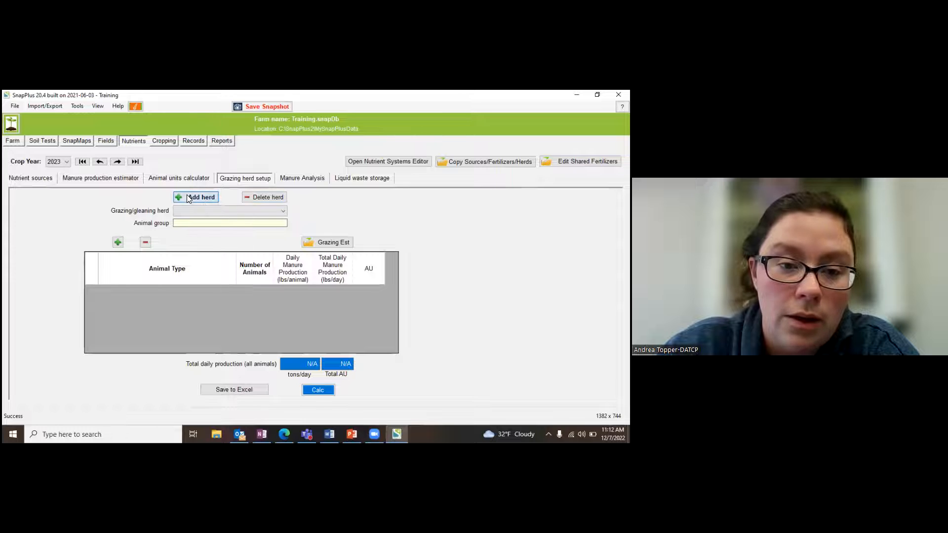
{"action": "type", "text": "Hefier"}
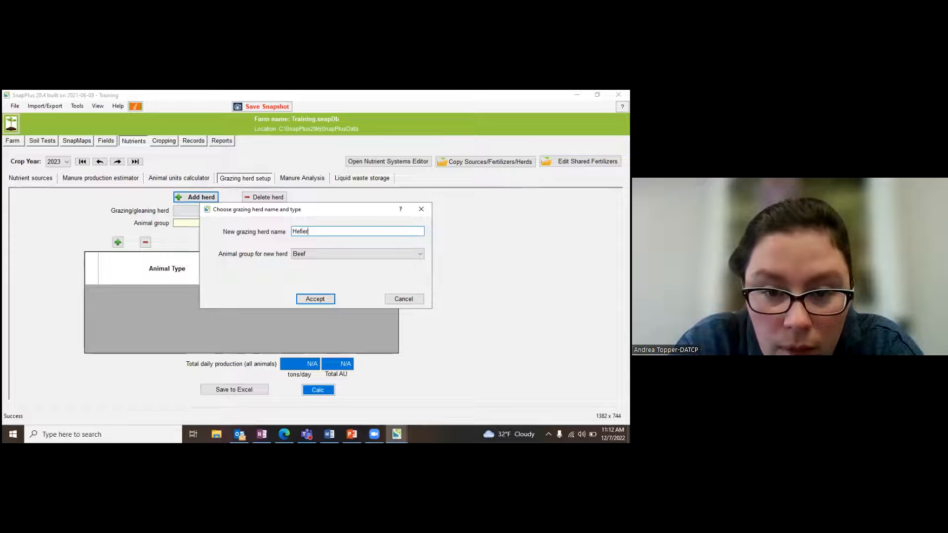
{"action": "key", "text": "BackSpace"}
{"action": "key", "text": "BackSpace"}
{"action": "key", "text": "BackSpace"}
{"action": "key", "text": "BackSpace"}
{"action": "key", "text": "BackSpace"}
{"action": "key", "text": "BackSpace"}
{"action": "type", "text": "Cow/calf"}
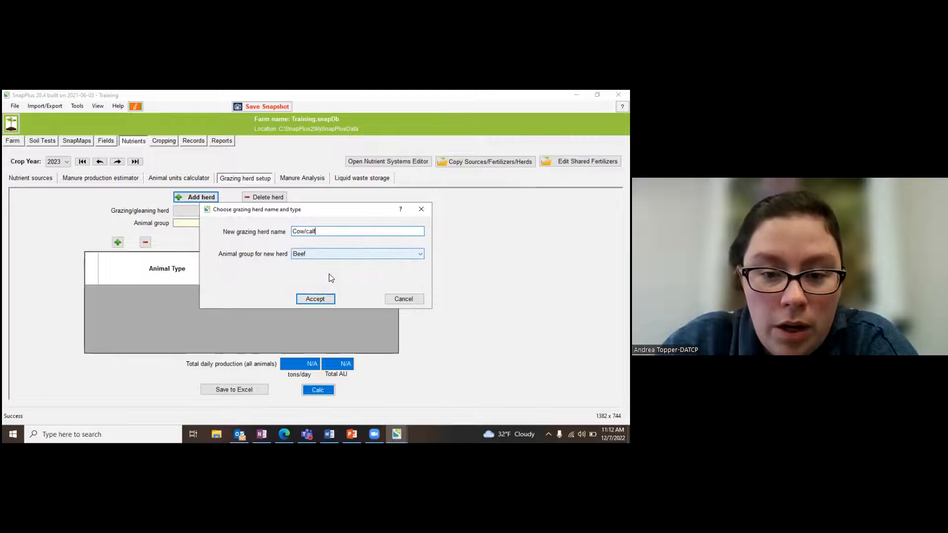
{"action": "left_click", "coordinate": [316, 299]}
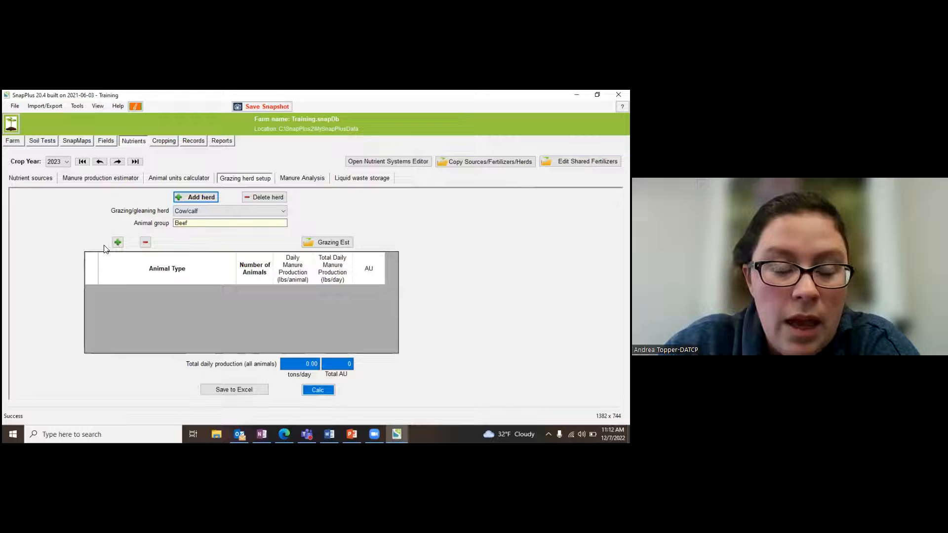
- Add 10 animals of type 1,000 lbs Beef Cow to the Cow/calf herd
{"action": "left_click", "coordinate": [117, 243]}
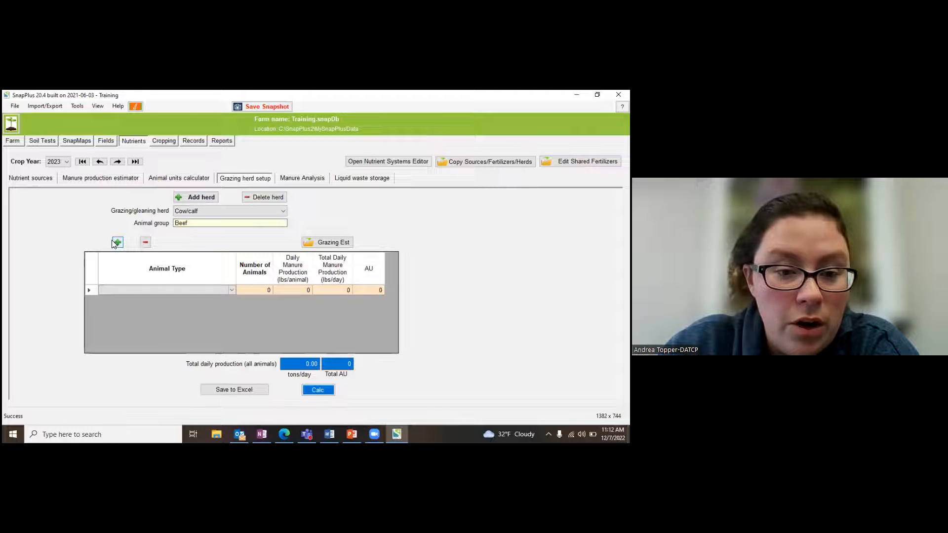
{"action": "left_click", "coordinate": [231, 290]}
{"action": "left_click", "coordinate": [231, 290]}
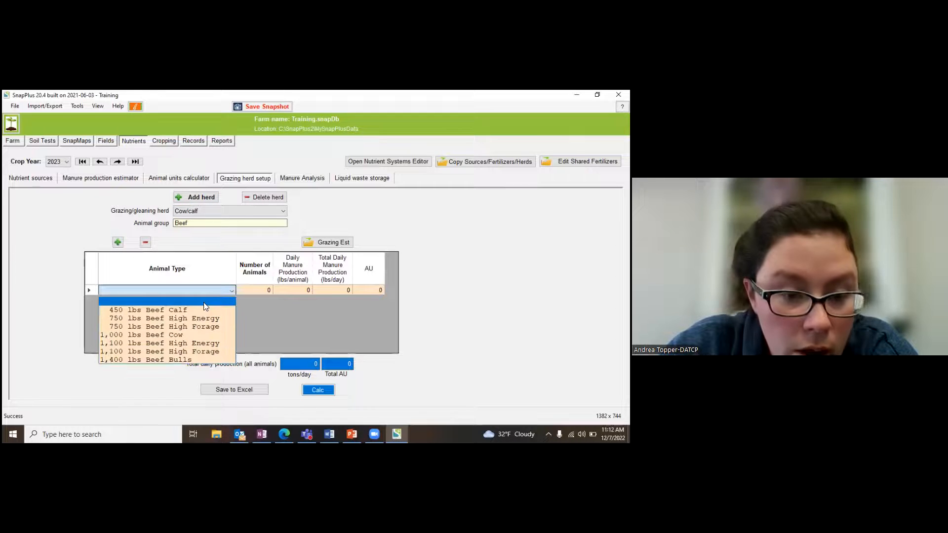
{"action": "left_click", "coordinate": [149, 336]}
{"action": "left_click", "coordinate": [268, 290]}
{"action": "type", "text": "10"}
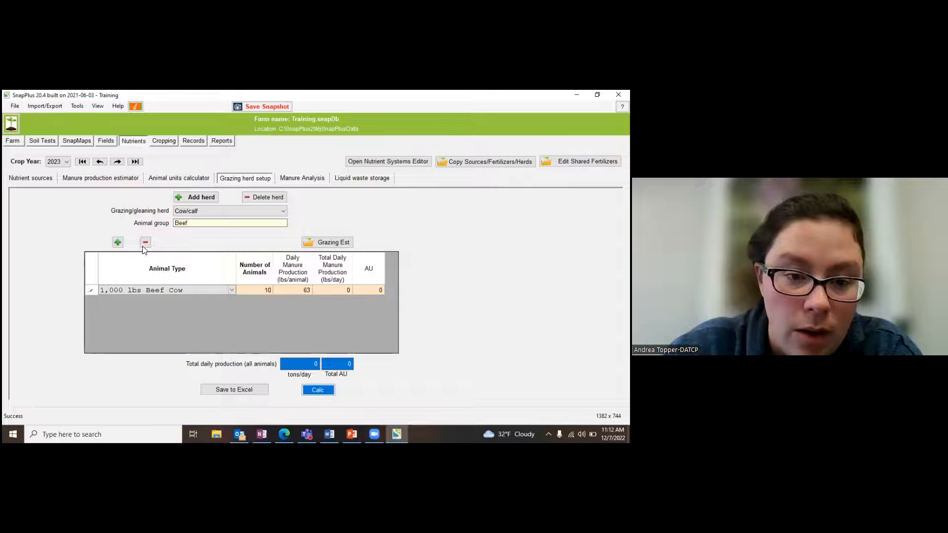
- Add 10 animals of type 450 lbs Beef Calf to the Cow/calf herd and calculate its daily manure production
{"action": "left_click", "coordinate": [118, 241]}
{"action": "left_click", "coordinate": [229, 297]}
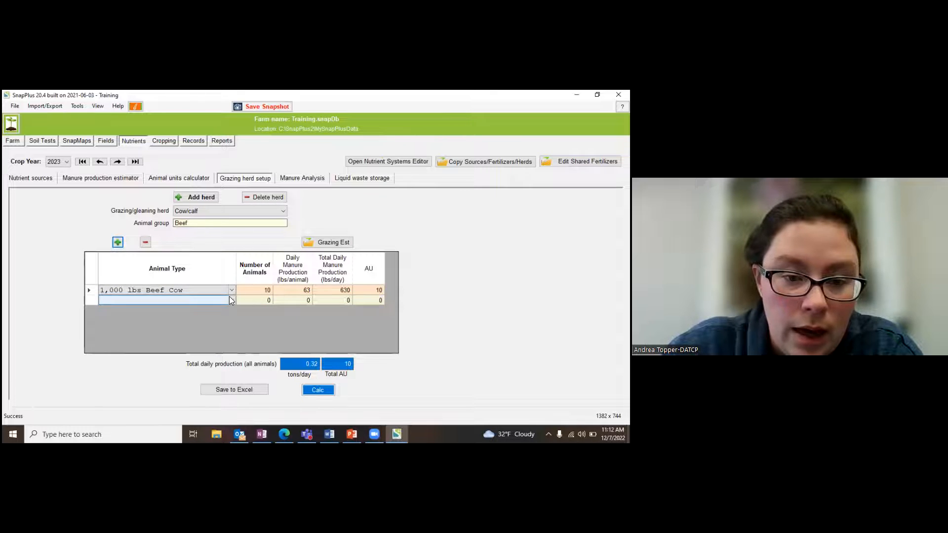
{"action": "left_click", "coordinate": [229, 297]}
{"action": "left_click", "coordinate": [157, 320]}
{"action": "left_click", "coordinate": [264, 302]}
{"action": "type", "text": "1"}
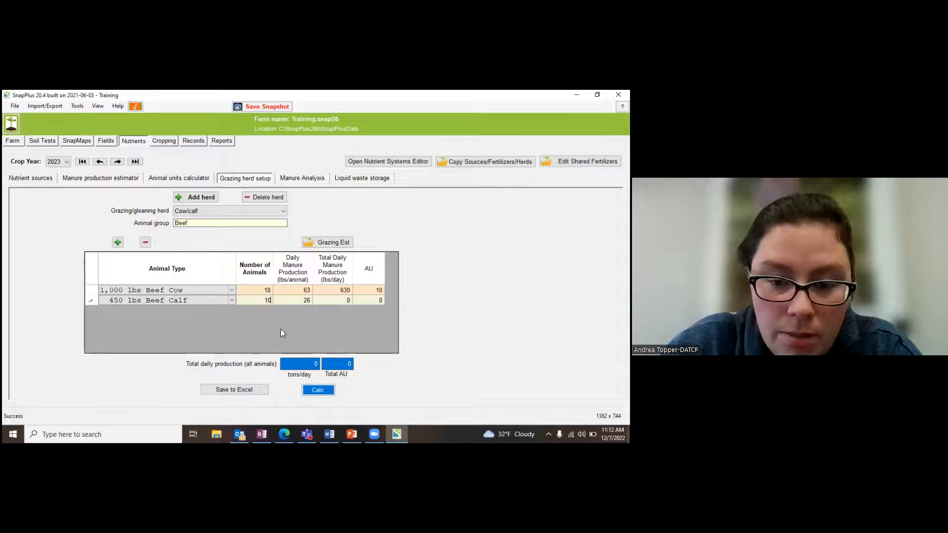
{"action": "type", "text": "0"}
{"action": "left_click", "coordinate": [318, 390]}
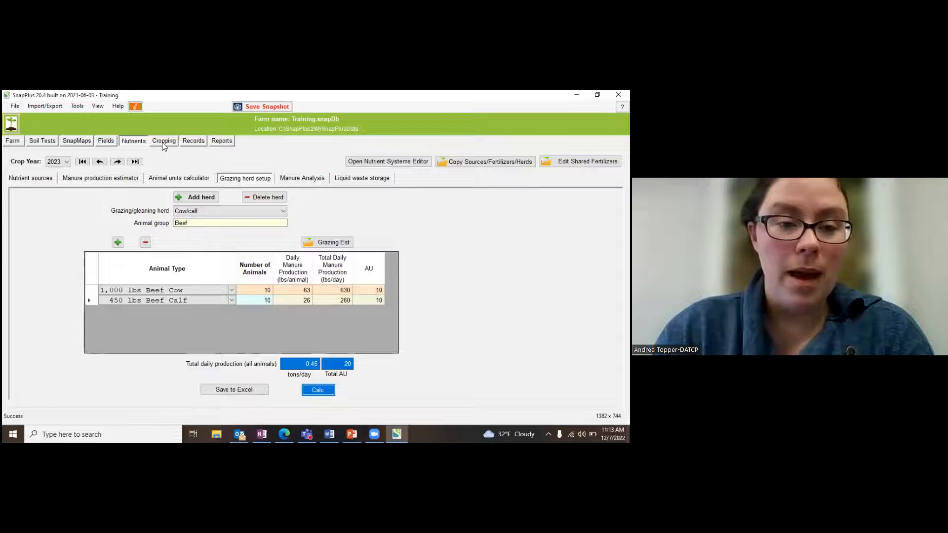
- Add a manure source of type Beef, grazing to the 2023 nutrient sources
{"action": "left_click", "coordinate": [39, 179]}
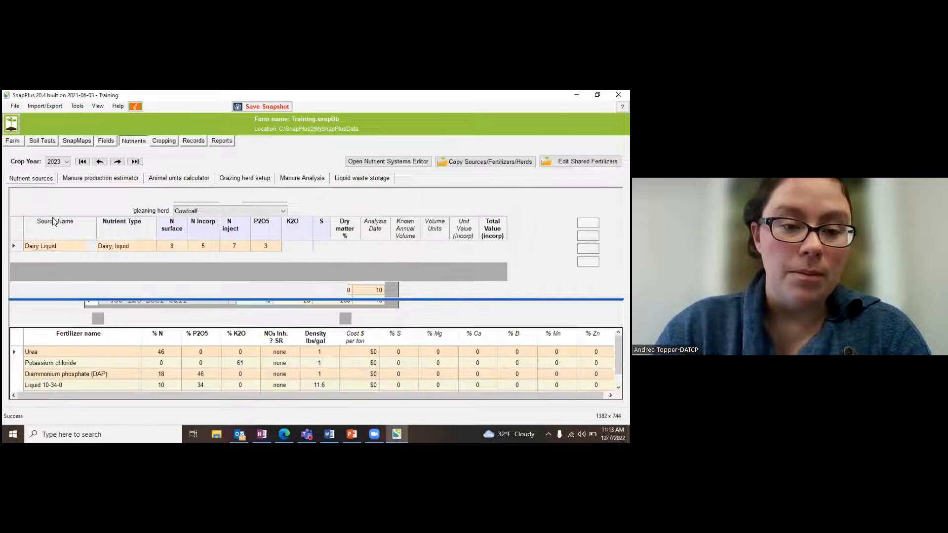
{"action": "left_click", "coordinate": [44, 208]}
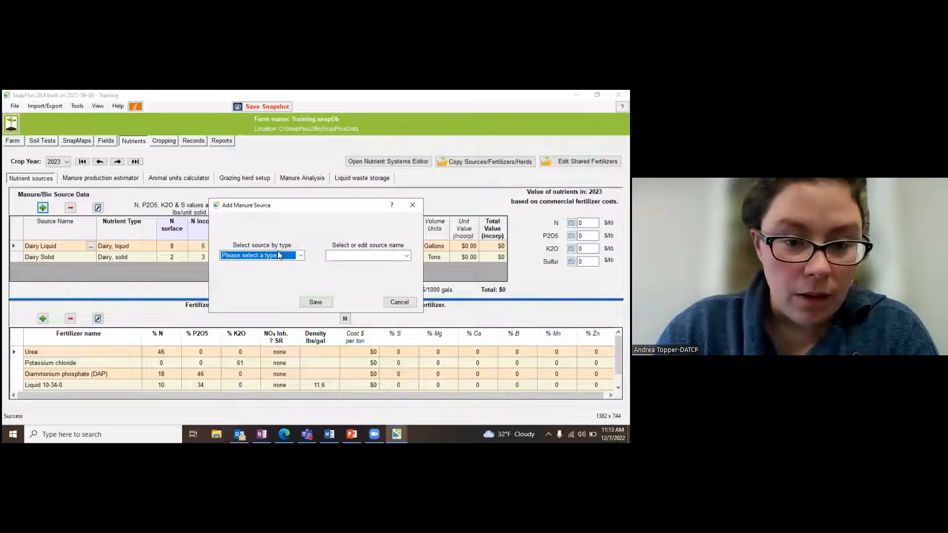
{"action": "left_click", "coordinate": [274, 252]}
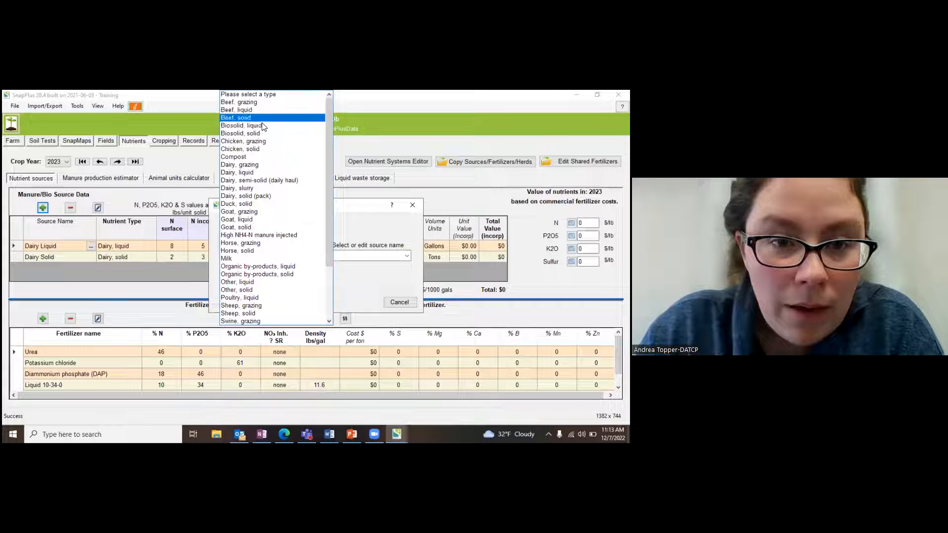
{"action": "left_click", "coordinate": [250, 101]}
{"action": "left_click", "coordinate": [310, 303]}
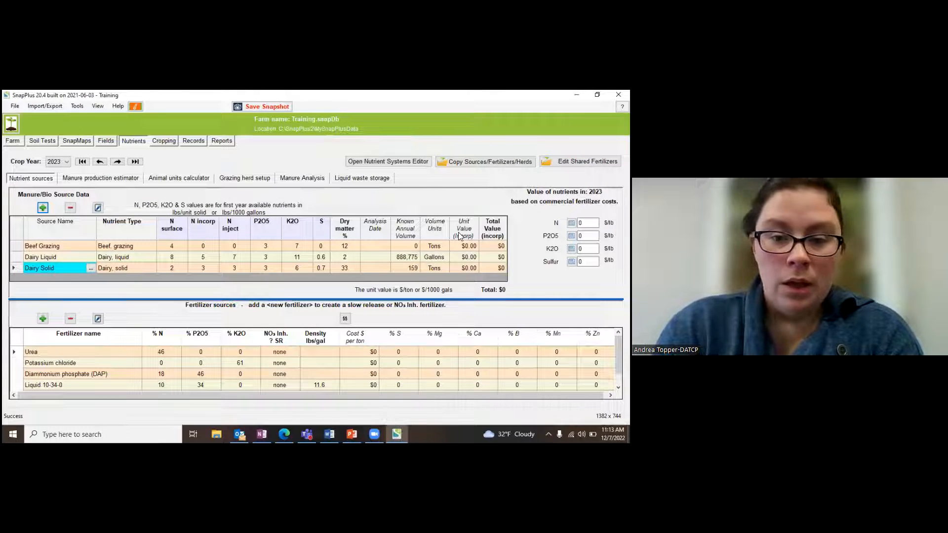
- Go to the Cropping screen and view the details of the required data missing on the Fields screen
{"action": "left_click", "coordinate": [165, 141]}
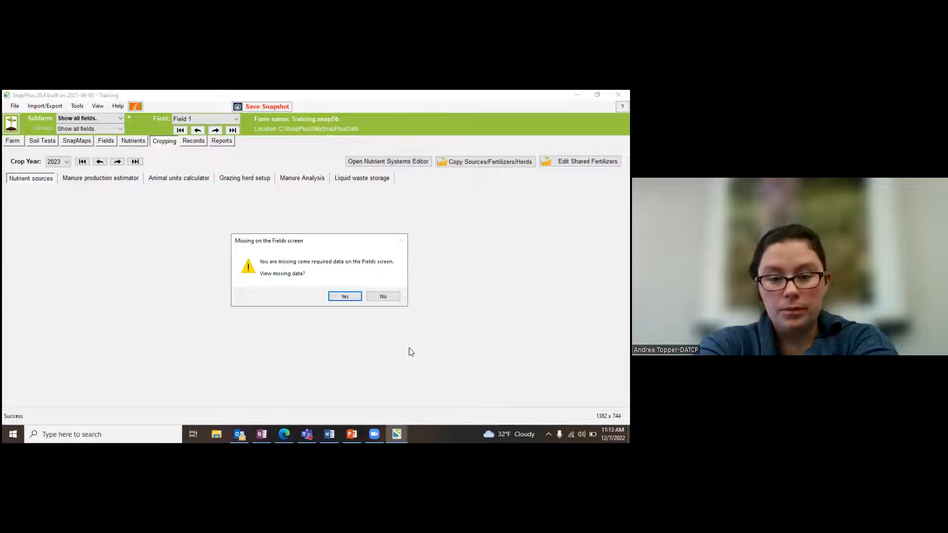
{"action": "left_click", "coordinate": [345, 296]}
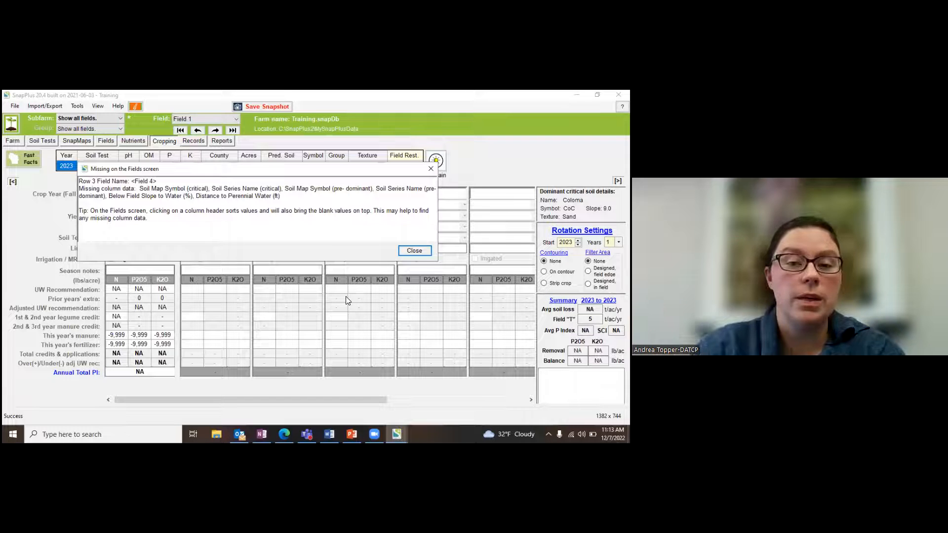
- Close the missing-data details and set Field 1's 2023 crop to Corn grain with yield goal 191-210 and tillage Fall Chisel, no disk
{"action": "left_click", "coordinate": [430, 170]}
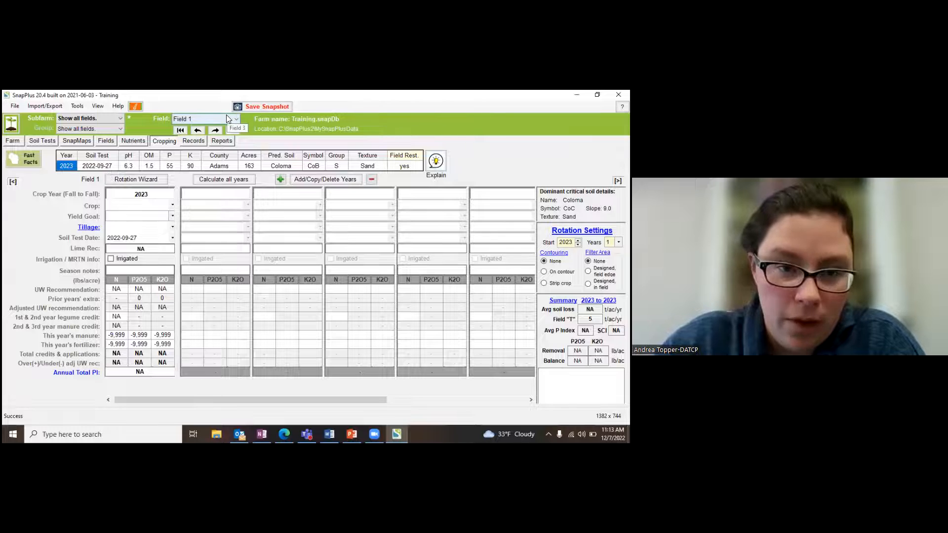
{"action": "left_click", "coordinate": [158, 208]}
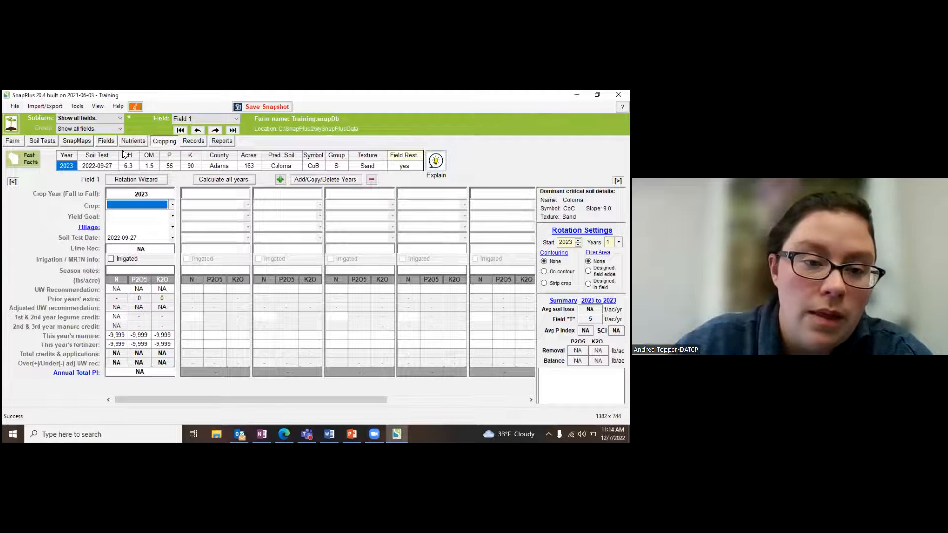
{"action": "left_click", "coordinate": [172, 206]}
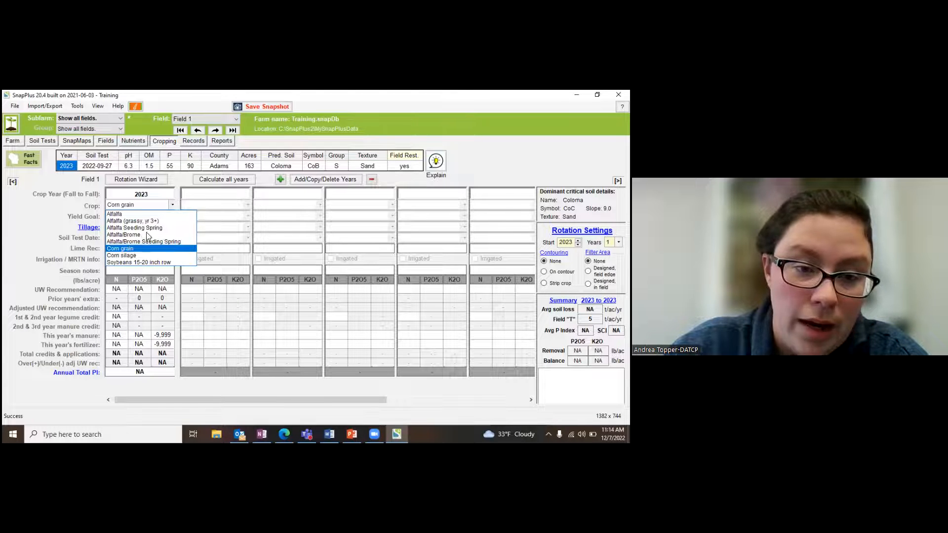
{"action": "left_click", "coordinate": [131, 248]}
{"action": "left_click", "coordinate": [172, 215]}
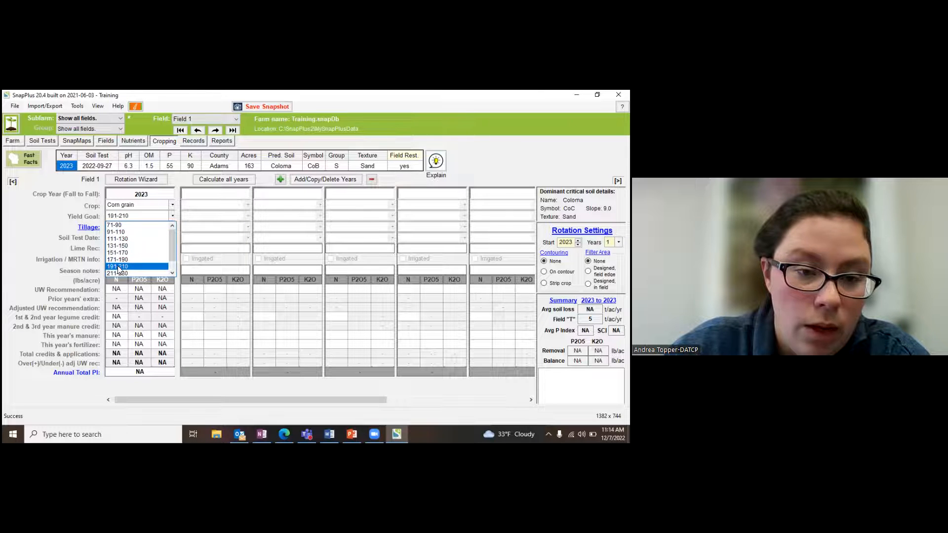
{"action": "left_click", "coordinate": [118, 267]}
{"action": "left_click", "coordinate": [171, 227]}
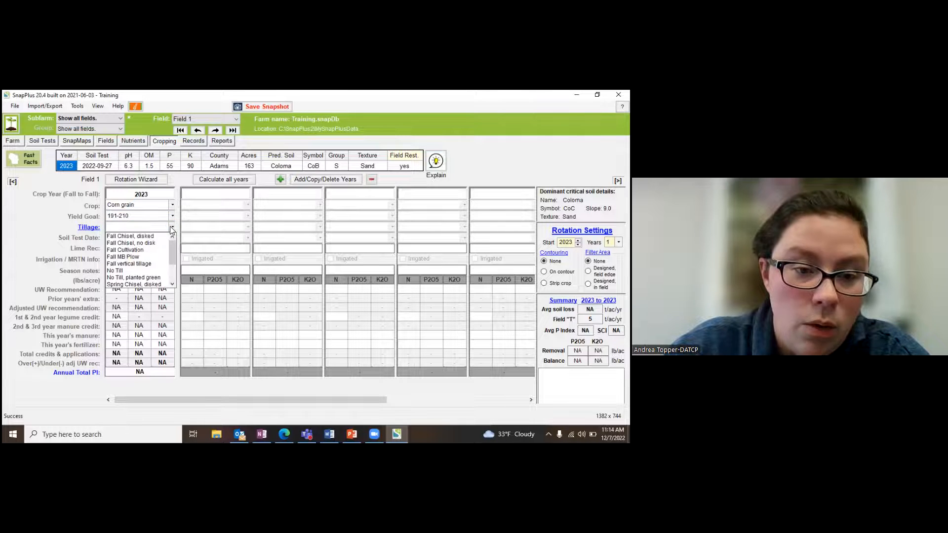
{"action": "left_click", "coordinate": [148, 244]}
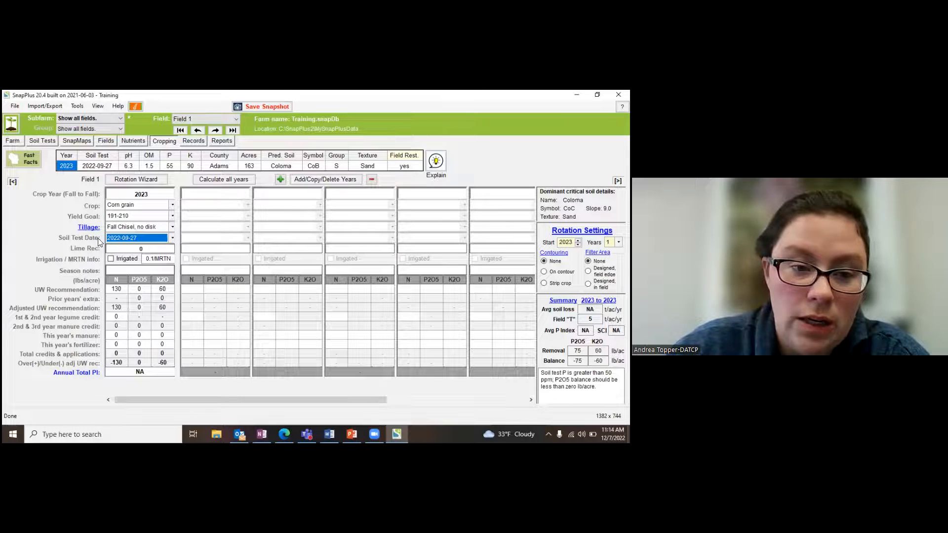
{"action": "key", "text": "Tab"}
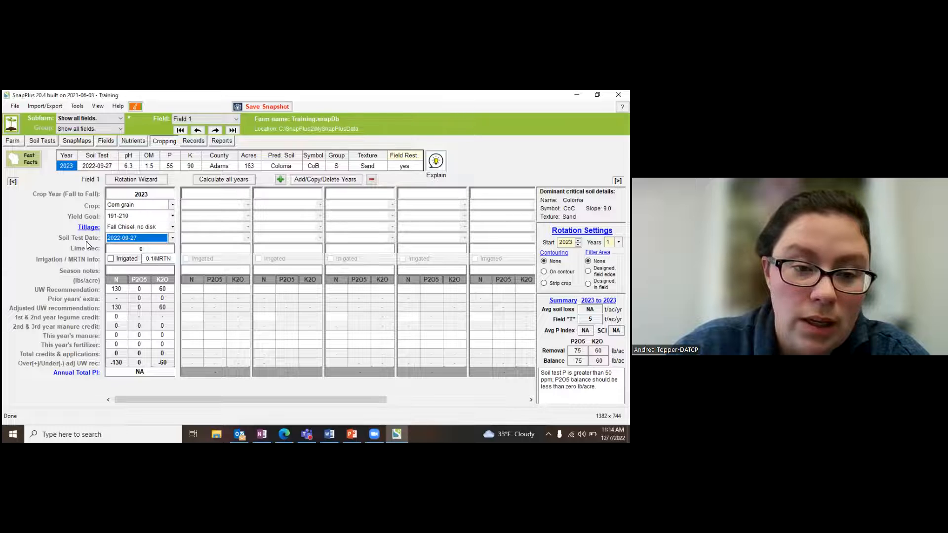
- Read the definitions of the fall and spring tillage options in the Tillage Explanations help topic and close it
{"action": "left_click", "coordinate": [85, 227]}
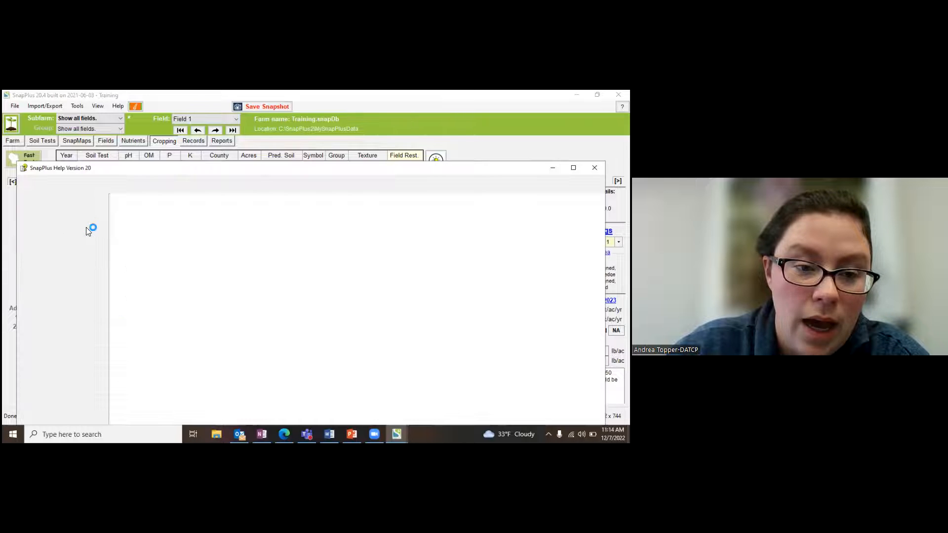
{"action": "scroll", "coordinate": [218, 276], "scroll_direction": "down", "scroll_amount": 5}
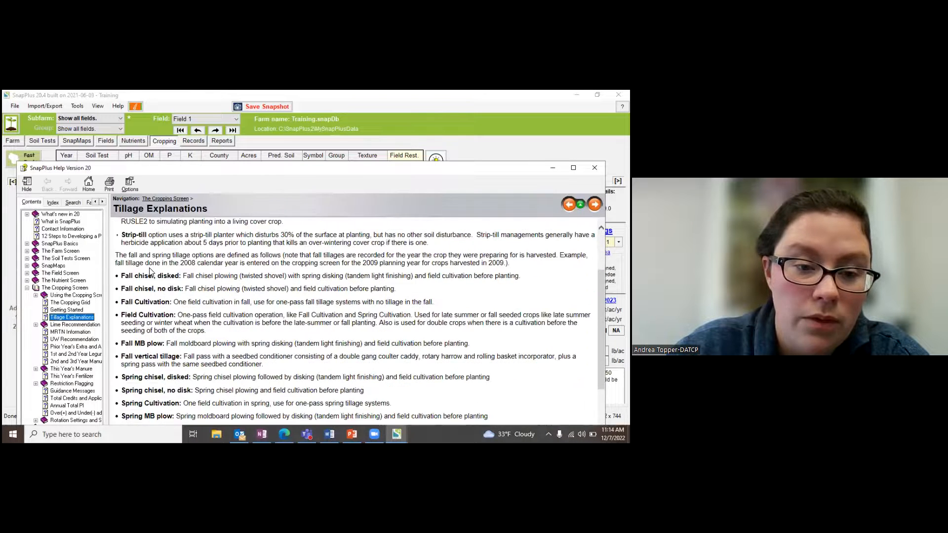
{"action": "left_click_drag", "start_coordinate": [117, 307], "coordinate": [322, 322]}
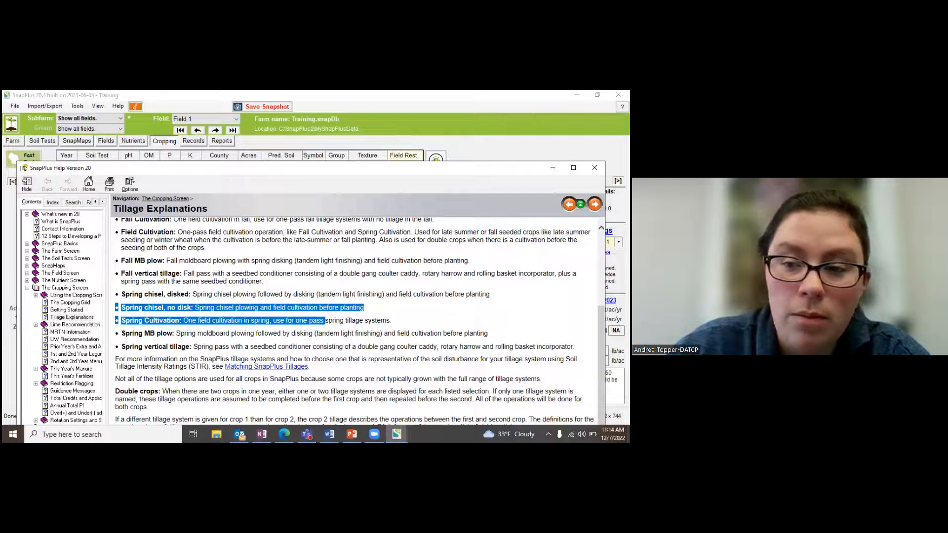
{"action": "left_click", "coordinate": [594, 168]}
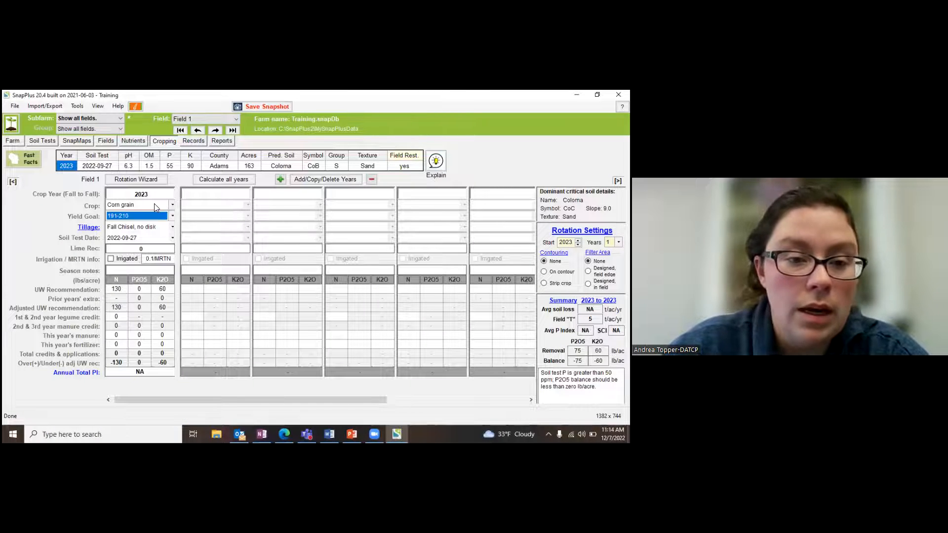
- Review Field 1's 2023 tillage, soil test date, lime recommendation and MRTN entries in the cropping grid
{"action": "left_click", "coordinate": [136, 227]}
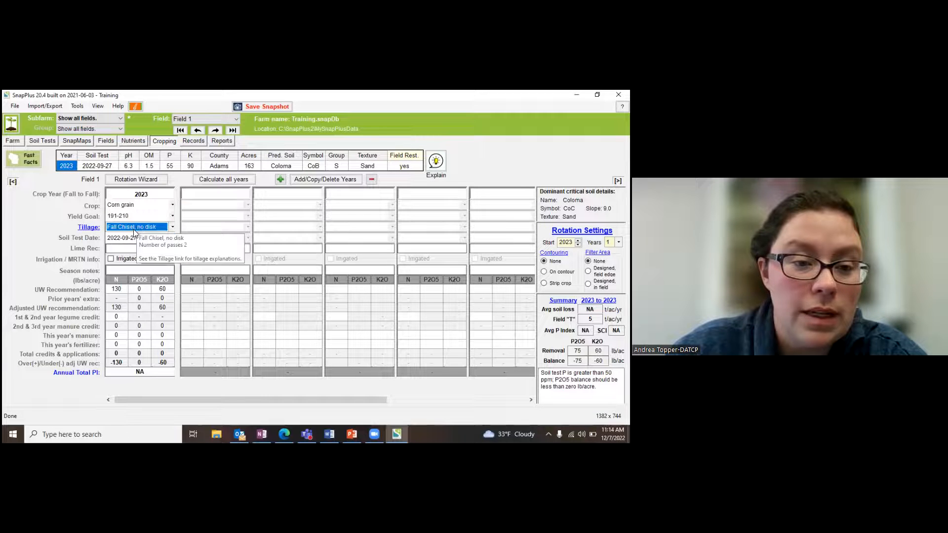
{"action": "left_click", "coordinate": [127, 239]}
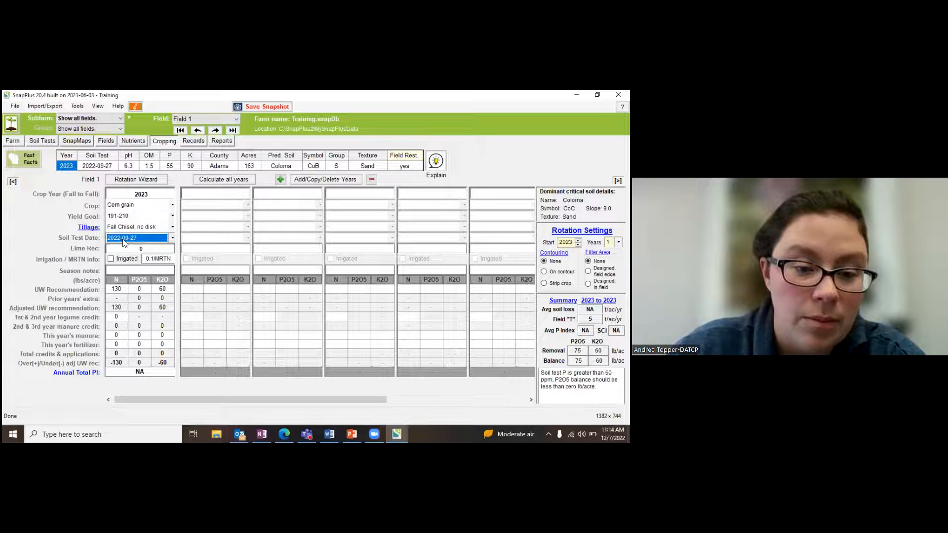
{"action": "left_click", "coordinate": [127, 249]}
{"action": "left_click", "coordinate": [148, 239]}
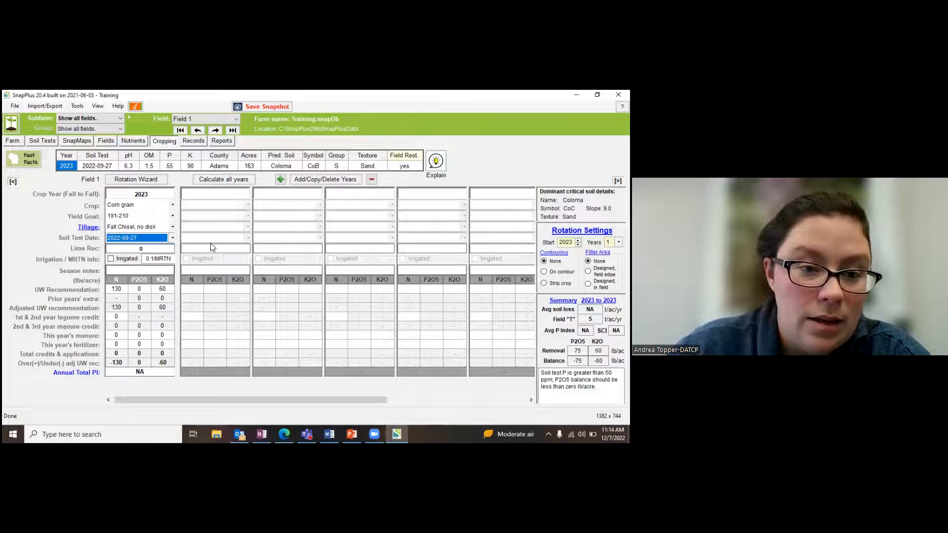
{"action": "left_click", "coordinate": [165, 228]}
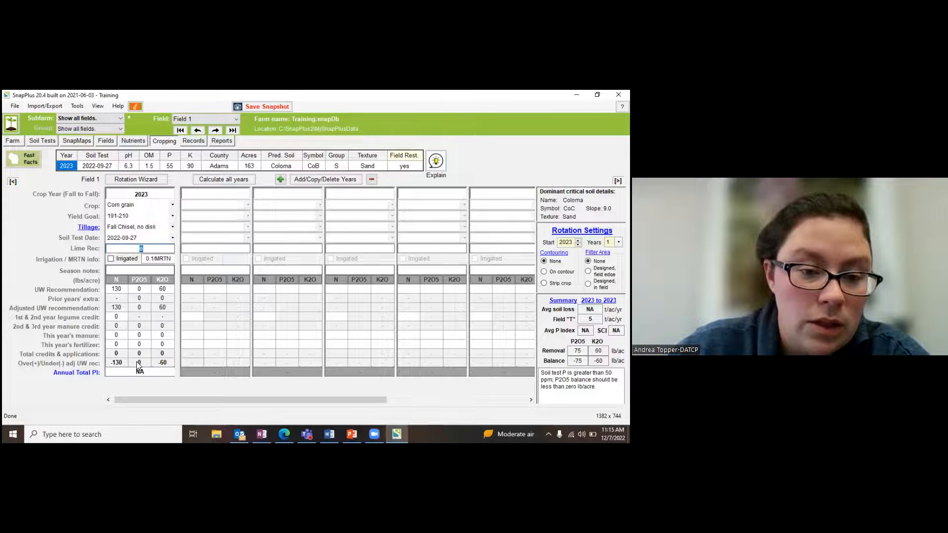
{"action": "key", "text": "shift+Tab"}
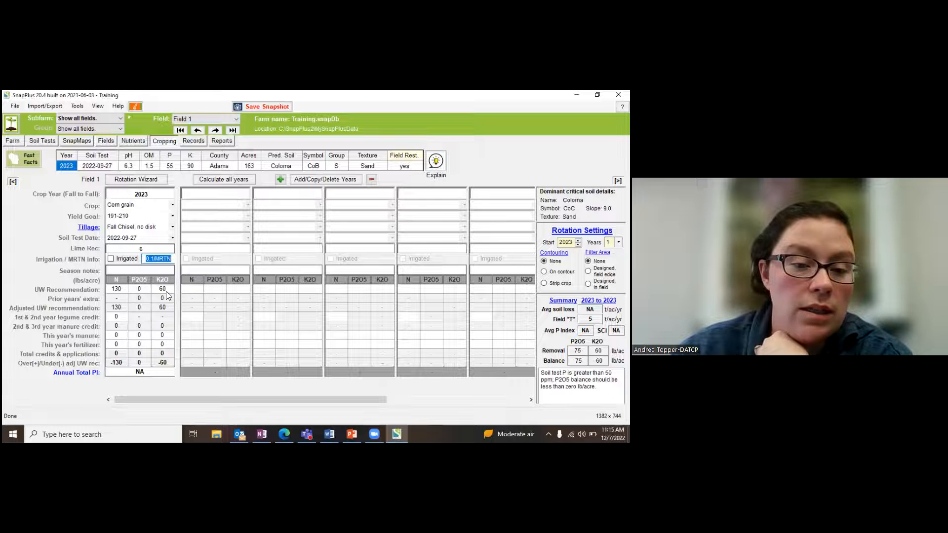
- Add a Dairy Liquid manure application to Field 1 for crop year 2023 in the Nutrient Application Planner, with season Fall
{"action": "double_click", "coordinate": [114, 344]}
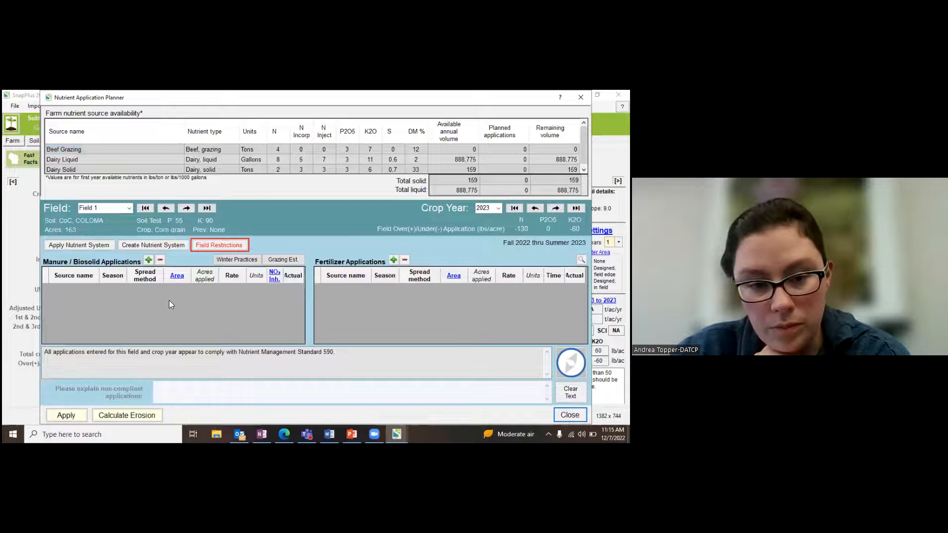
{"action": "left_click", "coordinate": [148, 259]}
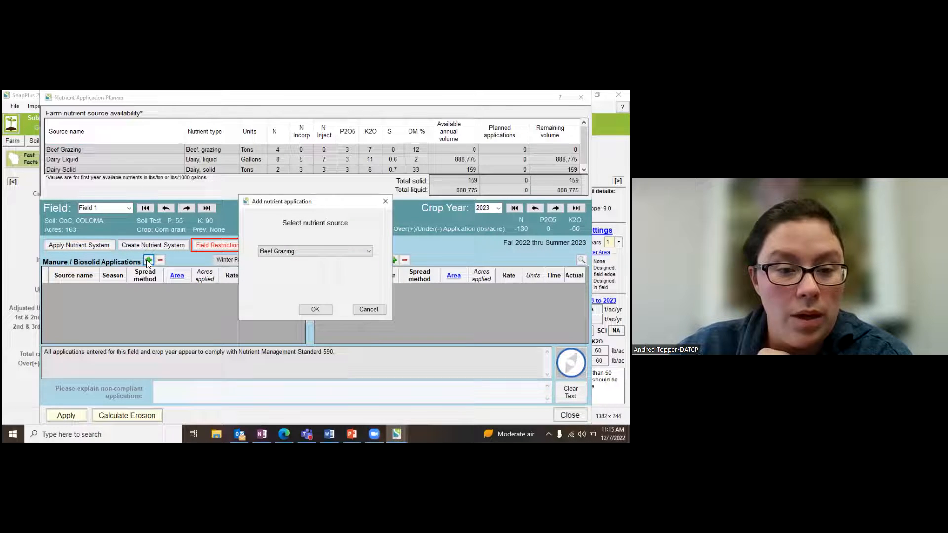
{"action": "left_click", "coordinate": [302, 250]}
{"action": "left_click", "coordinate": [284, 270]}
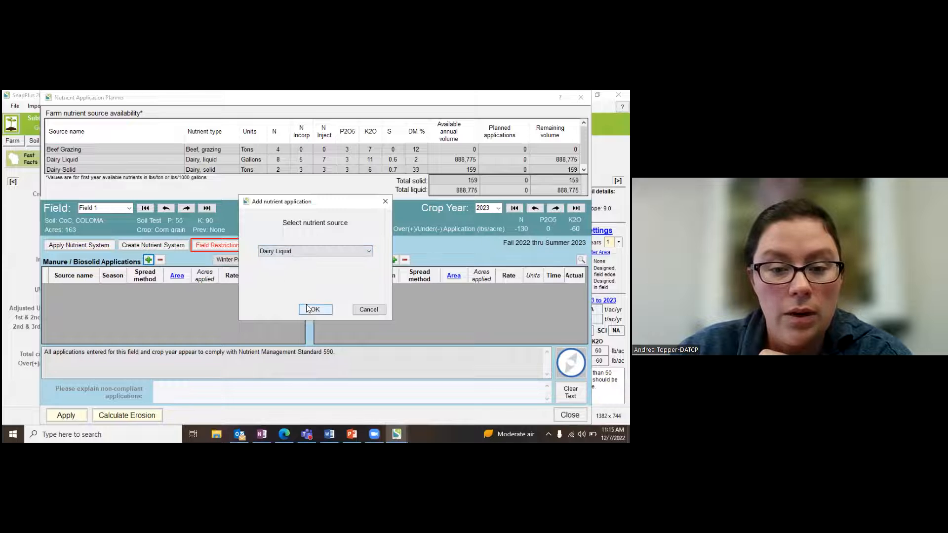
{"action": "left_click", "coordinate": [310, 309]}
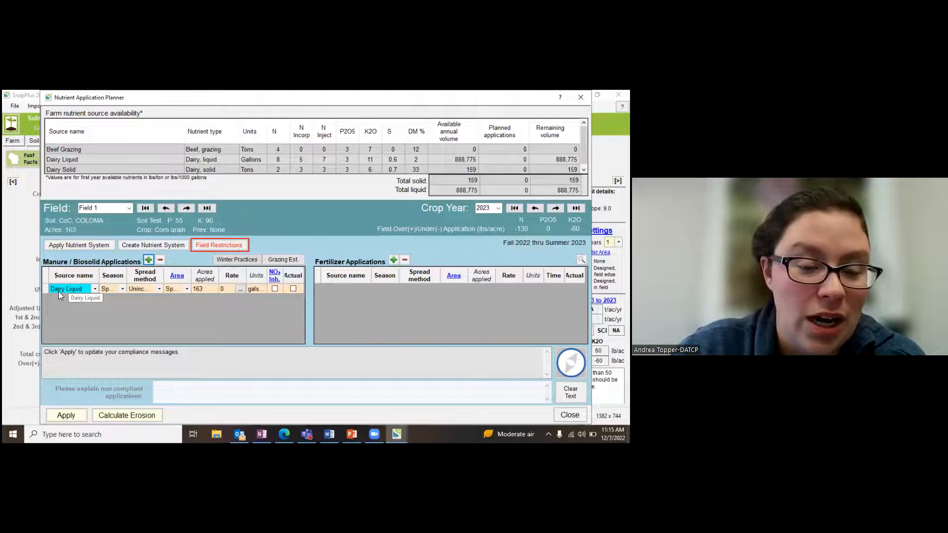
{"action": "left_click", "coordinate": [122, 289]}
{"action": "left_click", "coordinate": [113, 296]}
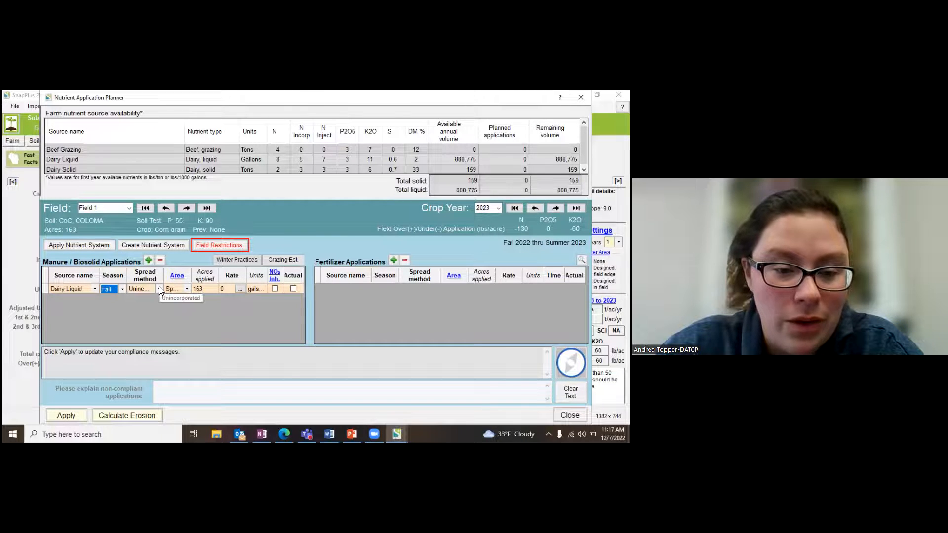
- Try a rate of 10000 gallons for the Dairy Liquid application on Field 1 and apply it
{"action": "left_click", "coordinate": [224, 291]}
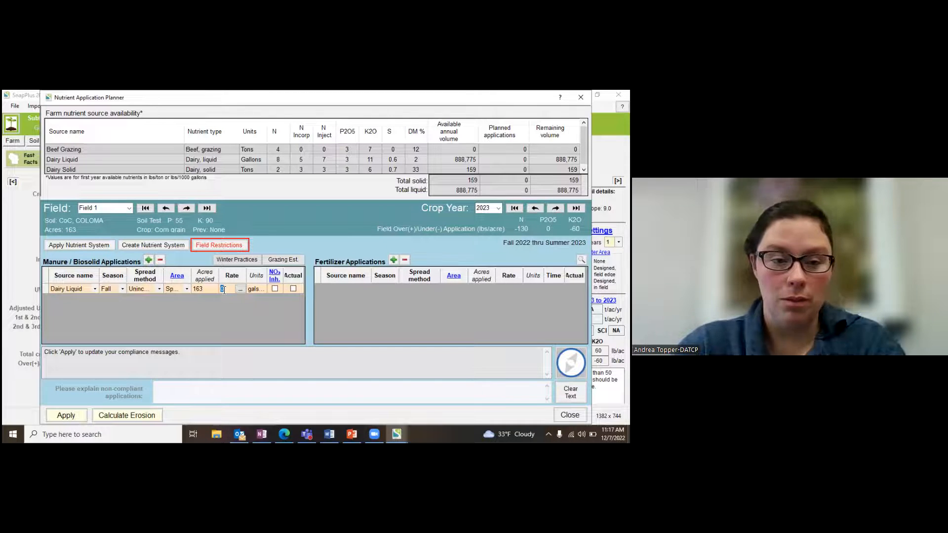
{"action": "type", "text": "10000"}
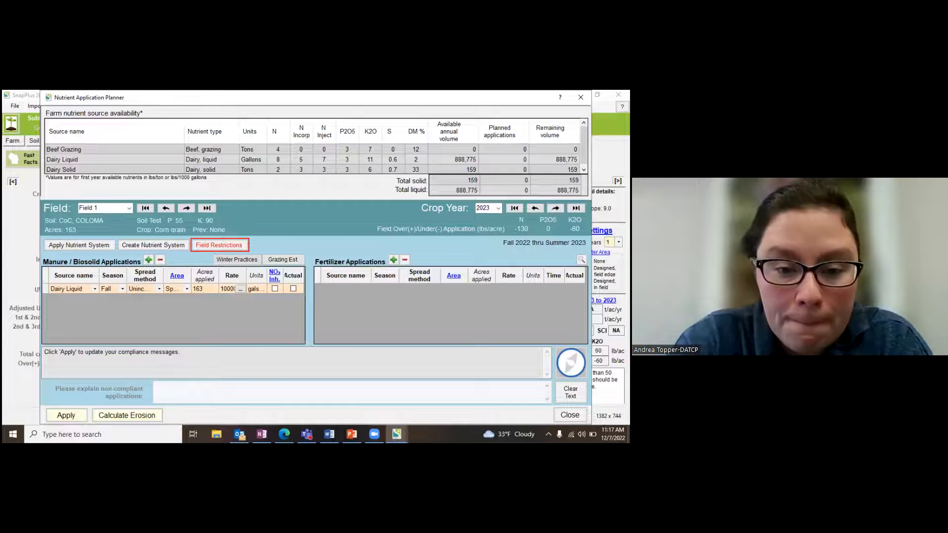
{"action": "left_click", "coordinate": [66, 417]}
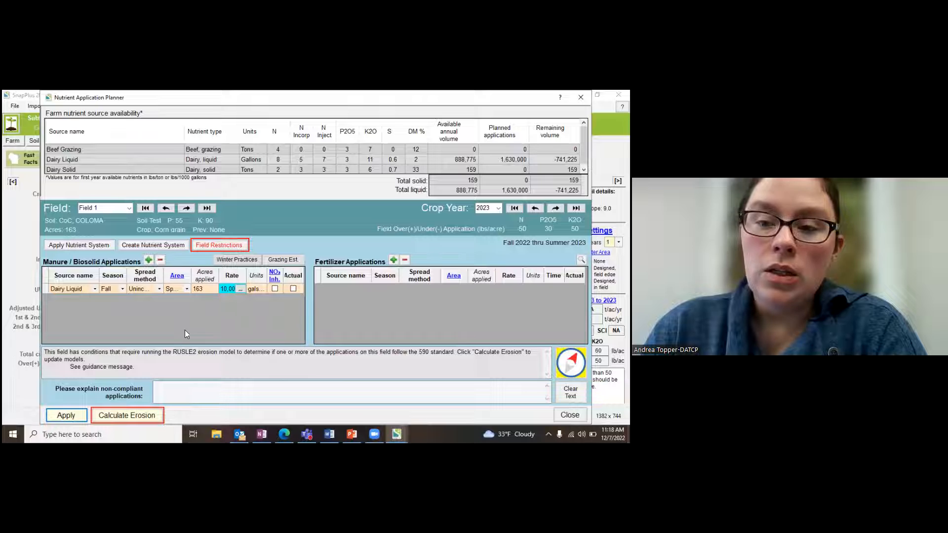
- Set the Dairy Liquid rate to 4000 gallons, apply it, calculate erosion and check the compliance message
{"action": "left_click", "coordinate": [224, 287]}
{"action": "type", "text": "4"}
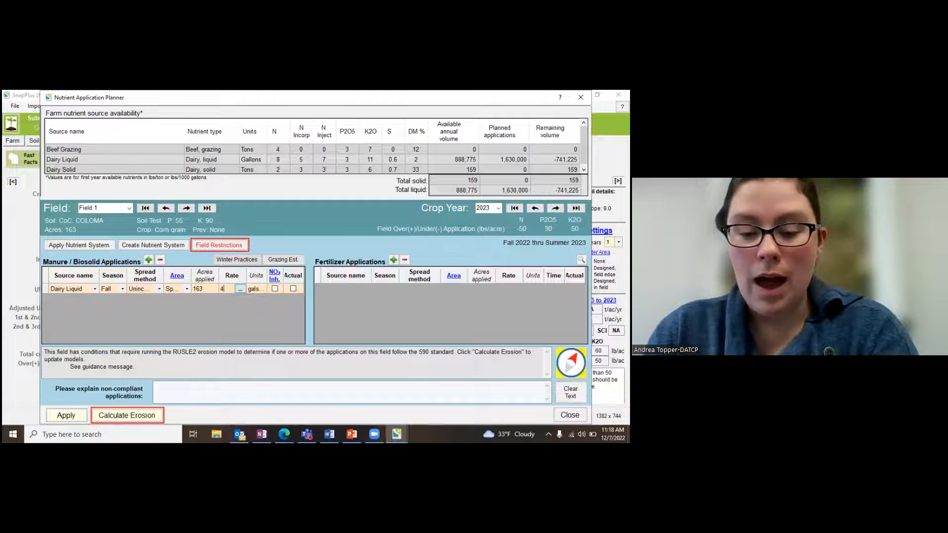
{"action": "type", "text": "000"}
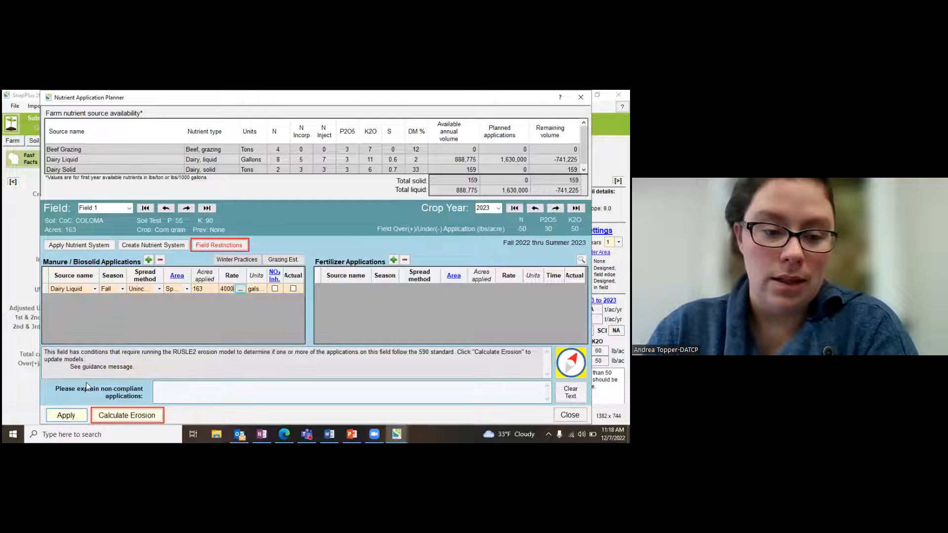
{"action": "left_click", "coordinate": [60, 417]}
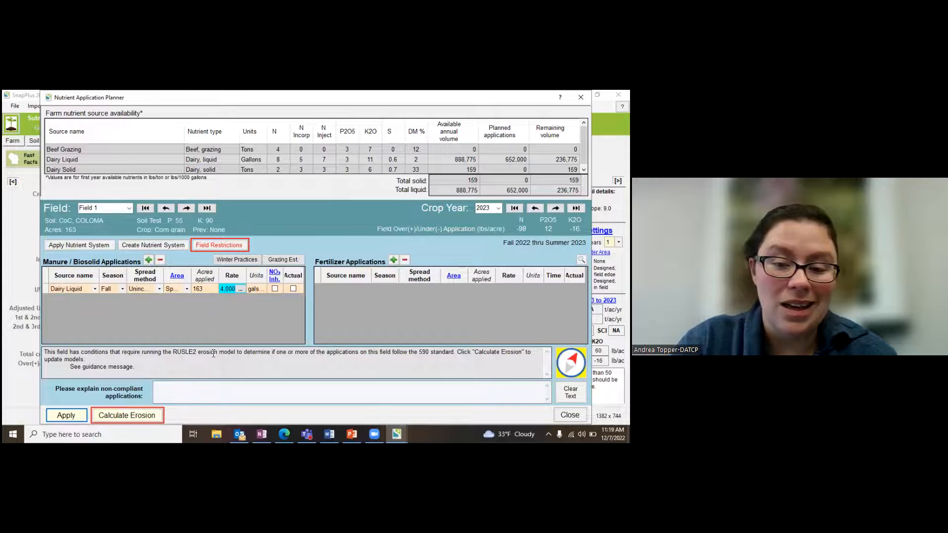
{"action": "left_click", "coordinate": [114, 416]}
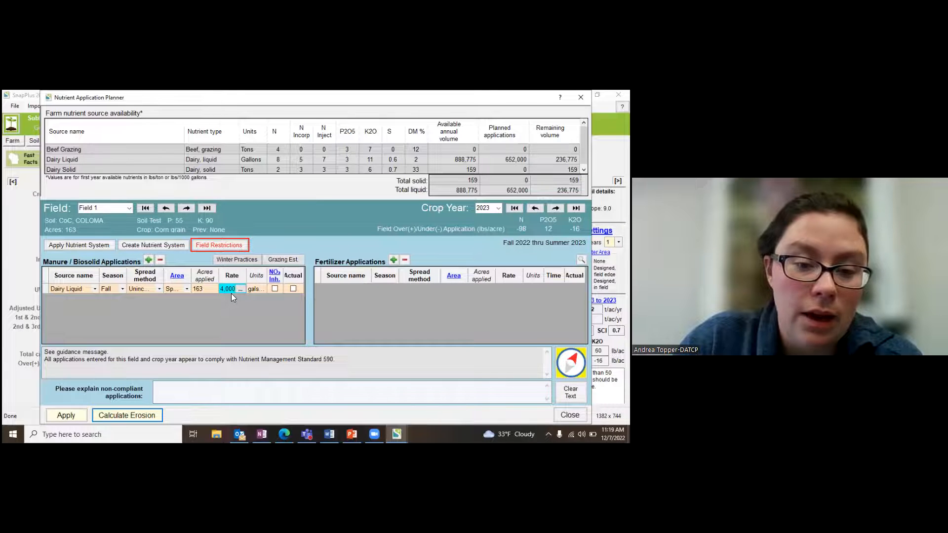
{"action": "left_click_drag", "start_coordinate": [48, 360], "coordinate": [328, 356]}
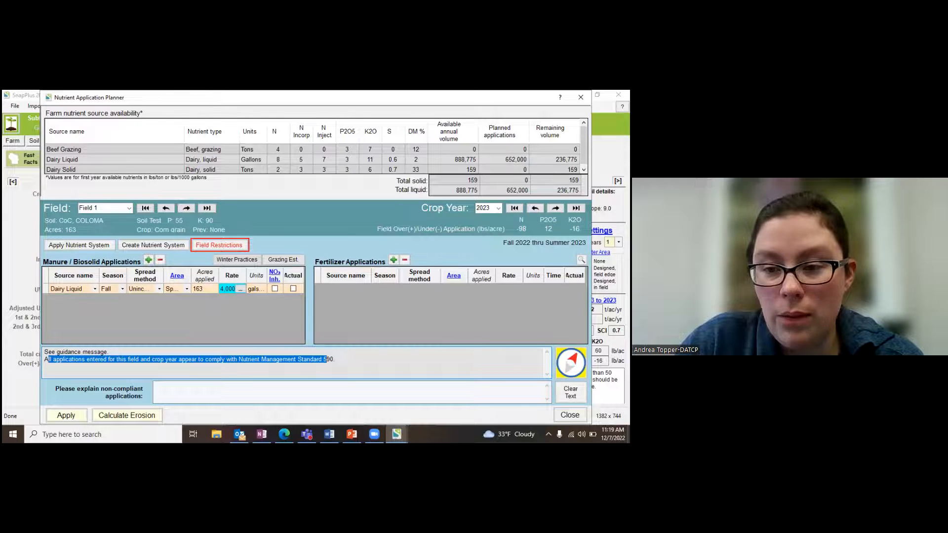
- Add Starter and Urea fertilizer applications to Field 1 for crop year 2023
{"action": "left_click", "coordinate": [393, 260]}
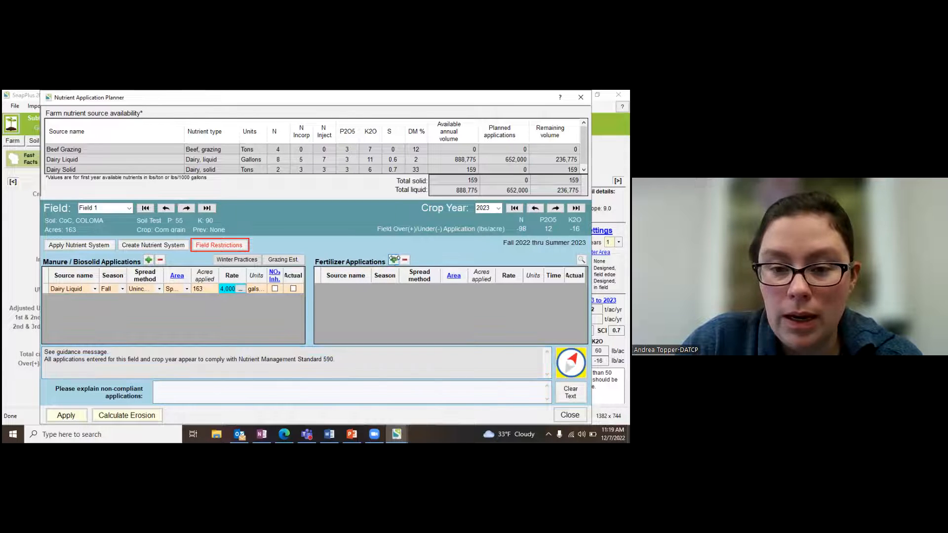
{"action": "left_click", "coordinate": [339, 251]}
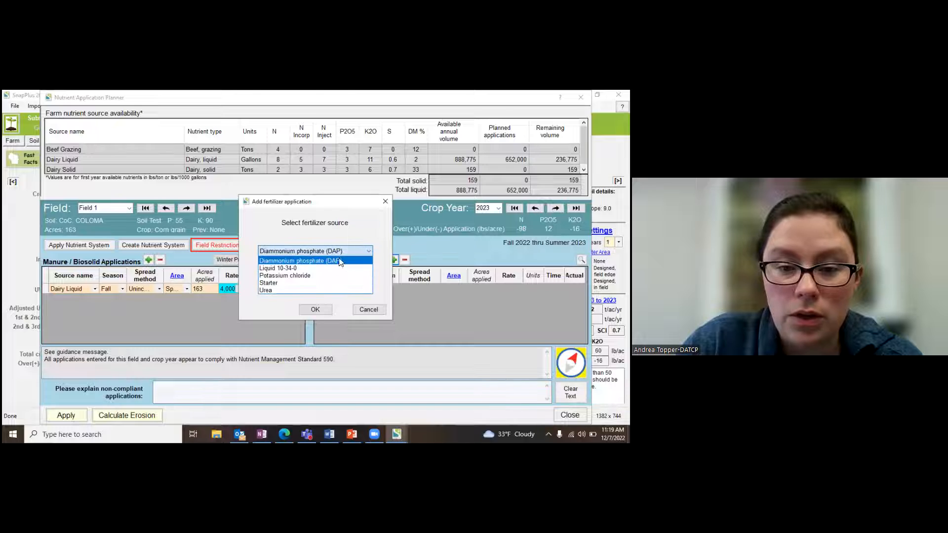
{"action": "left_click", "coordinate": [276, 283]}
{"action": "left_click", "coordinate": [302, 311]}
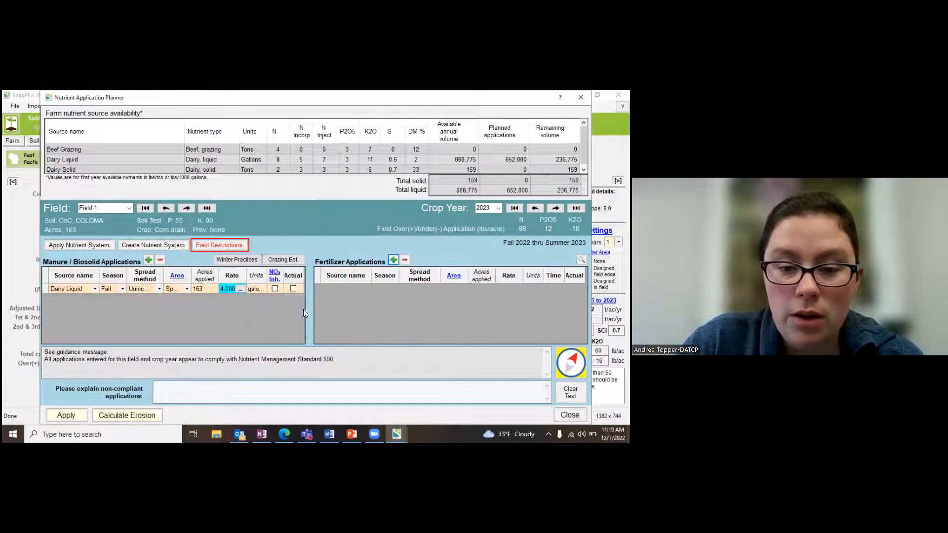
{"action": "left_click", "coordinate": [394, 259]}
{"action": "left_click", "coordinate": [368, 251]}
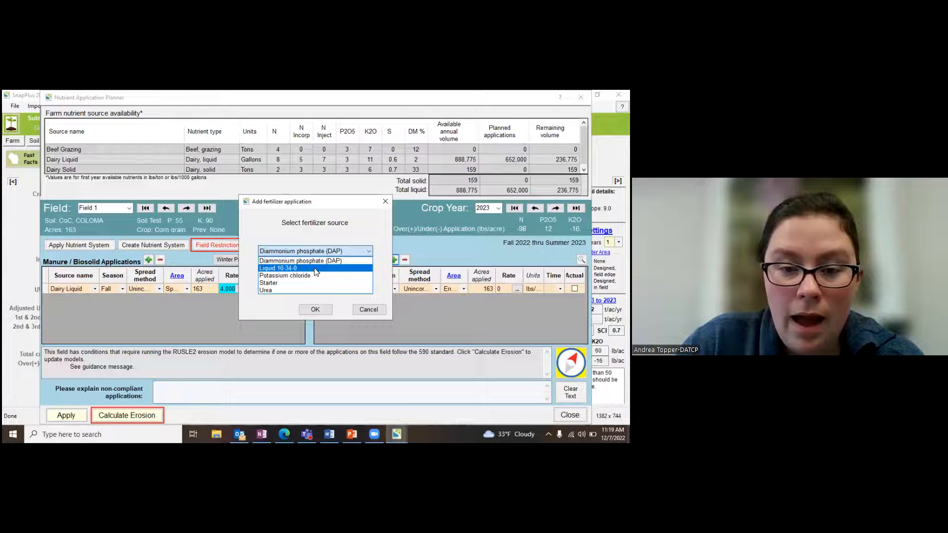
{"action": "left_click", "coordinate": [279, 290]}
{"action": "left_click", "coordinate": [306, 316]}
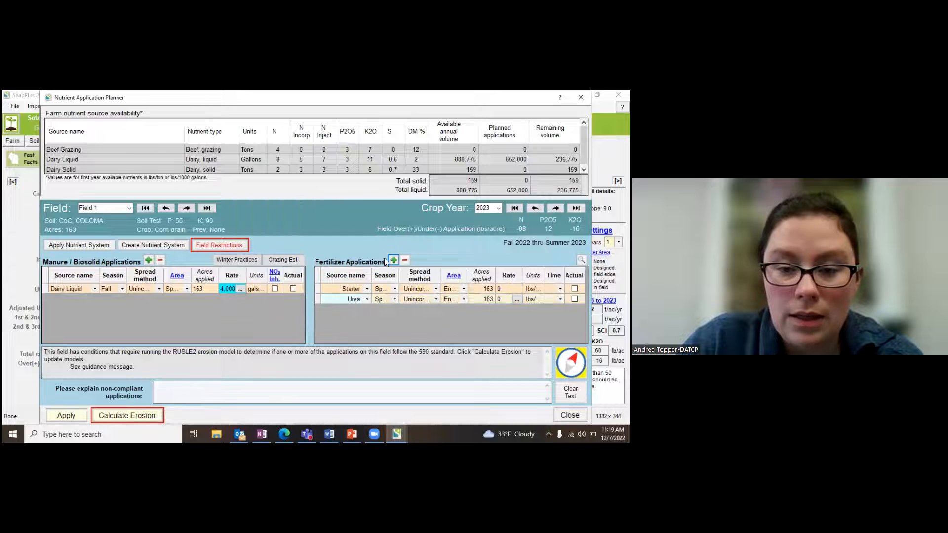
- Add a Potassium chloride fertilizer application to Field 1 for crop year 2023
{"action": "left_click", "coordinate": [393, 259]}
{"action": "left_click", "coordinate": [316, 252]}
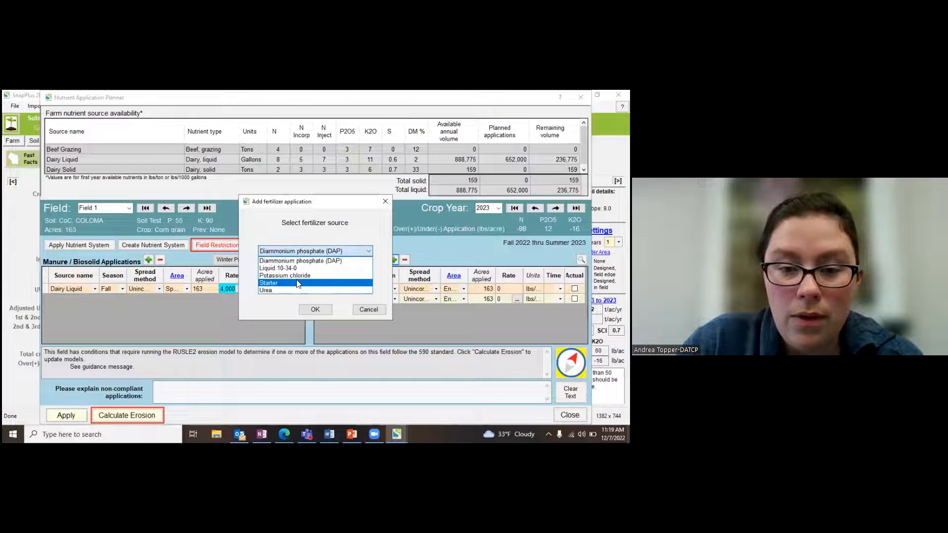
{"action": "left_click", "coordinate": [294, 276]}
{"action": "left_click", "coordinate": [309, 309]}
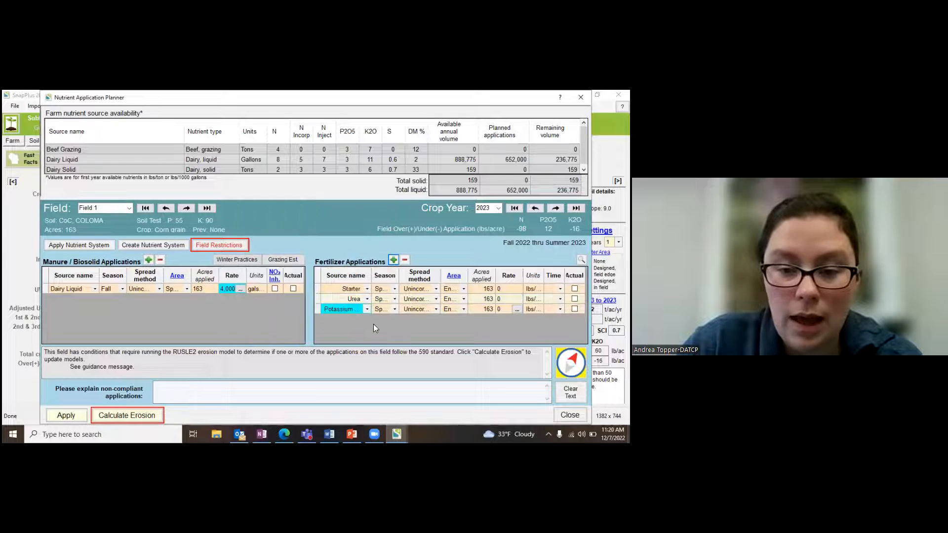
- Keep the Starter application in Spring, set its spread method to SubSurface and enter a rate of 100
{"action": "left_click", "coordinate": [392, 288]}
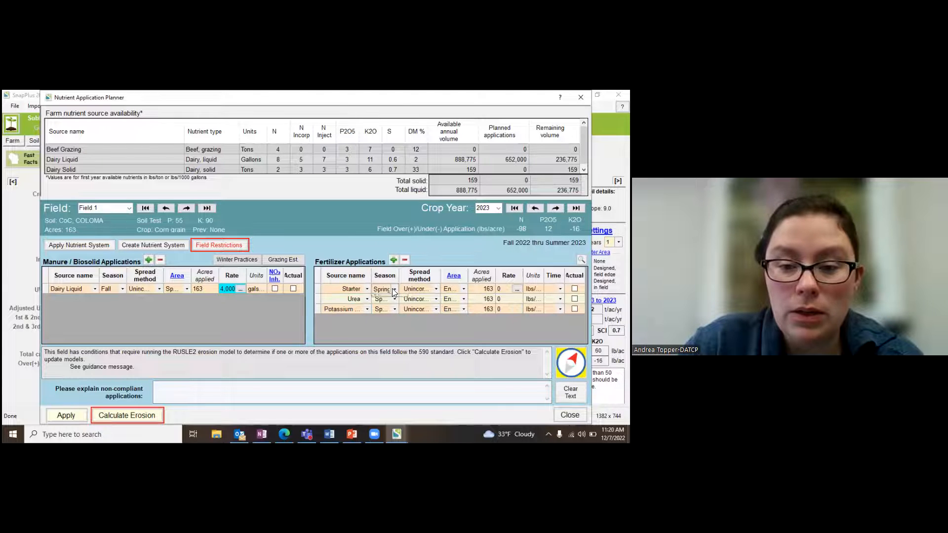
{"action": "left_click", "coordinate": [384, 306]}
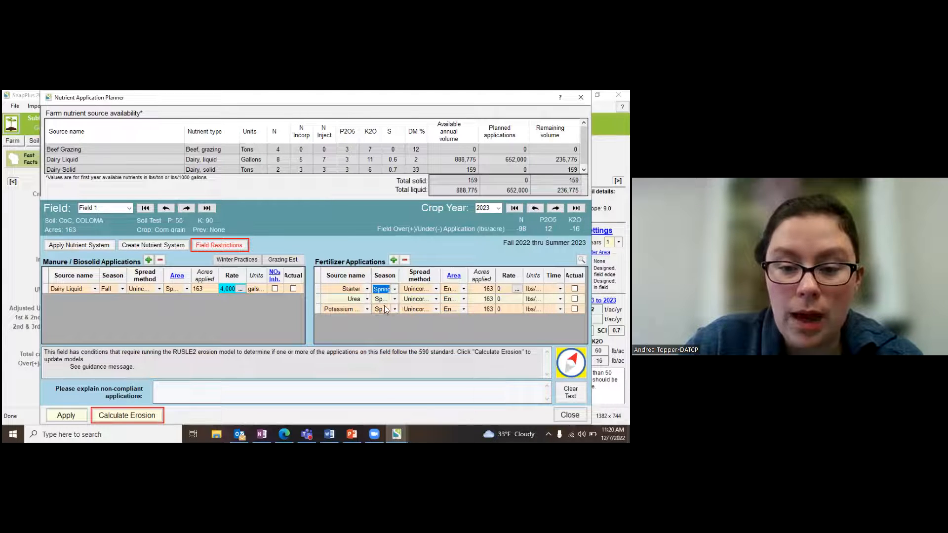
{"action": "left_click", "coordinate": [436, 285]}
{"action": "left_click", "coordinate": [435, 288]}
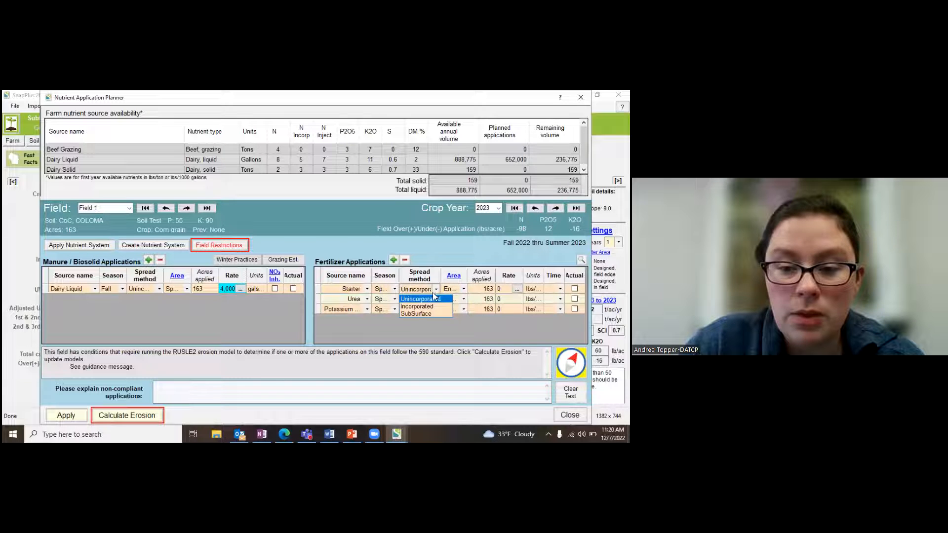
{"action": "left_click", "coordinate": [414, 313]}
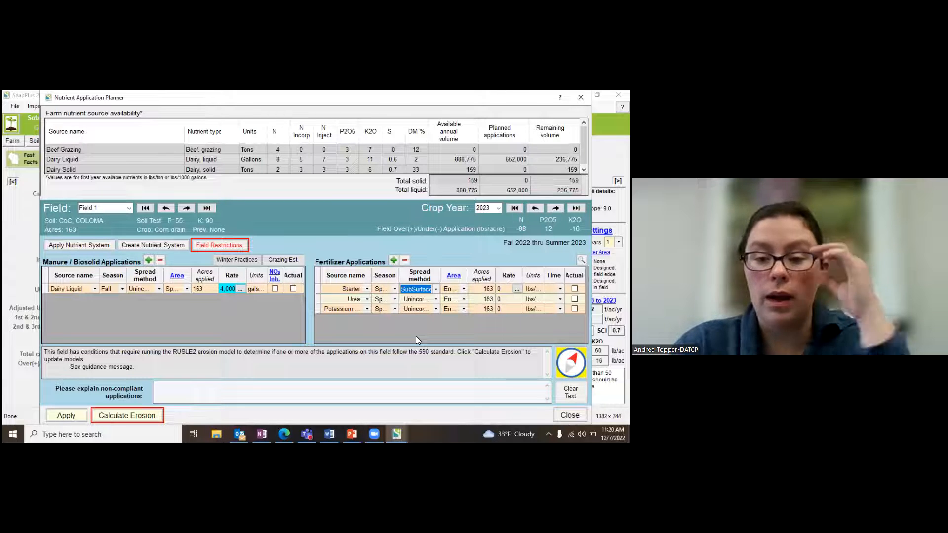
{"action": "left_click", "coordinate": [500, 287]}
{"action": "type", "text": "100"}
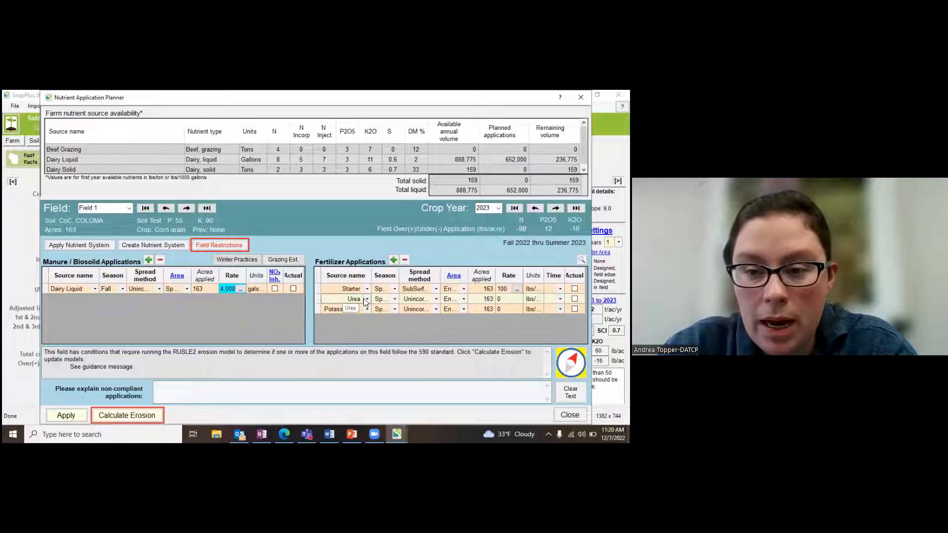
- Set the Urea application's season to Summer and its rate to 100
{"action": "left_click", "coordinate": [395, 298]}
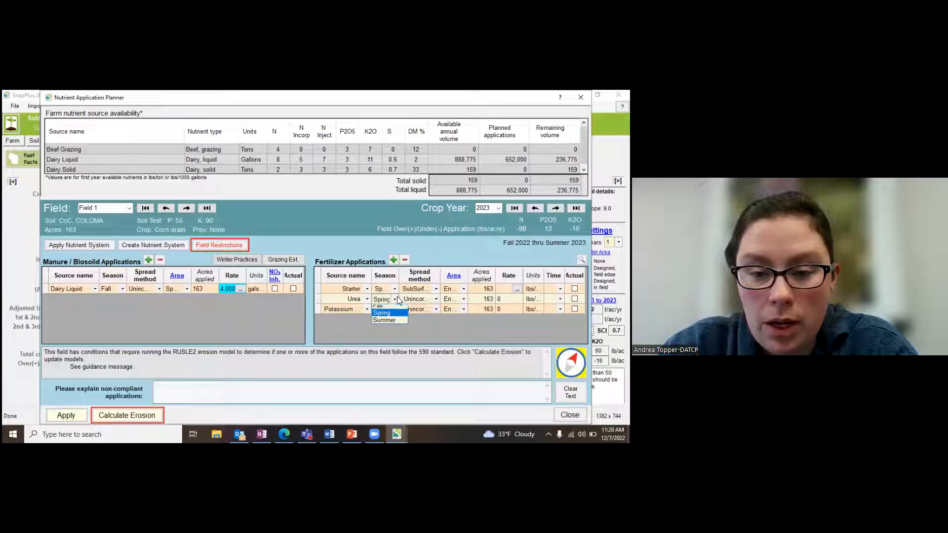
{"action": "left_click", "coordinate": [379, 321]}
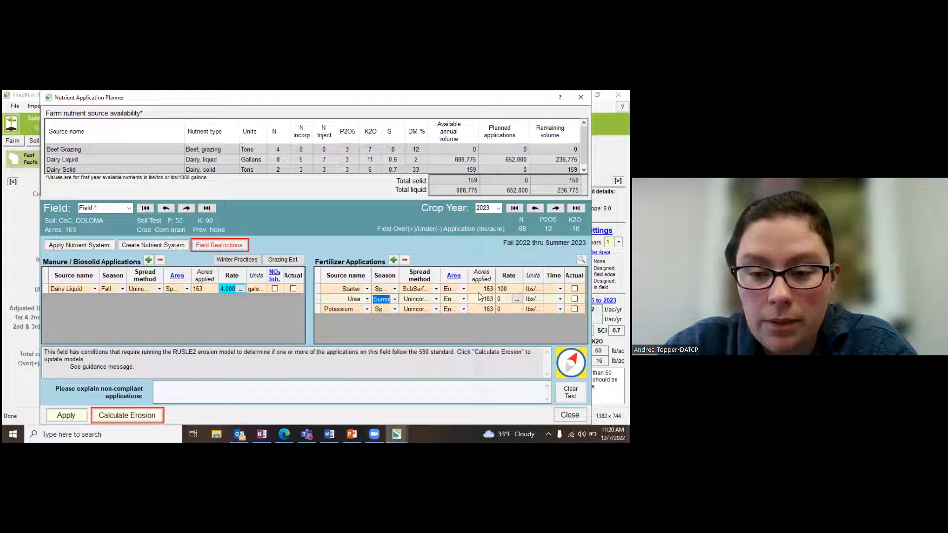
{"action": "left_click", "coordinate": [500, 298]}
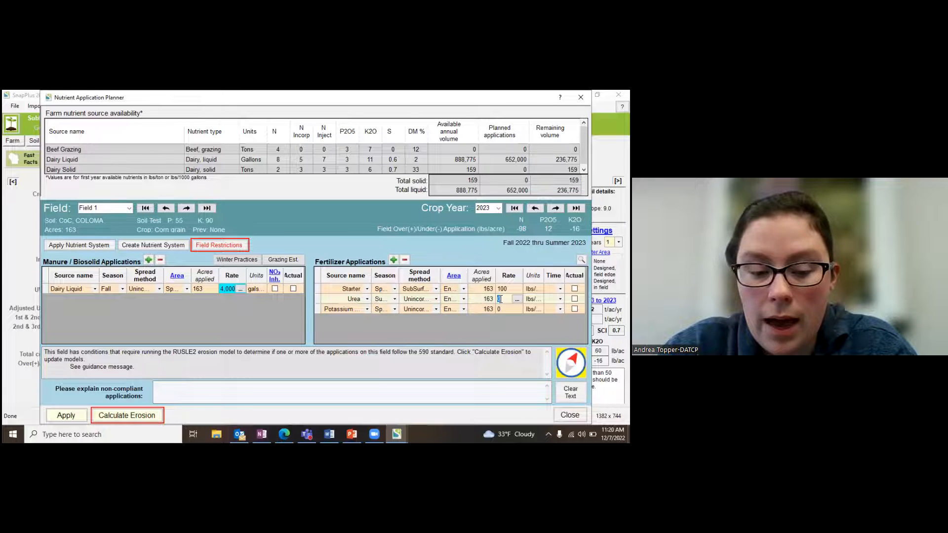
{"action": "type", "text": "100"}
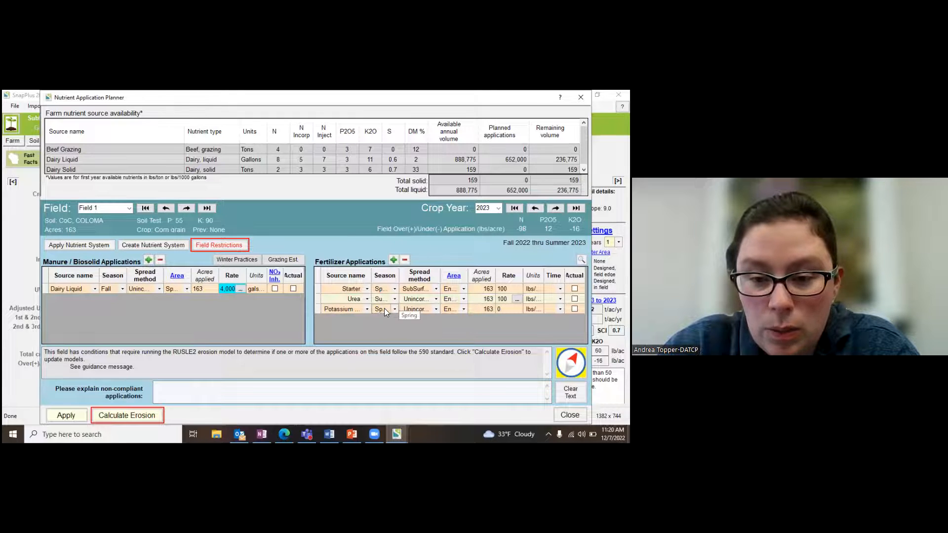
- Set the Potassium chloride application's rate to 50 and apply the fertilizer plan for Field 1
{"action": "left_click", "coordinate": [502, 309]}
{"action": "type", "text": "50"}
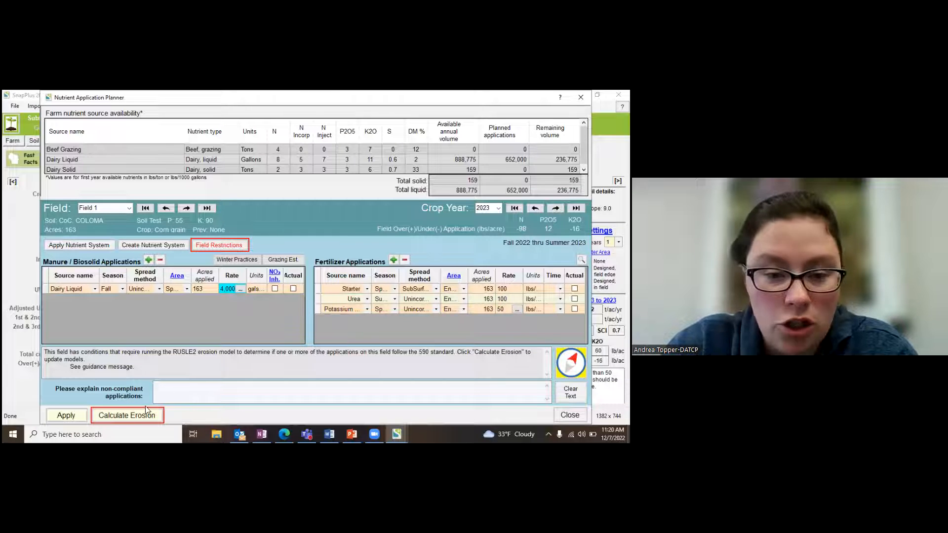
{"action": "left_click", "coordinate": [64, 414]}
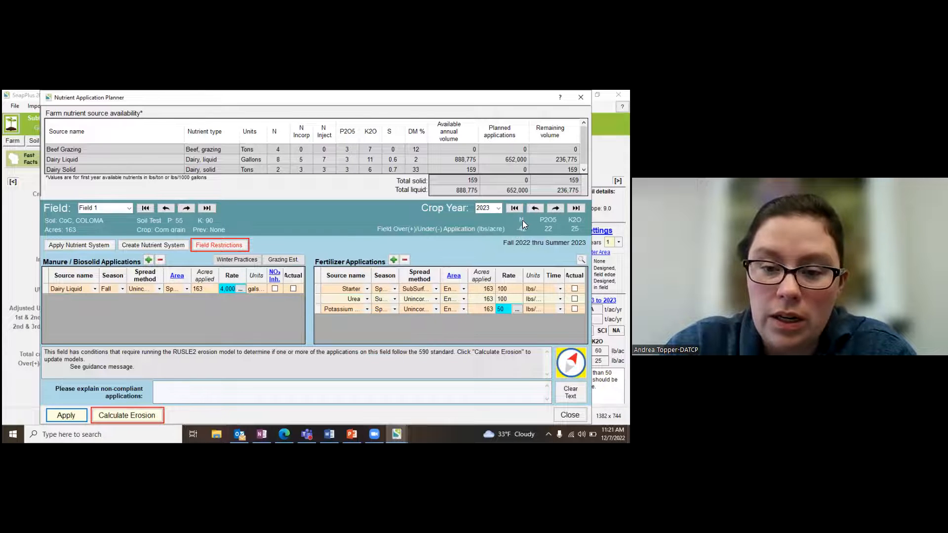
- Raise the Summer Urea application's rate to 200 and apply the change
{"action": "left_click", "coordinate": [507, 297]}
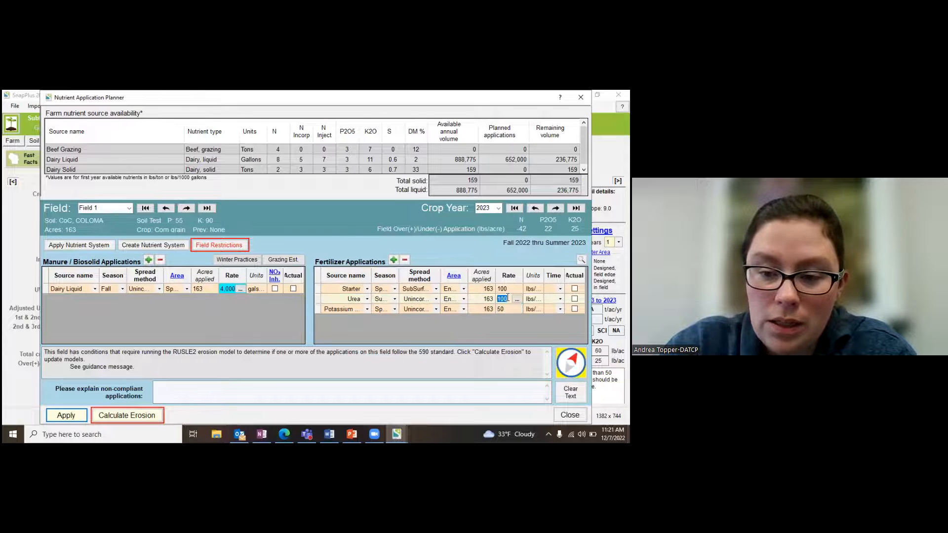
{"action": "type", "text": "200"}
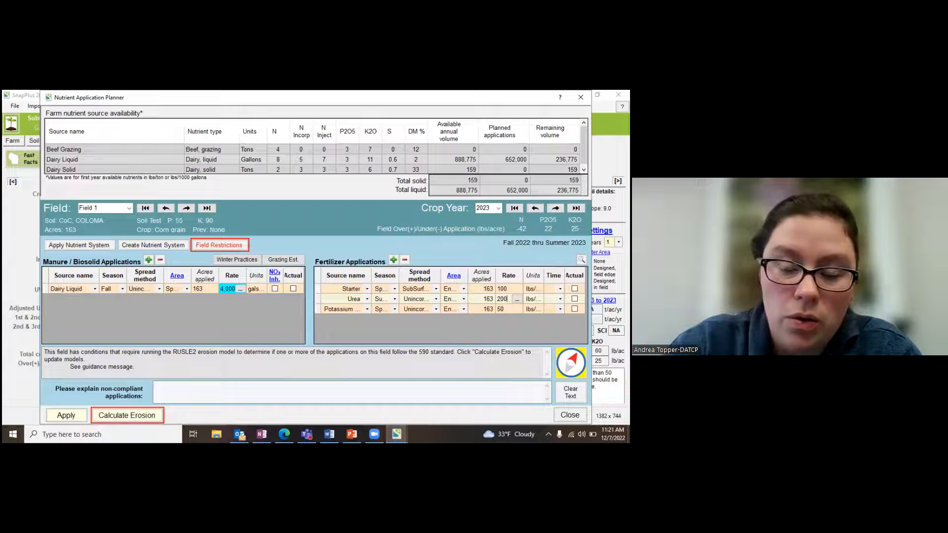
{"action": "left_click", "coordinate": [68, 416]}
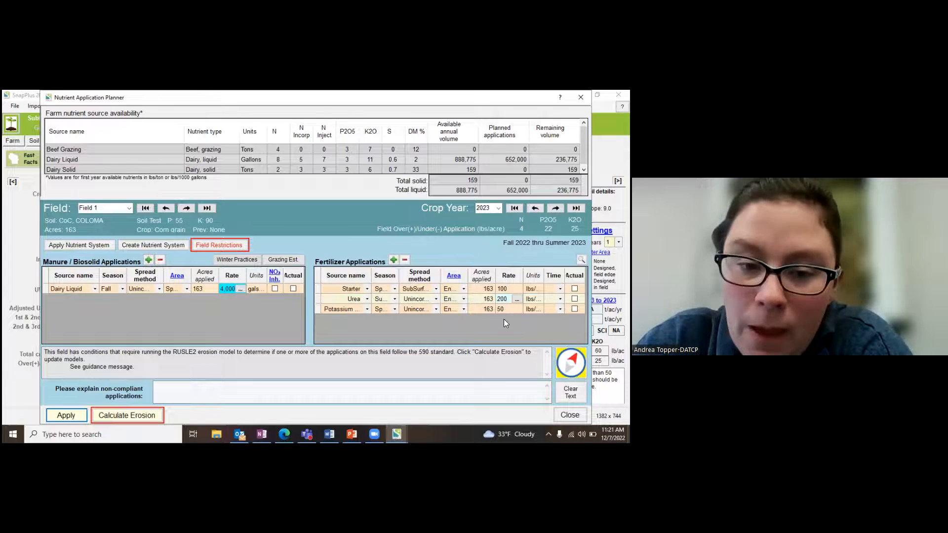
{"action": "left_click", "coordinate": [66, 416]}
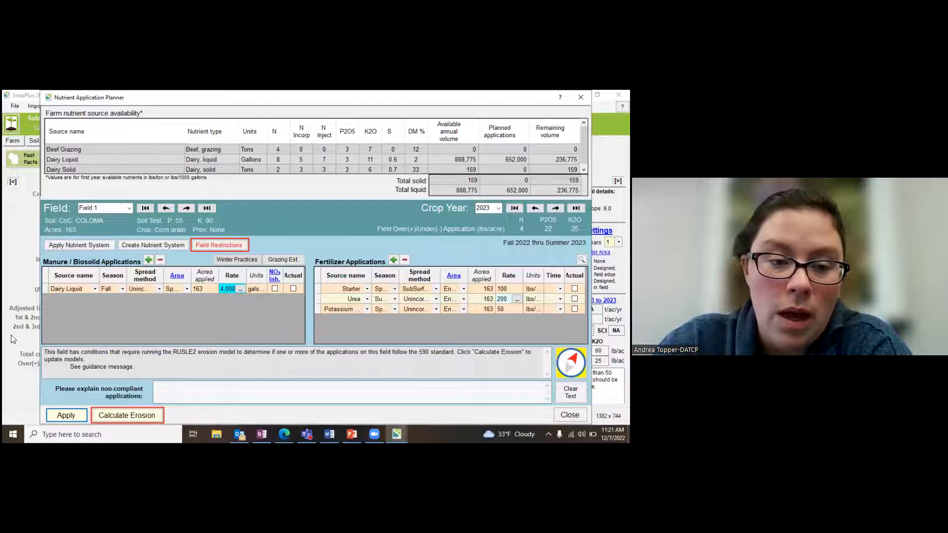
- Delete the Dairy Liquid manure application from Field 1's 2023 plan and apply the change
{"action": "left_click", "coordinate": [45, 289]}
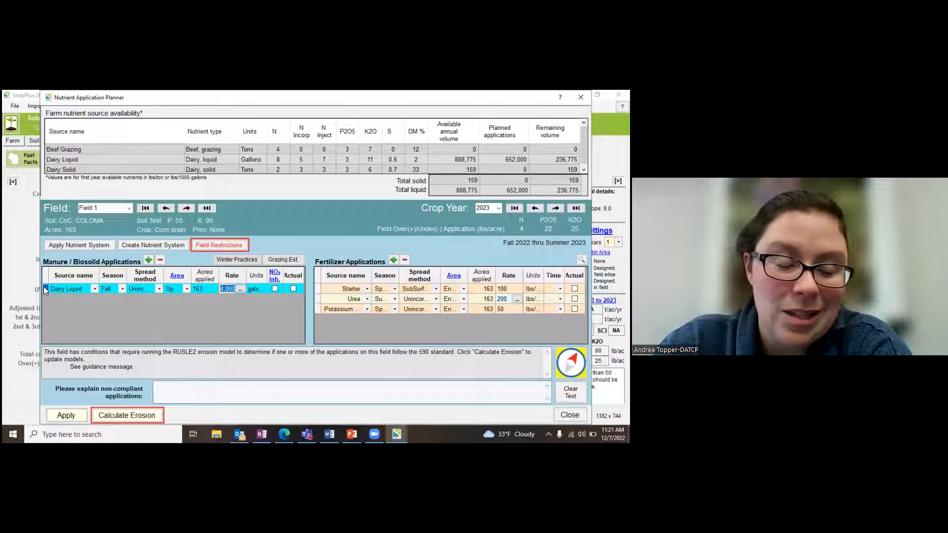
{"action": "left_click", "coordinate": [160, 260]}
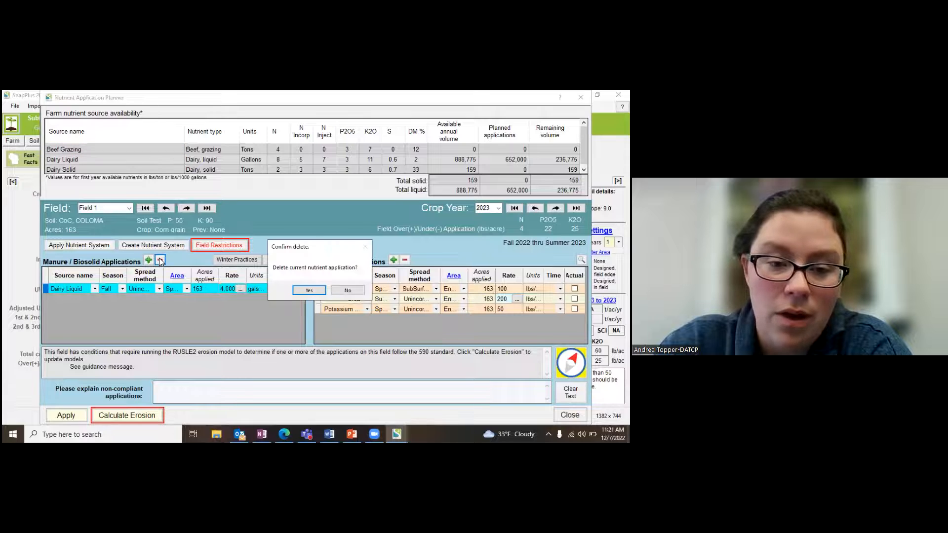
{"action": "left_click", "coordinate": [307, 290]}
{"action": "left_click", "coordinate": [65, 414]}
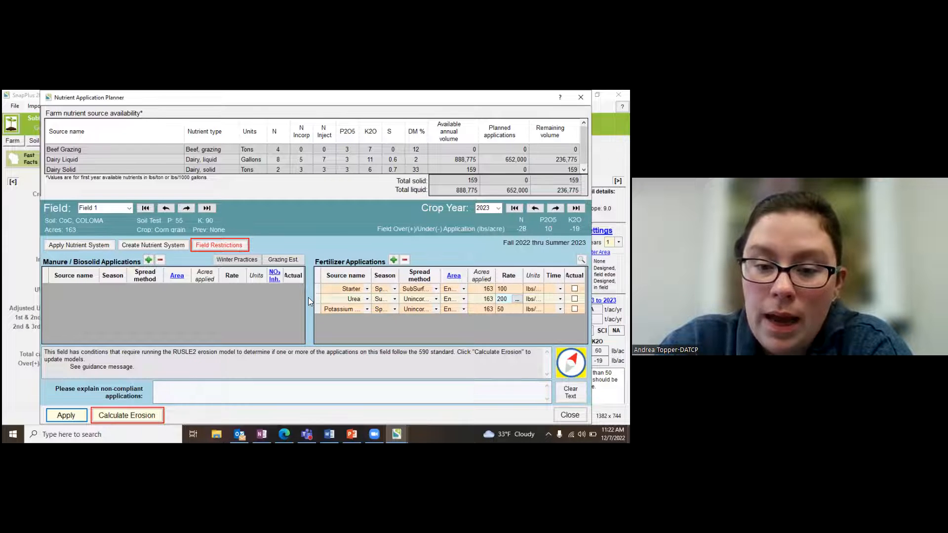
- Add a second Urea application for Spring with a rate of 75 and apply the plan
{"action": "left_click", "coordinate": [394, 258]}
{"action": "left_click", "coordinate": [348, 251]}
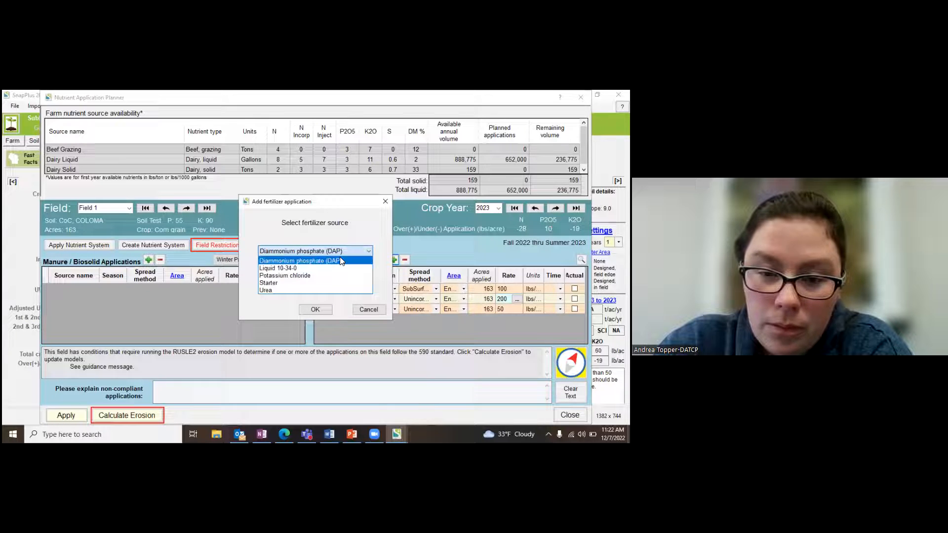
{"action": "left_click", "coordinate": [262, 291]}
{"action": "left_click", "coordinate": [318, 310]}
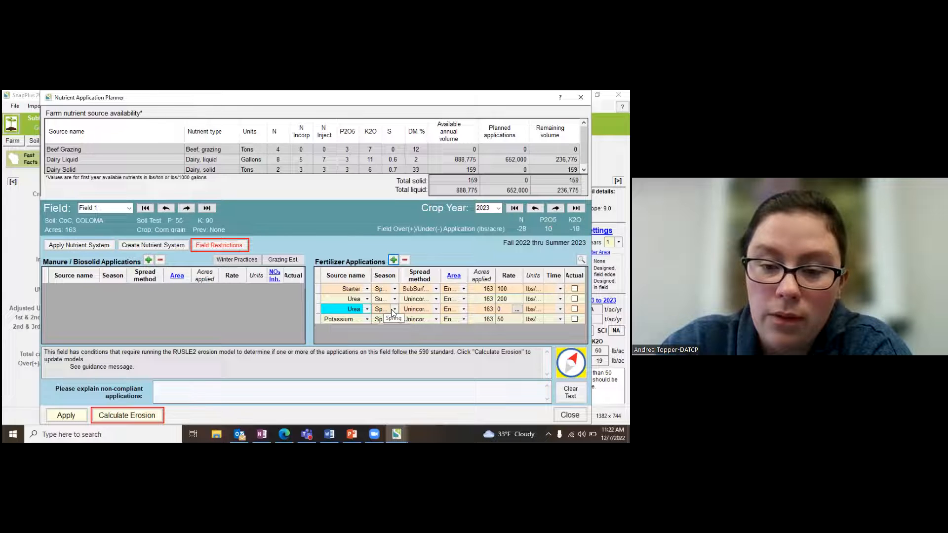
{"action": "left_click", "coordinate": [502, 309]}
{"action": "type", "text": "75"}
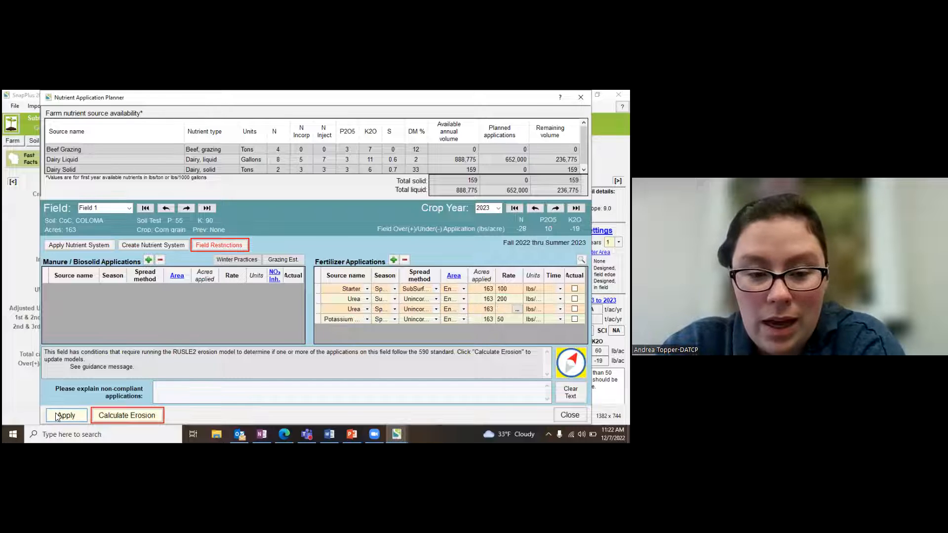
{"action": "left_click", "coordinate": [58, 416]}
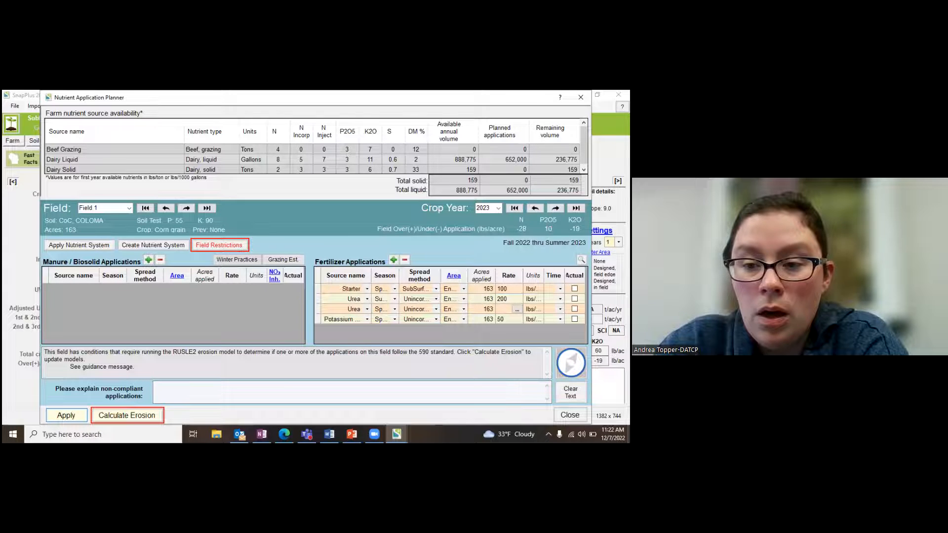
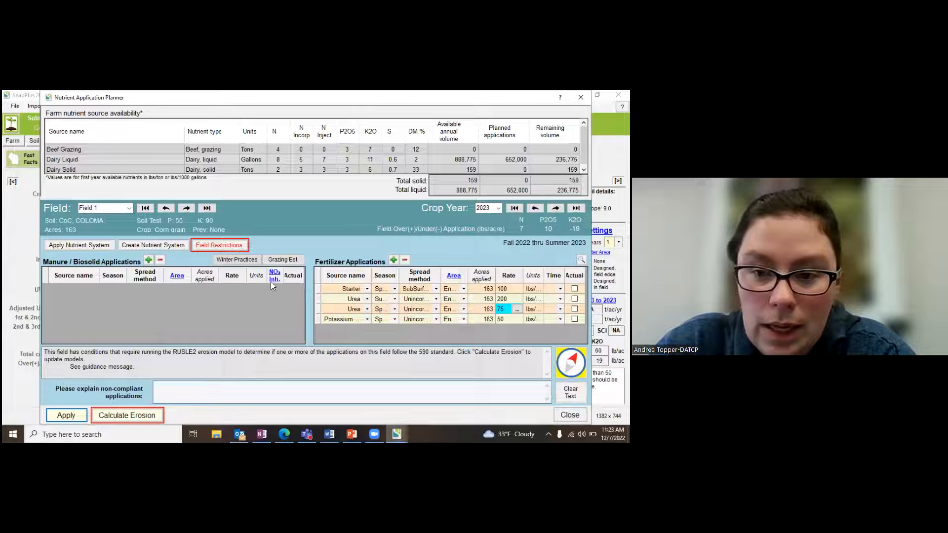
- Close the Nutrient Application Planner and copy Field 1's crop year 2023 forward to 2024, including its fertilizer applications
{"action": "left_click", "coordinate": [552, 414]}
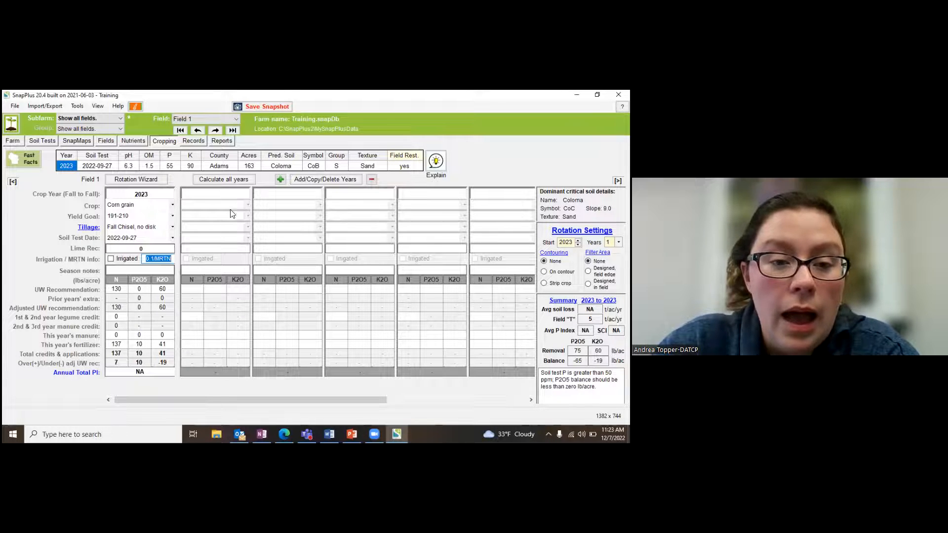
{"action": "left_click", "coordinate": [140, 206]}
{"action": "left_click", "coordinate": [140, 226]}
{"action": "left_click", "coordinate": [142, 206]}
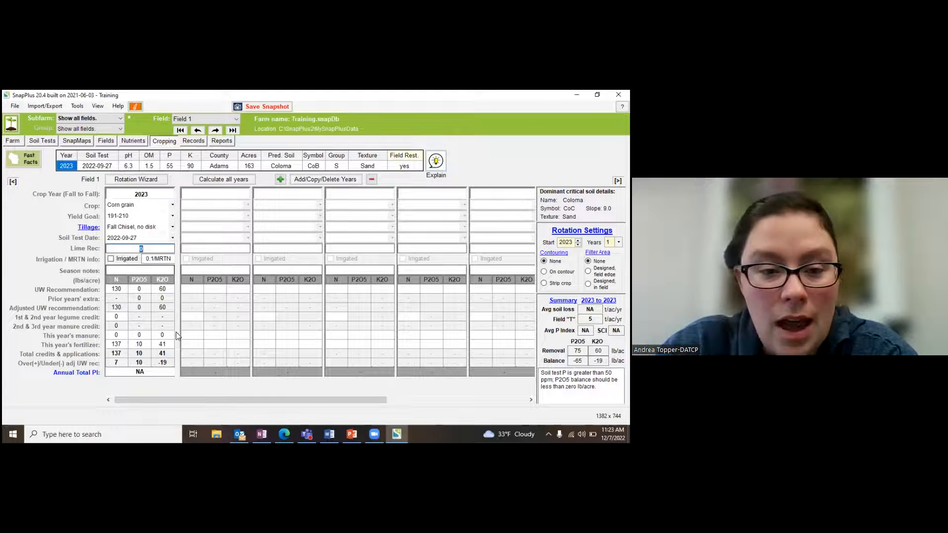
{"action": "left_click", "coordinate": [311, 179]}
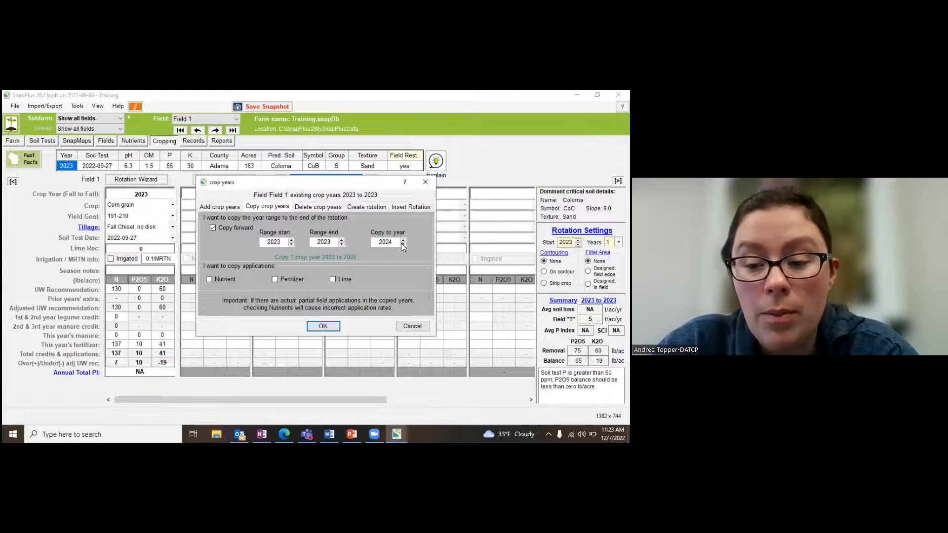
{"action": "left_click", "coordinate": [275, 279]}
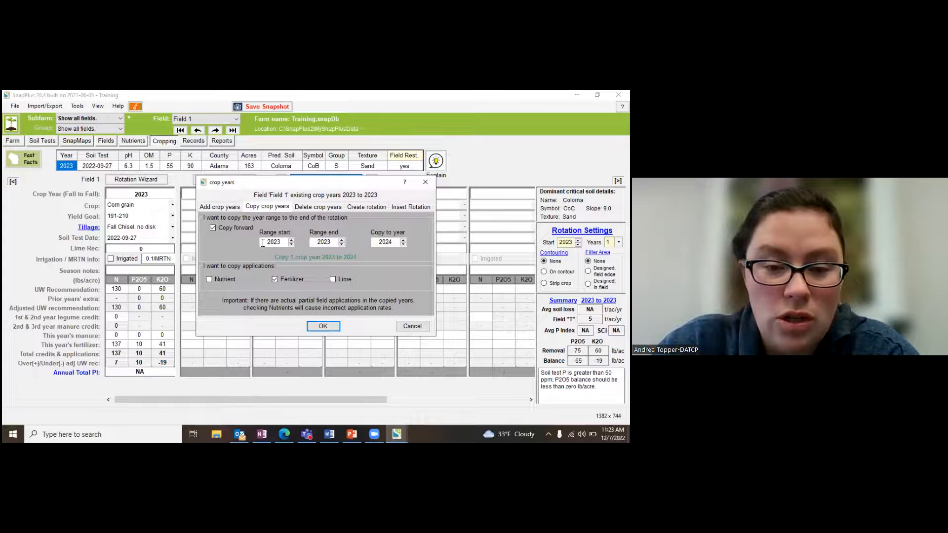
{"action": "left_click", "coordinate": [325, 325]}
{"action": "left_click", "coordinate": [310, 291]}
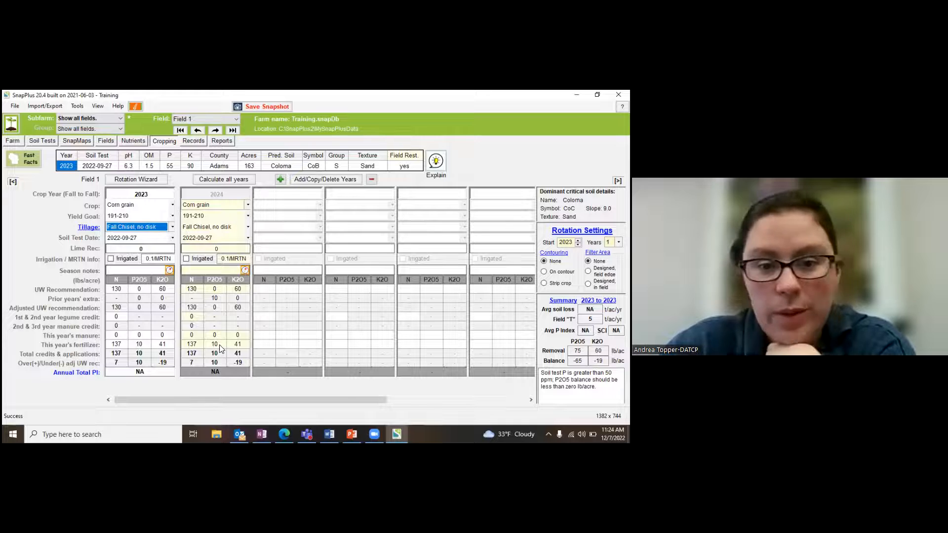
- Insert a crop year after 2023 in Field 1's rotation, moving the existing 2024 applications forward one year
{"action": "left_click", "coordinate": [280, 179]}
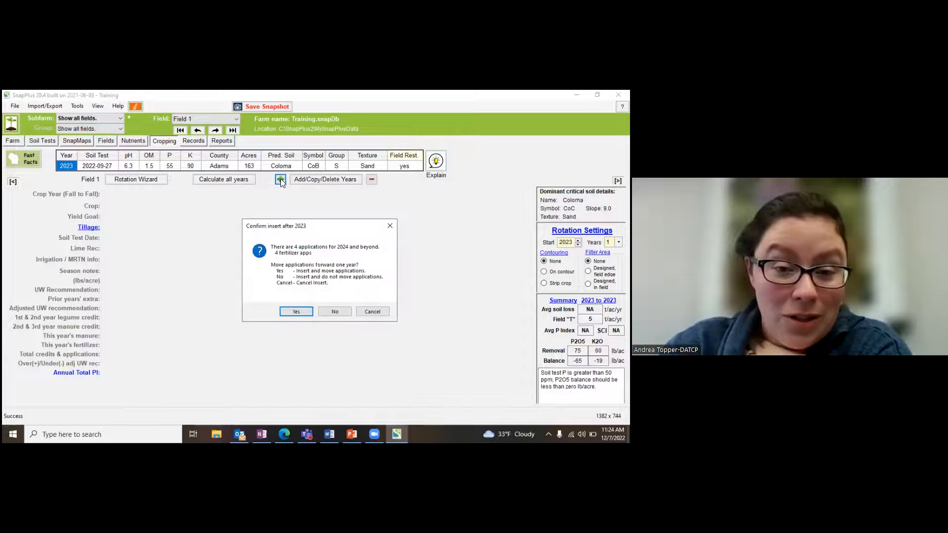
{"action": "left_click", "coordinate": [291, 312]}
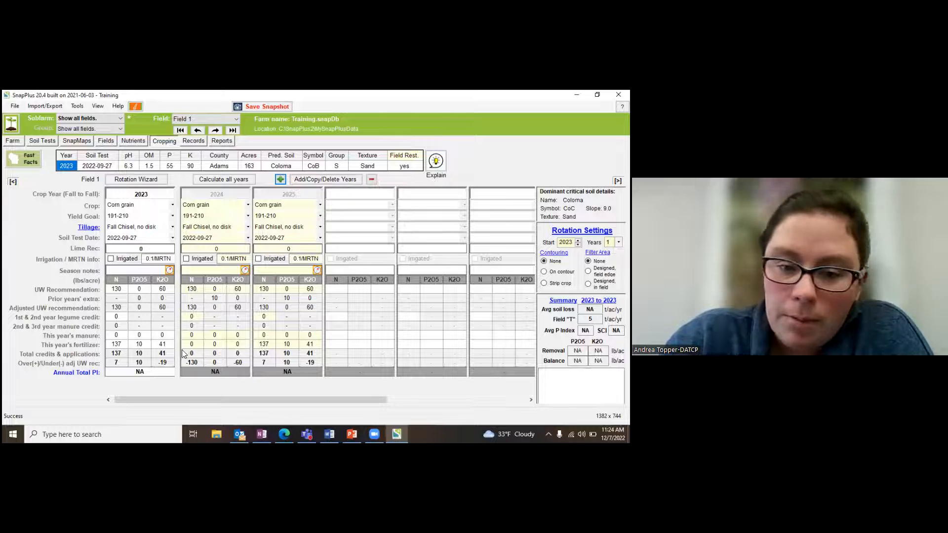
- Set Field 1's 2025 crop to Alfalfa Seeding Spring with a 0-0 yield goal and Fall Chisel, disked tillage
{"action": "left_click", "coordinate": [319, 203]}
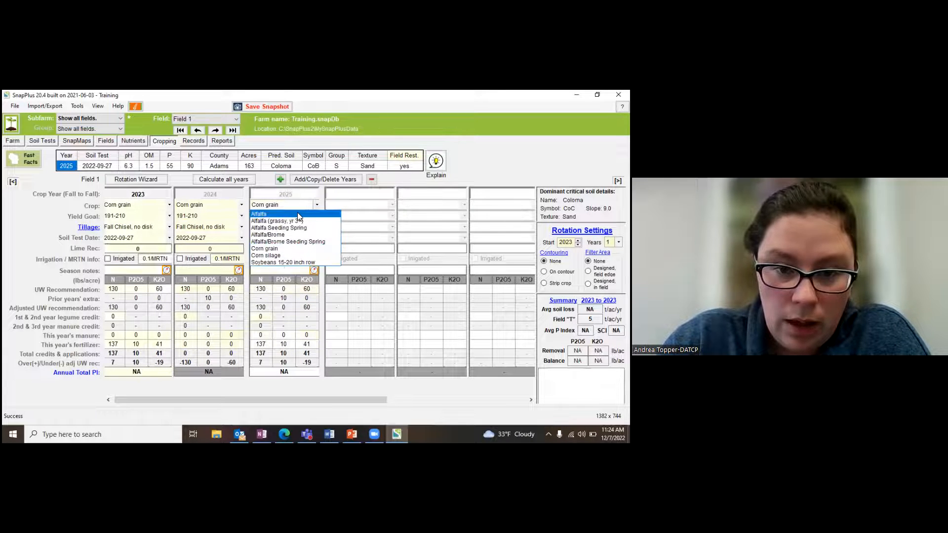
{"action": "left_click", "coordinate": [293, 226]}
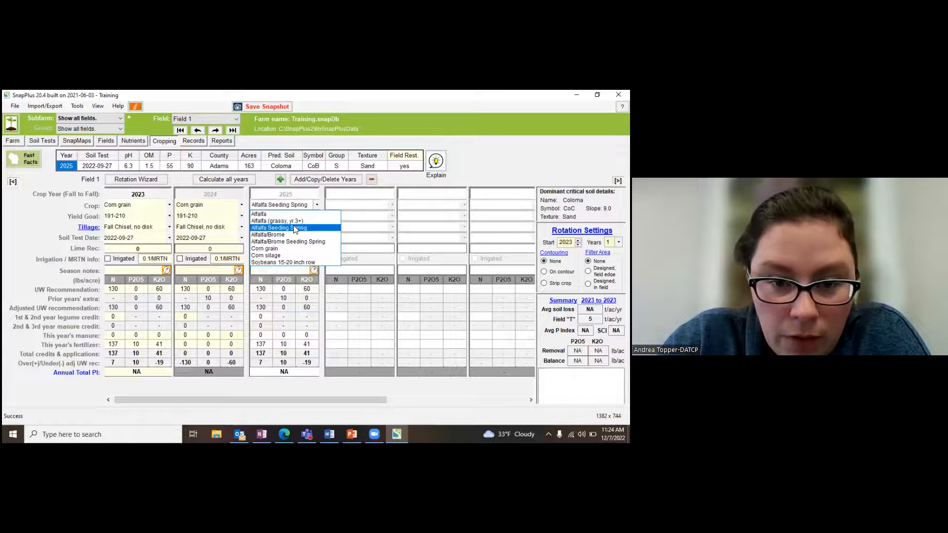
{"action": "left_click", "coordinate": [316, 216]}
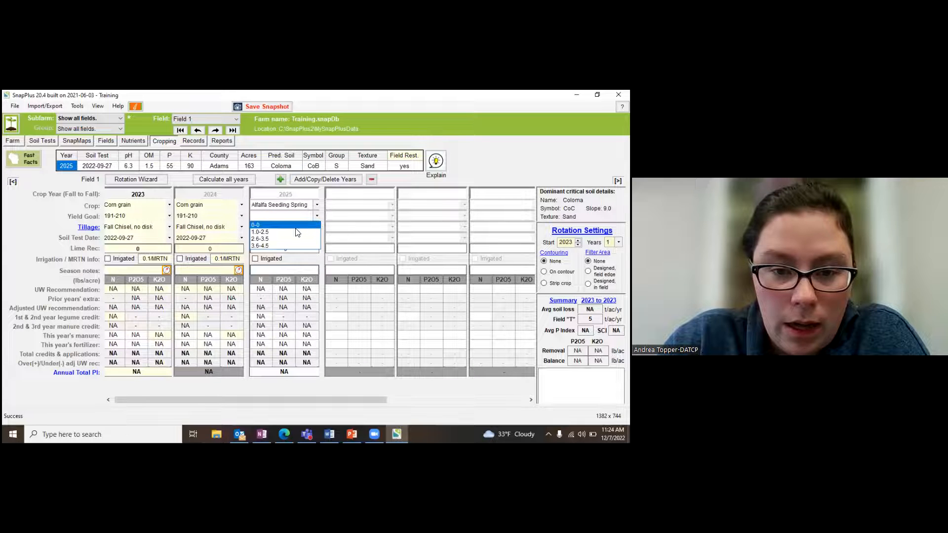
{"action": "left_click", "coordinate": [317, 227]}
{"action": "left_click", "coordinate": [317, 227]}
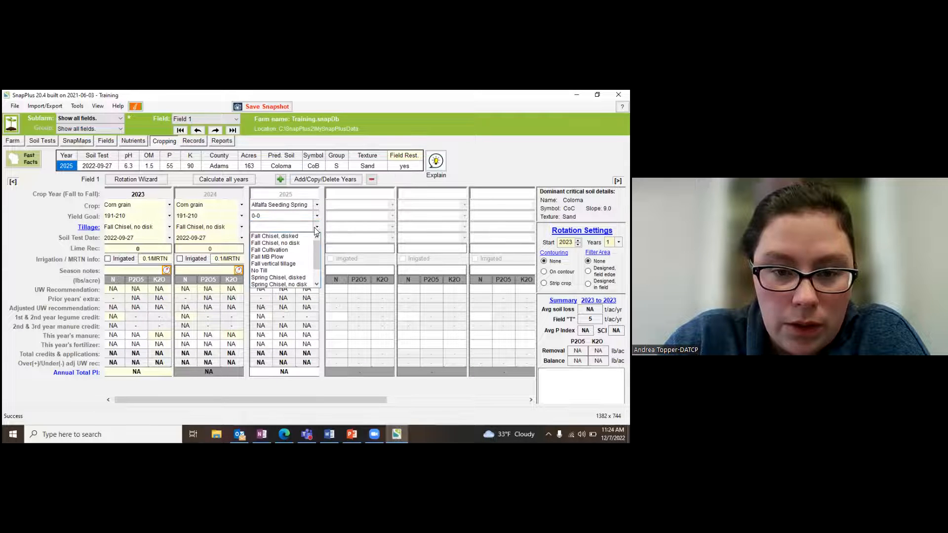
{"action": "left_click", "coordinate": [274, 236]}
{"action": "left_click", "coordinate": [274, 237]}
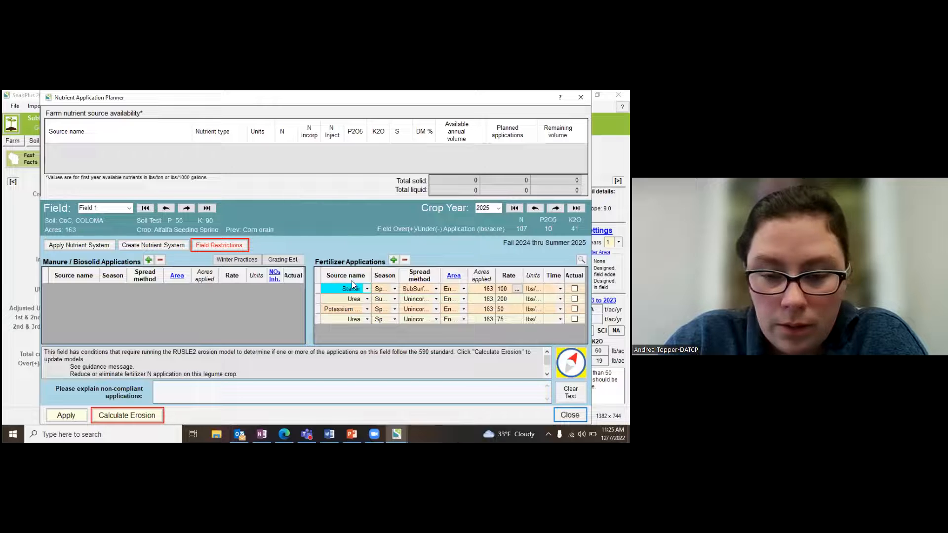
- Delete the Starter, Potassium chloride and both Urea applications from Field 1's 2025 fertilizer plan and apply the change
{"action": "left_click", "coordinate": [316, 289]}
{"action": "left_click", "coordinate": [404, 260]}
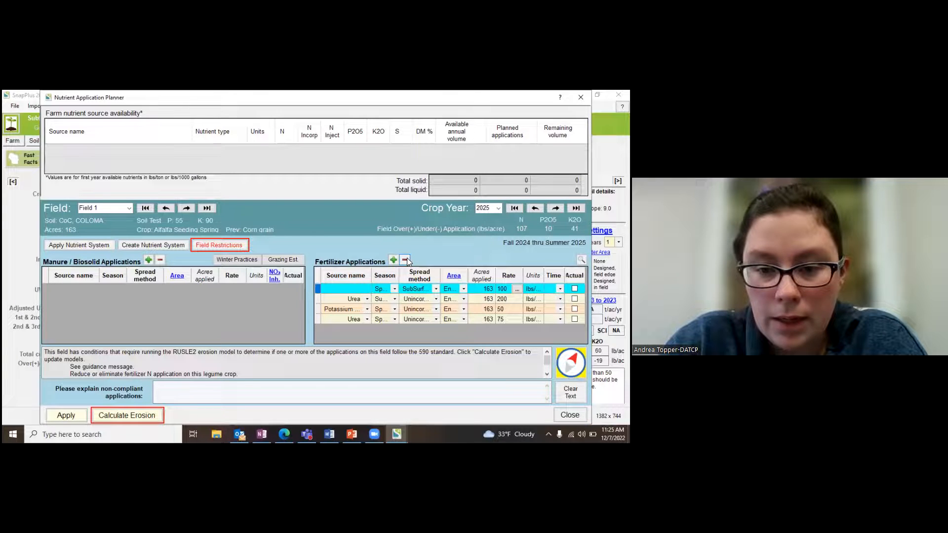
{"action": "left_click", "coordinate": [303, 289]}
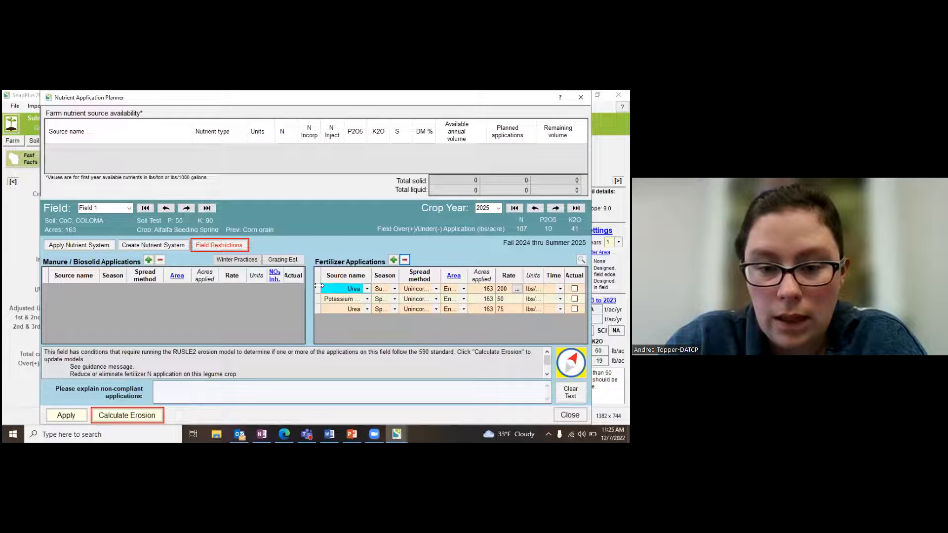
{"action": "left_click", "coordinate": [317, 289]}
{"action": "left_click", "coordinate": [404, 260]}
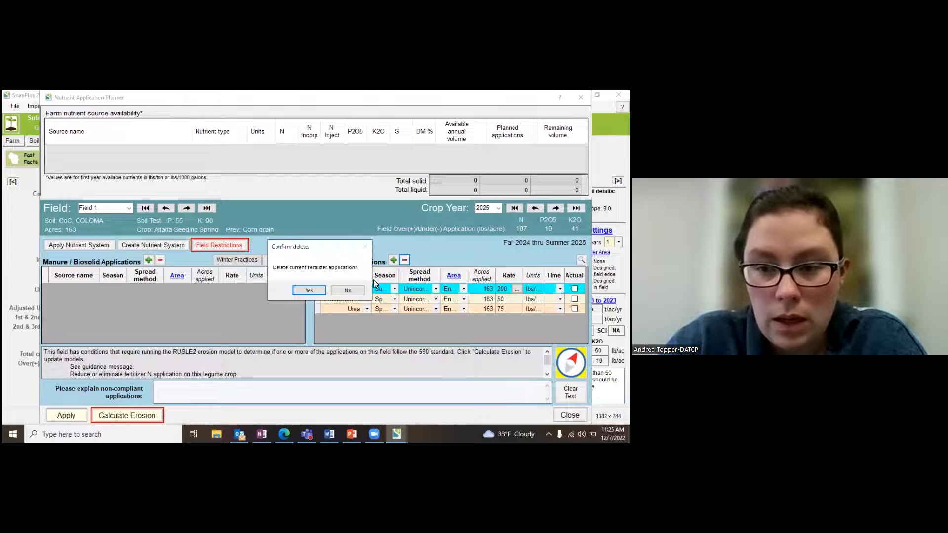
{"action": "left_click", "coordinate": [315, 291]}
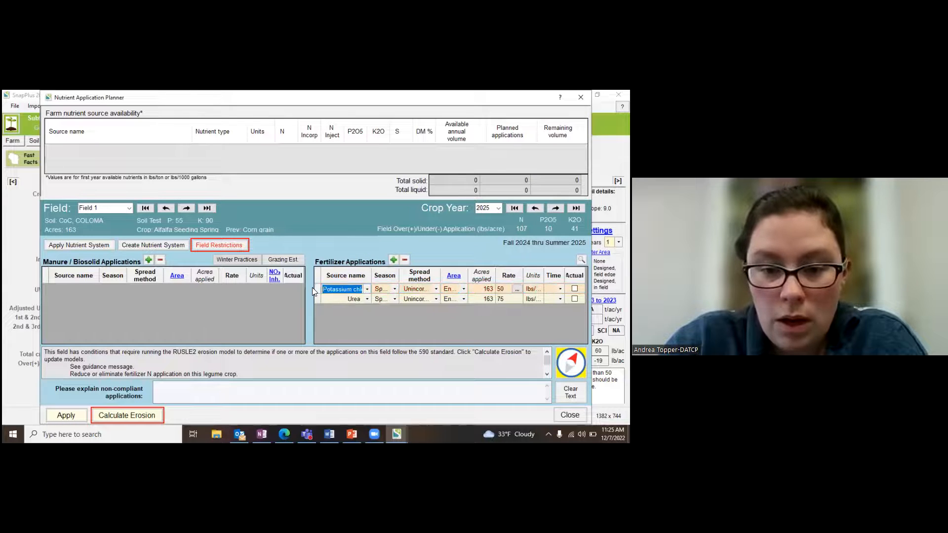
{"action": "left_click", "coordinate": [316, 289]}
{"action": "left_click", "coordinate": [405, 260]}
{"action": "left_click", "coordinate": [318, 295]}
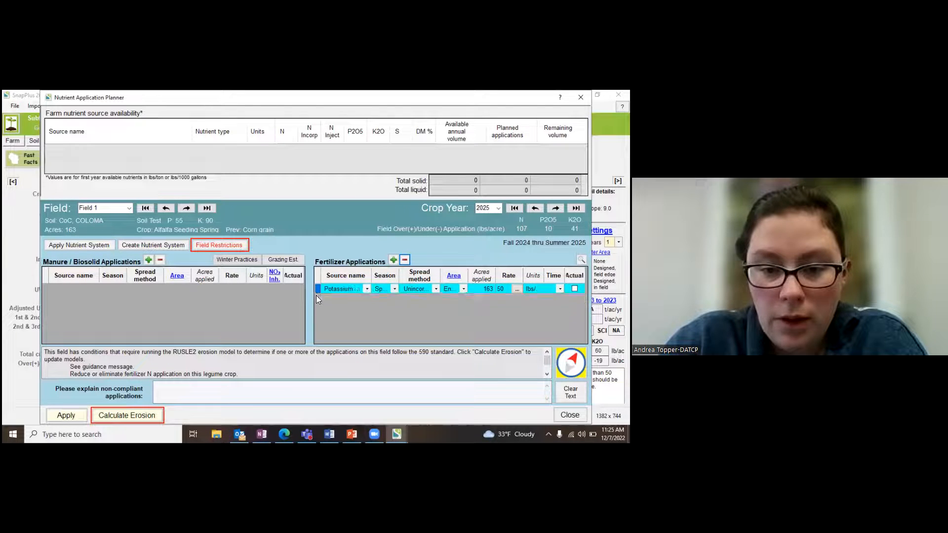
{"action": "left_click", "coordinate": [316, 292]}
{"action": "left_click", "coordinate": [406, 260]}
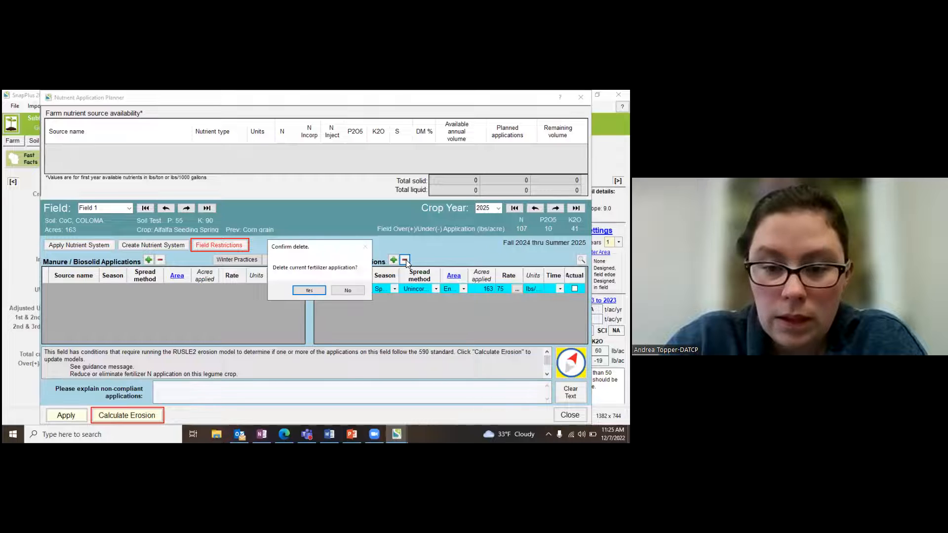
{"action": "left_click", "coordinate": [308, 290]}
{"action": "left_click", "coordinate": [65, 416]}
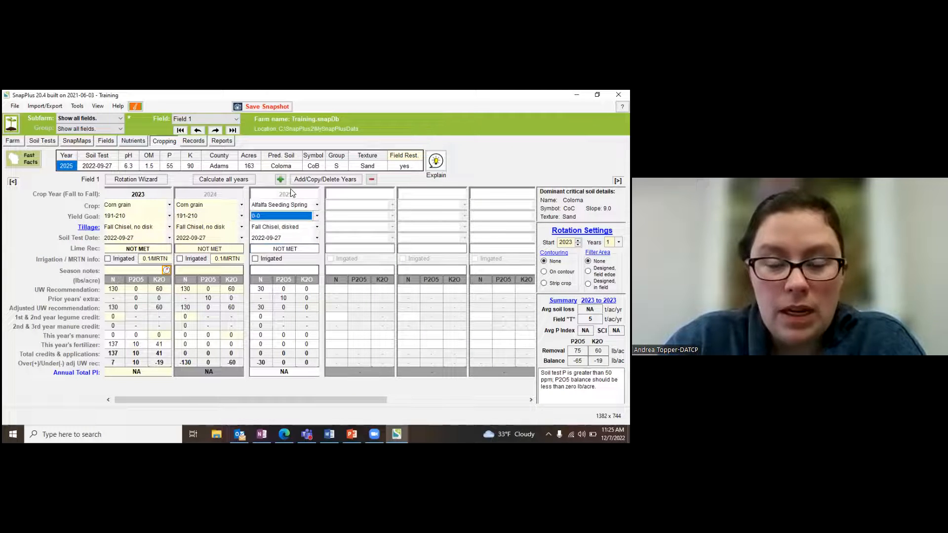
- Add crop year 2026 to Field 1 with Alfalfa, a yield goal of 5.6-6.5 and tillage None
{"action": "left_click", "coordinate": [277, 178]}
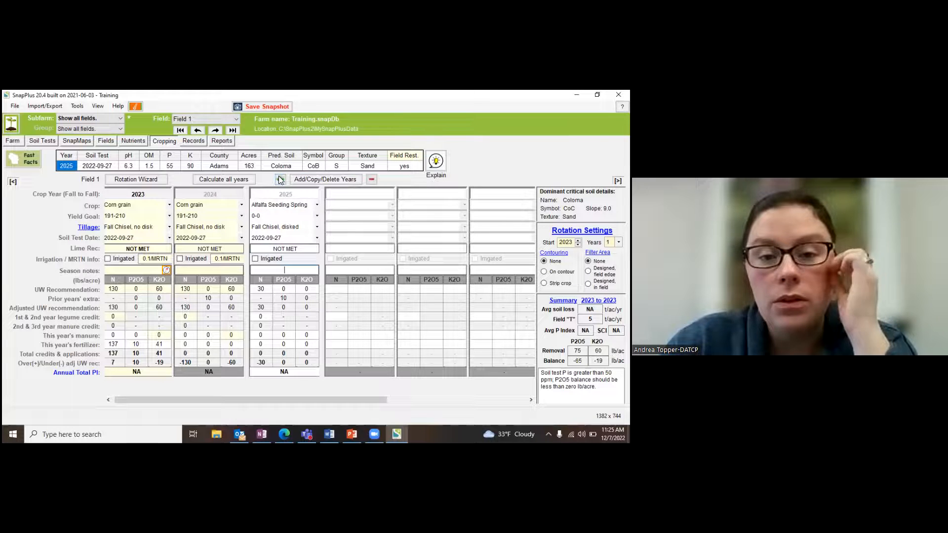
{"action": "left_click", "coordinate": [278, 179]}
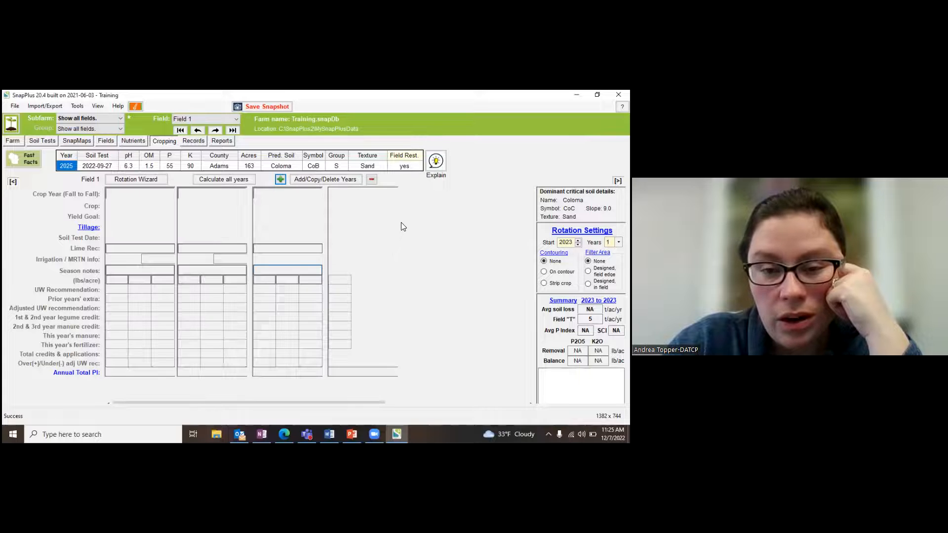
{"action": "left_click", "coordinate": [392, 207]}
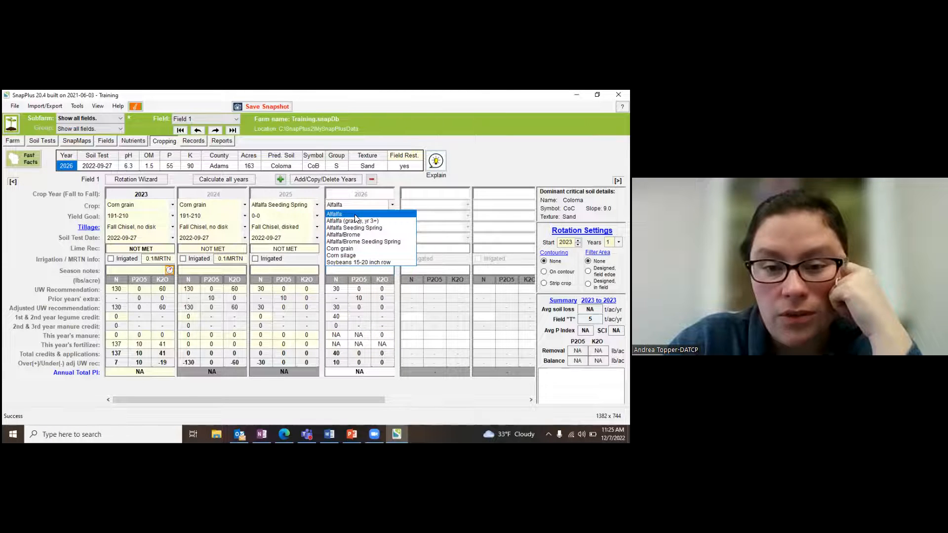
{"action": "left_click", "coordinate": [390, 215]}
{"action": "left_click", "coordinate": [392, 216]}
{"action": "left_click", "coordinate": [338, 253]}
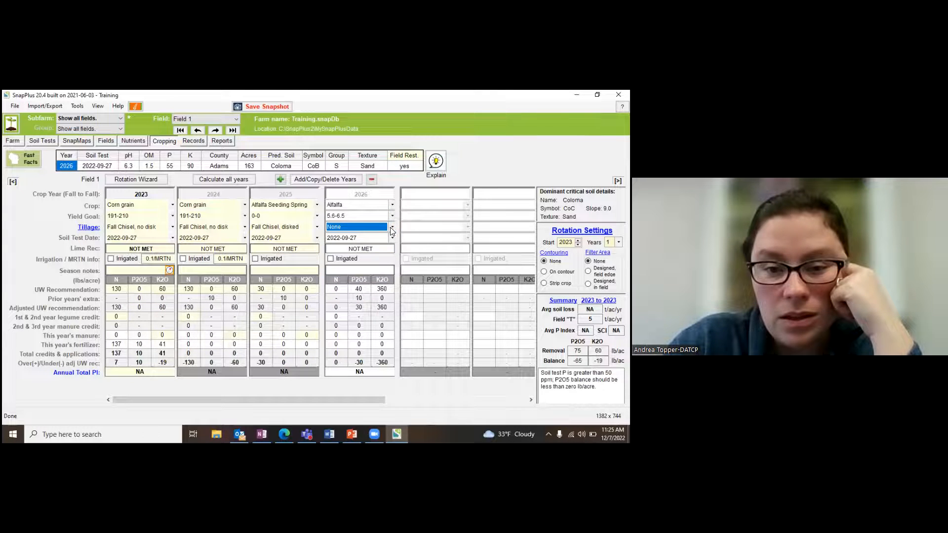
{"action": "left_click", "coordinate": [391, 231]}
{"action": "left_click", "coordinate": [353, 230]}
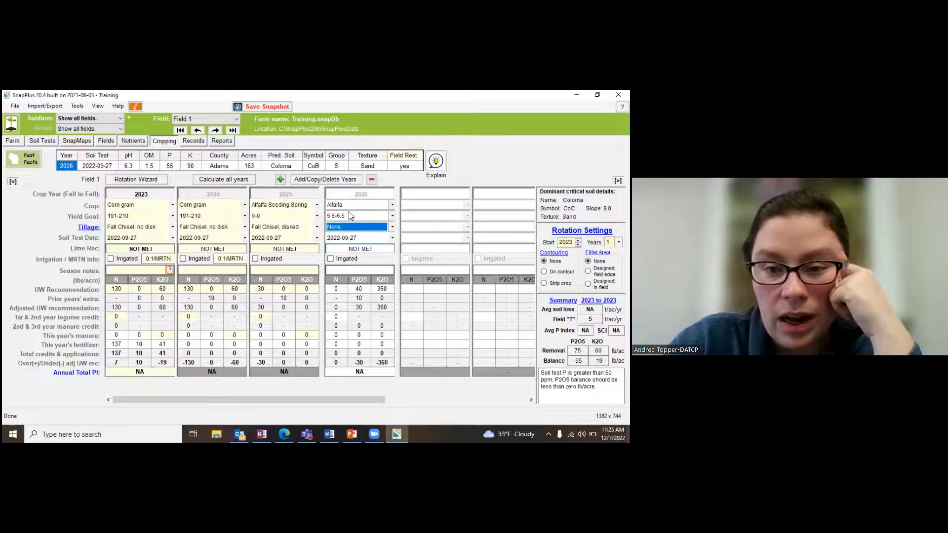
- Copy Field 1's crop year 2026 forward to 2027, including its nutrient and fertilizer applications
{"action": "left_click", "coordinate": [322, 181]}
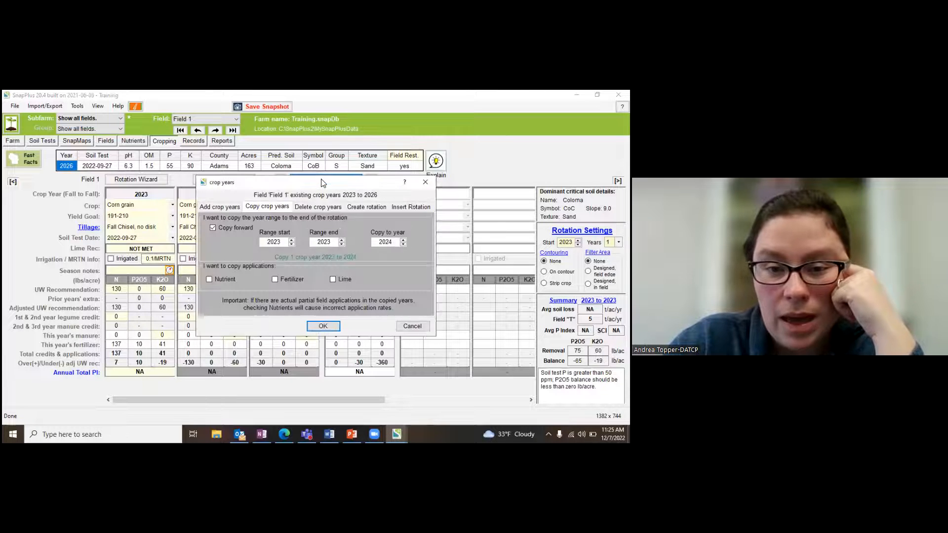
{"action": "left_click_drag", "start_coordinate": [322, 184], "coordinate": [308, 247]}
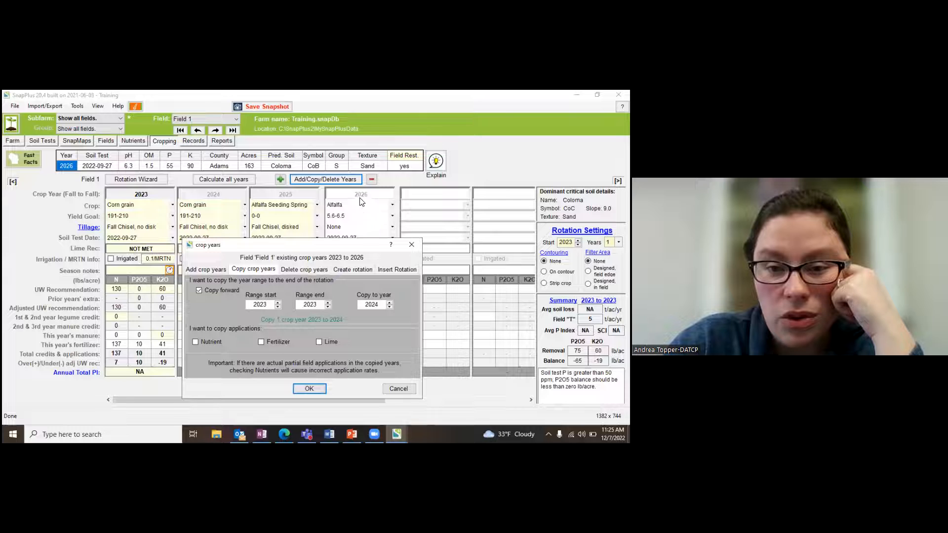
{"action": "left_click", "coordinate": [278, 302]}
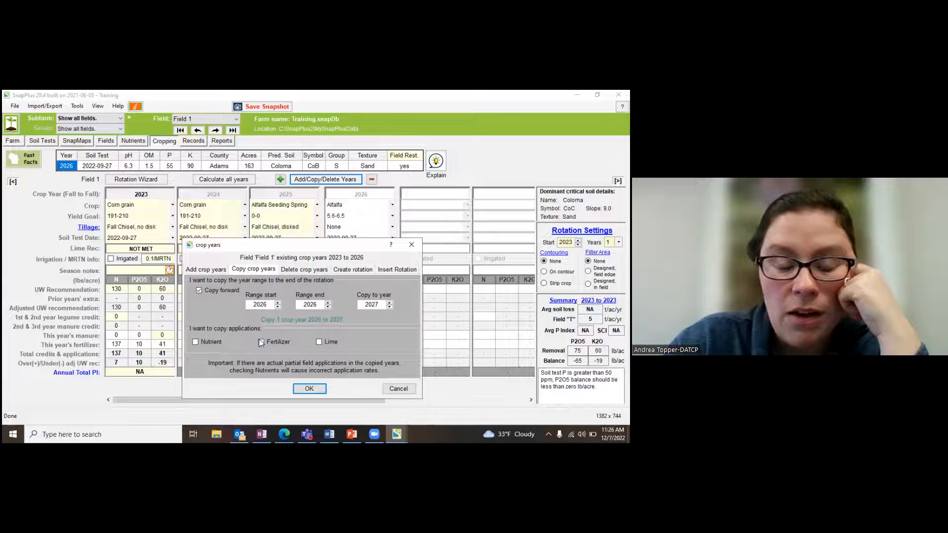
{"action": "left_click", "coordinate": [195, 341]}
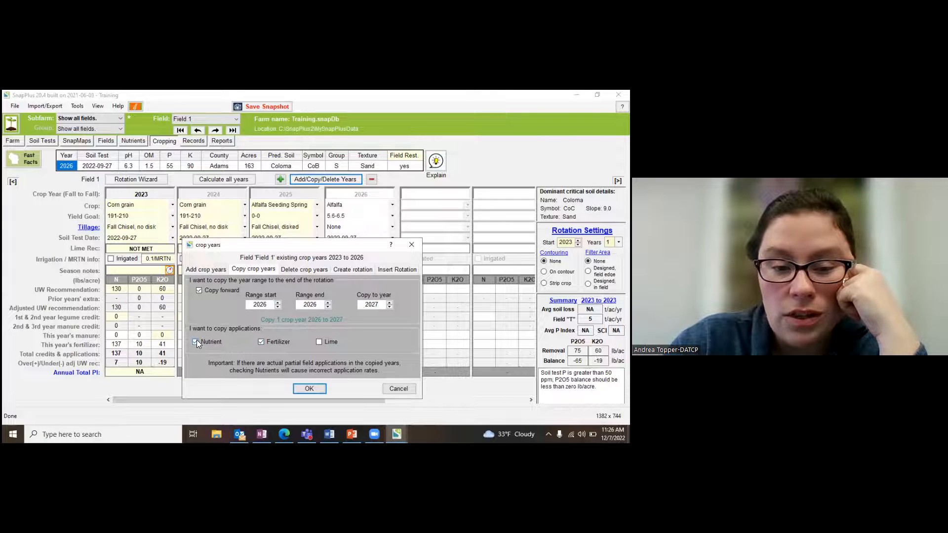
{"action": "left_click", "coordinate": [309, 389]}
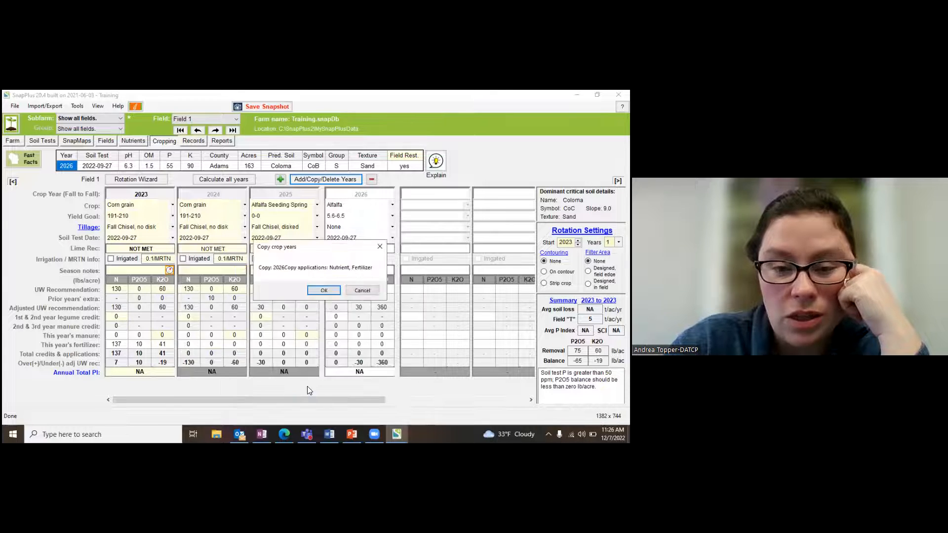
{"action": "left_click", "coordinate": [320, 291]}
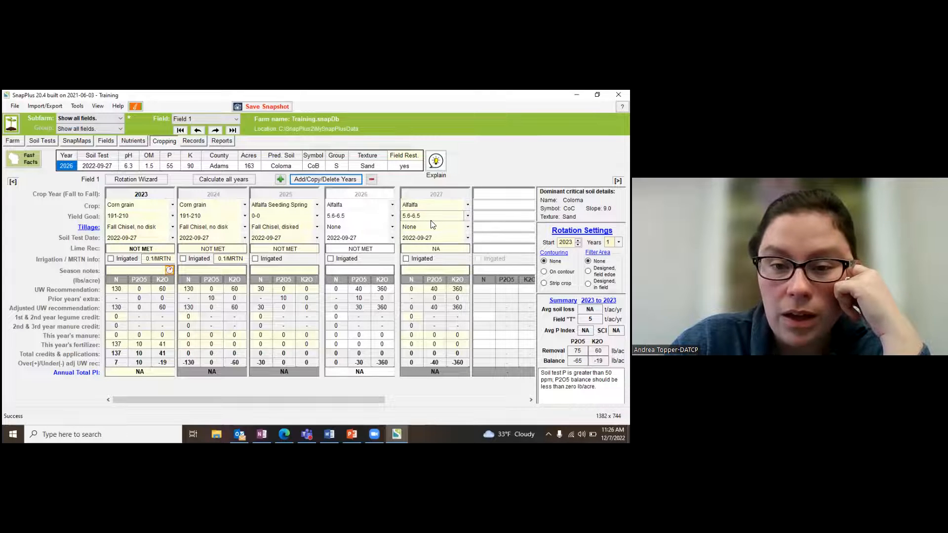
- Copy Field 1's crop years 2026 to 2027 forward to start at 2028, without copying any applications
{"action": "left_click", "coordinate": [388, 227]}
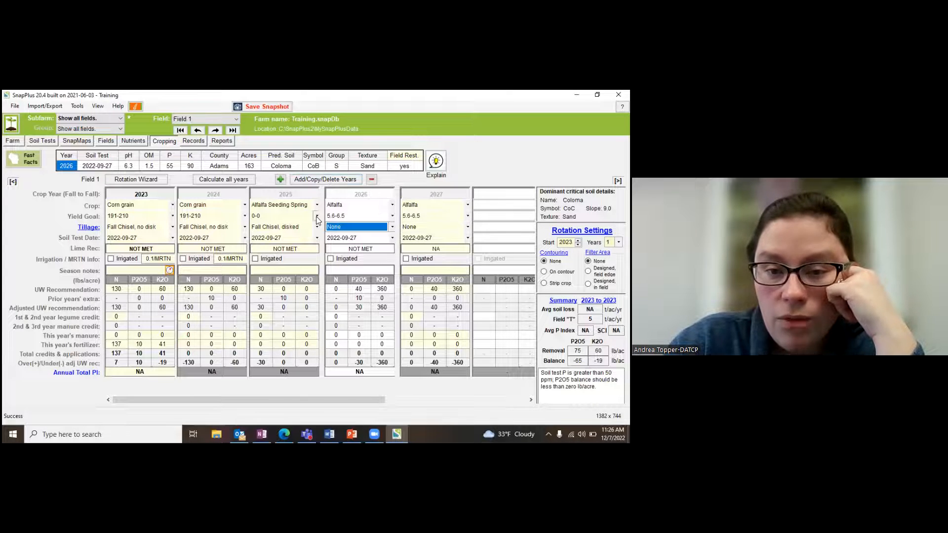
{"action": "left_click", "coordinate": [313, 180]}
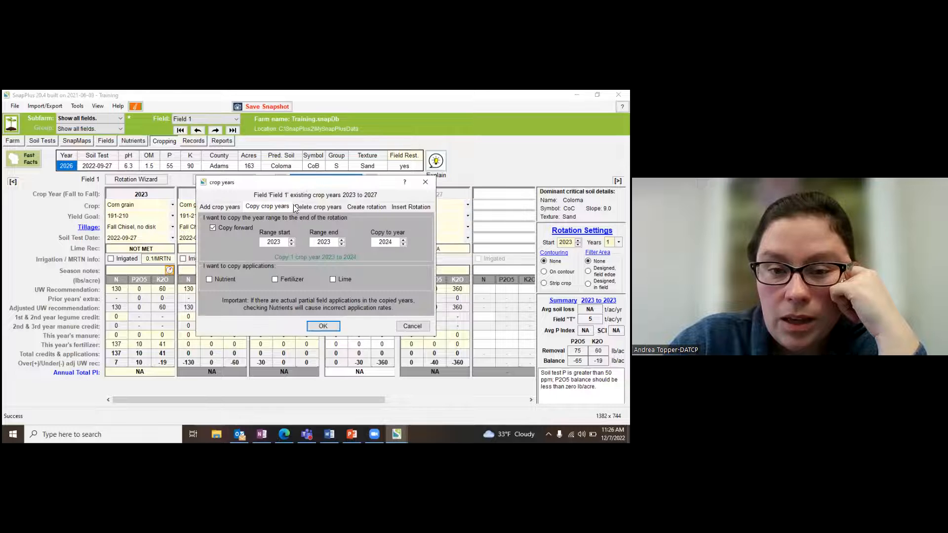
{"action": "left_click_drag", "start_coordinate": [303, 192], "coordinate": [261, 242]}
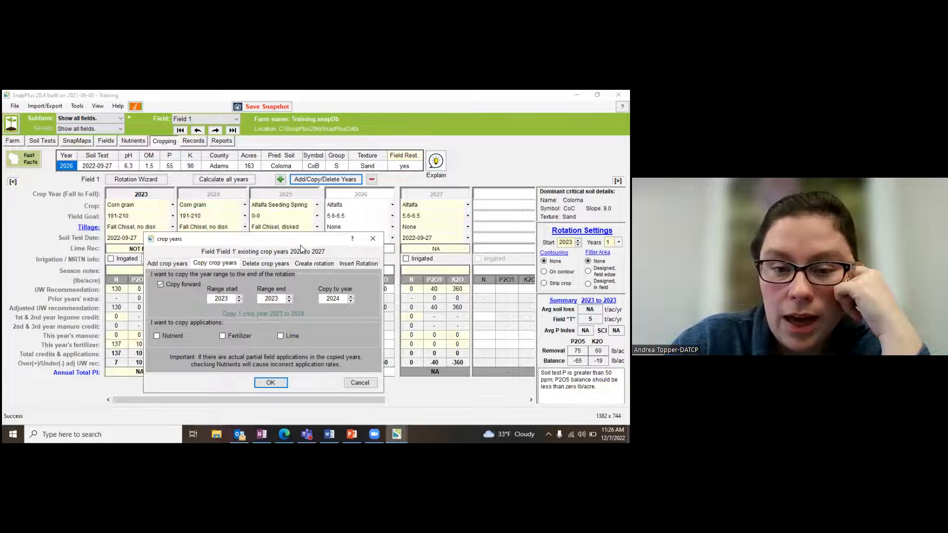
{"action": "left_click", "coordinate": [289, 296]}
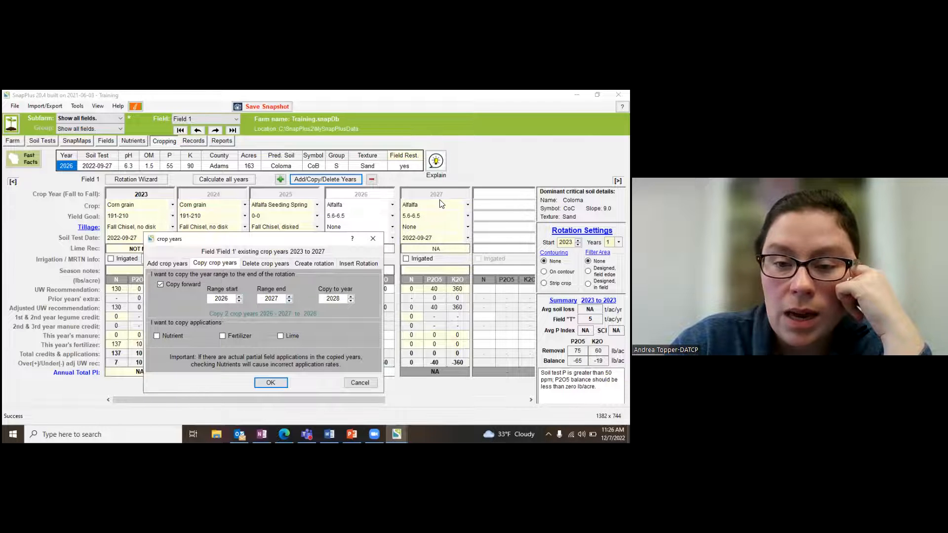
{"action": "left_click", "coordinate": [271, 383]}
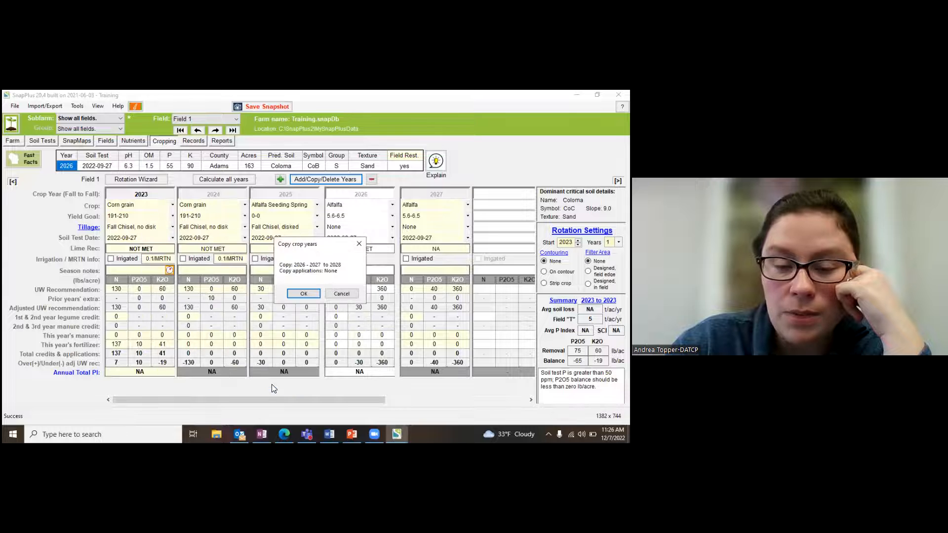
{"action": "left_click", "coordinate": [301, 294]}
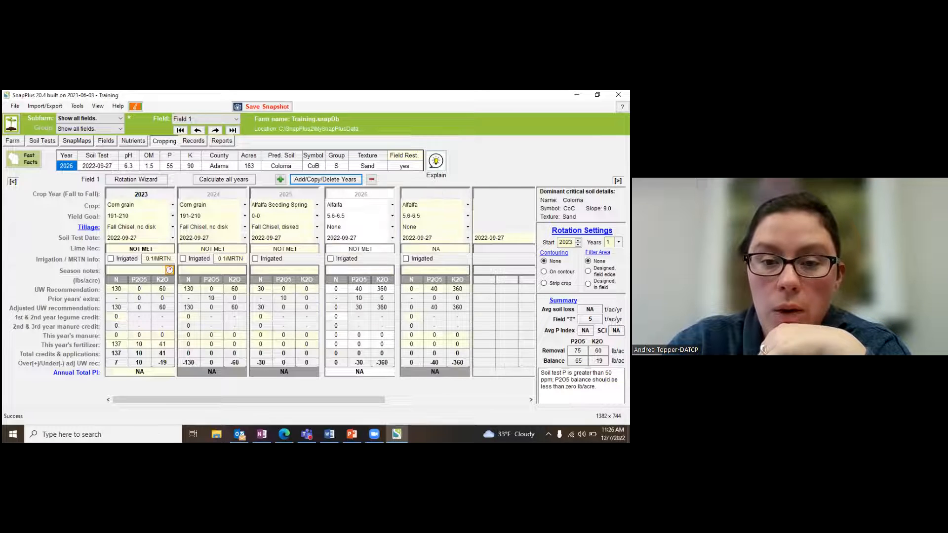
{"action": "left_click", "coordinate": [335, 238]}
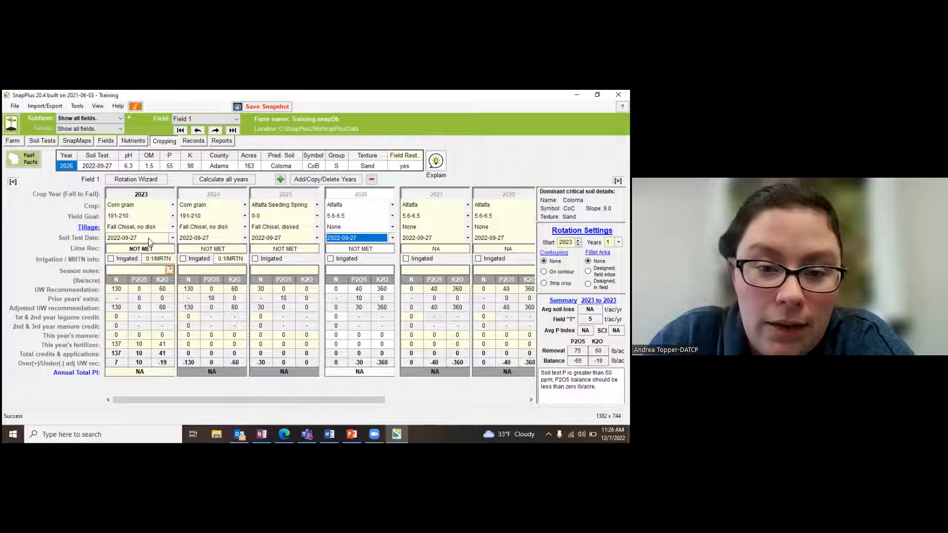
{"action": "left_click", "coordinate": [546, 261]}
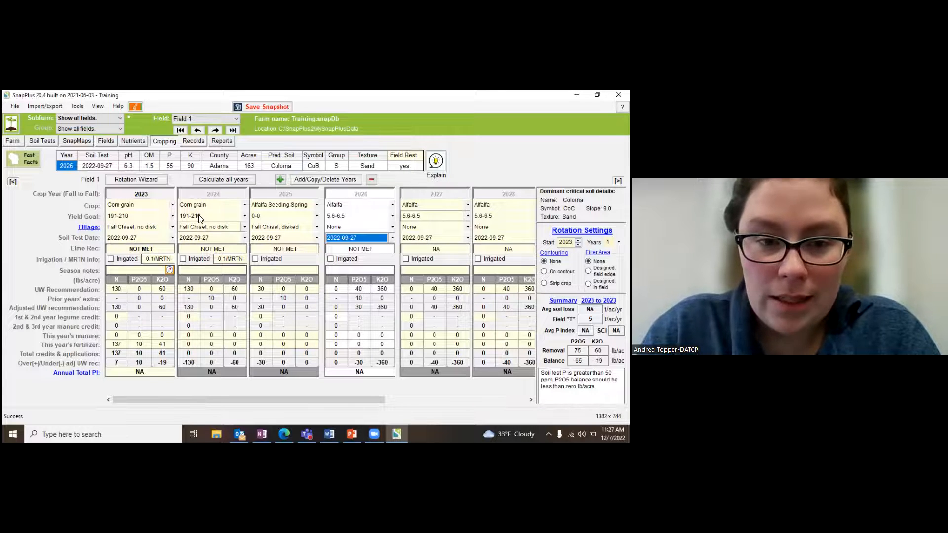
{"action": "left_click", "coordinate": [351, 238]}
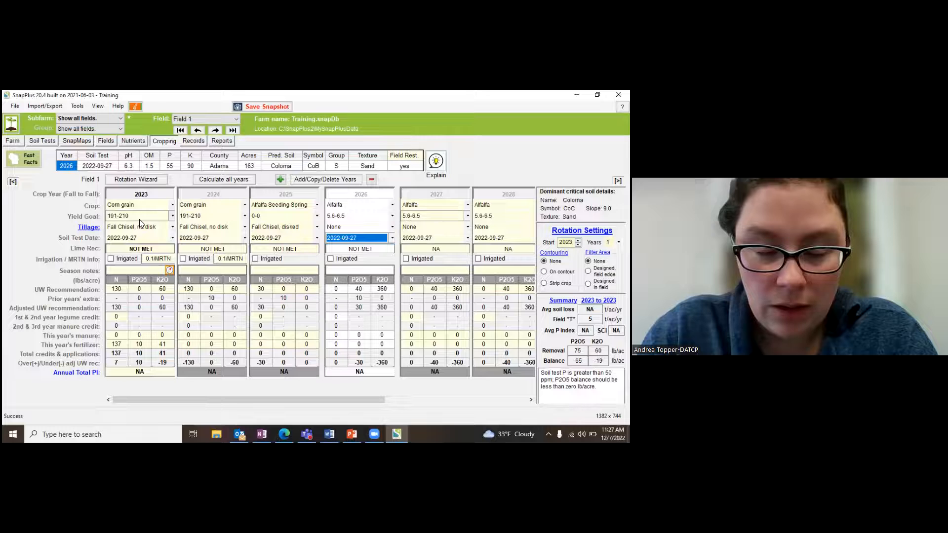
- Set Field 1's rotation length to 7 years, starting in 2023
{"action": "left_click", "coordinate": [618, 242]}
{"action": "left_click", "coordinate": [607, 250]}
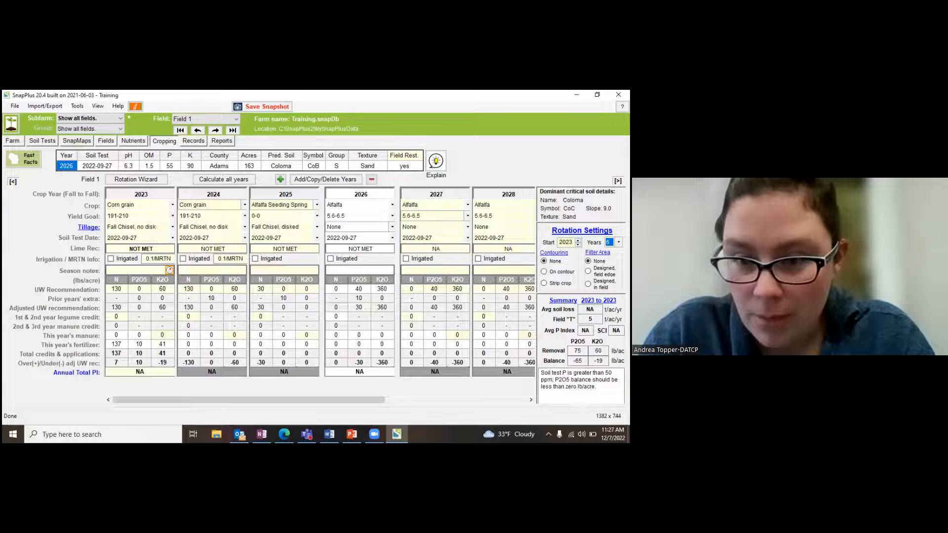
{"action": "left_click_drag", "start_coordinate": [371, 404], "coordinate": [329, 430]}
{"action": "left_click", "coordinate": [619, 243]}
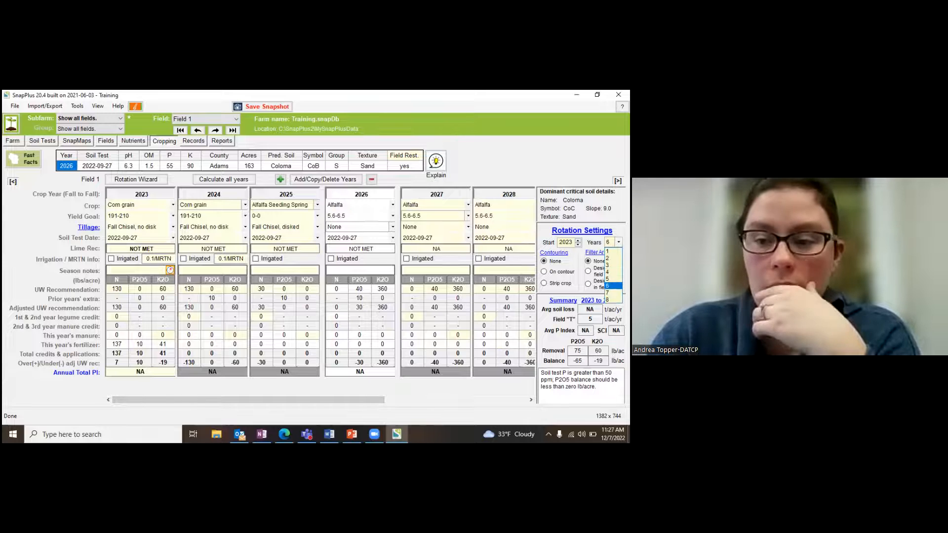
{"action": "left_click", "coordinate": [612, 293]}
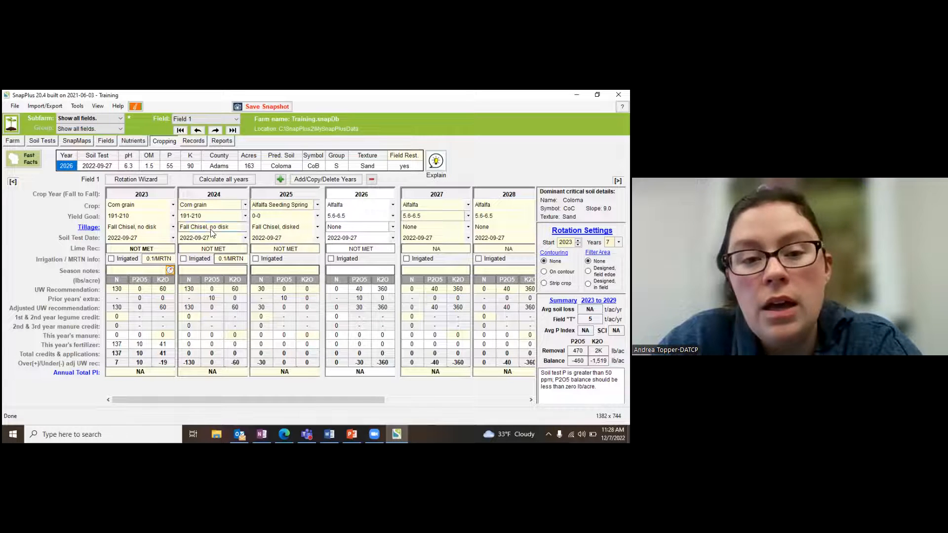
- Calculate all crop years for Field 1 and check the rotation's average P index, SCI and the 2026 values
{"action": "left_click", "coordinate": [209, 181]}
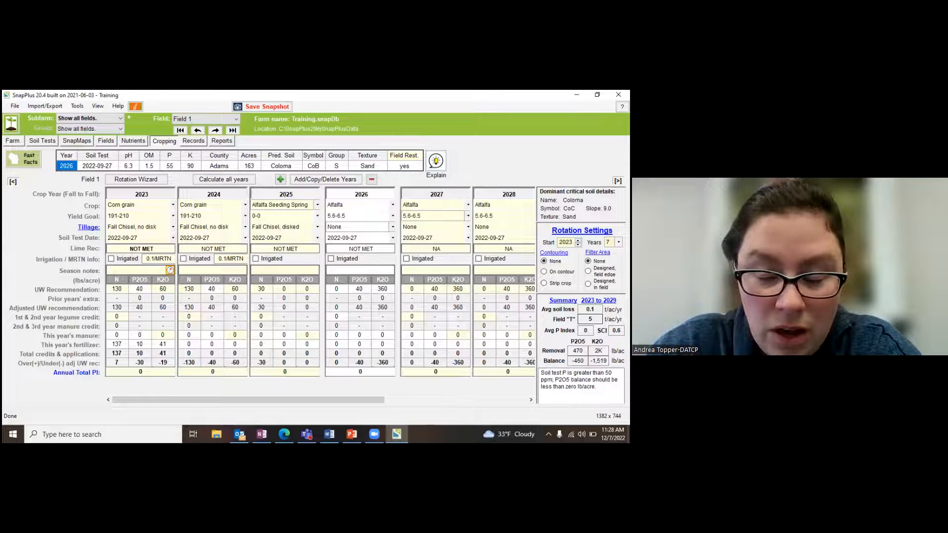
{"action": "double_click", "coordinate": [586, 331]}
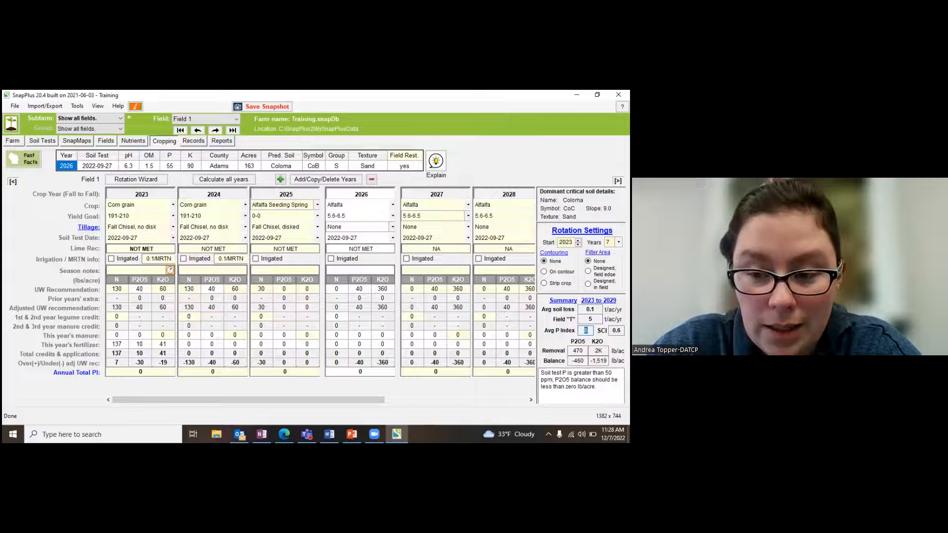
{"action": "left_click", "coordinate": [585, 331]}
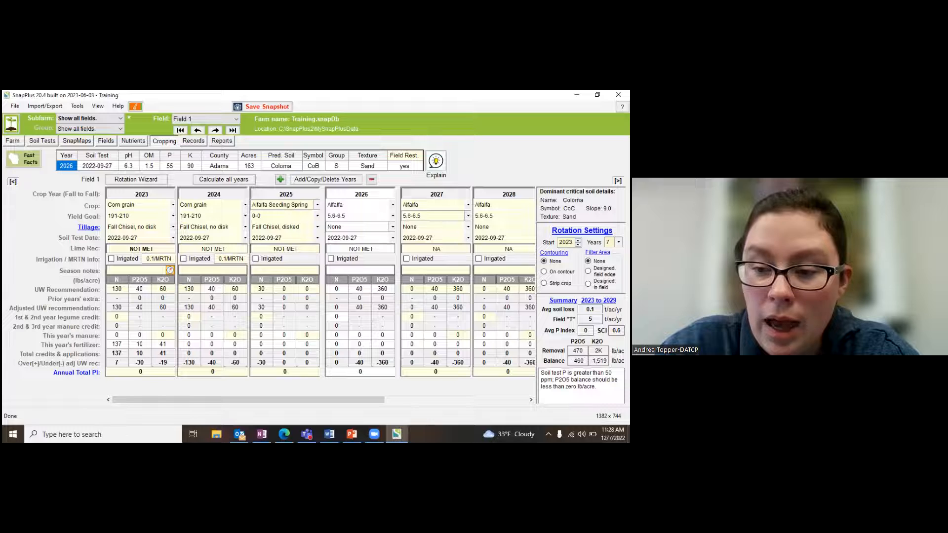
{"action": "double_click", "coordinate": [616, 331]}
{"action": "left_click", "coordinate": [617, 331]}
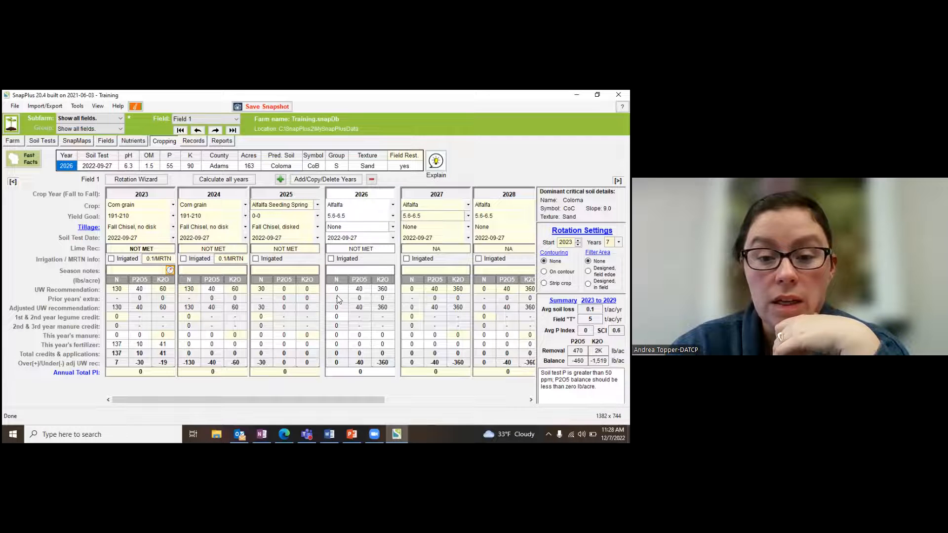
{"action": "left_click", "coordinate": [361, 249]}
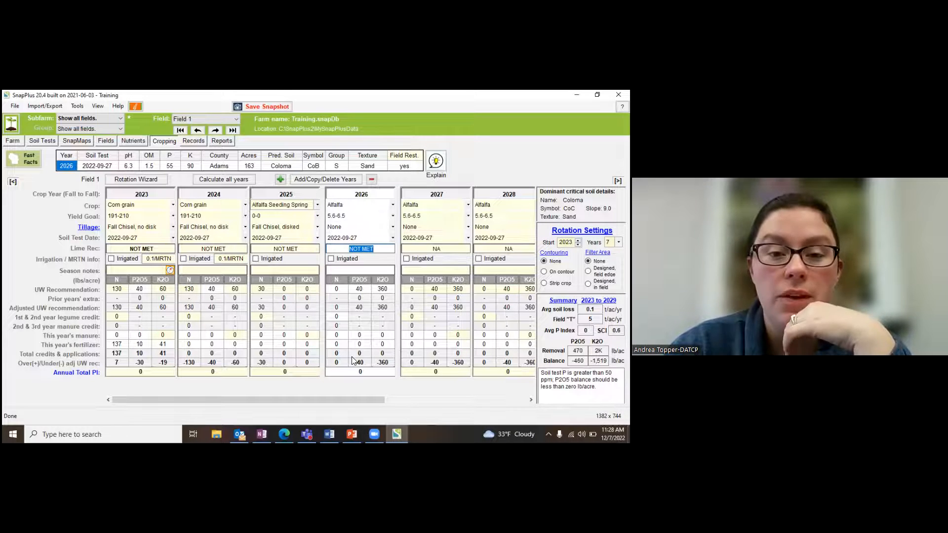
{"action": "left_click", "coordinate": [357, 227]}
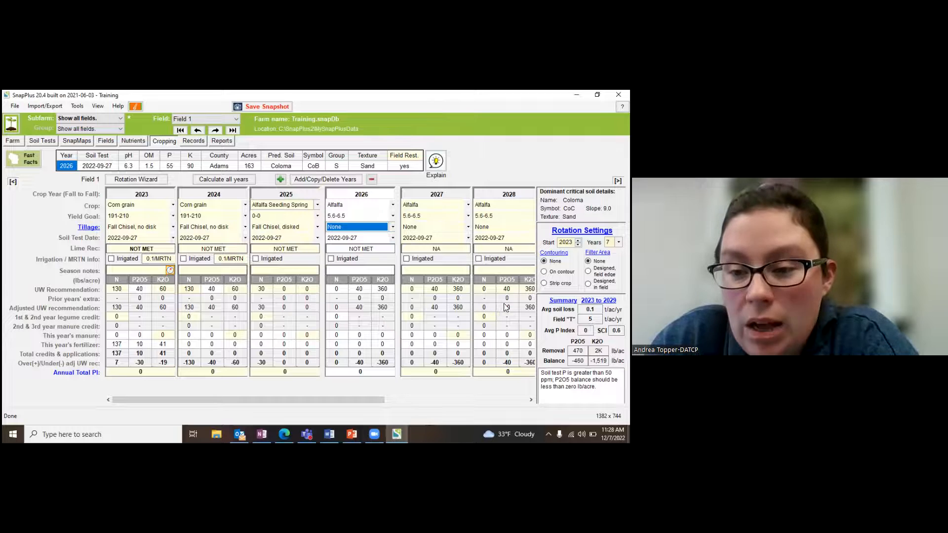
- Set Field 1's contouring to On contour in the rotation settings
{"action": "left_click", "coordinate": [543, 272]}
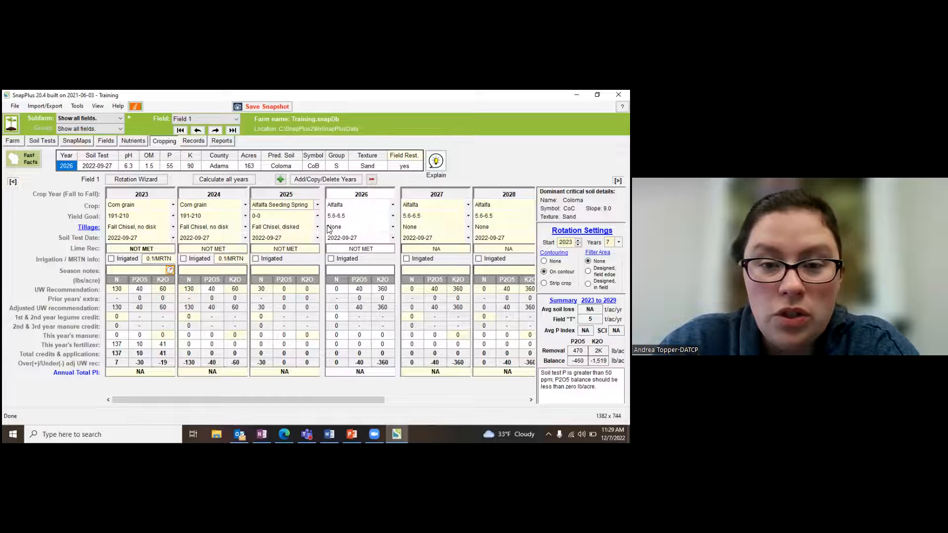
{"action": "left_click", "coordinate": [356, 227]}
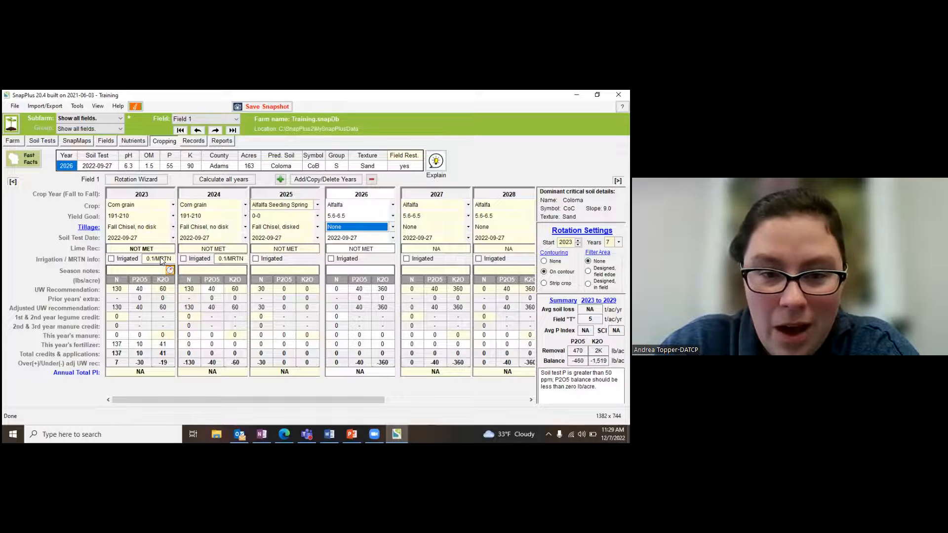
- Switch to Field 2 and open the application records, viewing the missing data list on the way and closing it
{"action": "left_click", "coordinate": [236, 119]}
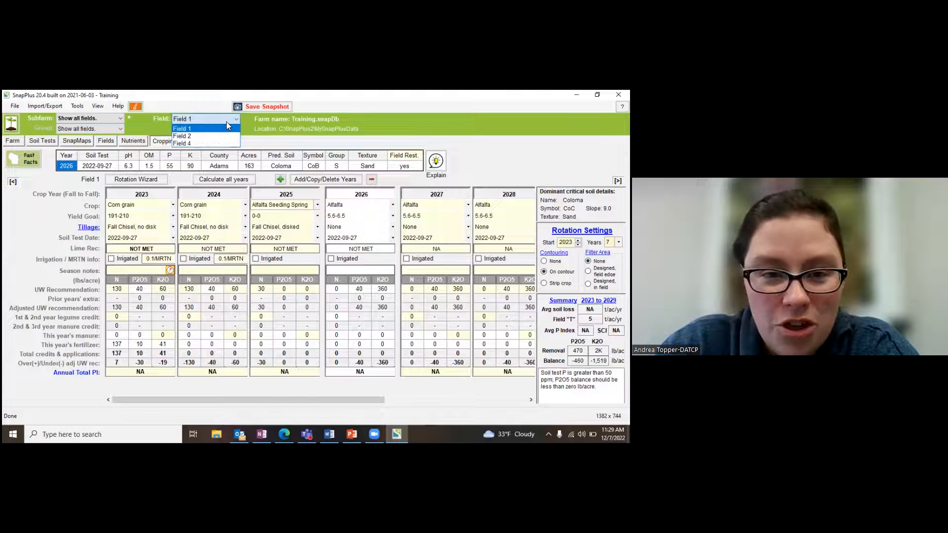
{"action": "left_click", "coordinate": [208, 140]}
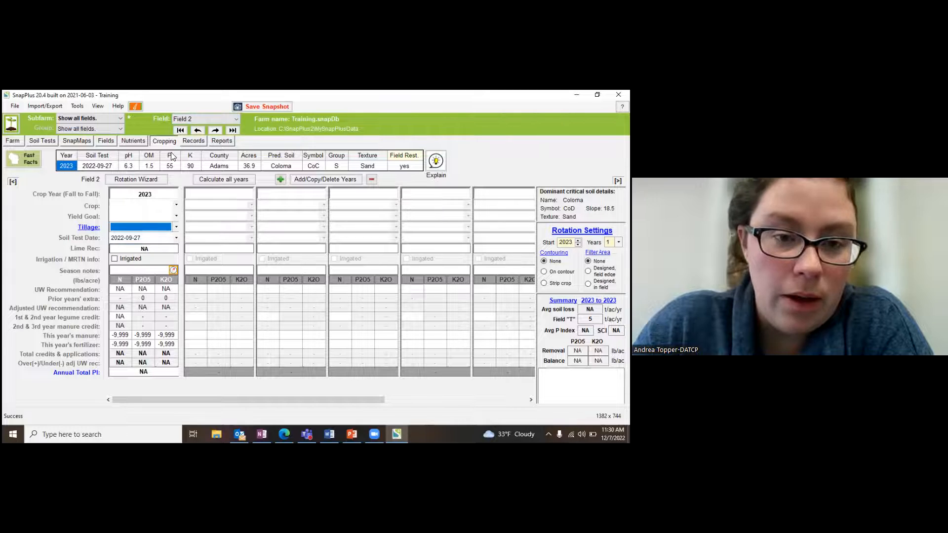
{"action": "left_click", "coordinate": [193, 140]}
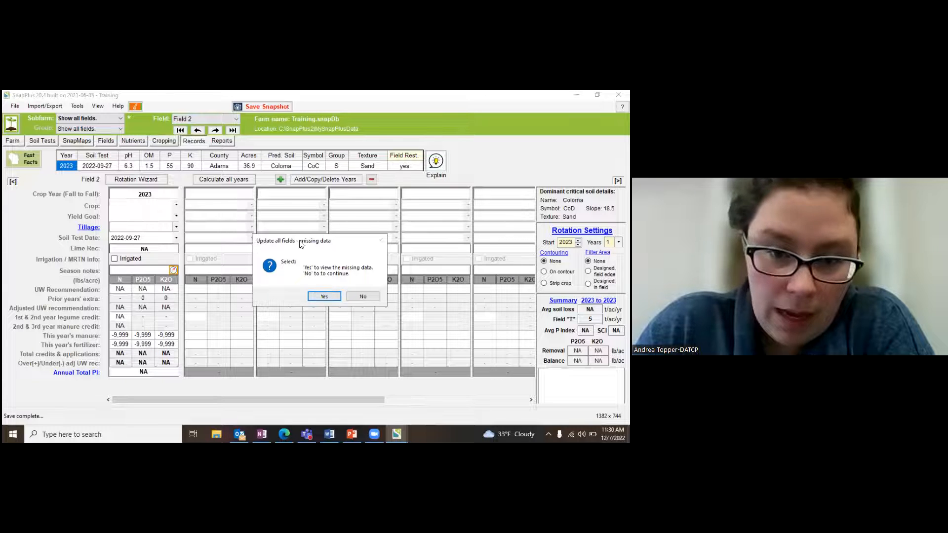
{"action": "left_click", "coordinate": [318, 296]}
{"action": "left_click", "coordinate": [459, 238]}
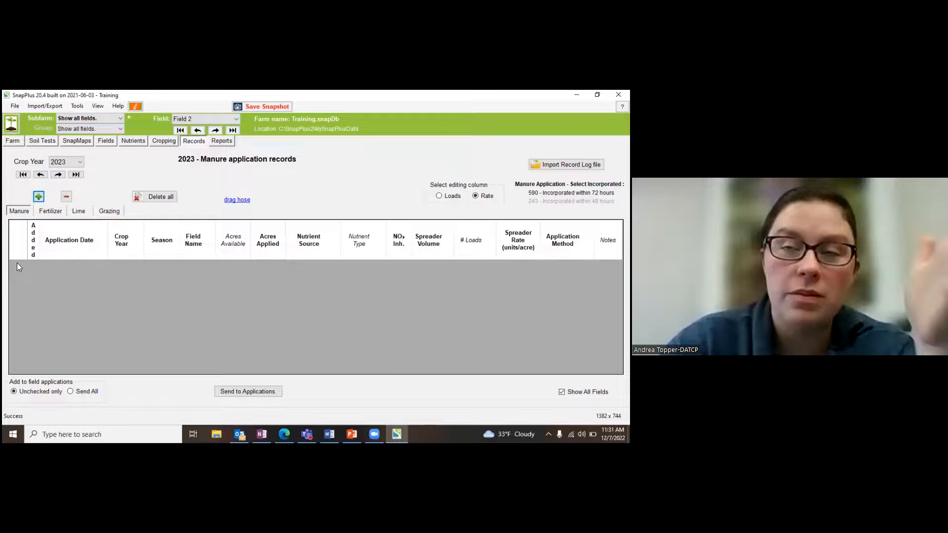
- Look through the 2023 fertilizer, lime and grazing application records, then return to the manure records
{"action": "left_click", "coordinate": [49, 211]}
{"action": "left_click", "coordinate": [78, 211]}
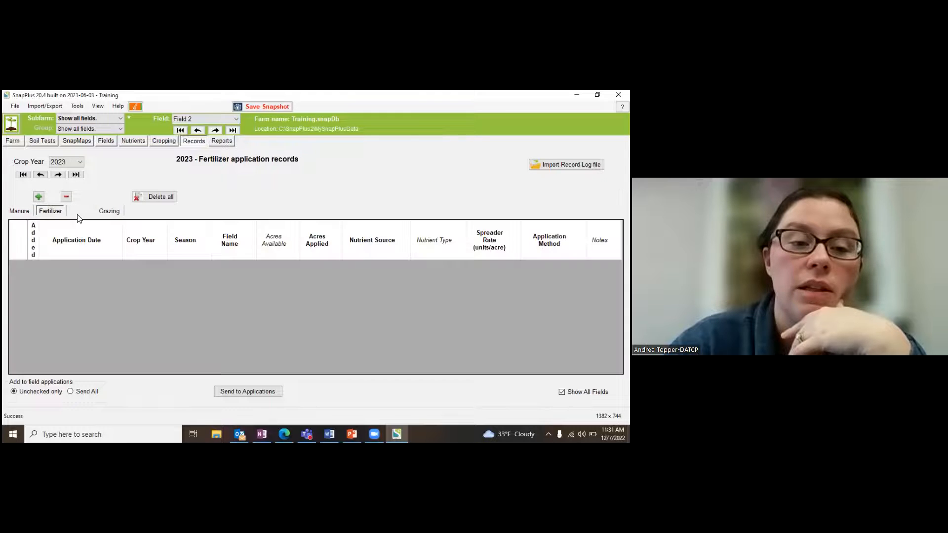
{"action": "left_click", "coordinate": [110, 211]}
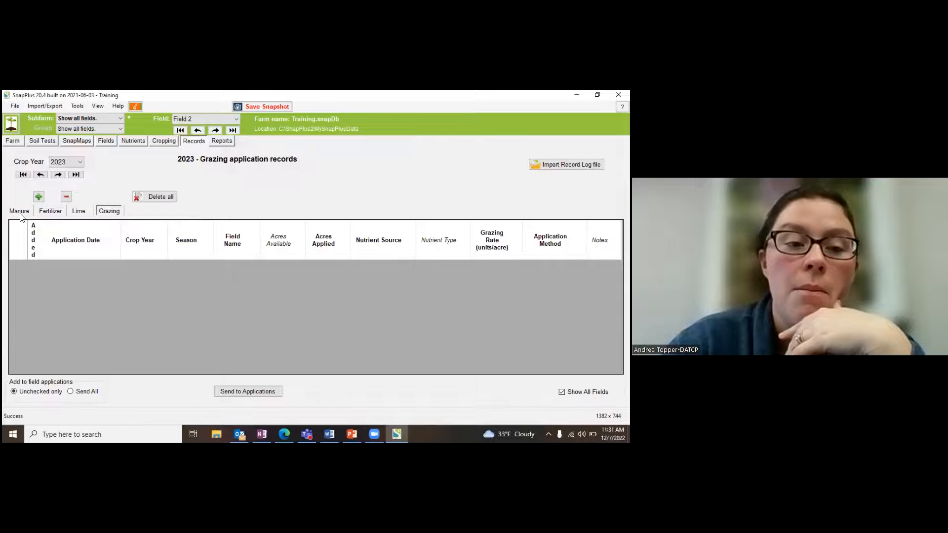
{"action": "left_click", "coordinate": [19, 211]}
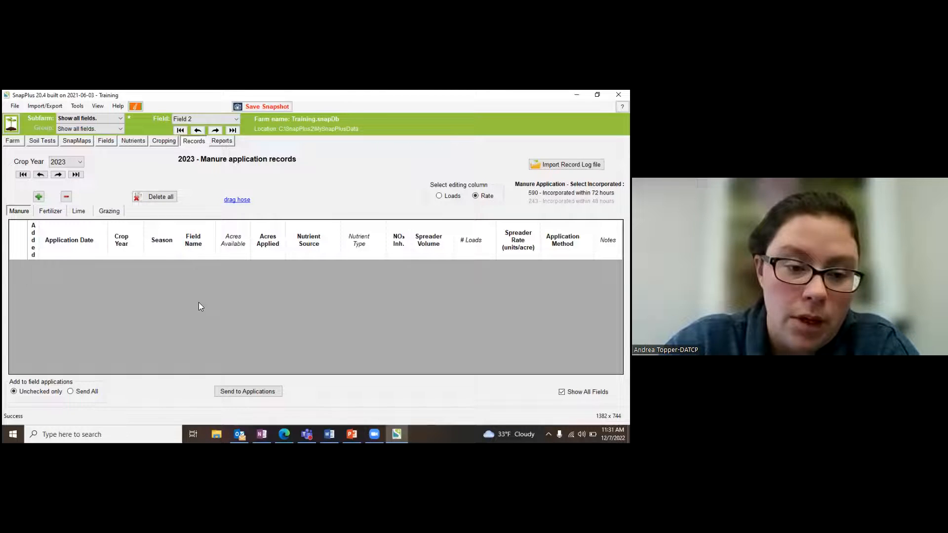
- Generate the NM2 Compliance Check report for 2023 to 2029 using both PI and Soil Test P, and review its problem tables
{"action": "left_click", "coordinate": [221, 141]}
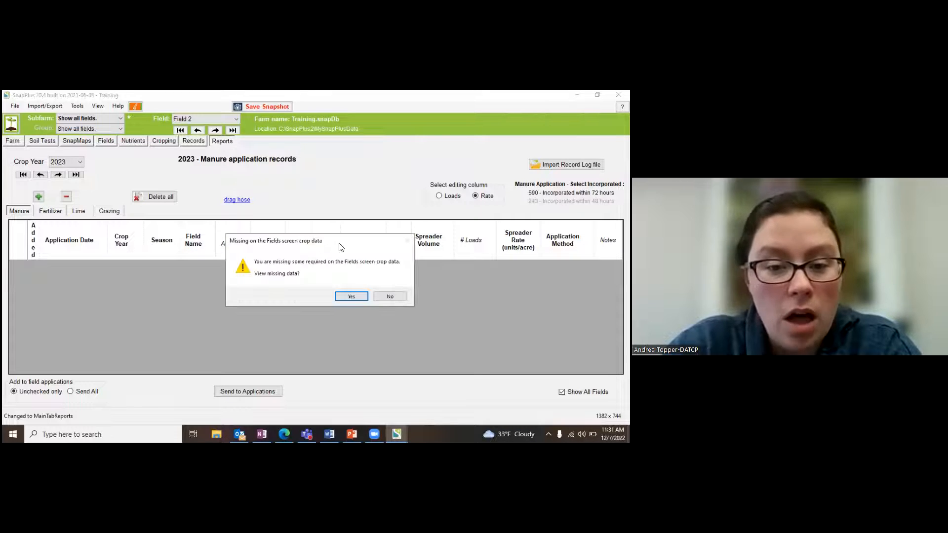
{"action": "left_click", "coordinate": [390, 296]}
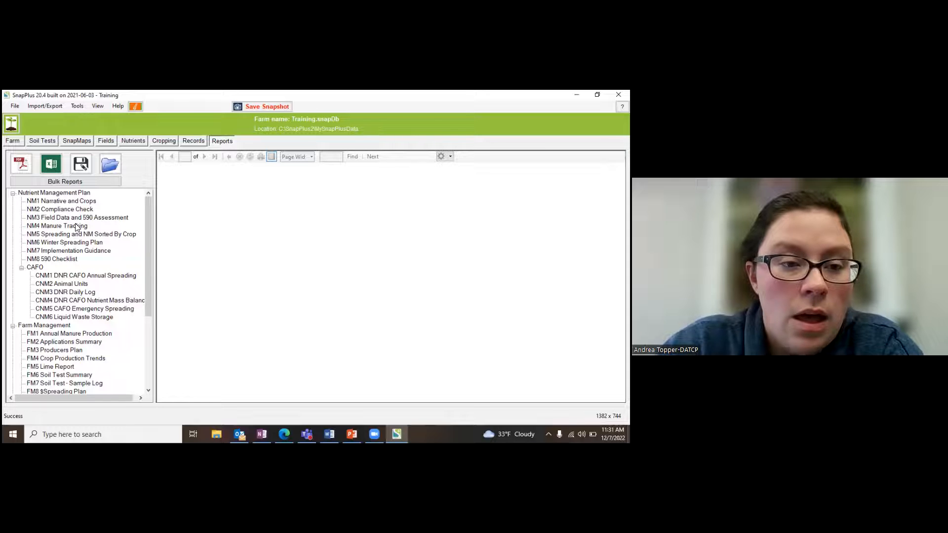
{"action": "double_click", "coordinate": [53, 210]}
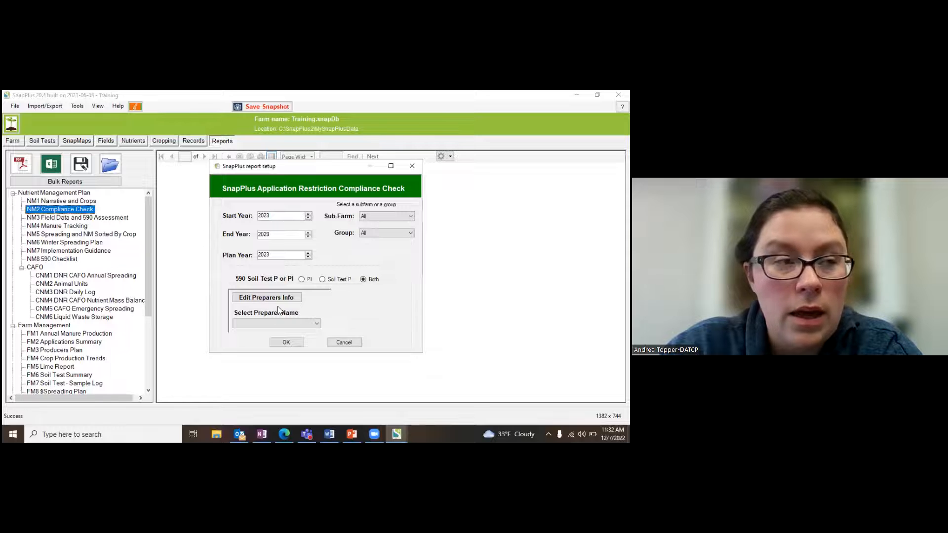
{"action": "left_click", "coordinate": [286, 342]}
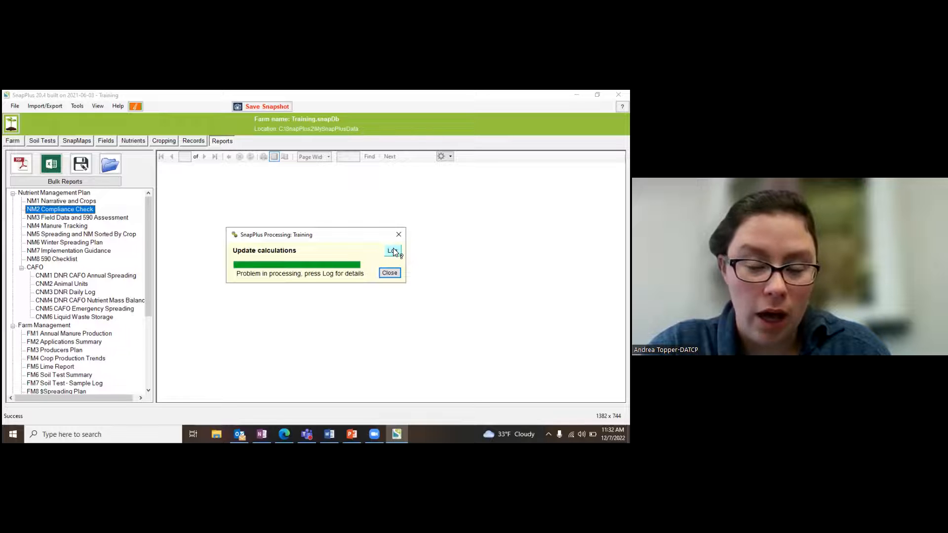
{"action": "left_click", "coordinate": [389, 275]}
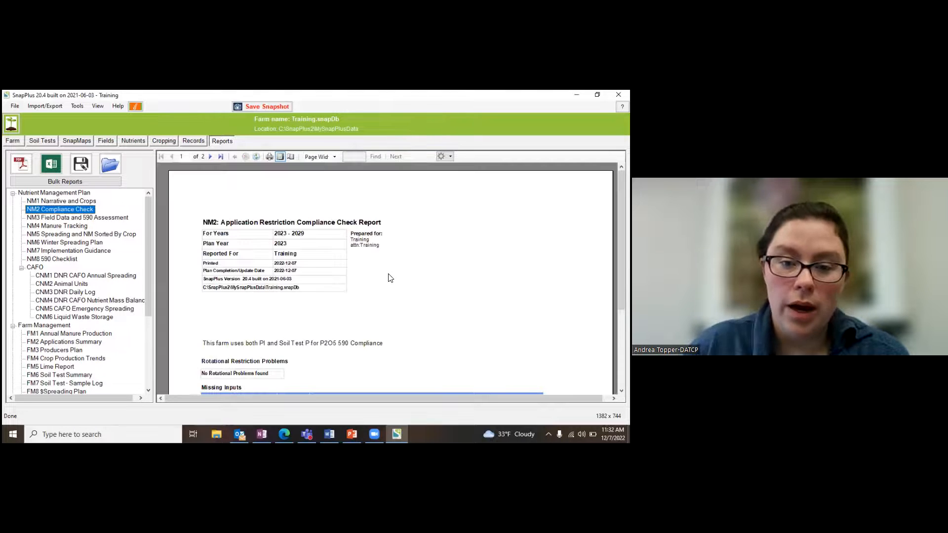
{"action": "scroll", "coordinate": [385, 280], "scroll_direction": "down", "scroll_amount": 1}
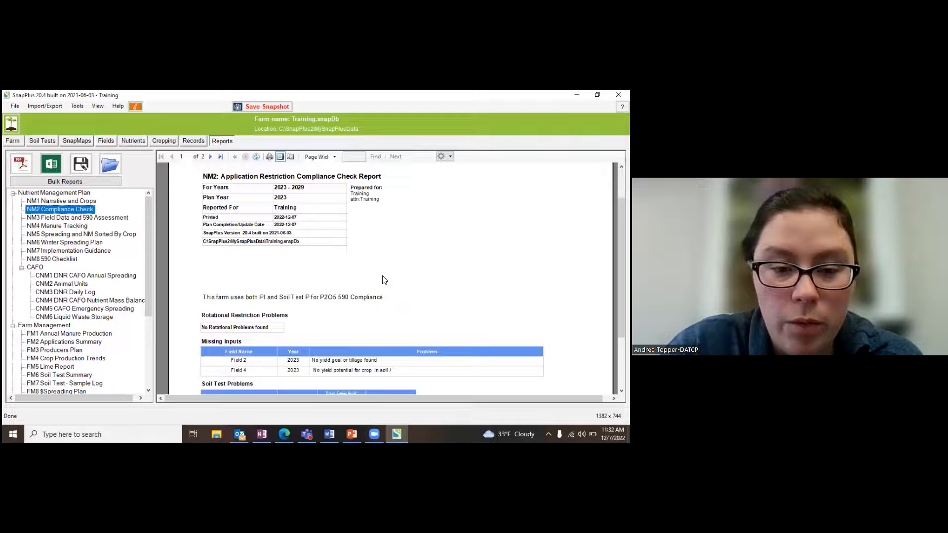
{"action": "scroll", "coordinate": [385, 280], "scroll_direction": "down", "scroll_amount": 1}
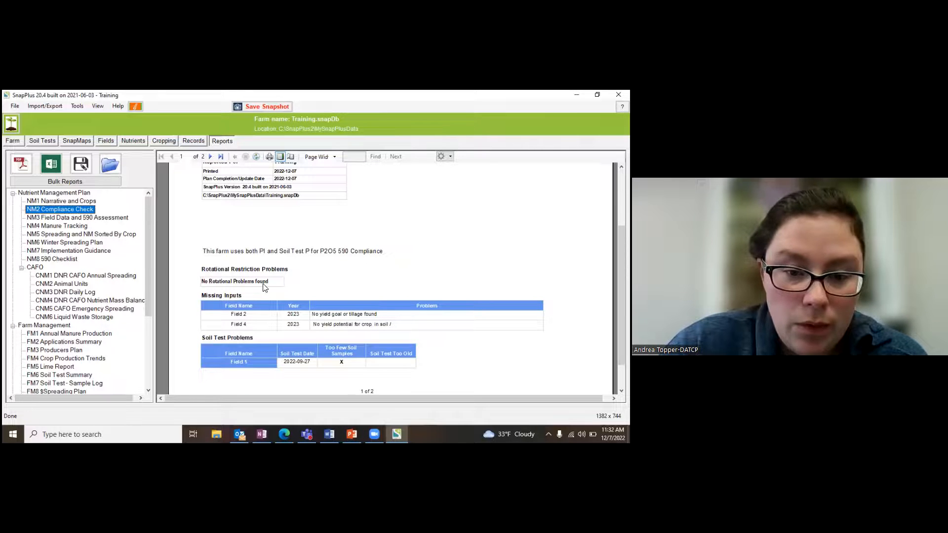
{"action": "scroll", "coordinate": [218, 301], "scroll_direction": "down", "scroll_amount": 1}
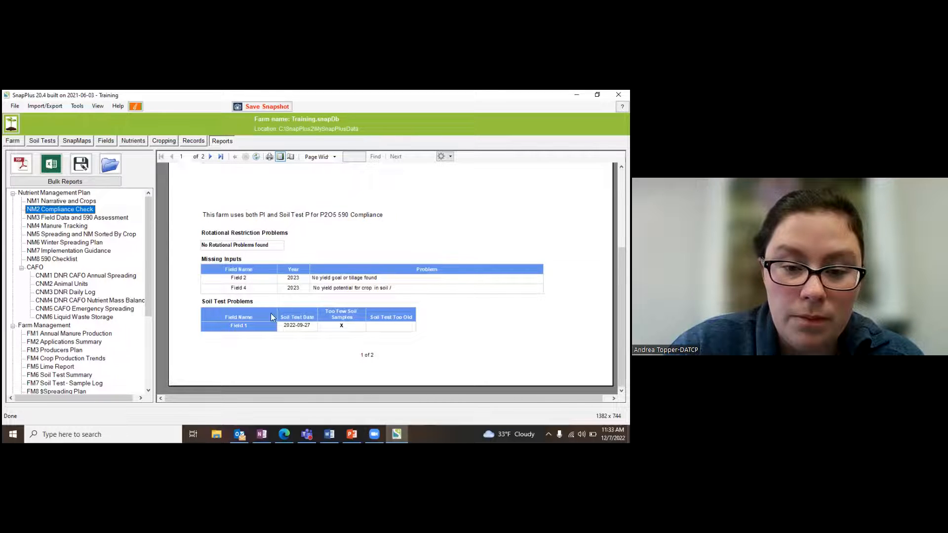
{"action": "scroll", "coordinate": [255, 311], "scroll_direction": "down", "scroll_amount": 2}
{"action": "scroll", "coordinate": [235, 268], "scroll_direction": "up", "scroll_amount": 2}
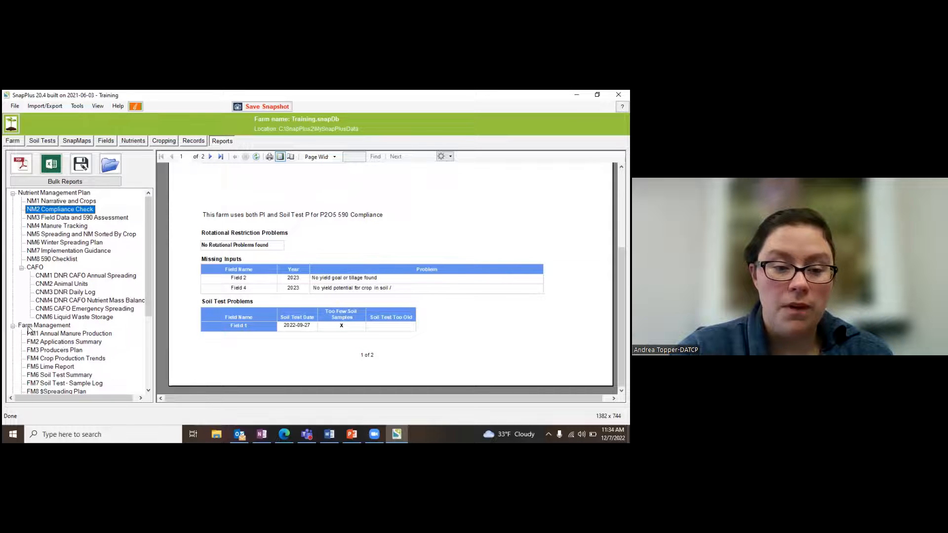
- Generate the FM3 Producers Plan report for 2023 and review its field data table
{"action": "scroll", "coordinate": [30, 328], "scroll_direction": "down", "scroll_amount": 2}
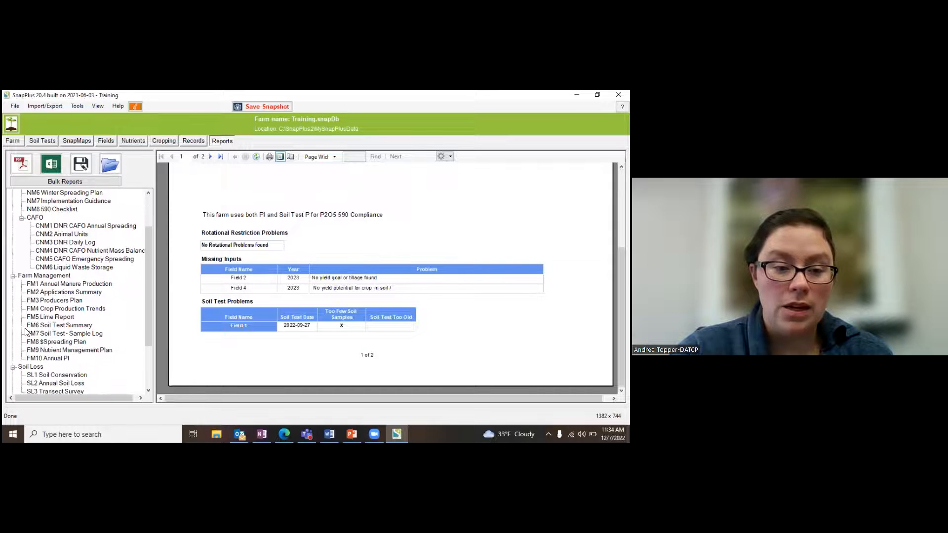
{"action": "left_click", "coordinate": [46, 302]}
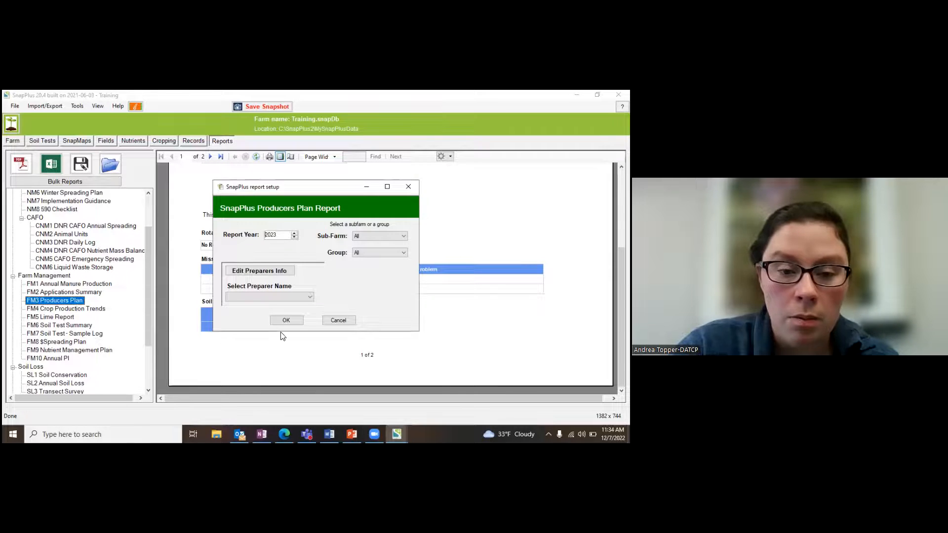
{"action": "left_click", "coordinate": [275, 320]}
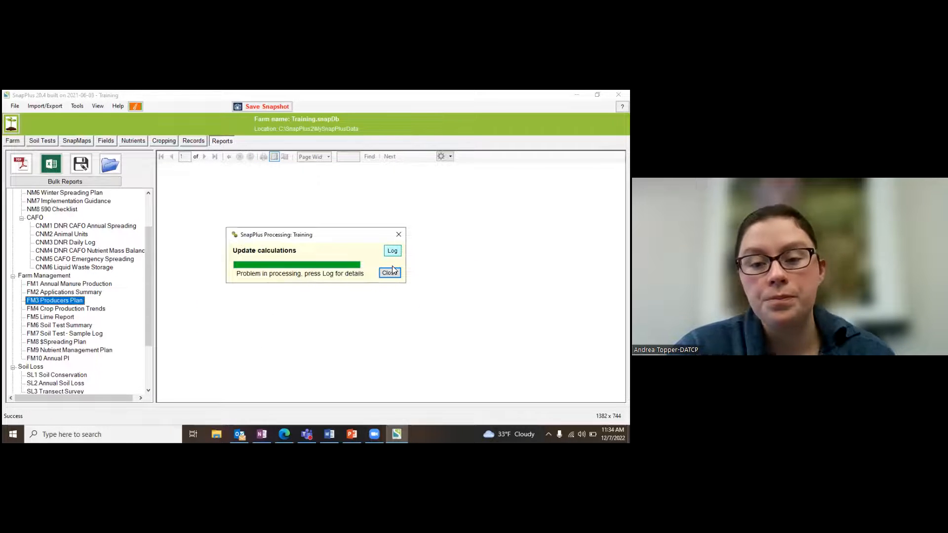
{"action": "left_click", "coordinate": [390, 272]}
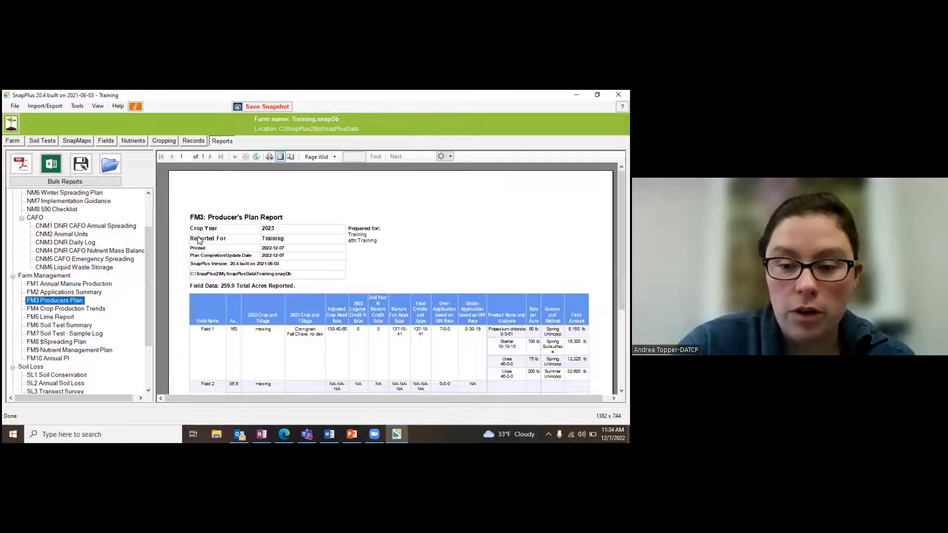
{"action": "scroll", "coordinate": [408, 267], "scroll_direction": "down", "scroll_amount": 3}
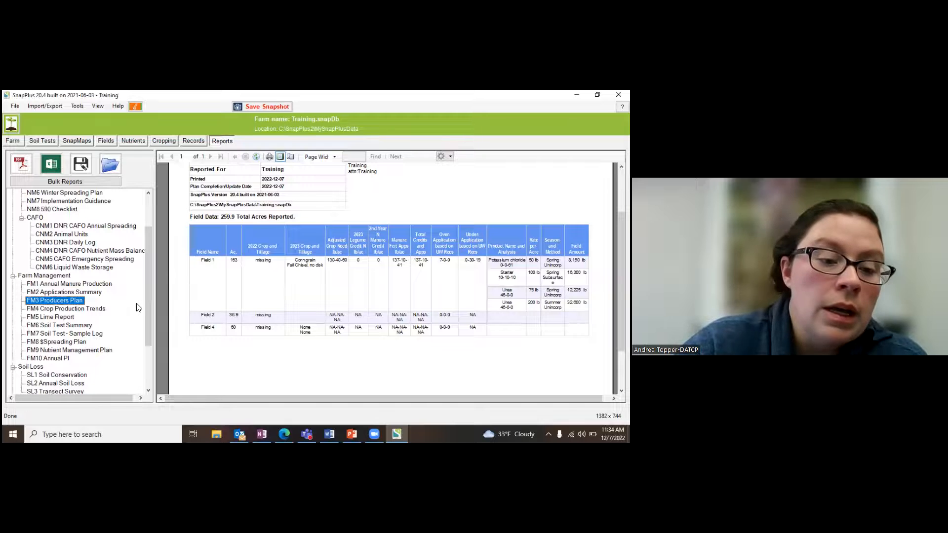
- Look over the available reports, open Bulk Reports and select the 590 Compliance Defaults report set
{"action": "scroll", "coordinate": [139, 308], "scroll_direction": "down", "scroll_amount": 2}
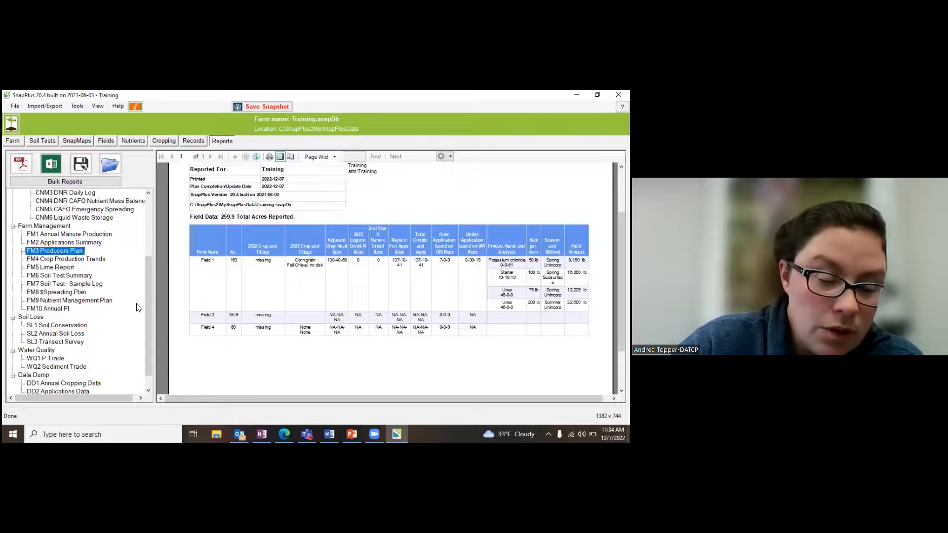
{"action": "scroll", "coordinate": [138, 307], "scroll_direction": "down", "scroll_amount": 1}
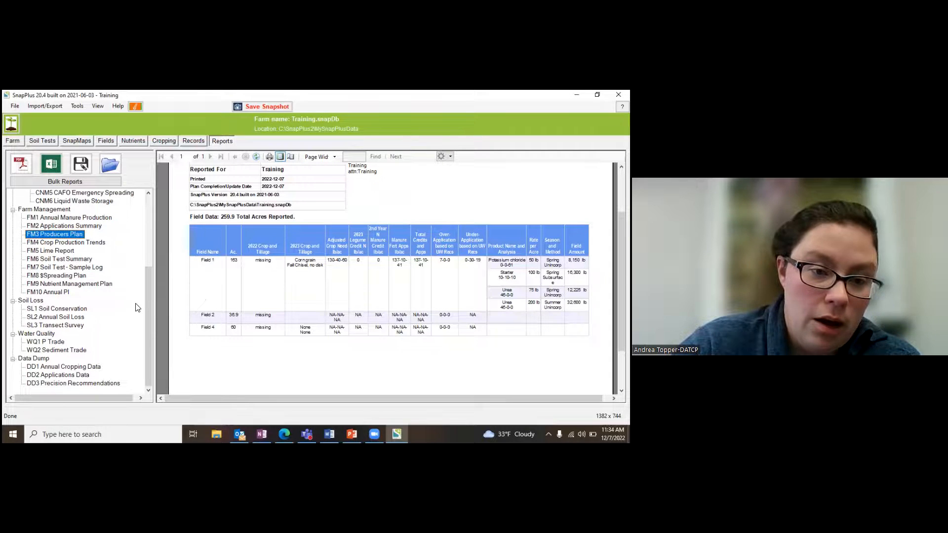
{"action": "scroll", "coordinate": [138, 307], "scroll_direction": "up", "scroll_amount": 5}
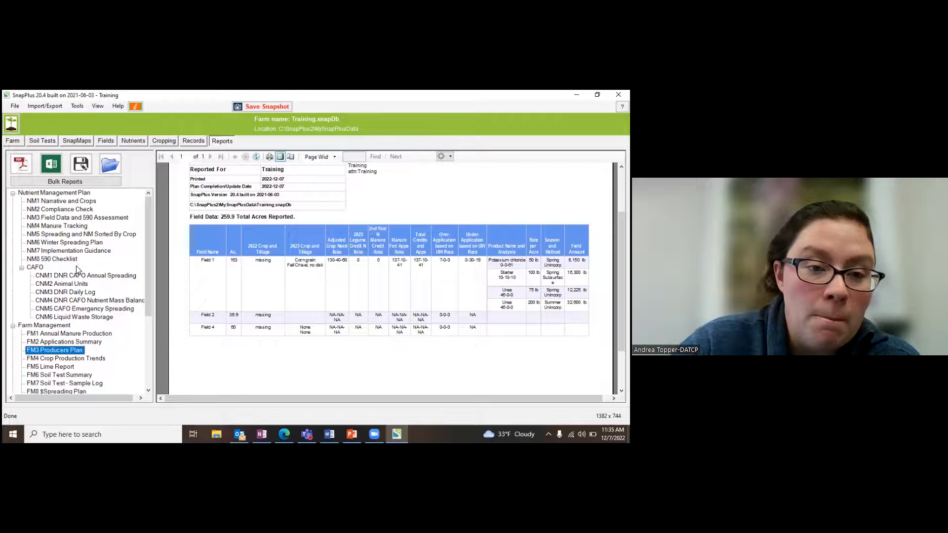
{"action": "left_click", "coordinate": [53, 182]}
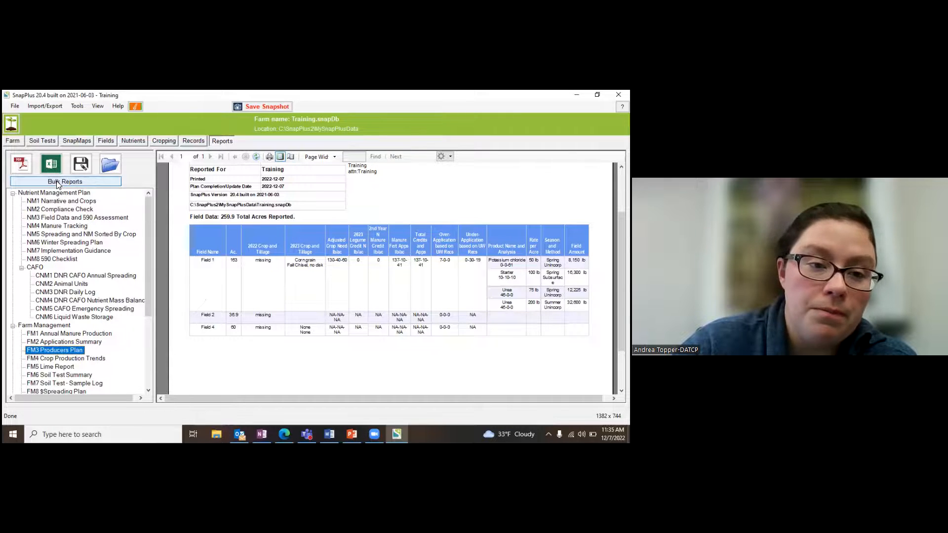
{"action": "left_click", "coordinate": [55, 181]}
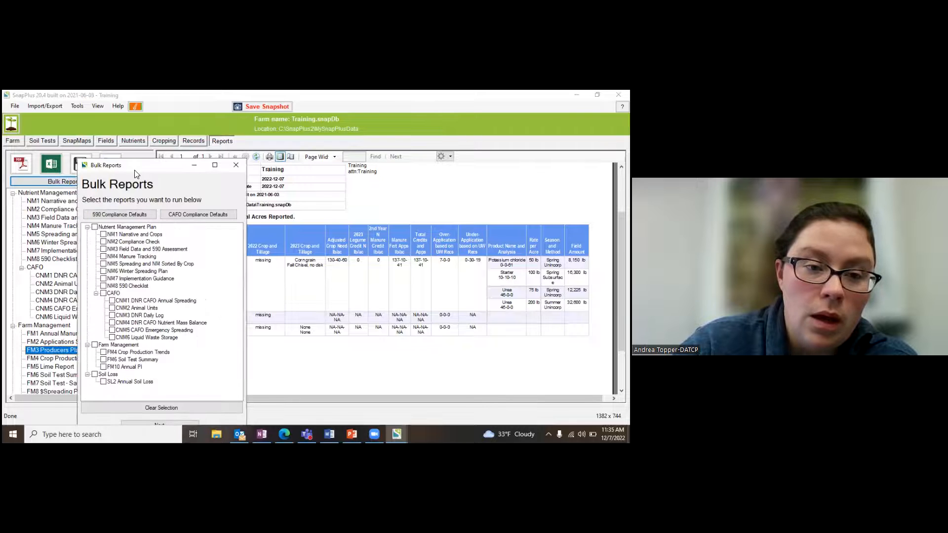
{"action": "left_click_drag", "start_coordinate": [135, 170], "coordinate": [165, 132]}
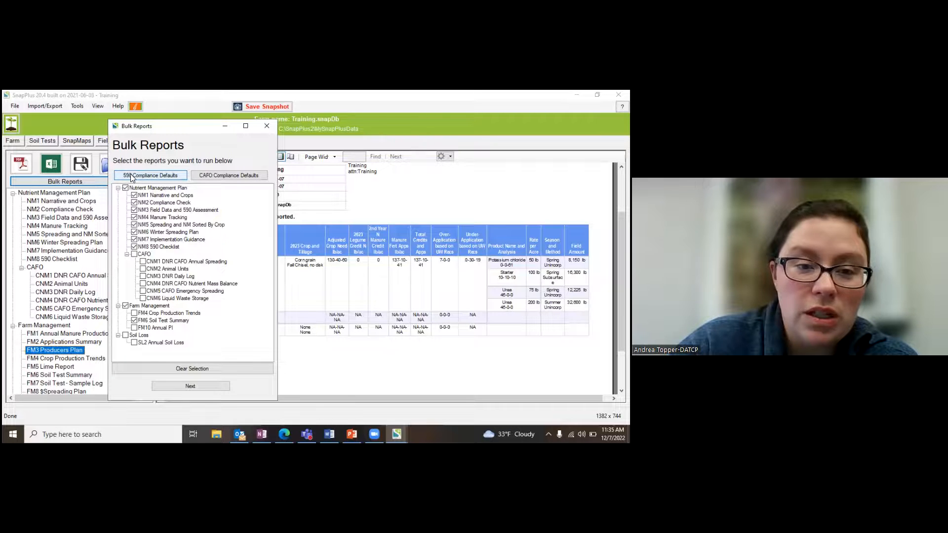
- Choose the 590 compliance default reports for the bulk run, excluding NM4 Manure Tracking and NM6 Winter Spreading Plan
{"action": "left_click", "coordinate": [136, 174]}
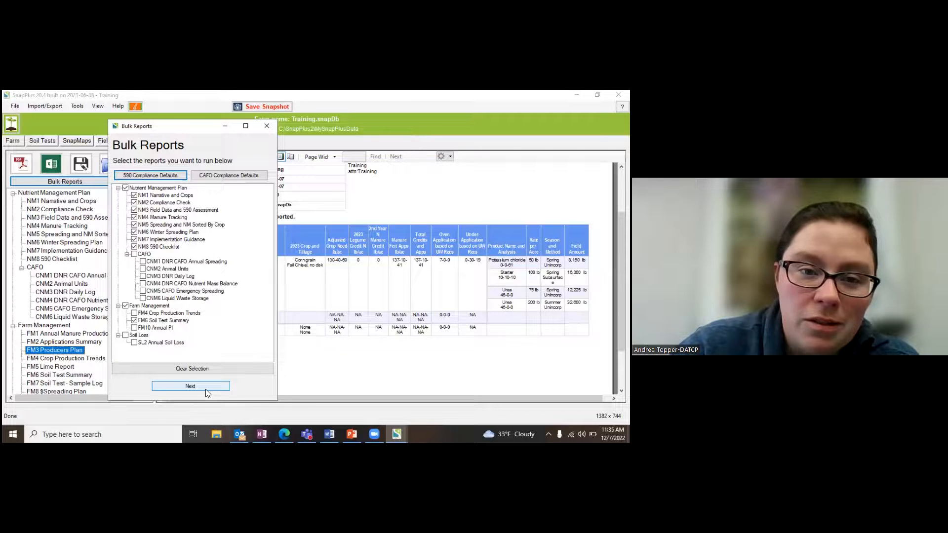
{"action": "left_click", "coordinate": [134, 218]}
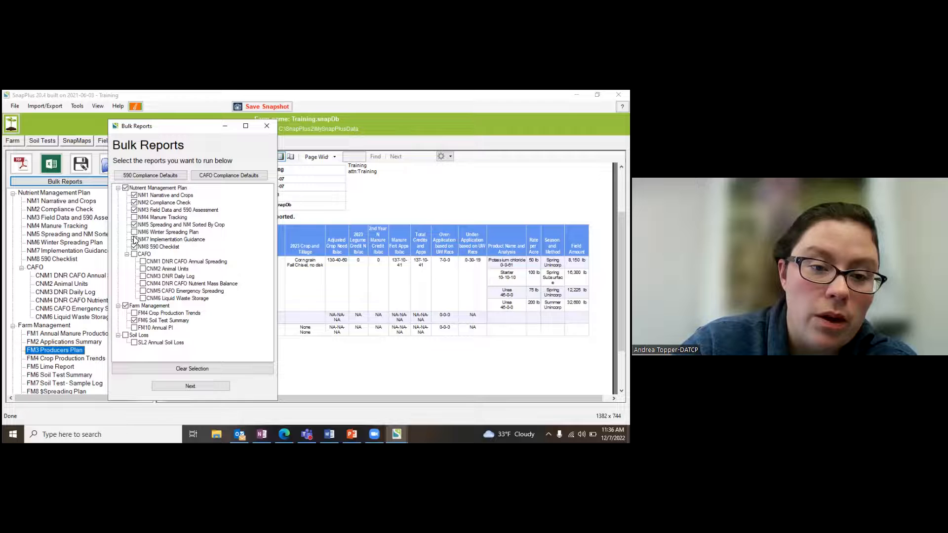
{"action": "left_click", "coordinate": [135, 210]}
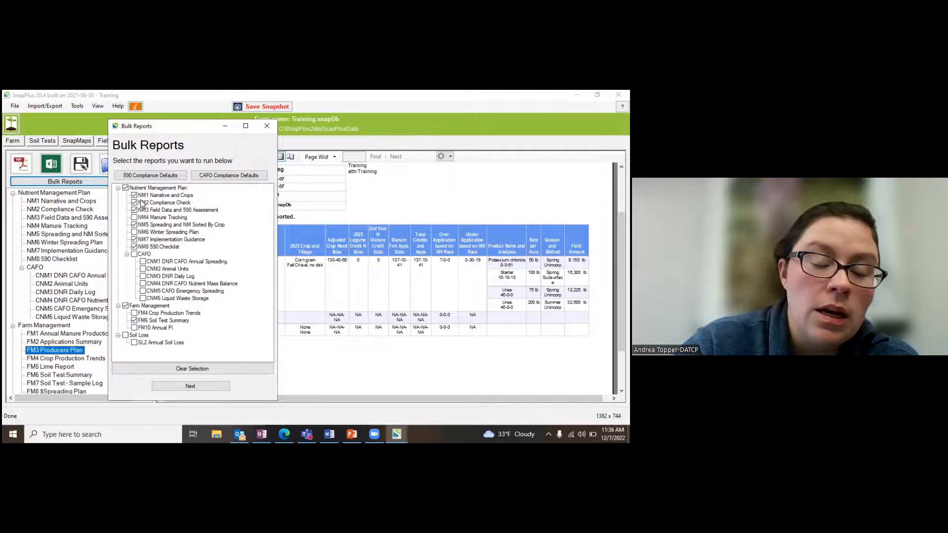
{"action": "left_click", "coordinate": [199, 387]}
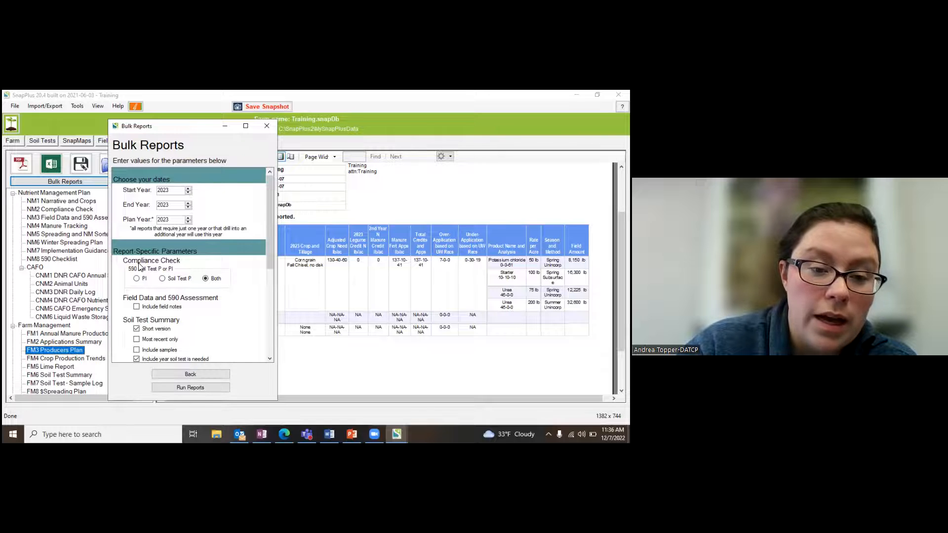
- Check the bulk report parameters and run the selected reports for 2023 with both PI and Soil Test P
{"action": "scroll", "coordinate": [139, 266], "scroll_direction": "down", "scroll_amount": 1}
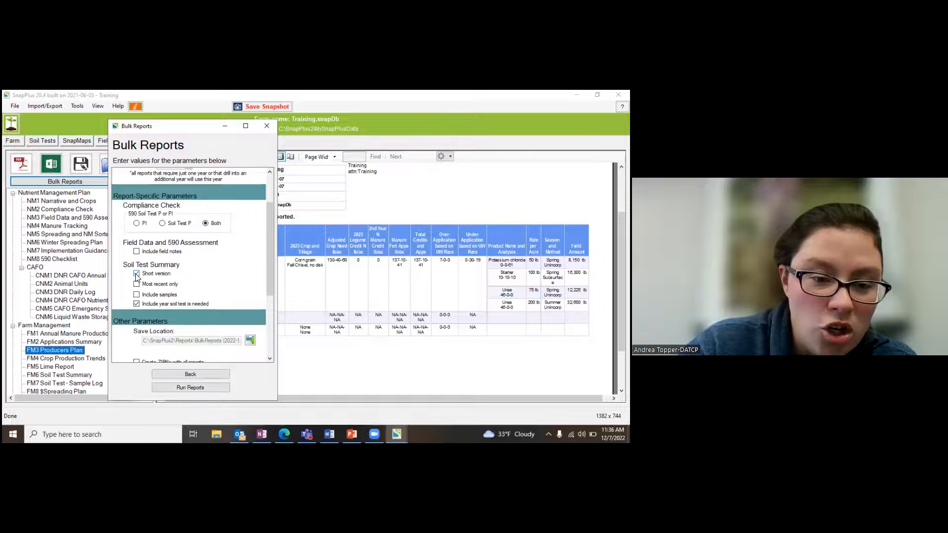
{"action": "scroll", "coordinate": [137, 276], "scroll_direction": "down", "scroll_amount": 2}
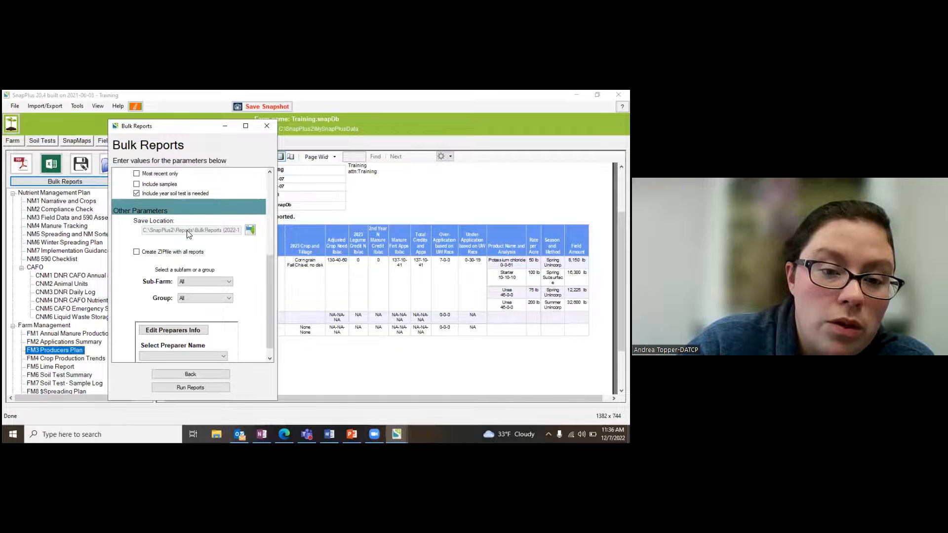
{"action": "left_click", "coordinate": [179, 389]}
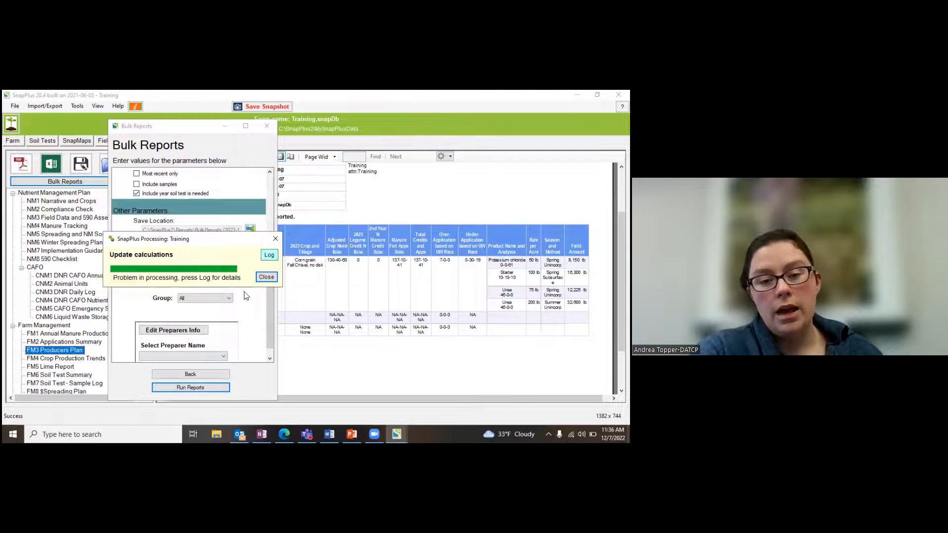
{"action": "left_click", "coordinate": [266, 277]}
{"action": "mouse_move", "coordinate": [245, 432]}
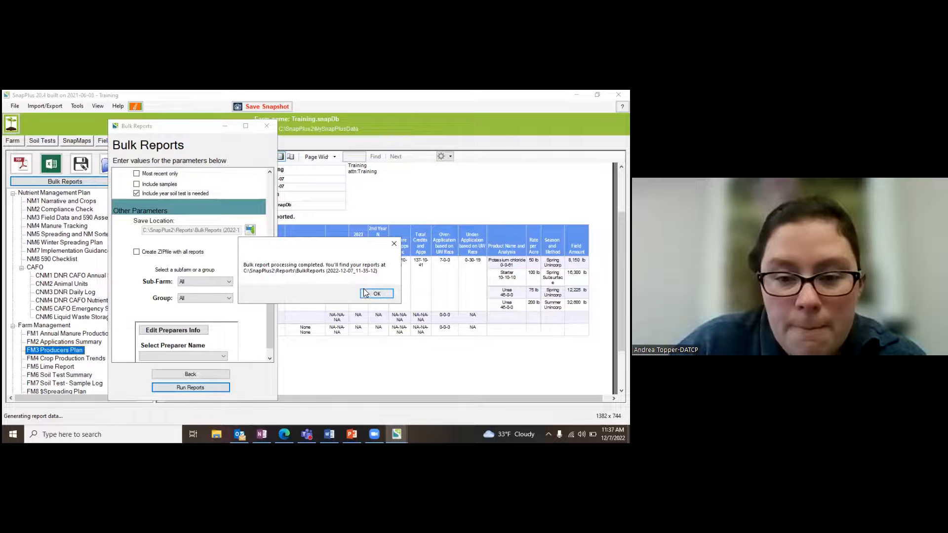
{"action": "left_click", "coordinate": [375, 293]}
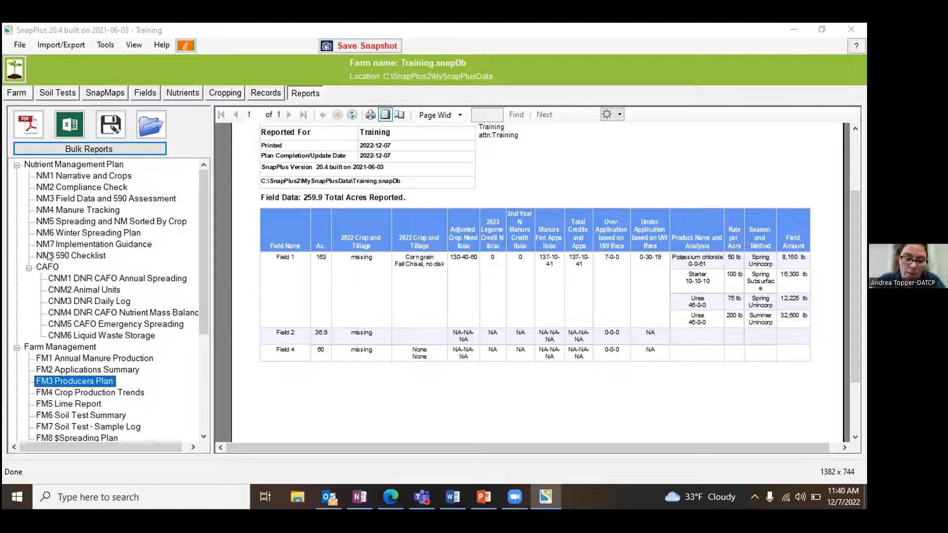
- Generate the NM8 590 Checklist report for 2023 using both PI and Soil Test P, and review its header and first requirements
{"action": "left_click", "coordinate": [77, 255]}
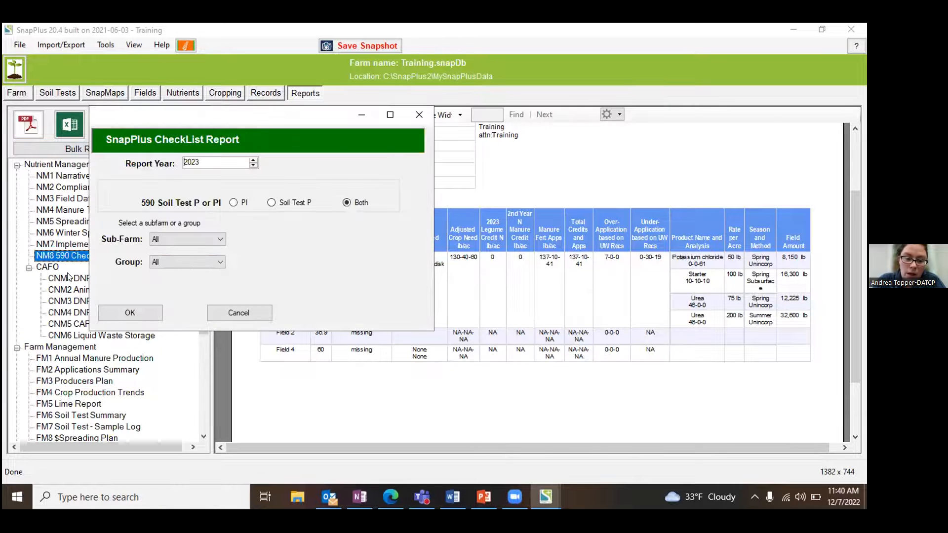
{"action": "left_click", "coordinate": [143, 313]}
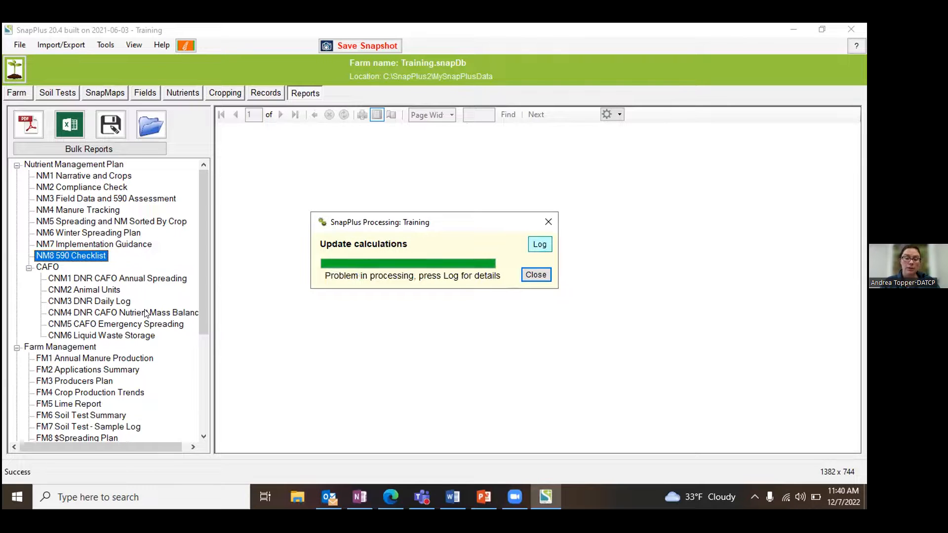
{"action": "left_click", "coordinate": [531, 277]}
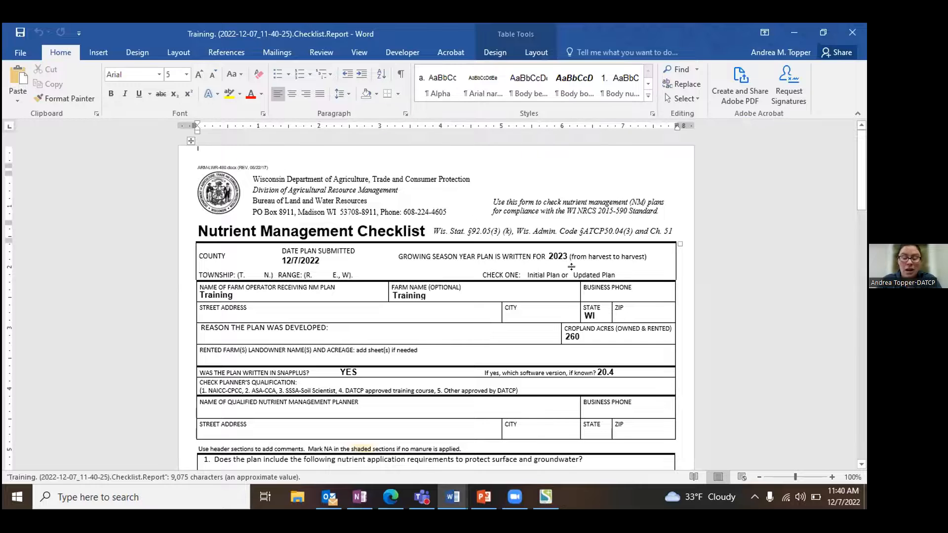
{"action": "scroll", "coordinate": [567, 259], "scroll_direction": "down", "scroll_amount": 3}
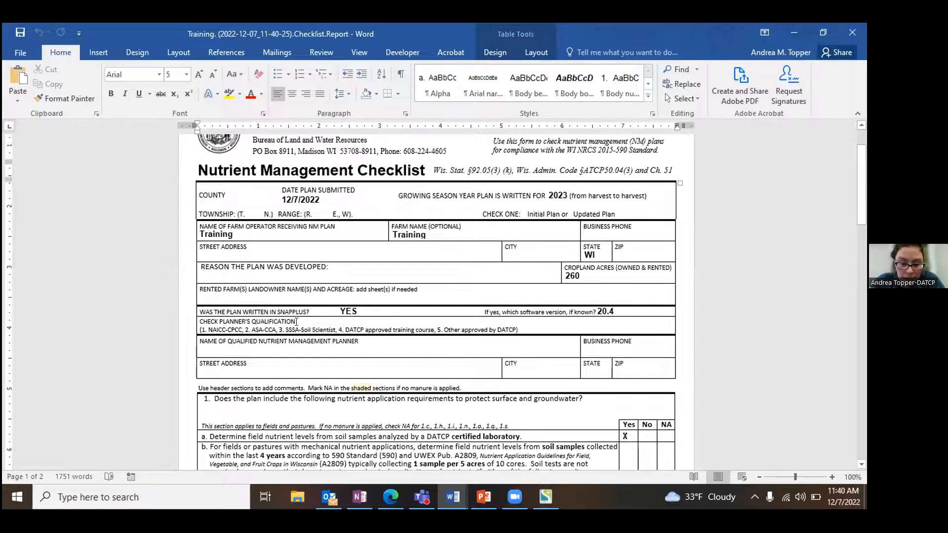
{"action": "scroll", "coordinate": [621, 266], "scroll_direction": "down", "scroll_amount": 9}
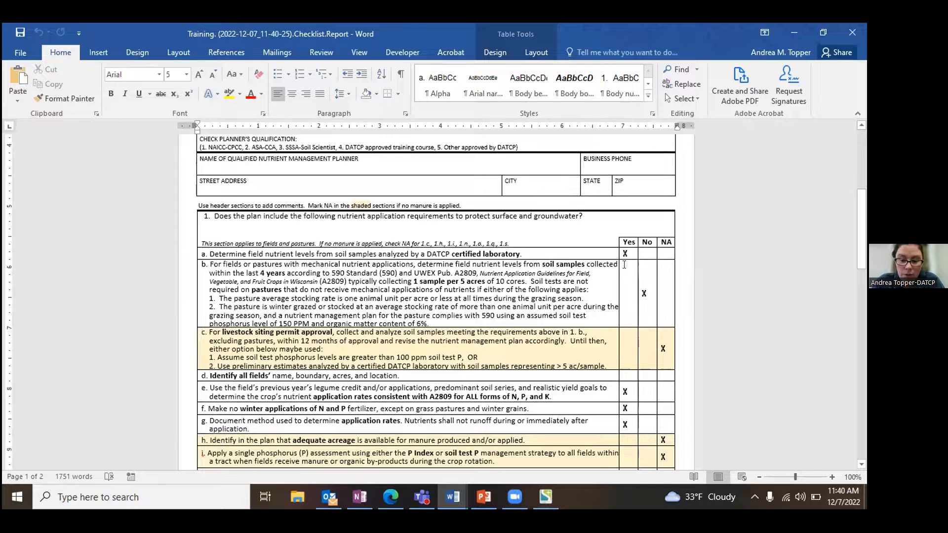
{"action": "scroll", "coordinate": [623, 262], "scroll_direction": "down", "scroll_amount": 4}
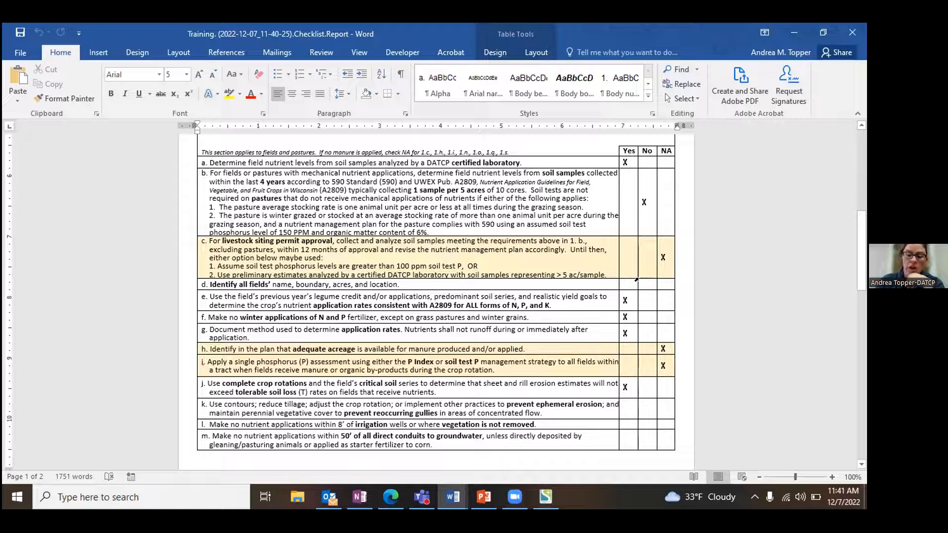
- Mark checklist items 1.k, 1.l and 1.m, covering ephemeral erosion, irrigation wells and direct conduits to groundwater, as Yes with an x
{"action": "scroll", "coordinate": [625, 323], "scroll_direction": "down", "scroll_amount": 3}
{"action": "scroll", "coordinate": [625, 325], "scroll_direction": "down", "scroll_amount": 3}
{"action": "left_click", "coordinate": [193, 284]}
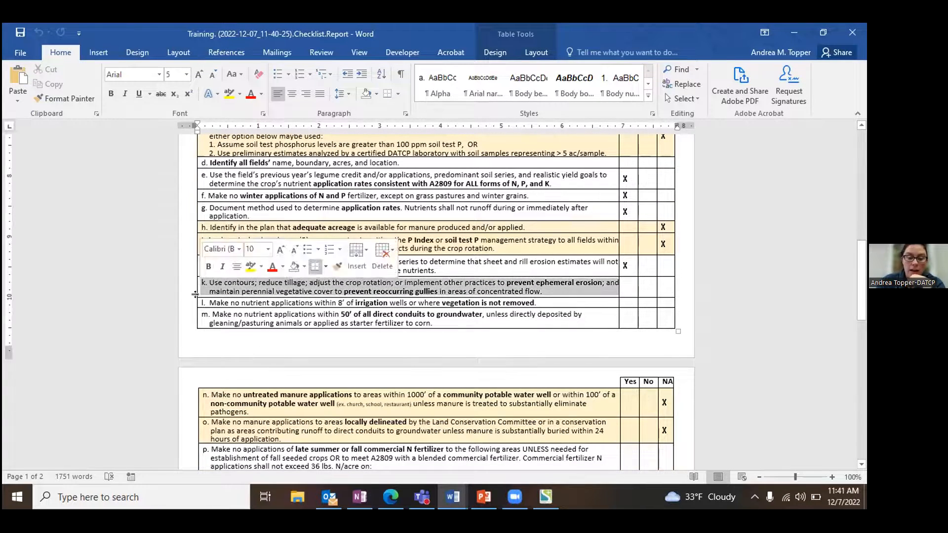
{"action": "left_click", "coordinate": [200, 315]}
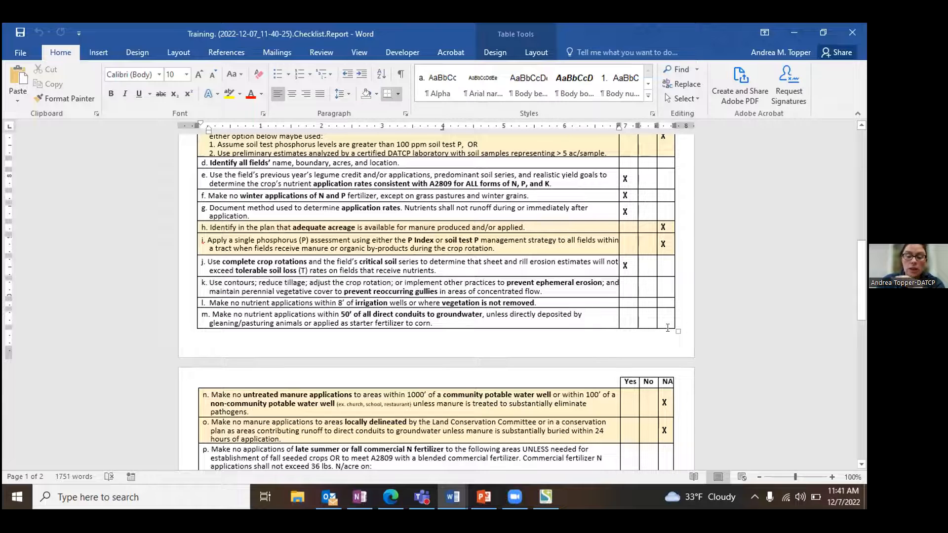
{"action": "left_click", "coordinate": [625, 285]}
{"action": "type", "text": "x"}
{"action": "left_click", "coordinate": [629, 302]}
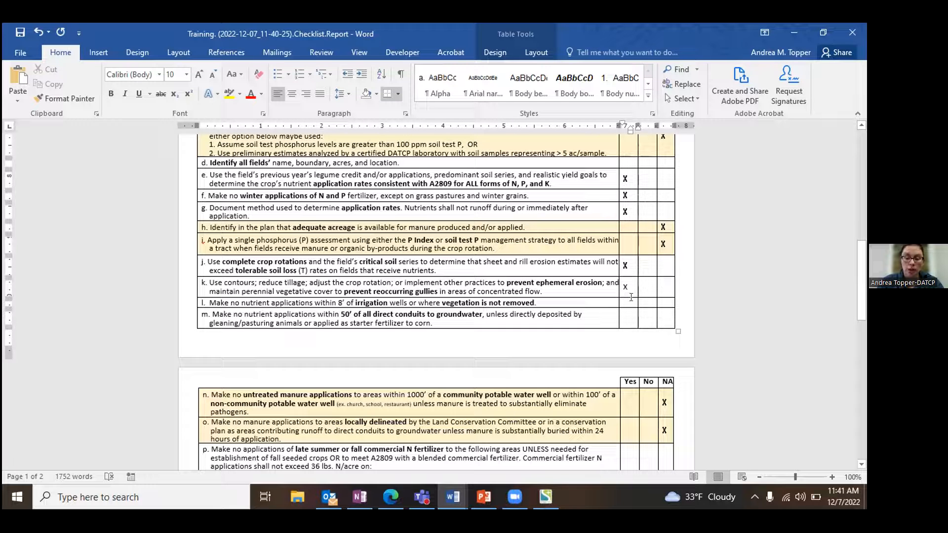
{"action": "type", "text": "x"}
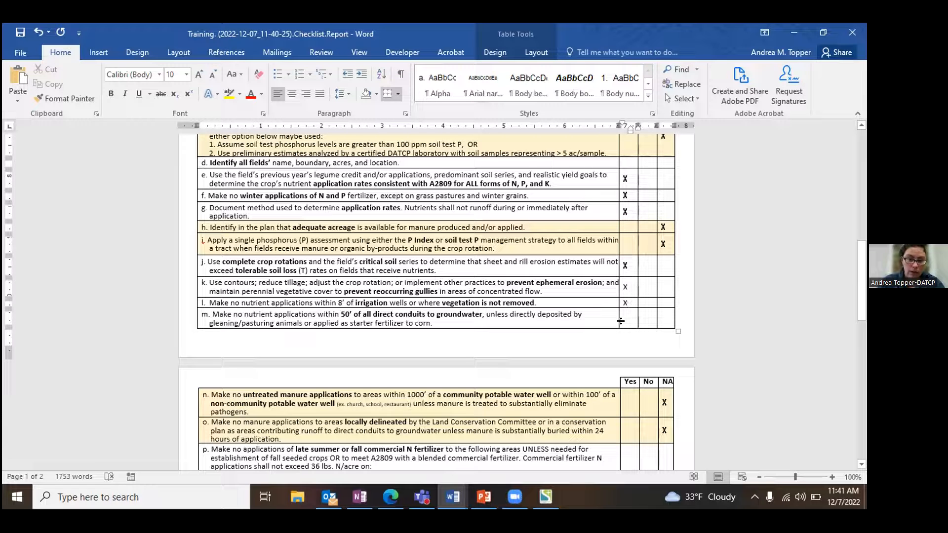
{"action": "left_click", "coordinate": [621, 316]}
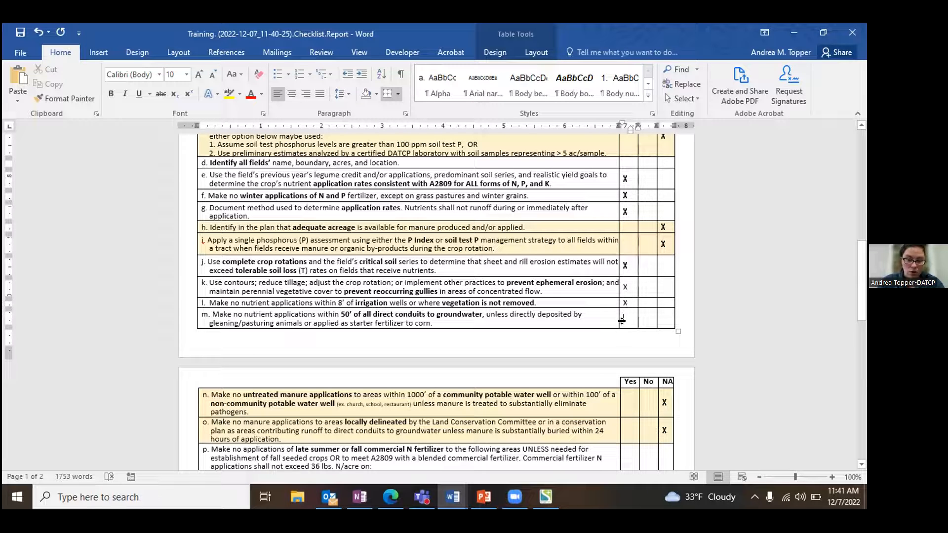
{"action": "type", "text": "x"}
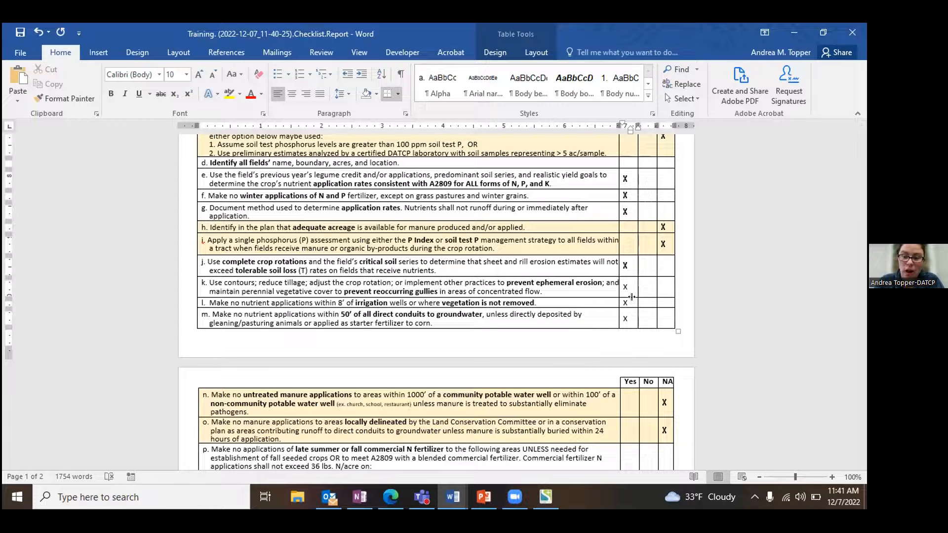
- Review the remaining checklist items through the winter application section and go to the farmer-planner signature field
{"action": "scroll", "coordinate": [687, 255], "scroll_direction": "down", "scroll_amount": 3}
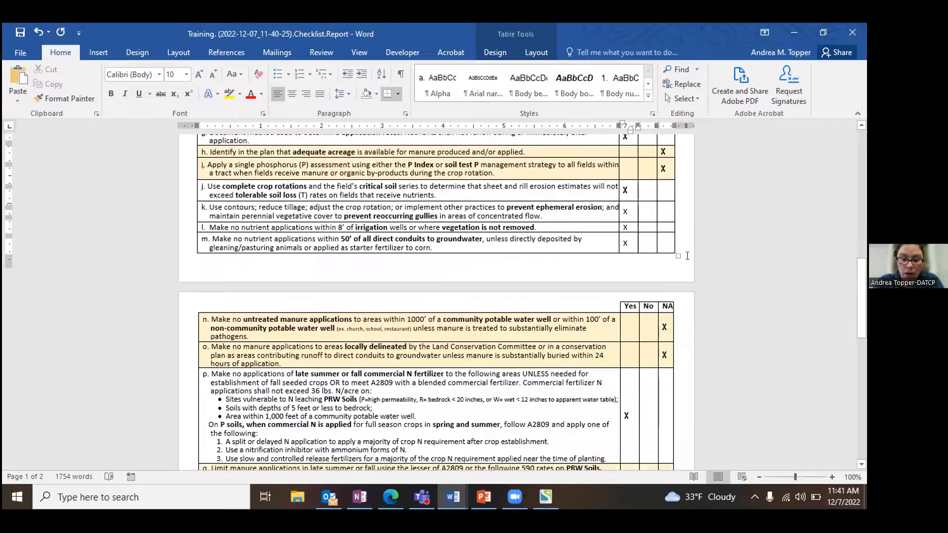
{"action": "scroll", "coordinate": [687, 256], "scroll_direction": "down", "scroll_amount": 13}
{"action": "scroll", "coordinate": [686, 260], "scroll_direction": "down", "scroll_amount": 6}
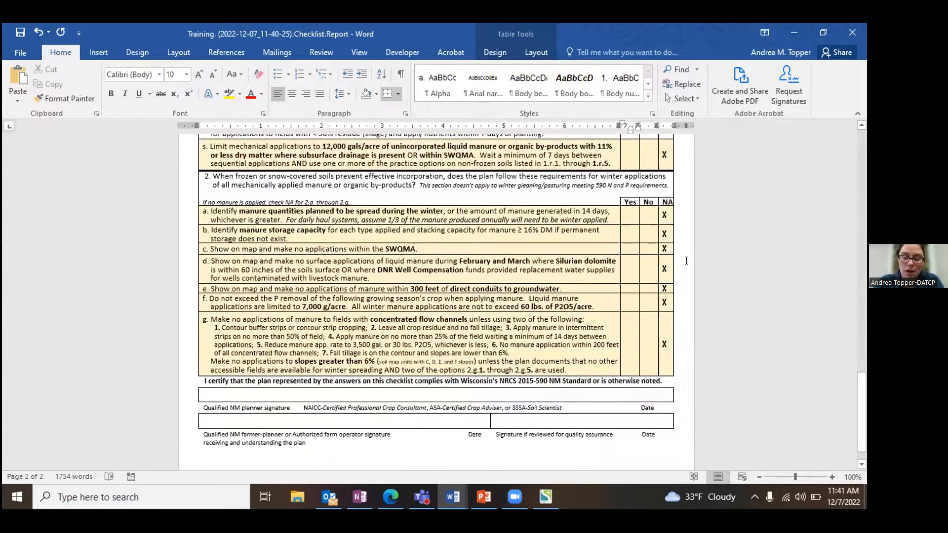
{"action": "left_click", "coordinate": [213, 419]}
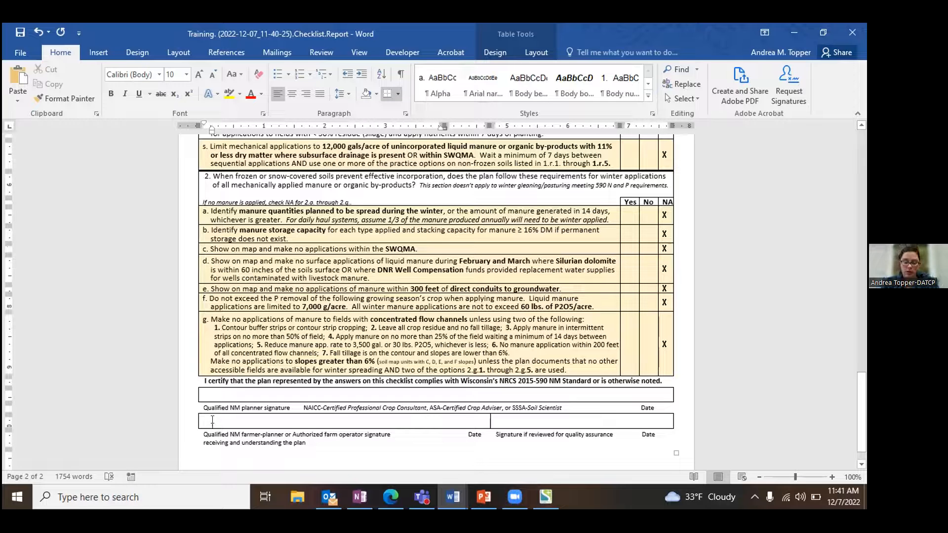